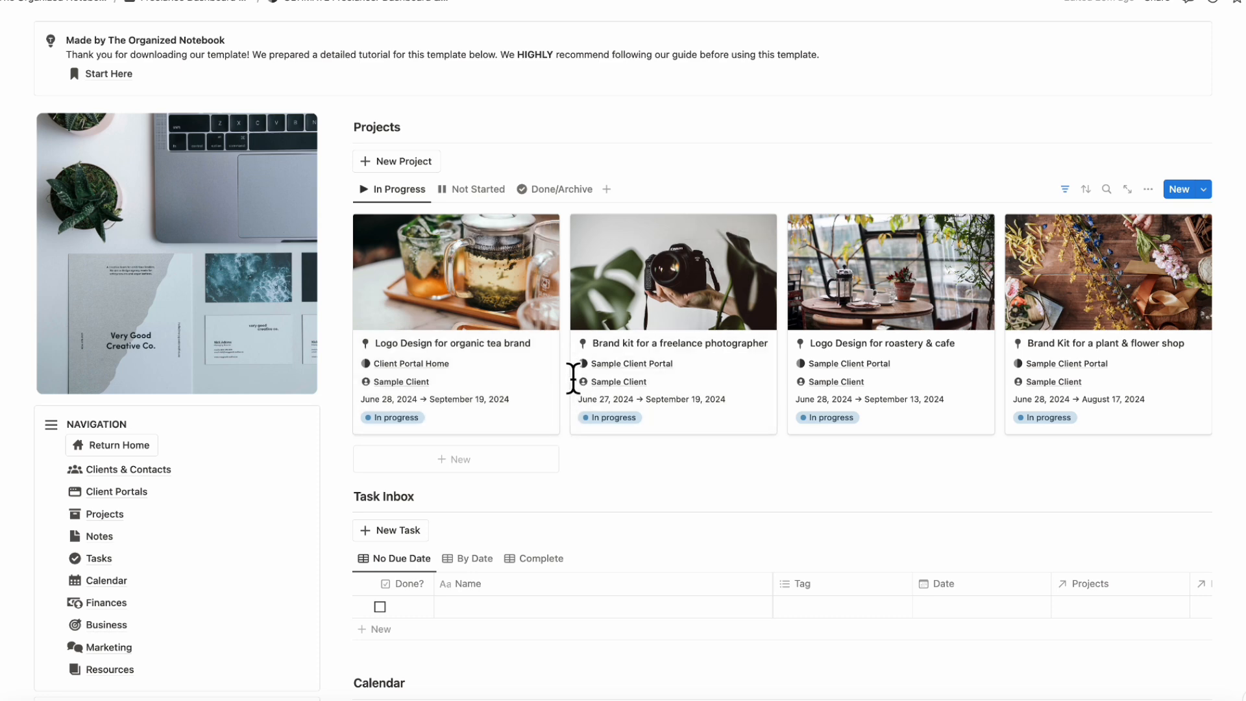
Step: Look over the dashboard's Projects, Task Inbox, Calendar and Navigation sections
scroll(573, 376, "down", 5)
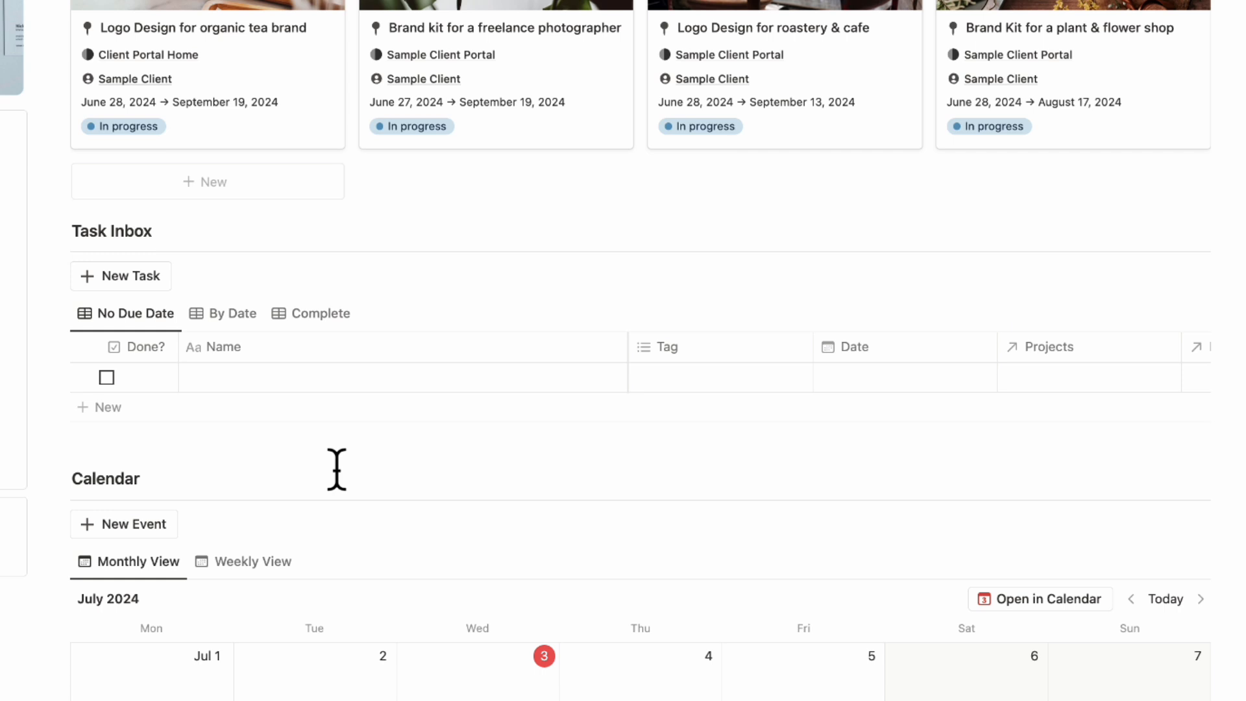
scroll(337, 468, "down", 7)
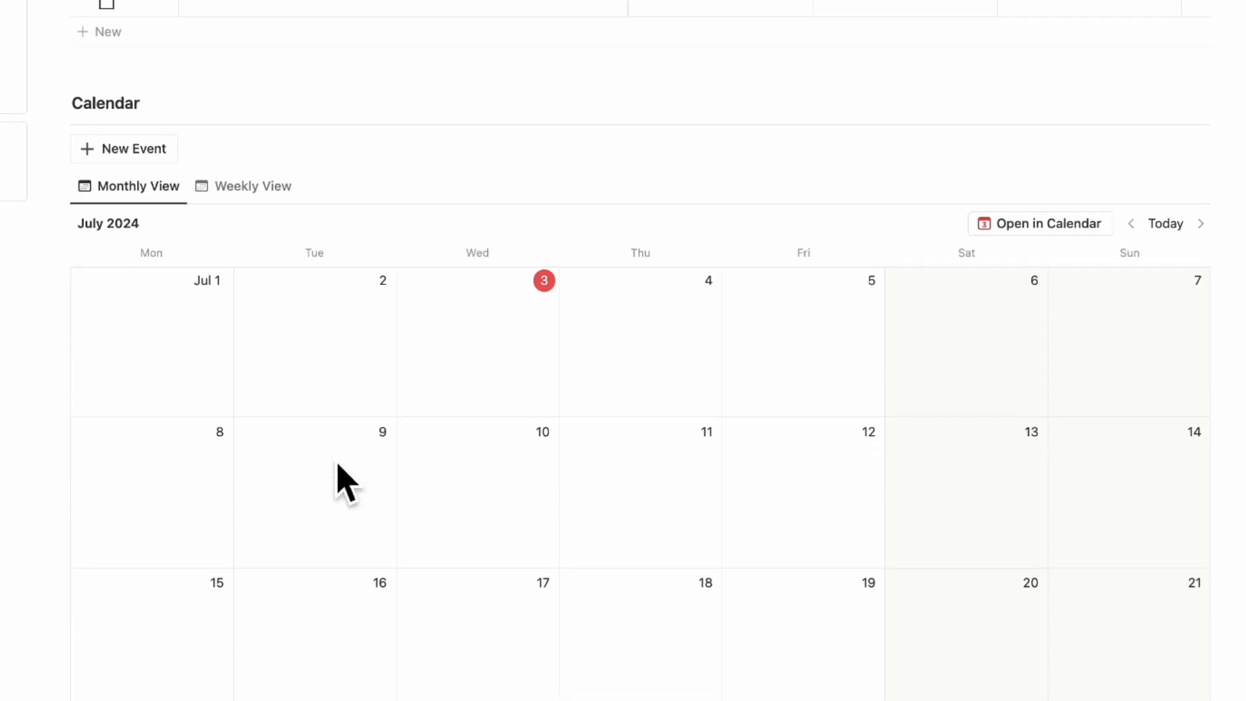
scroll(338, 469, "down", 1)
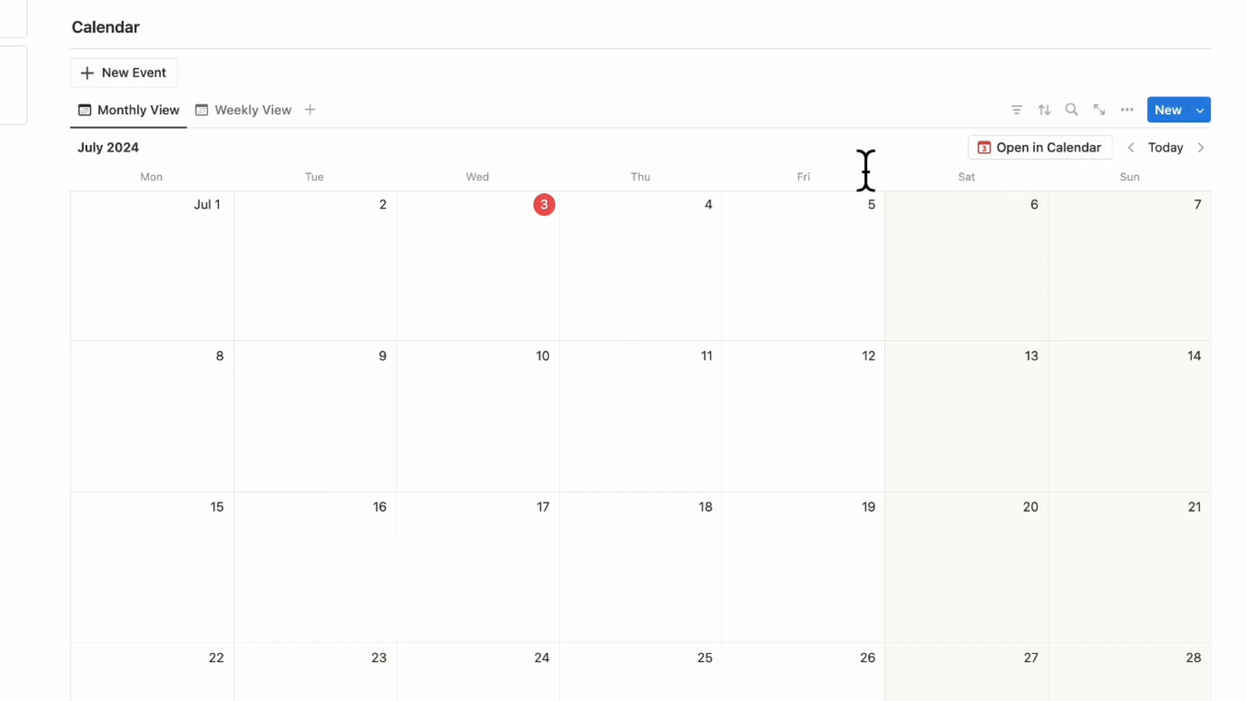
scroll(865, 170, "up", 10)
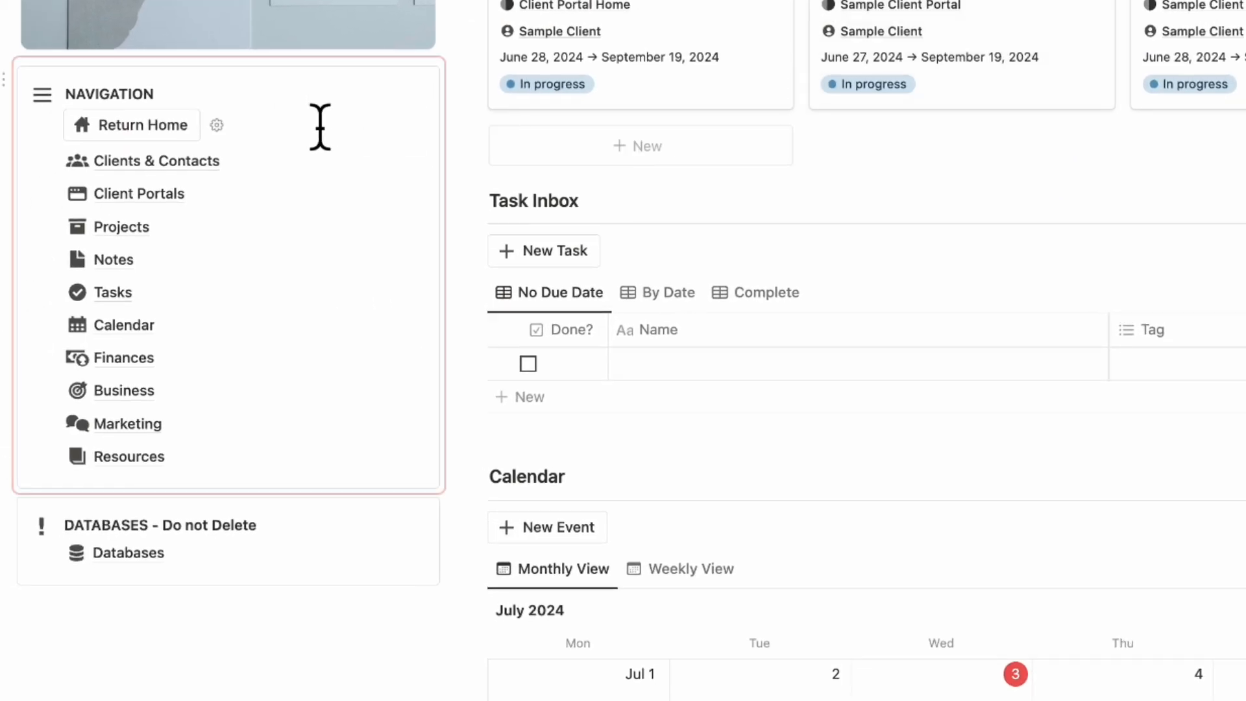
mouse_move(187, 363)
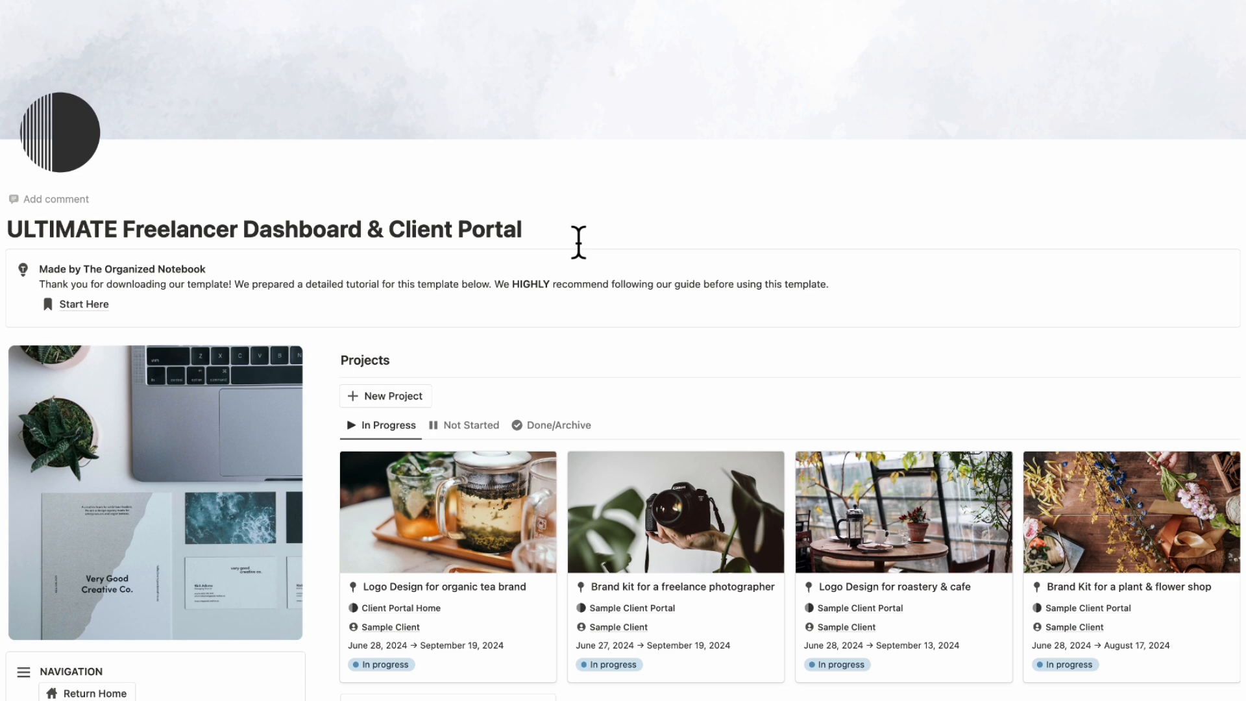
Step: Open the Logo Design for organic tea brand project, review its overview, tasks and notes, and close it
scroll(581, 305, "down", 5)
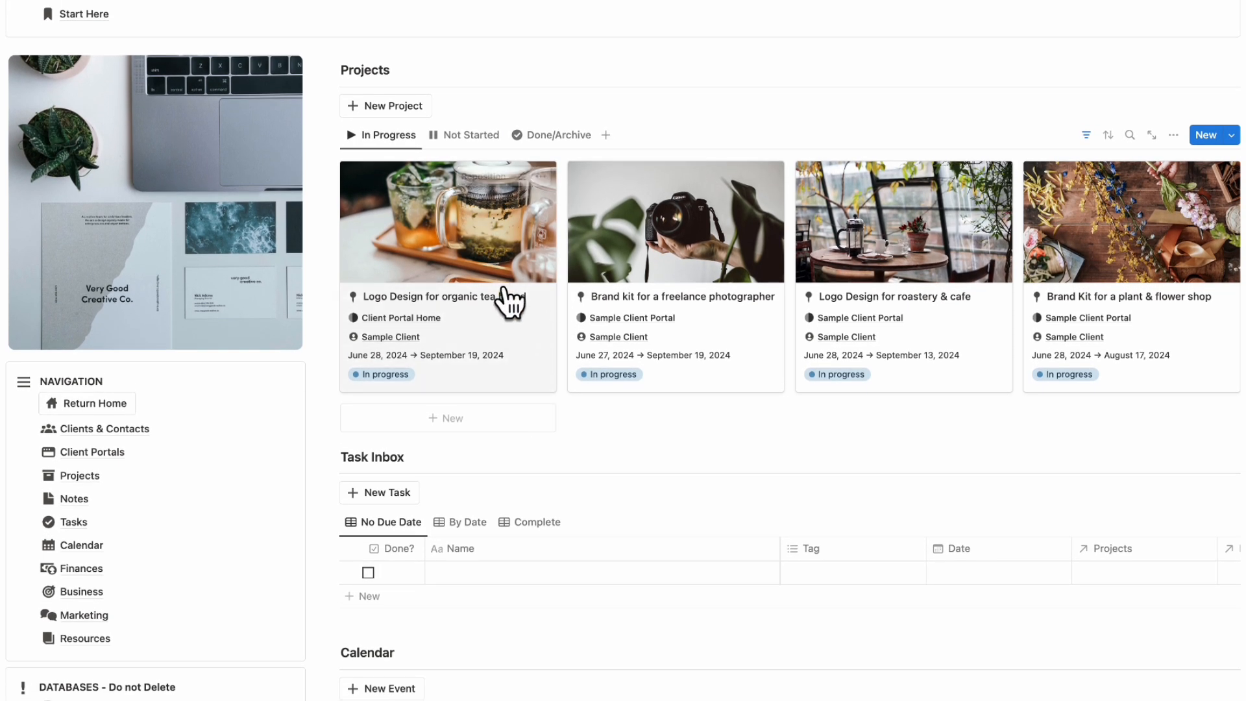
left_click(542, 349)
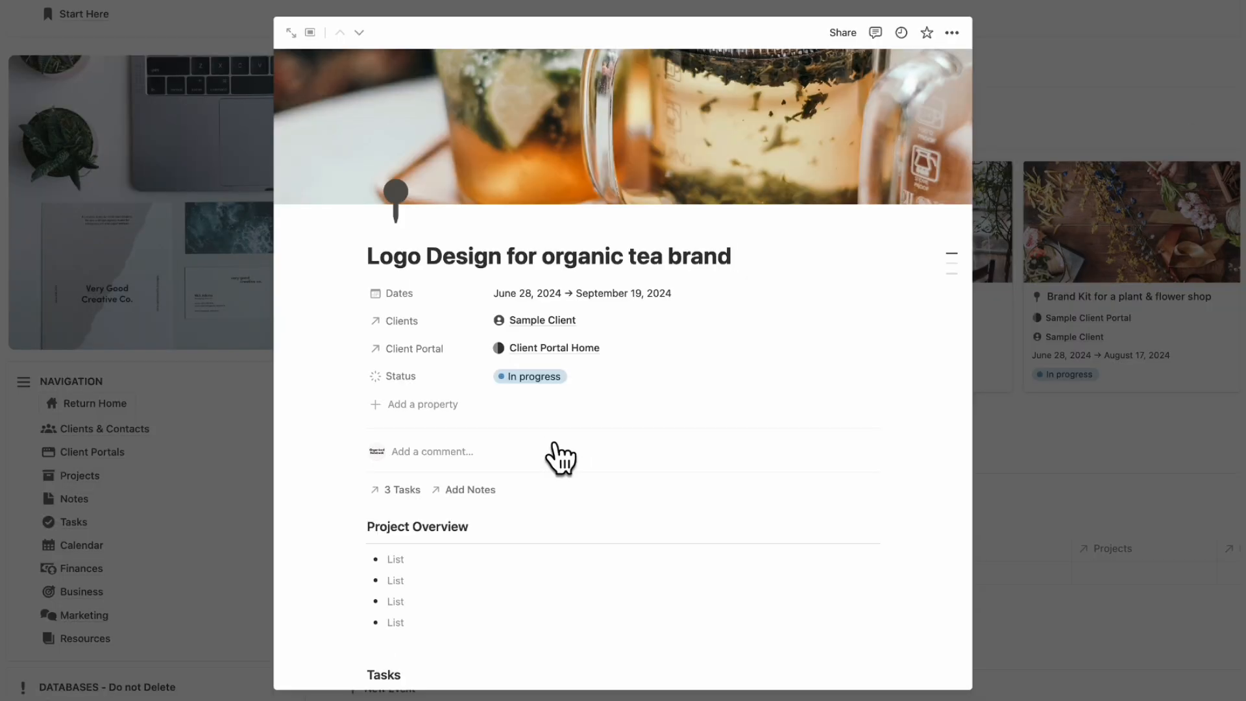
scroll(560, 459, "down", 6)
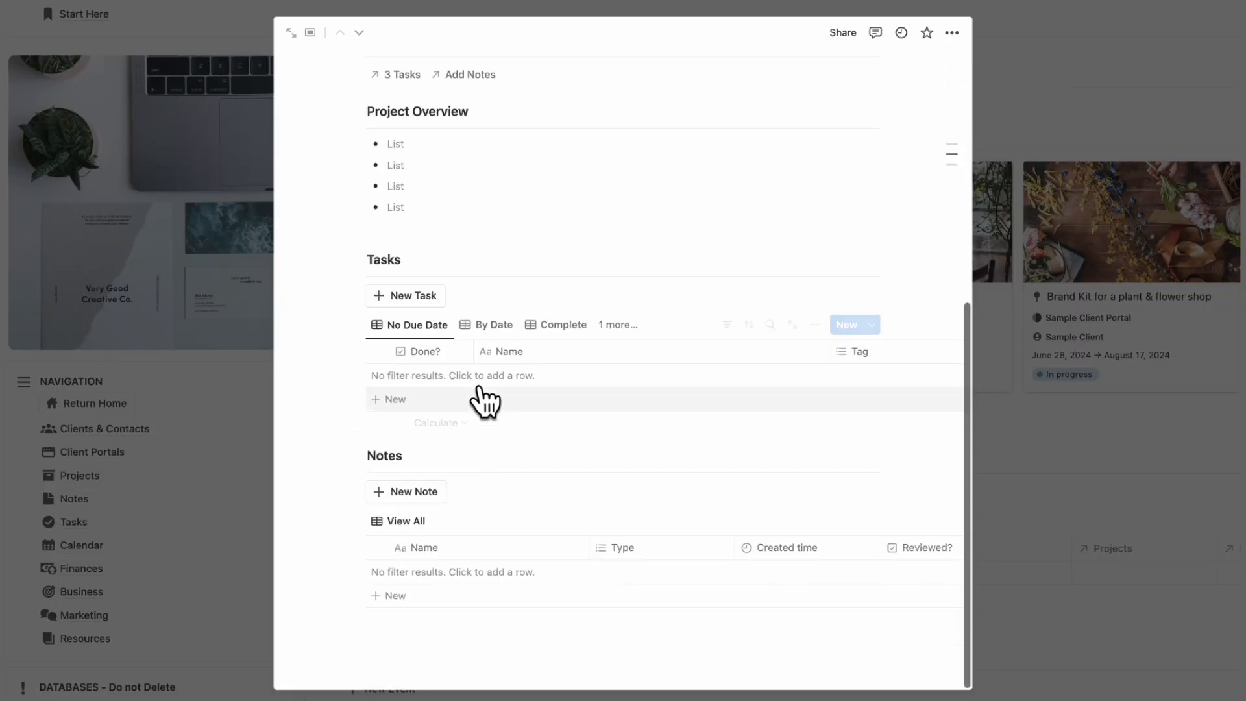
left_click(1045, 125)
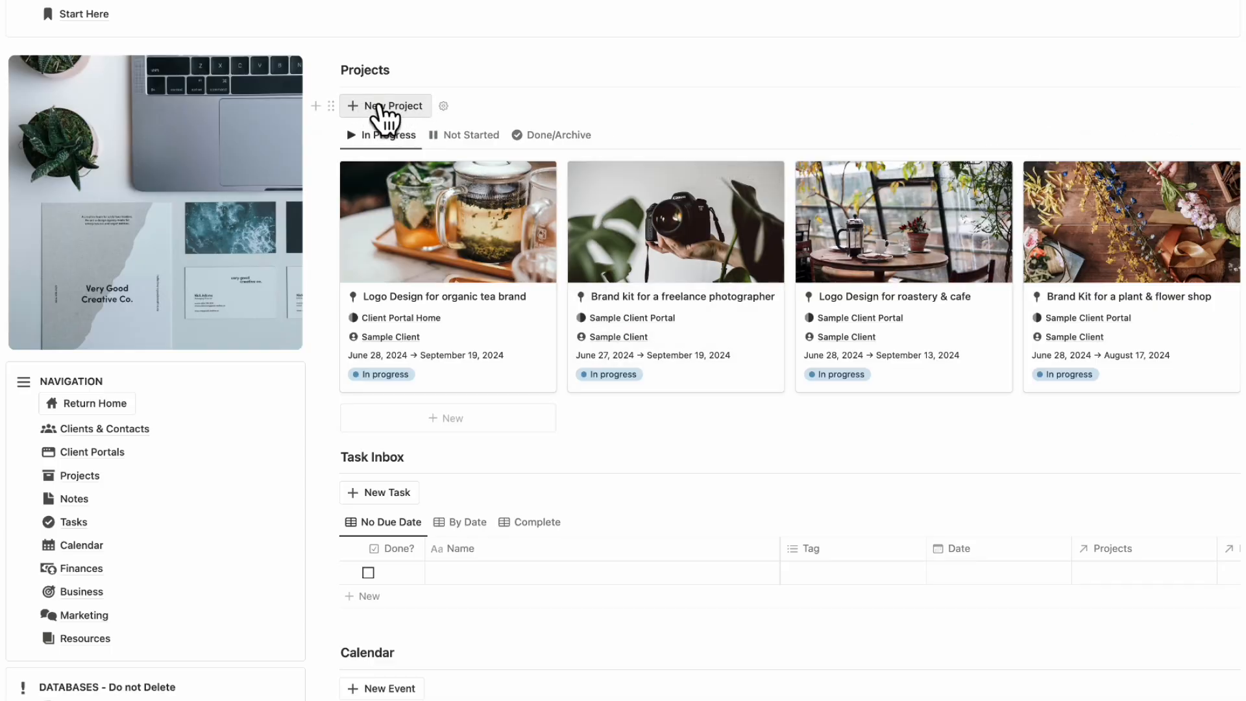
Step: Check the Not Started and Done/Archive views of the projects gallery and return to In Progress
left_click(468, 135)
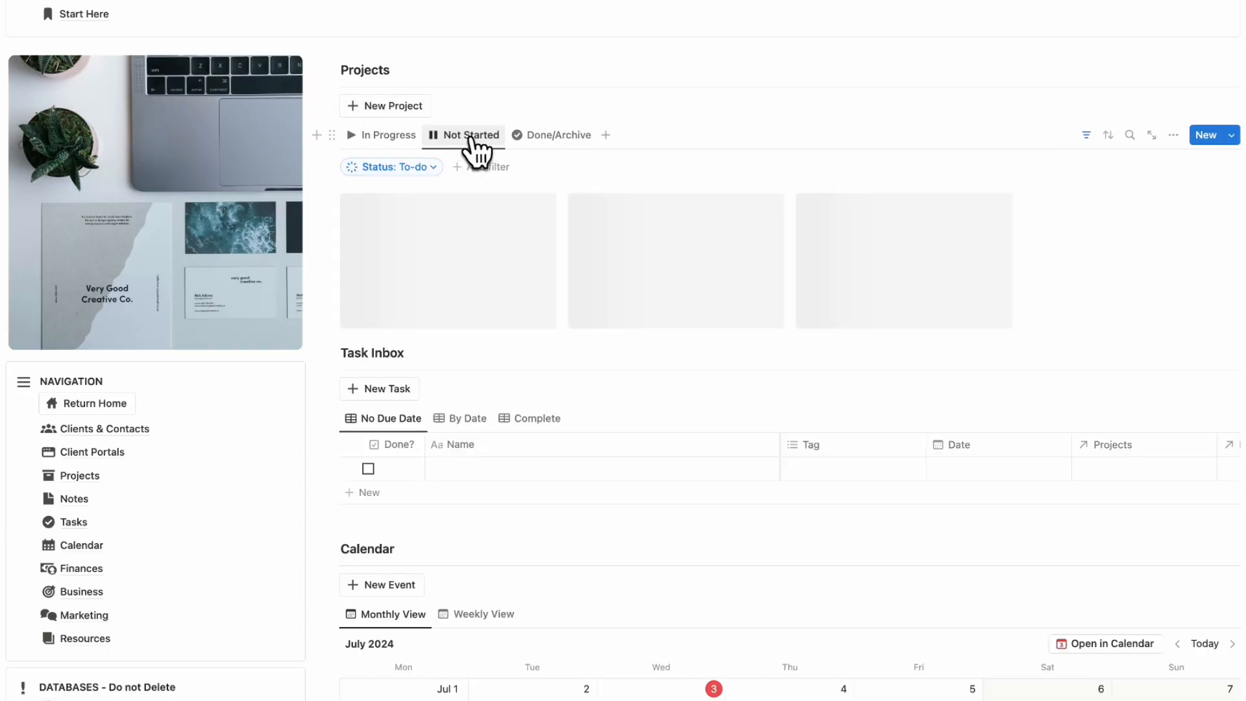
left_click(557, 135)
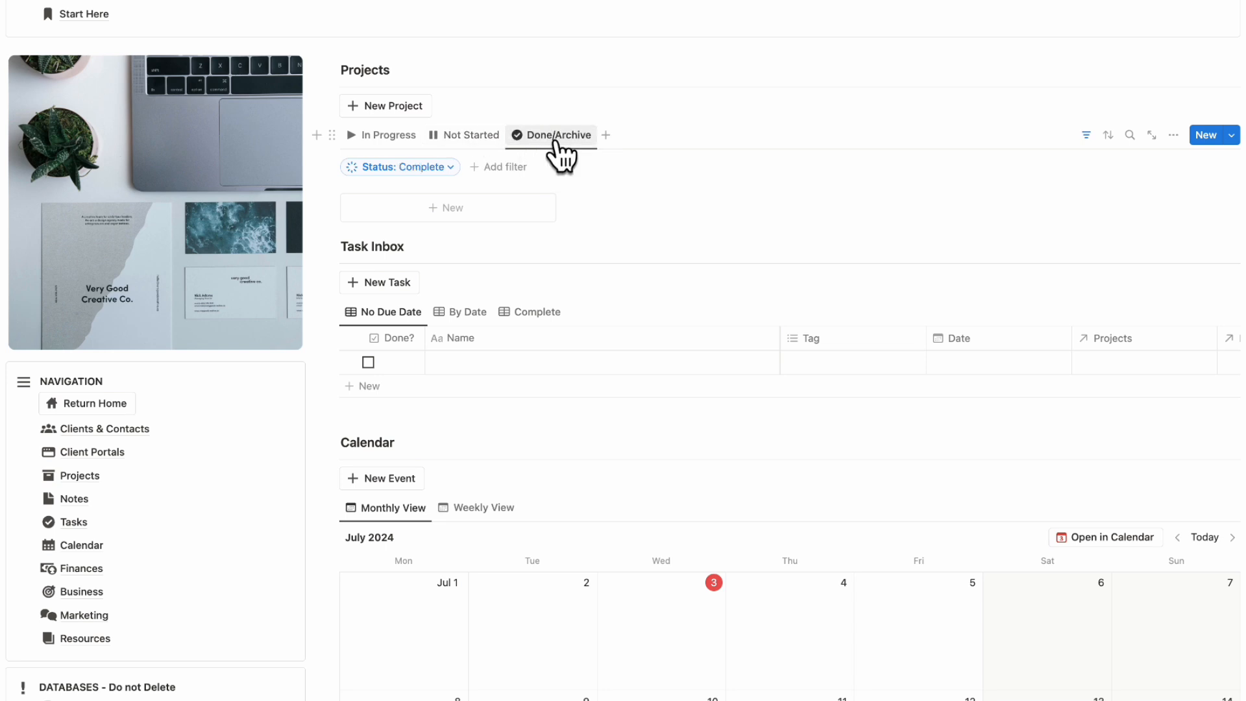
left_click(392, 136)
Step: Create a task named New Task in the Task Inbox and close its page
scroll(450, 217, "down", 5)
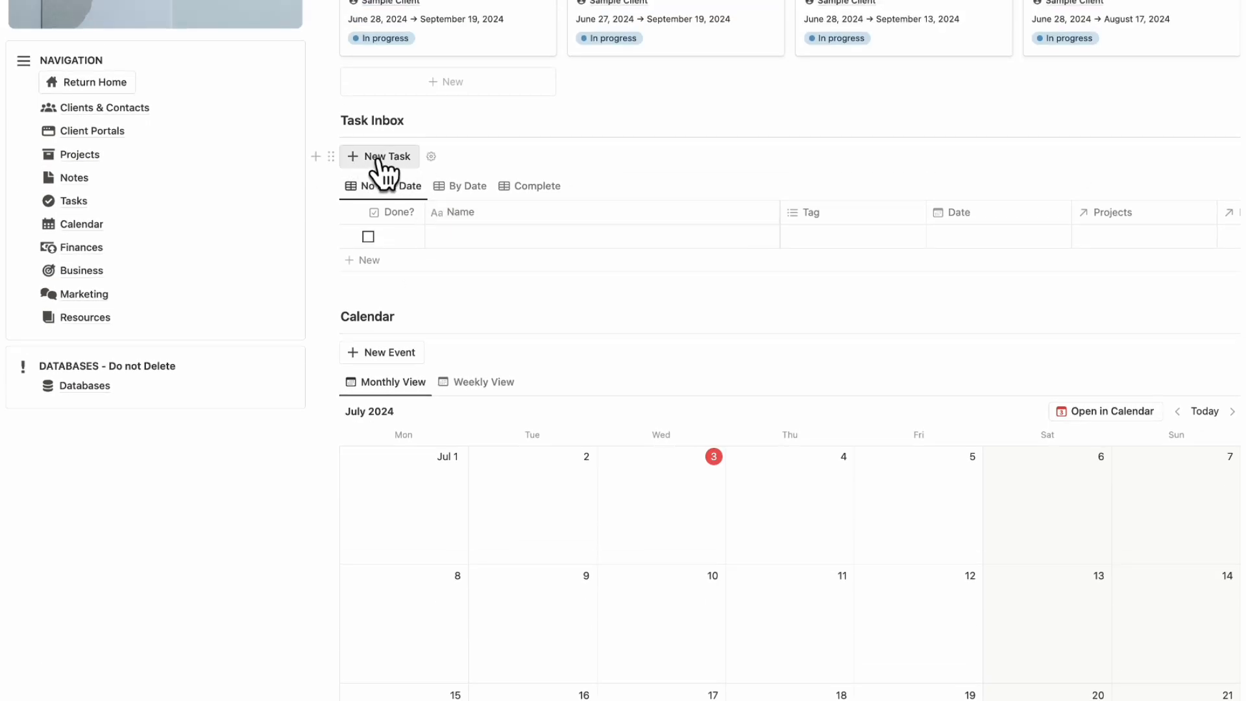
left_click(379, 158)
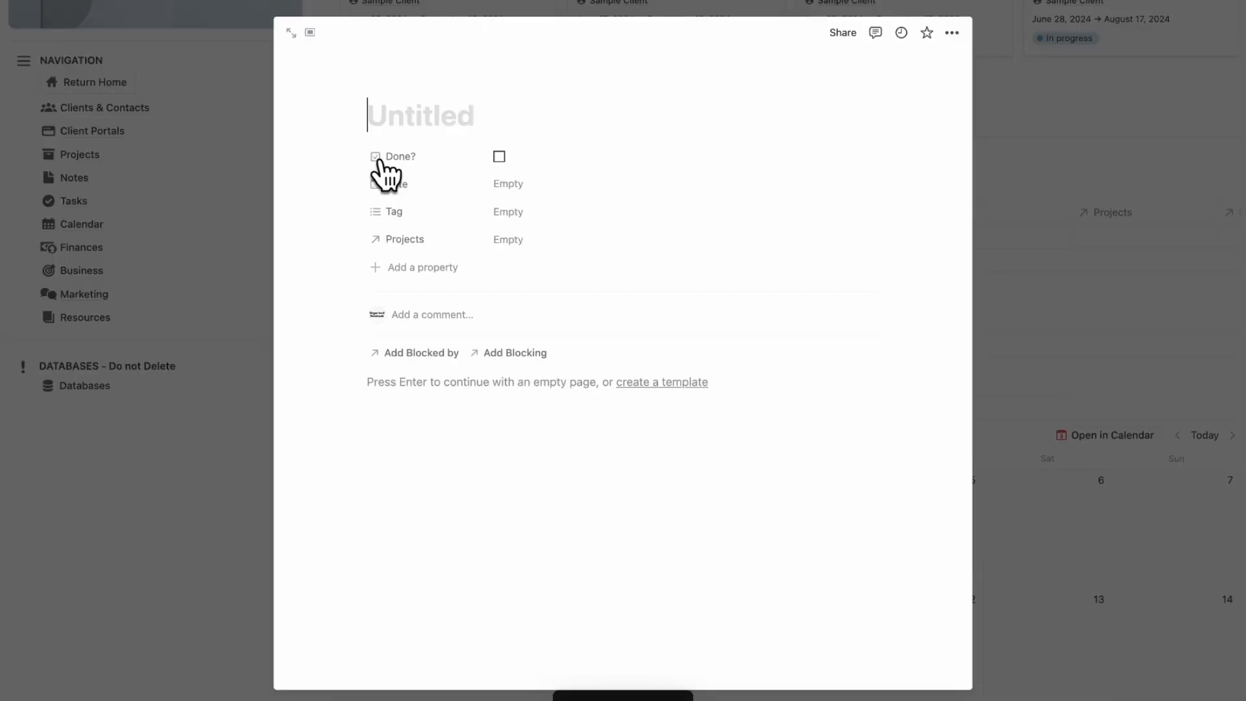
type("New Task")
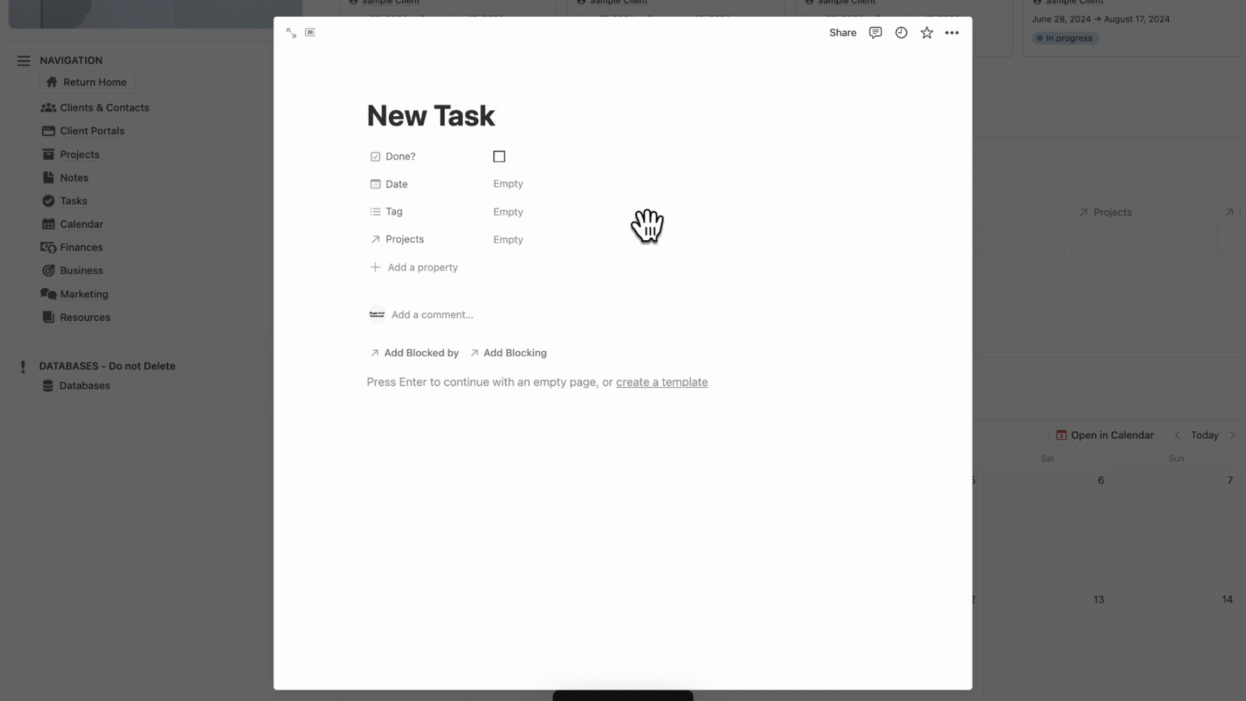
left_click(1077, 211)
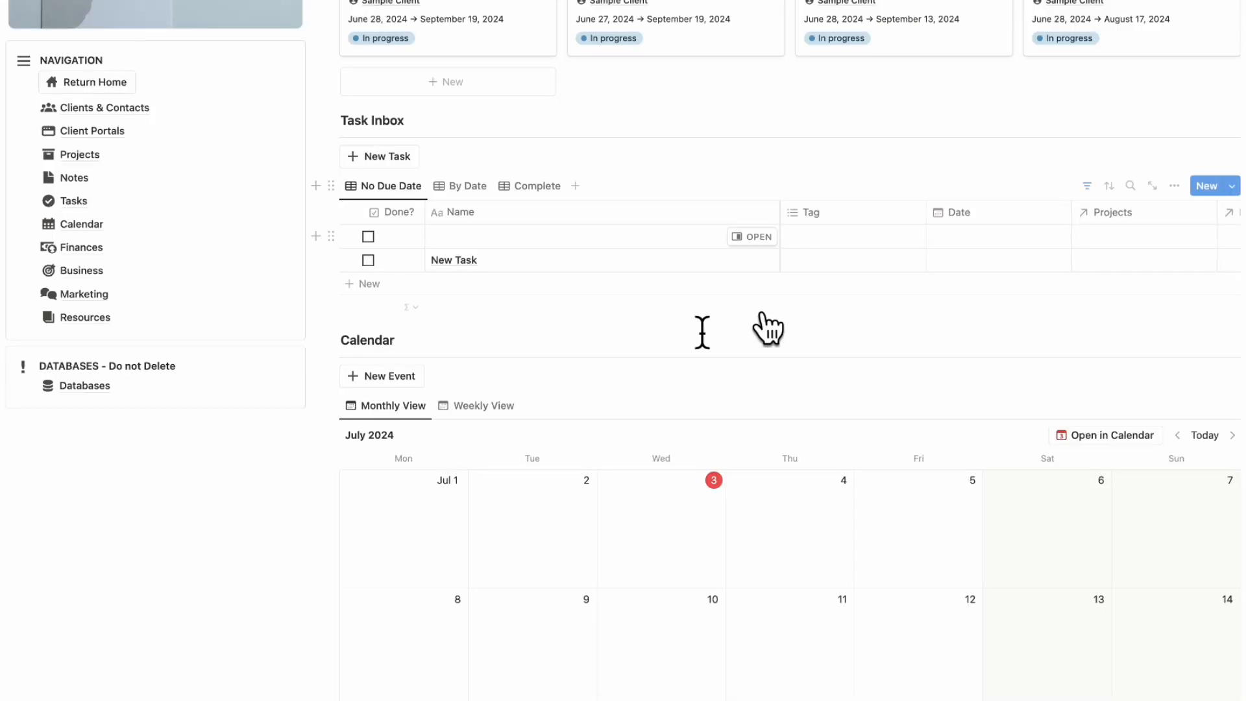
Step: Mark New Task as done, check it in the Complete view, and return to No Due Date
left_click(368, 260)
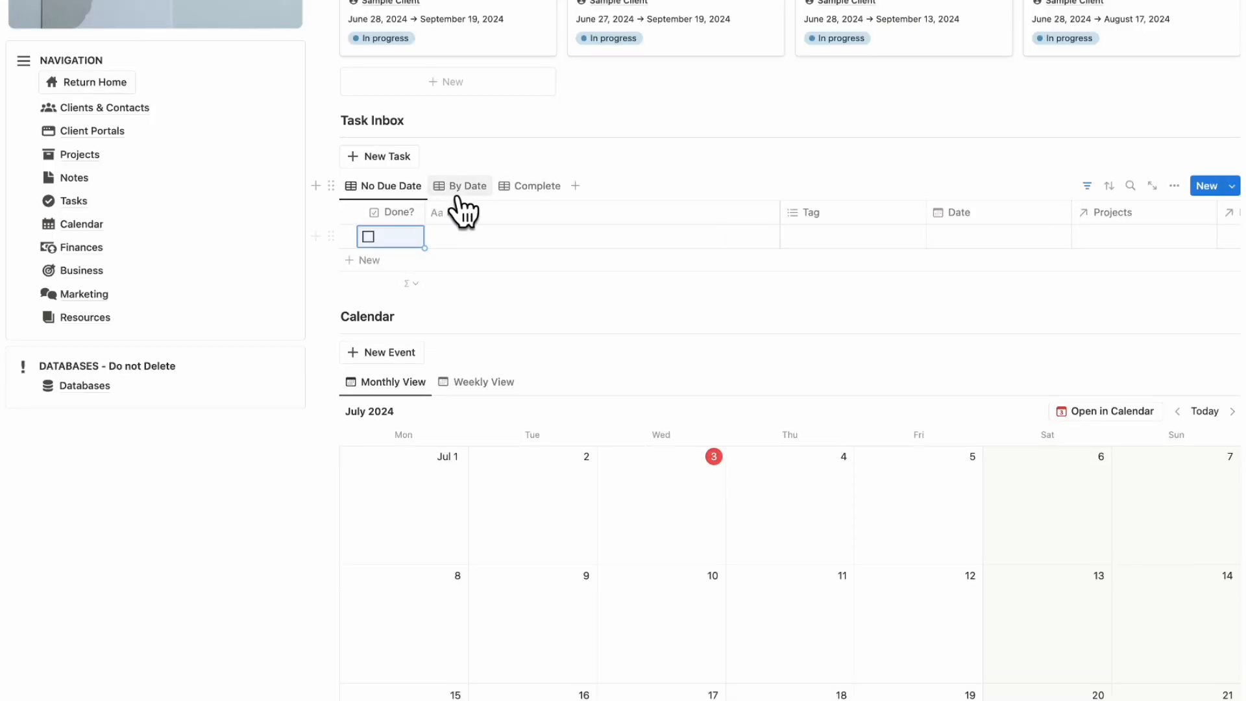
left_click(536, 189)
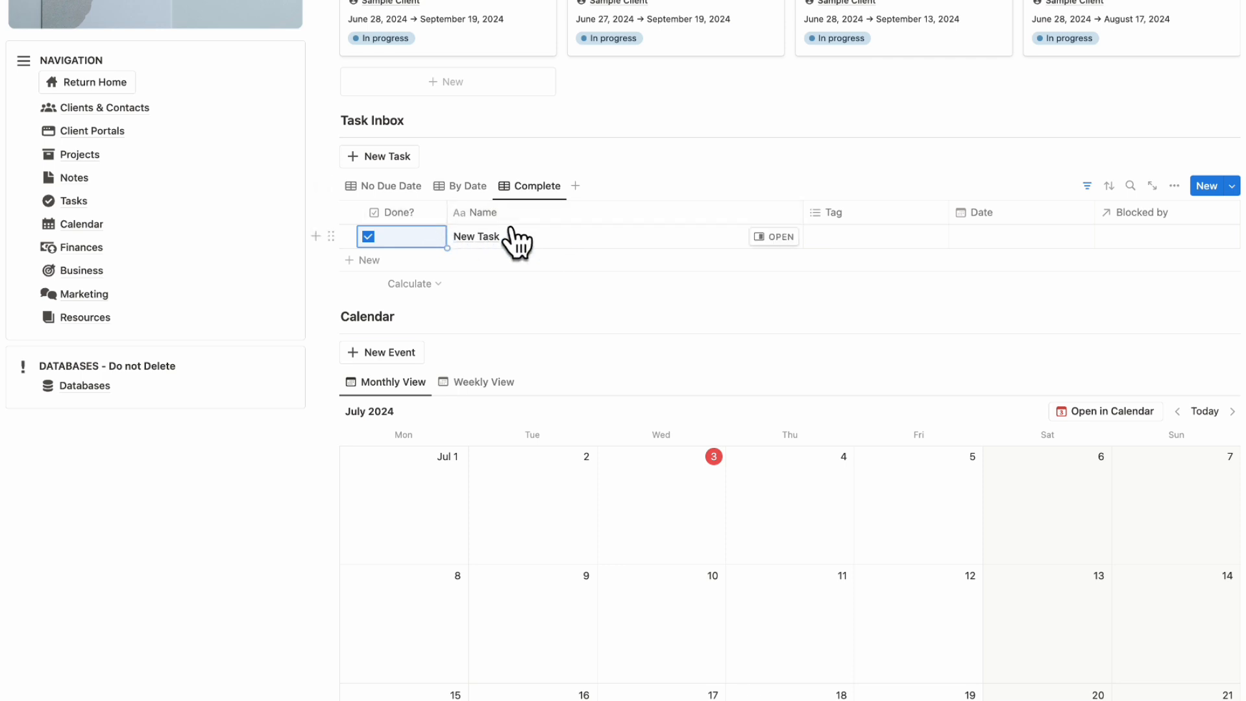
left_click(408, 187)
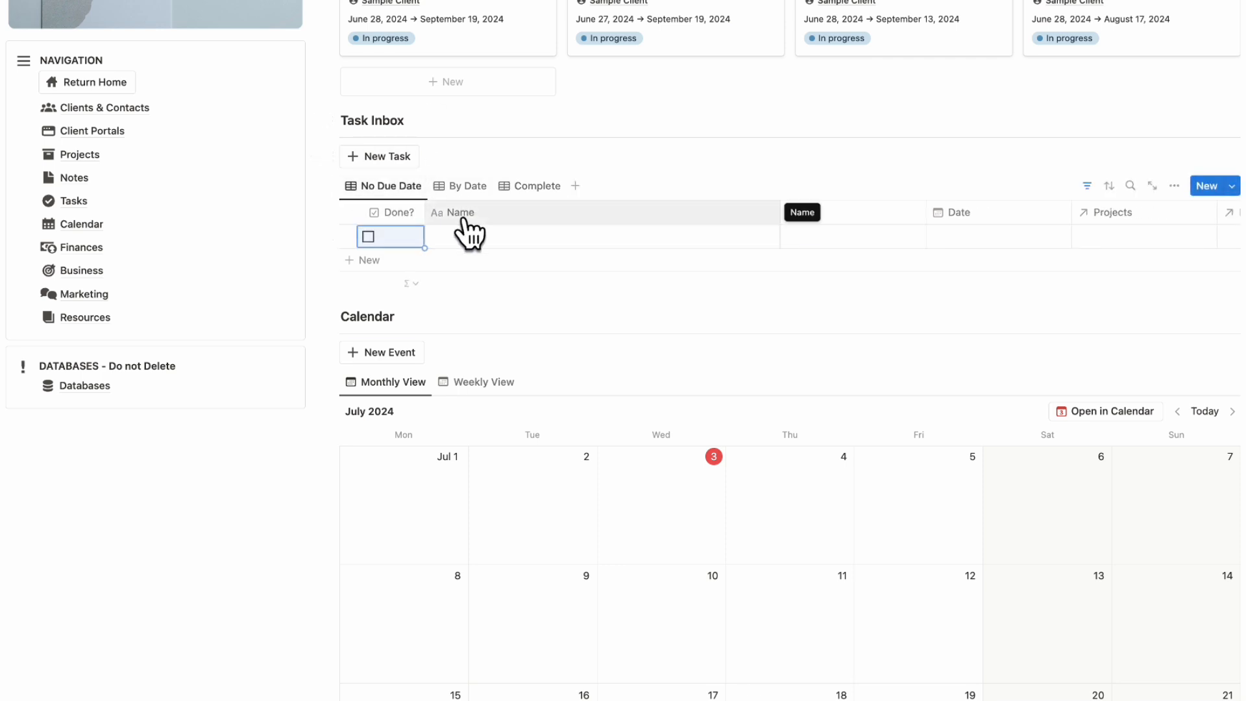
Step: Create a calendar event named New Event dated July 3, 2024
scroll(463, 221, "down", 5)
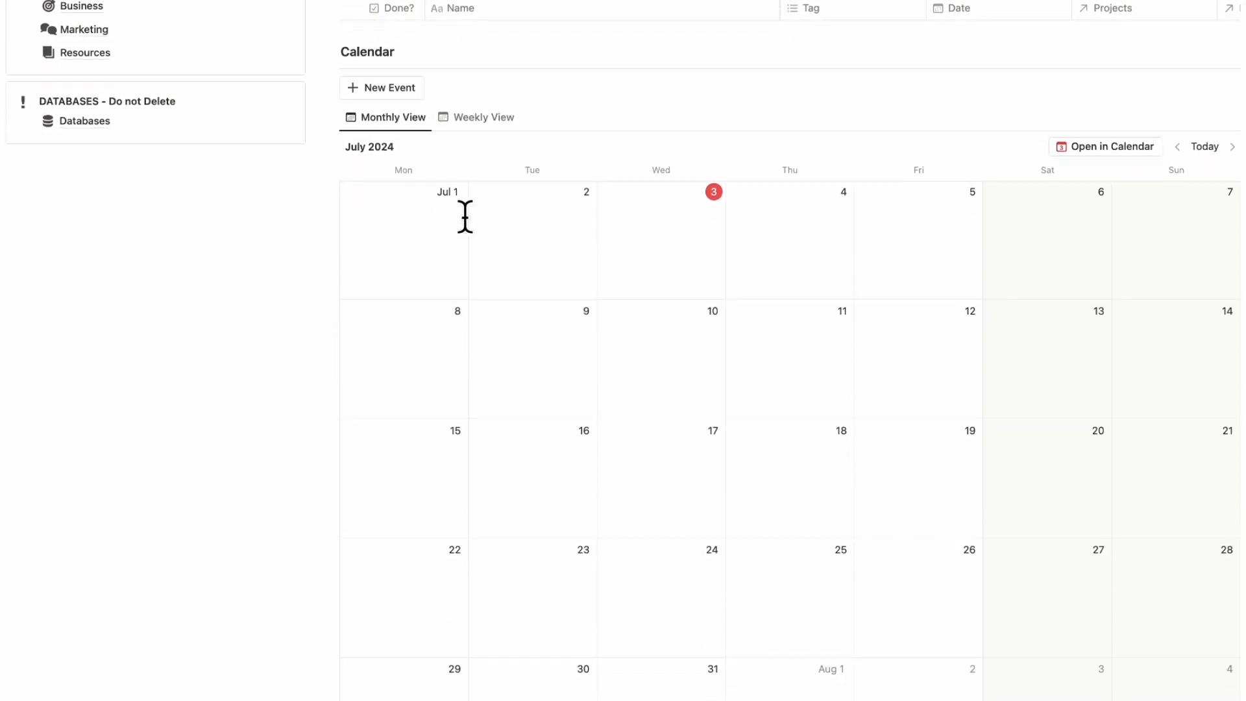
left_click(388, 86)
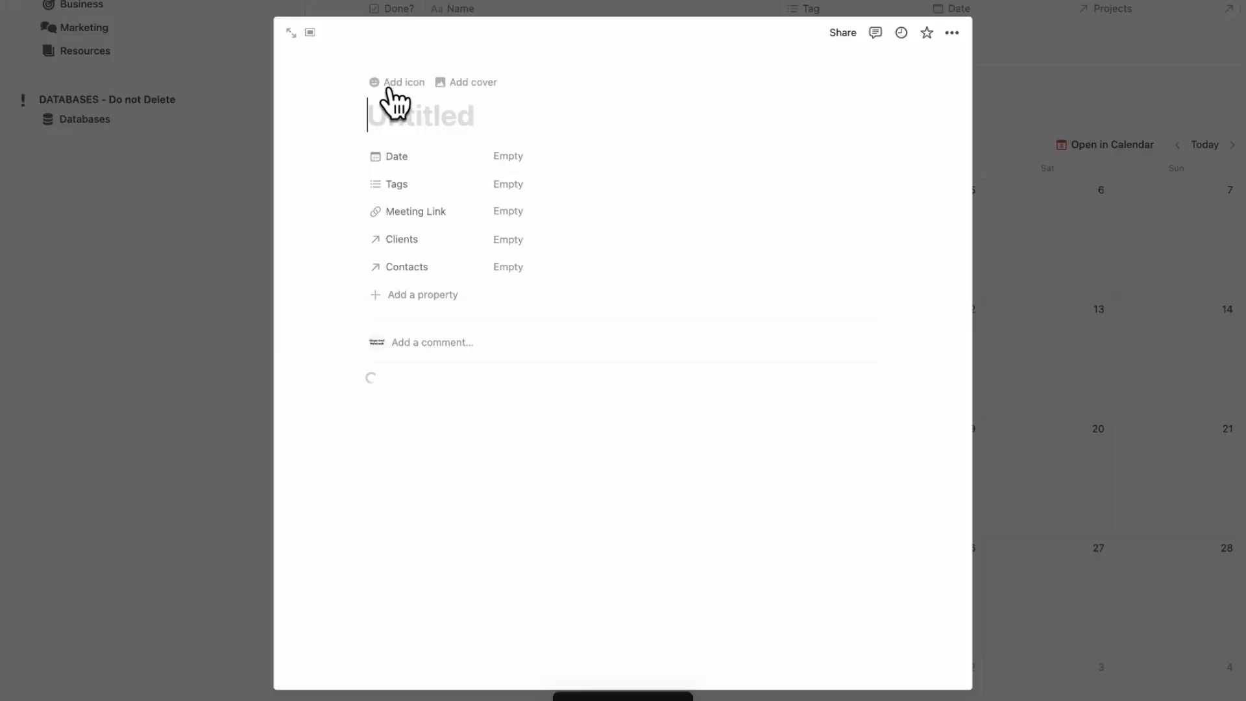
left_click(548, 166)
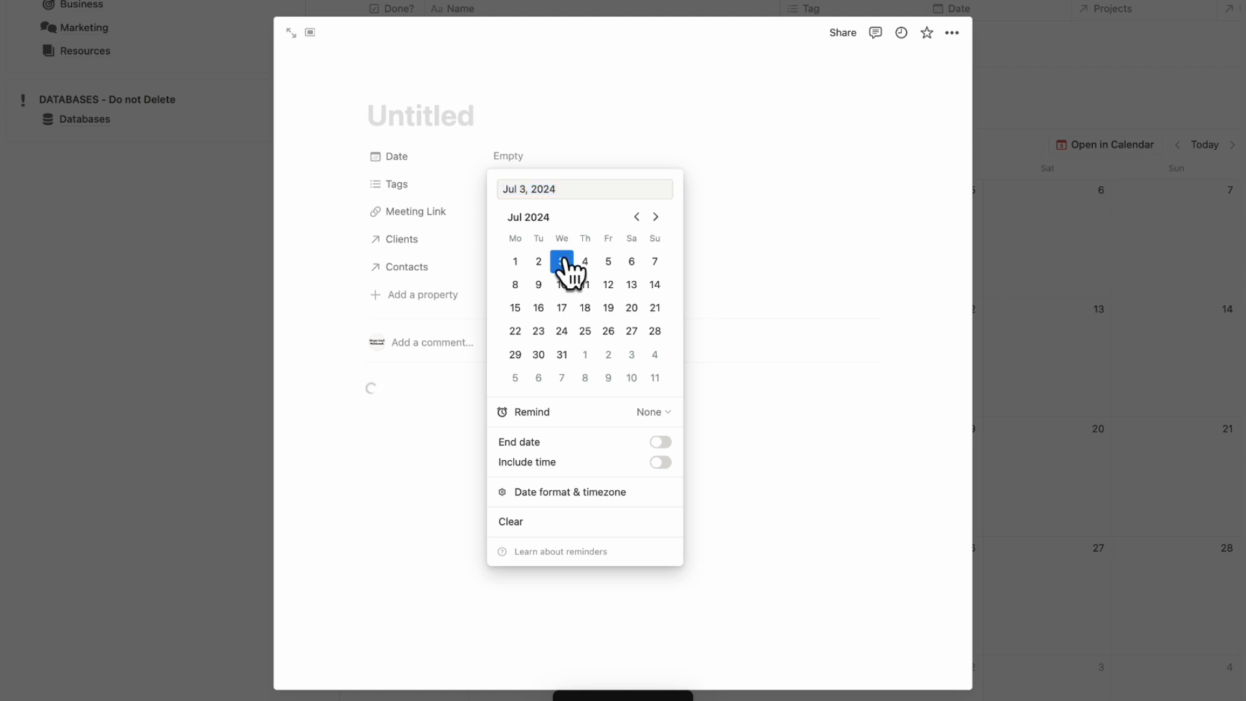
left_click(488, 123)
left_click(459, 123)
type("N")
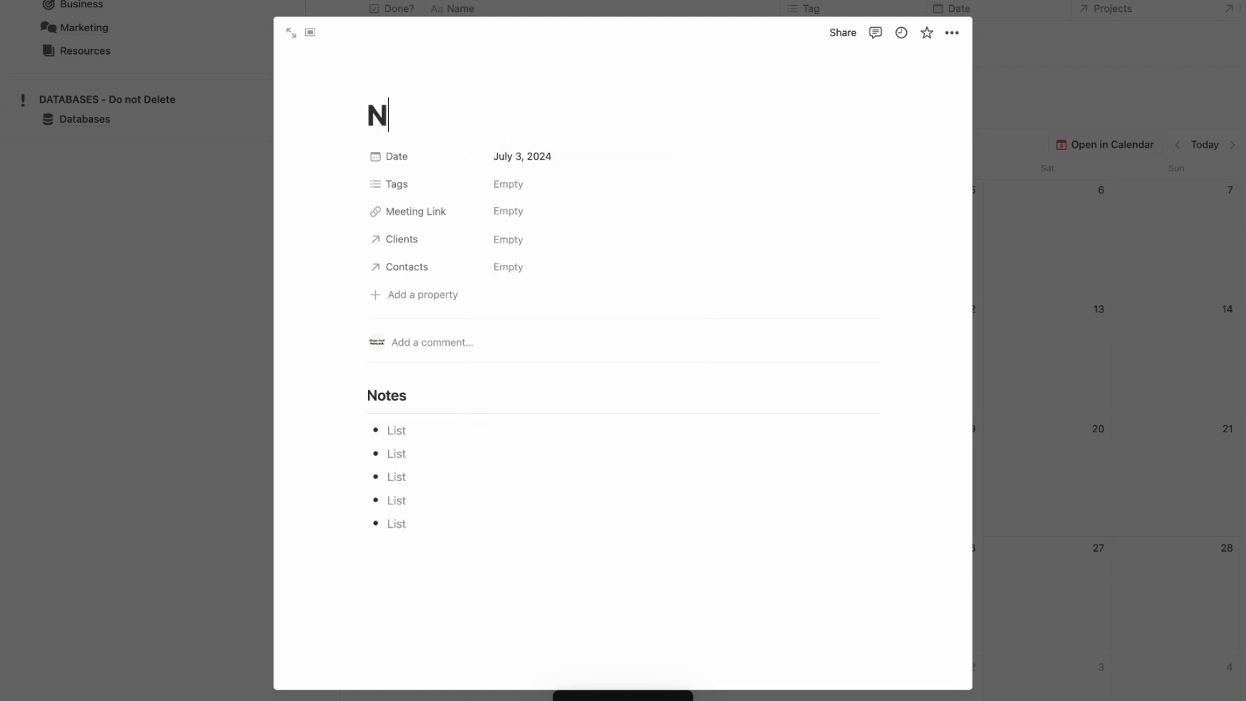
type("ew  Event")
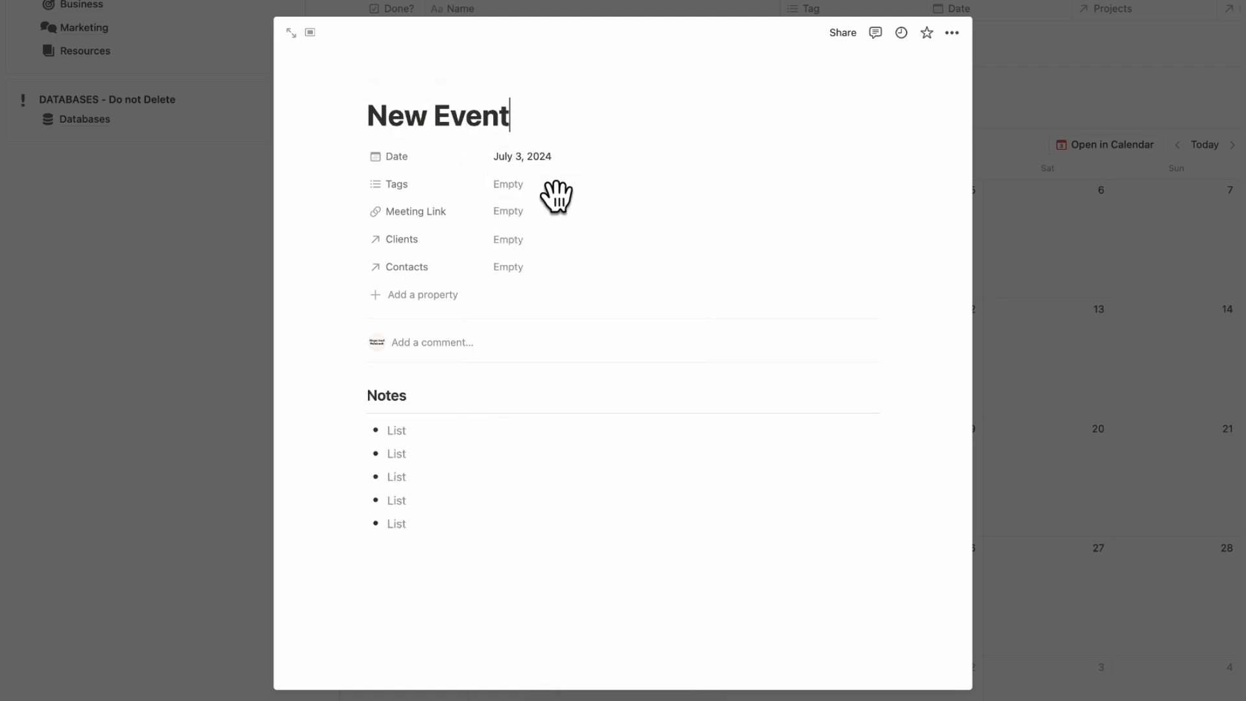
Step: Review the tag options available for New Event without choosing any, and close the event page
left_click(593, 187)
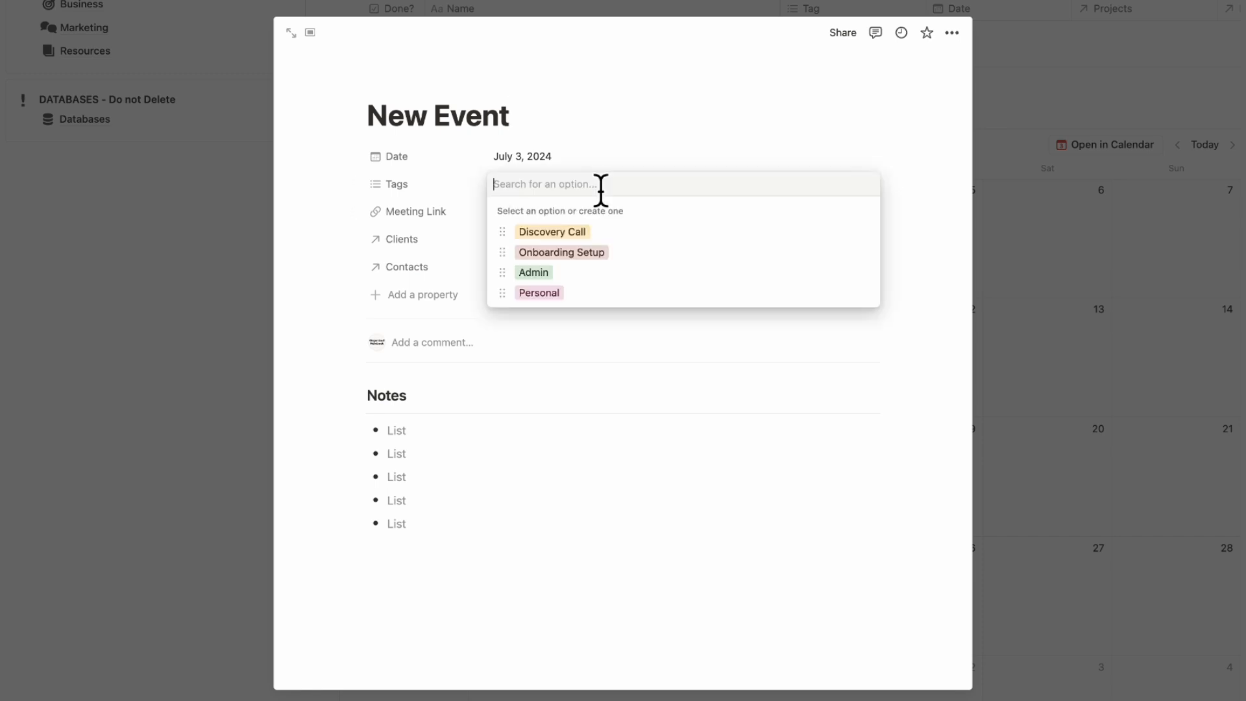
left_click(633, 130)
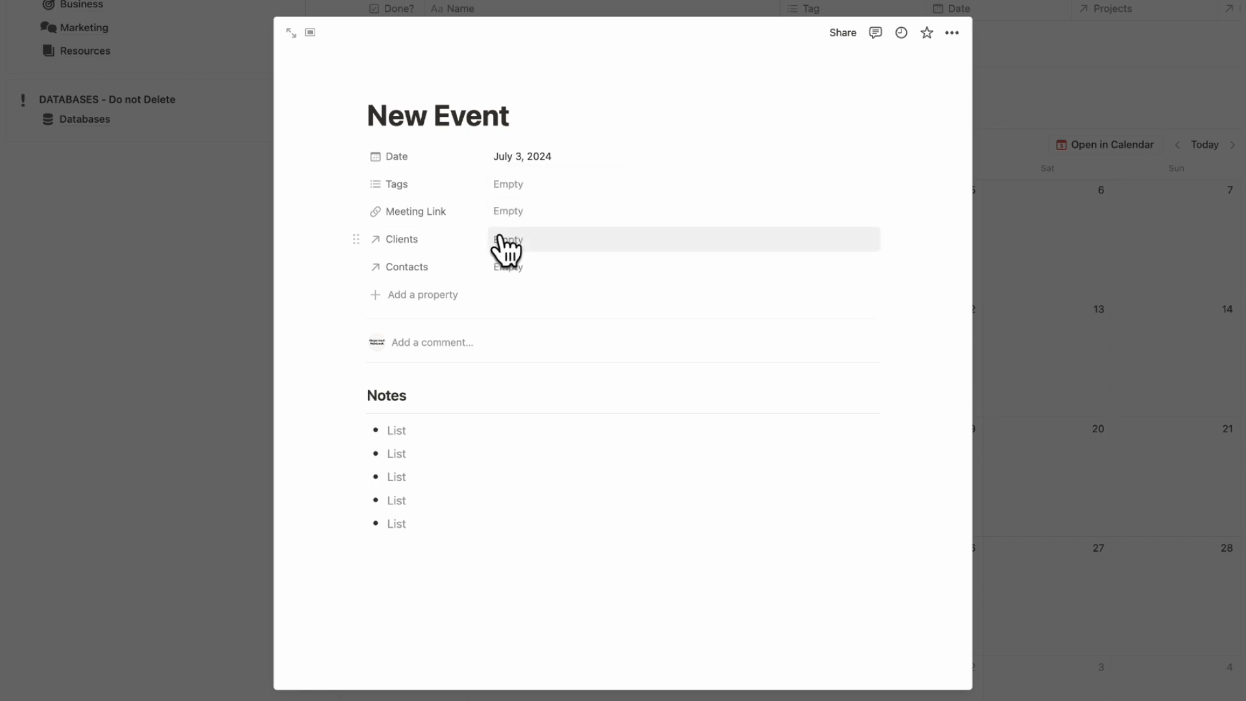
left_click(1007, 99)
Step: Open the Clients & Contacts page and create a client record named New Client
scroll(395, 104, "up", 10)
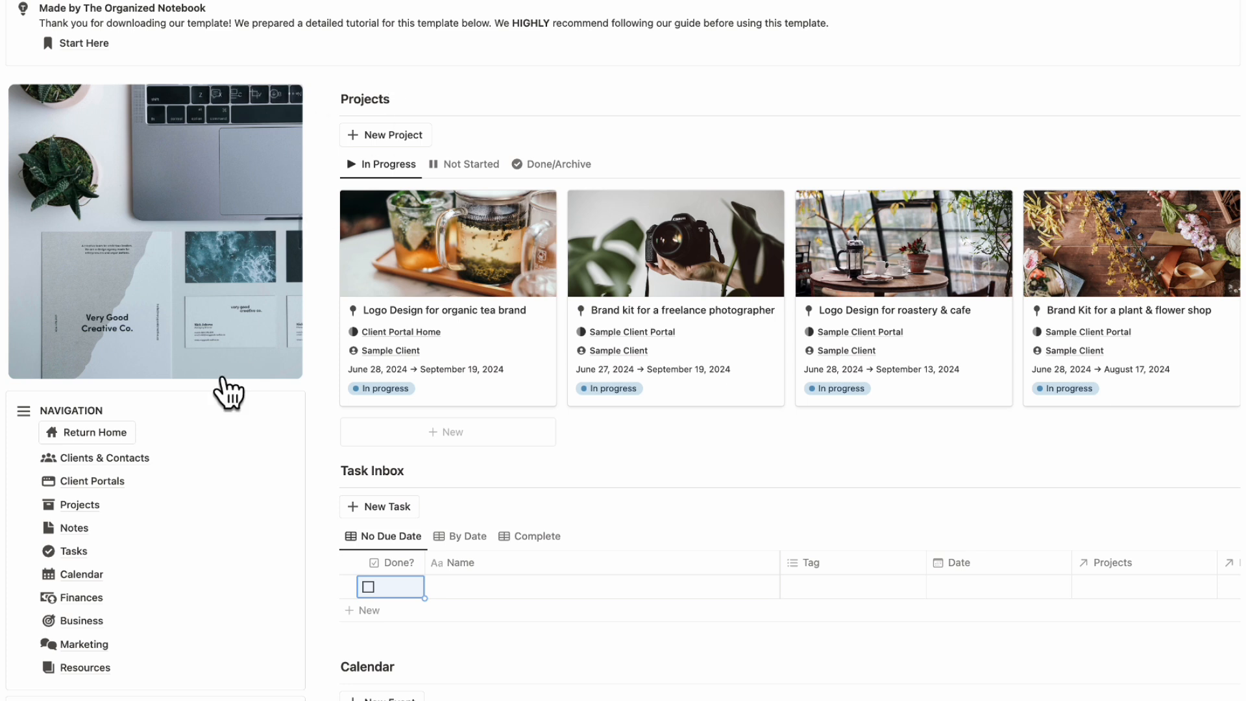
left_click(113, 458)
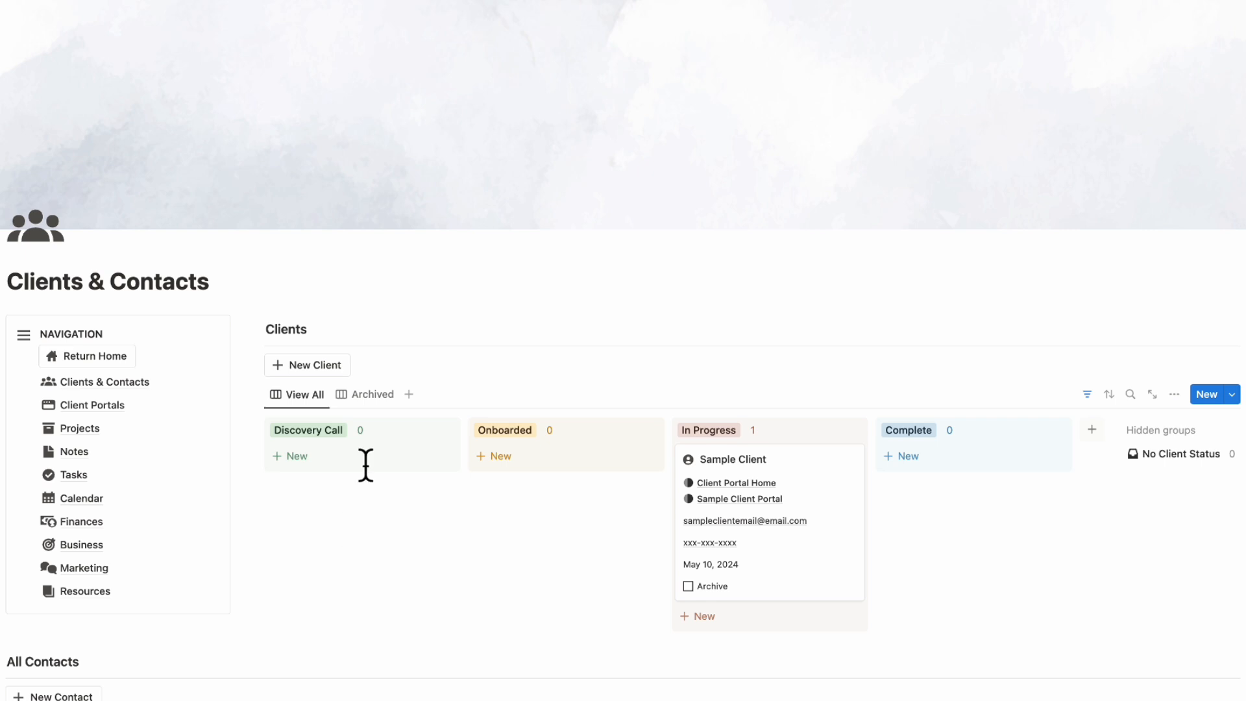
left_click(314, 368)
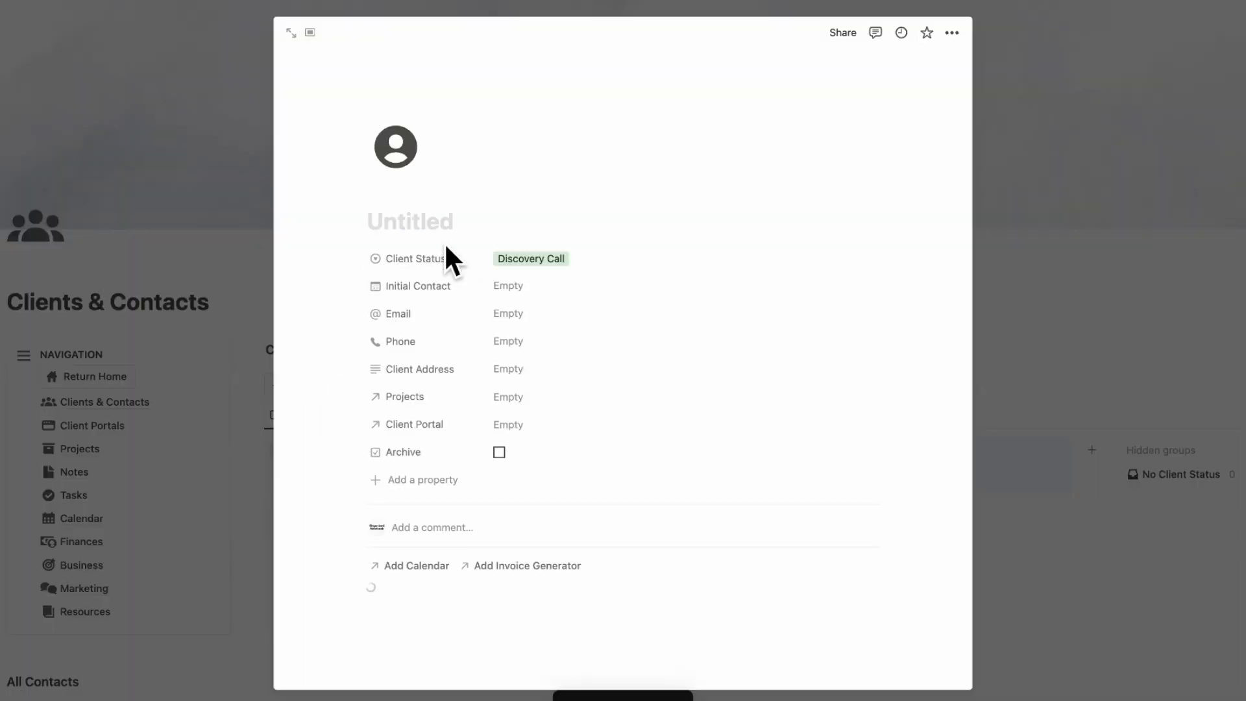
type("N")
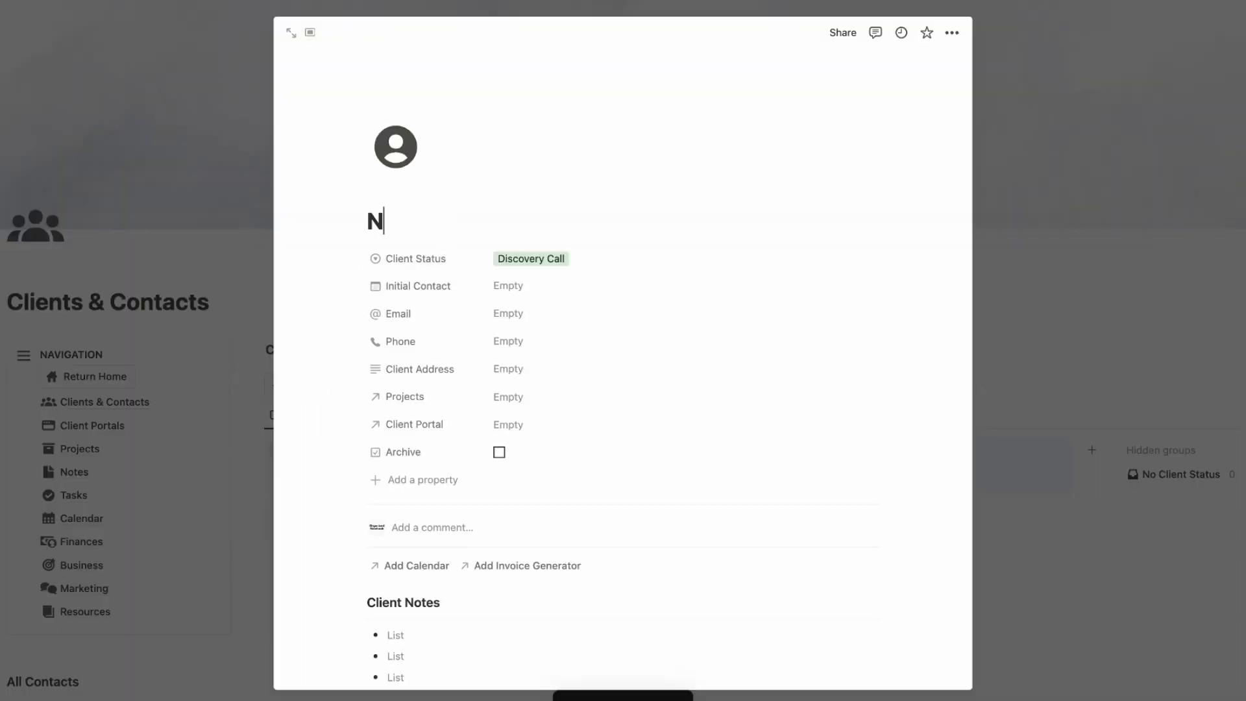
type("ew Client")
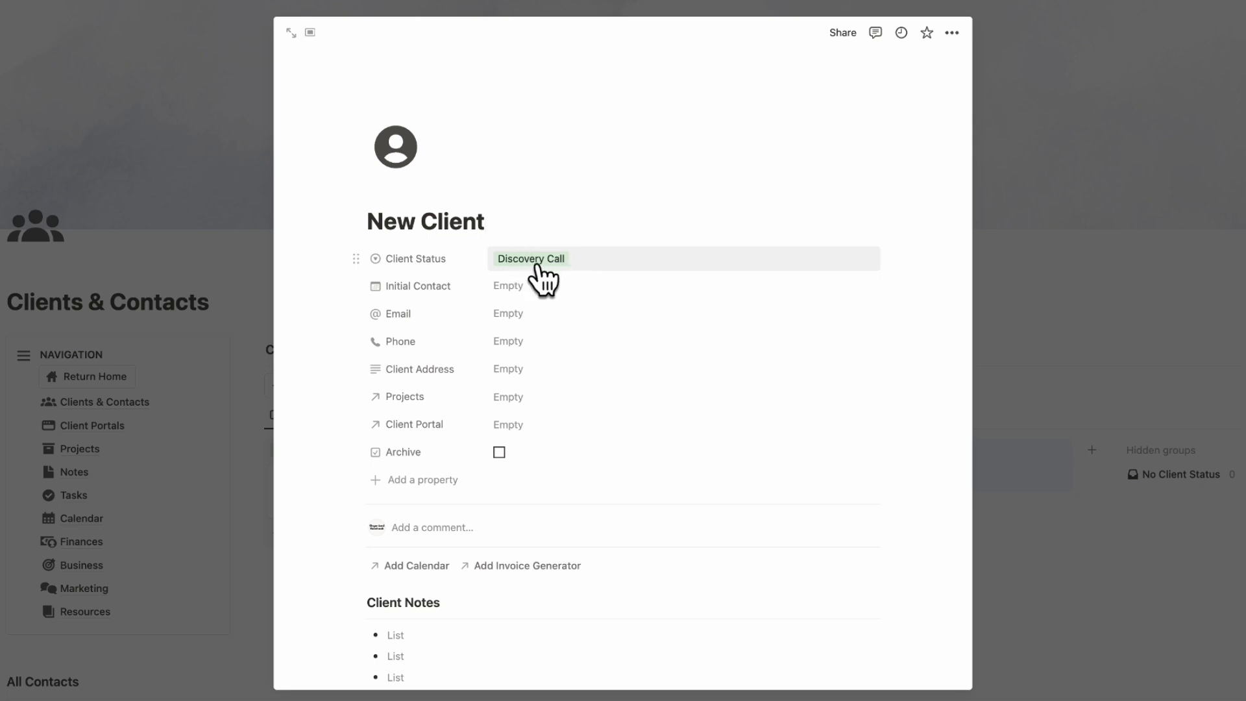
Step: Set the client's Initial Contact date to July 3, 2024 and close the client page
left_click(566, 299)
left_click(564, 348)
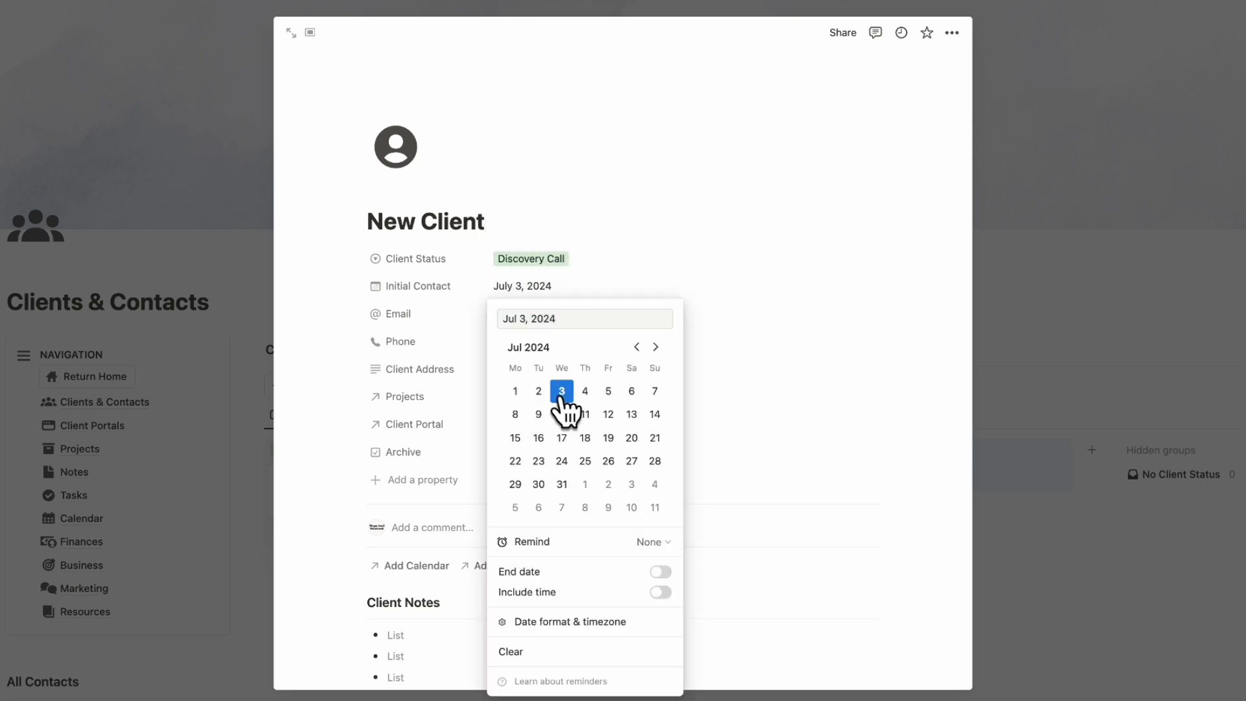
left_click(645, 270)
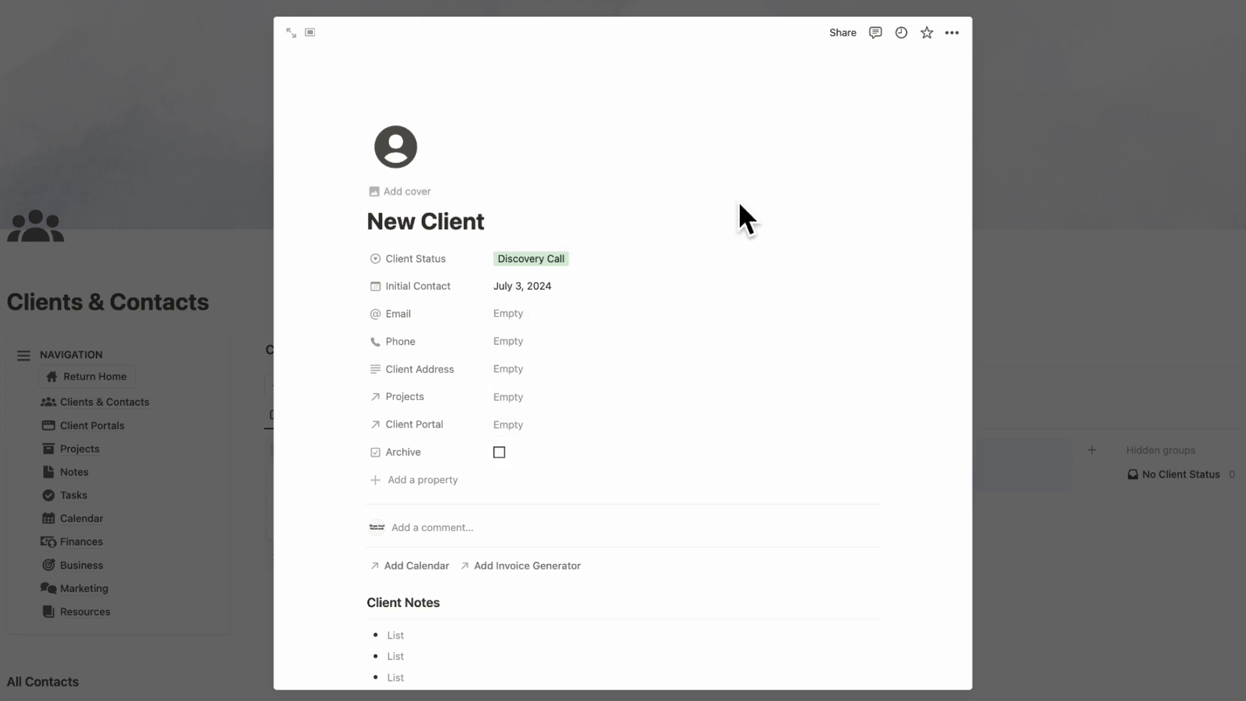
left_click(1010, 279)
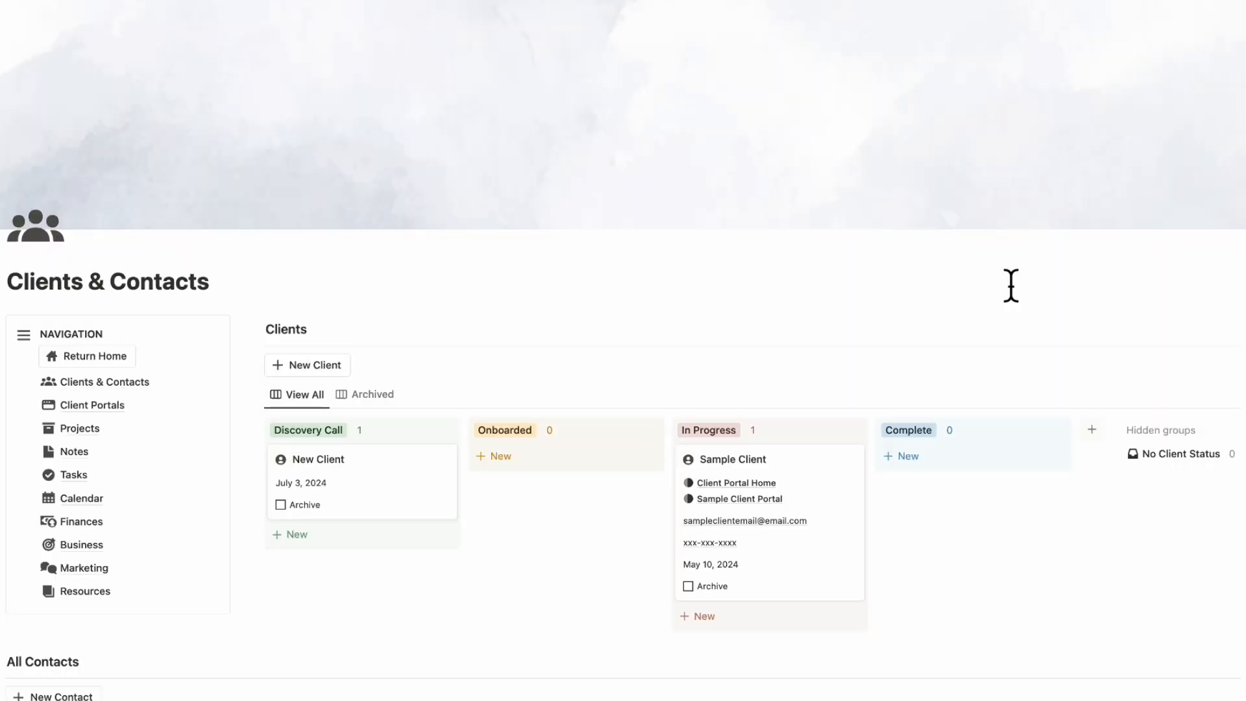
Step: Pick up the New Client card on the clients board and put it back in the Discovery Call column
scroll(973, 312, "down", 3)
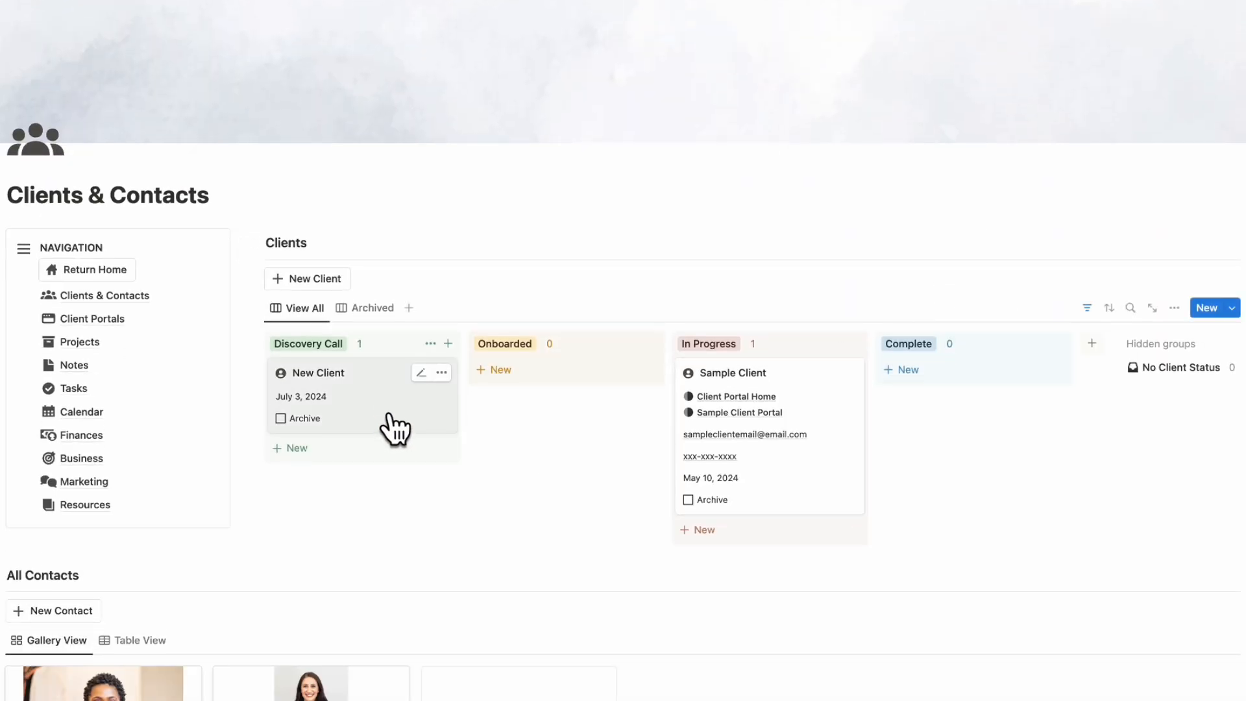
left_click_drag(445, 425, 397, 428)
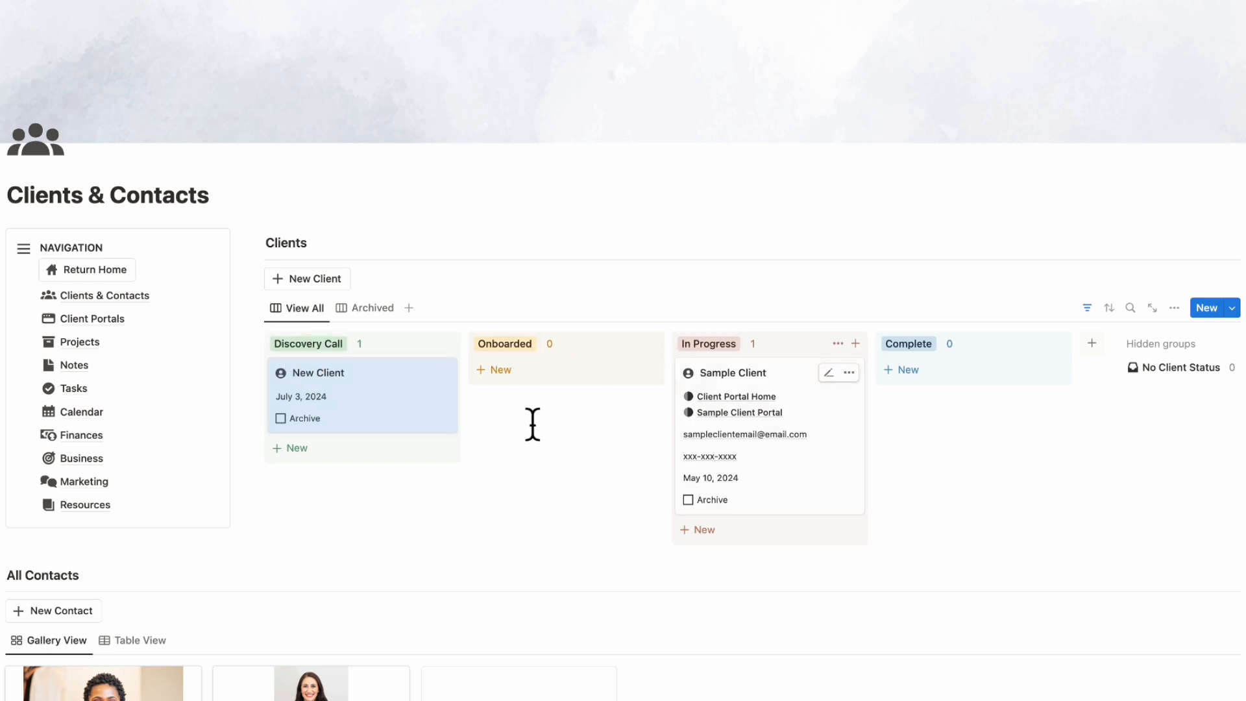
Step: Replace New Client's Client Status with a newly created option named New Status, and close the client page
left_click(419, 412)
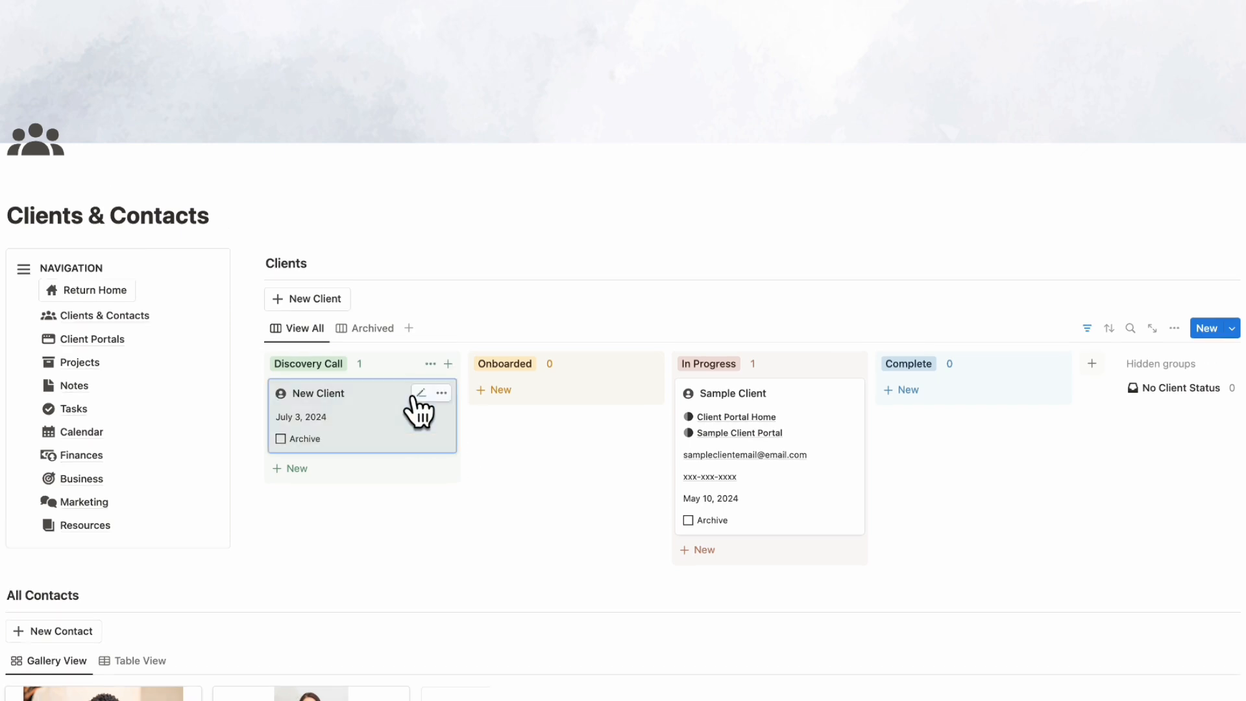
left_click(785, 77)
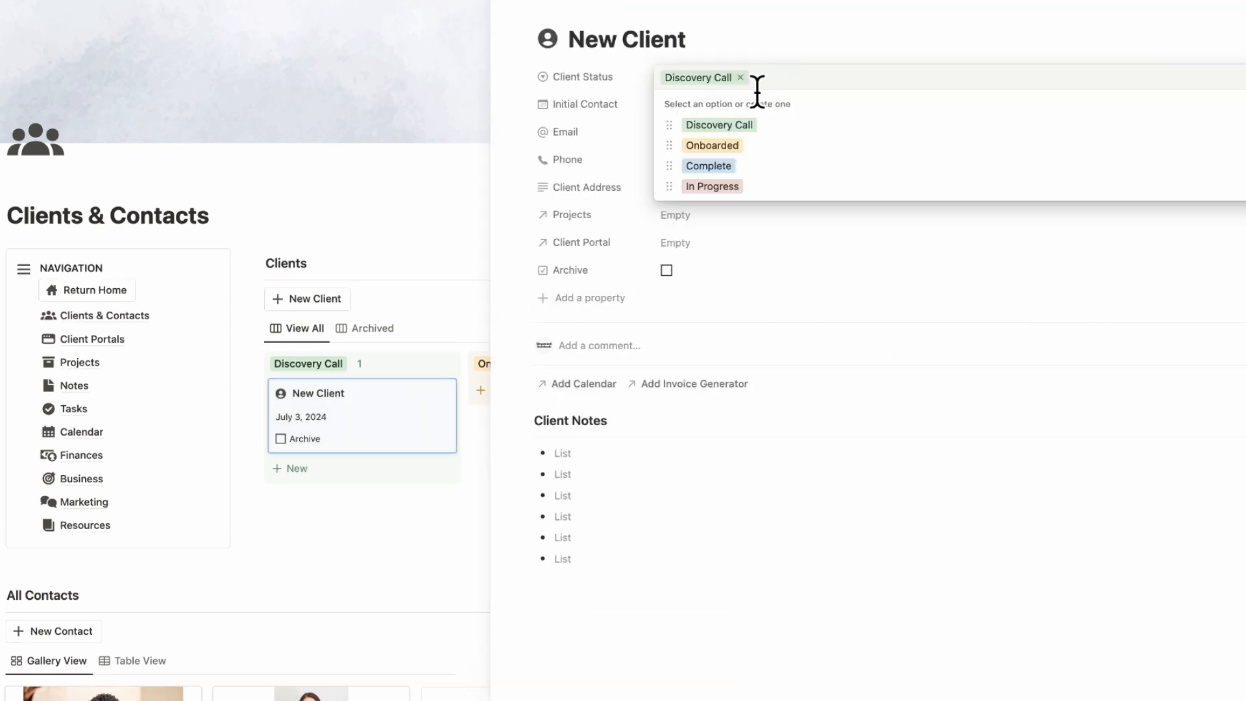
key("BackSpace")
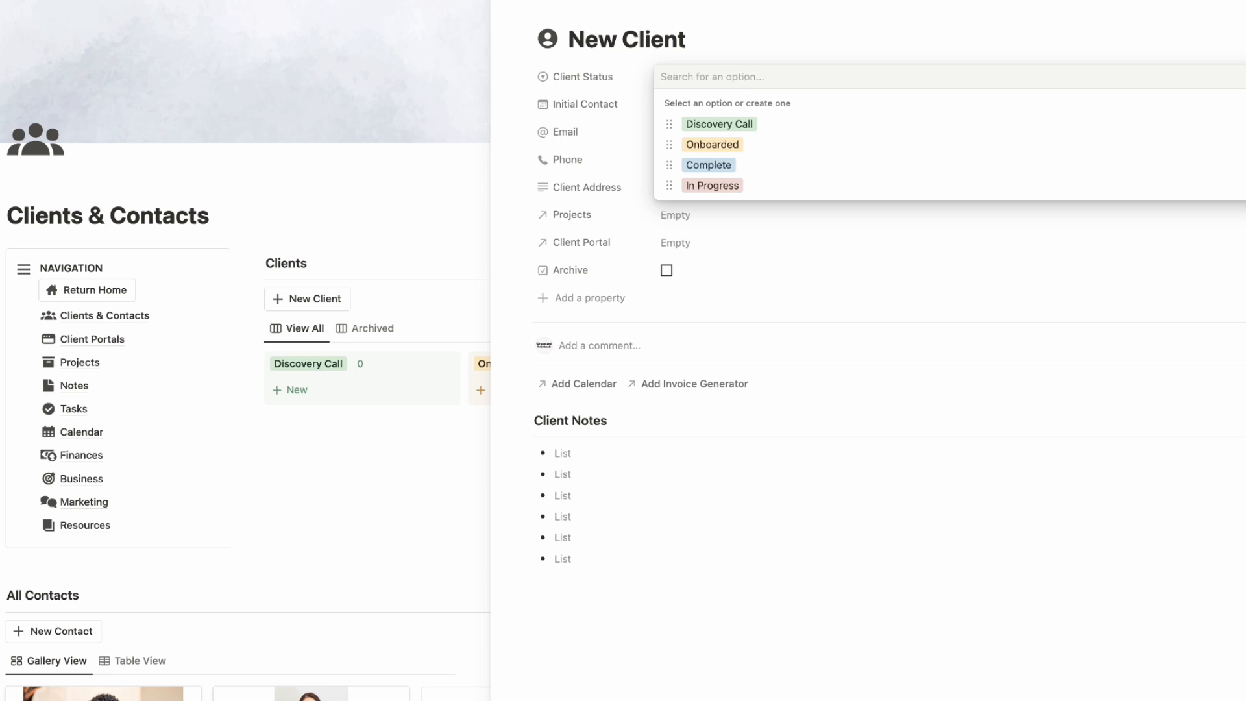
type("New Status")
left_click(752, 128)
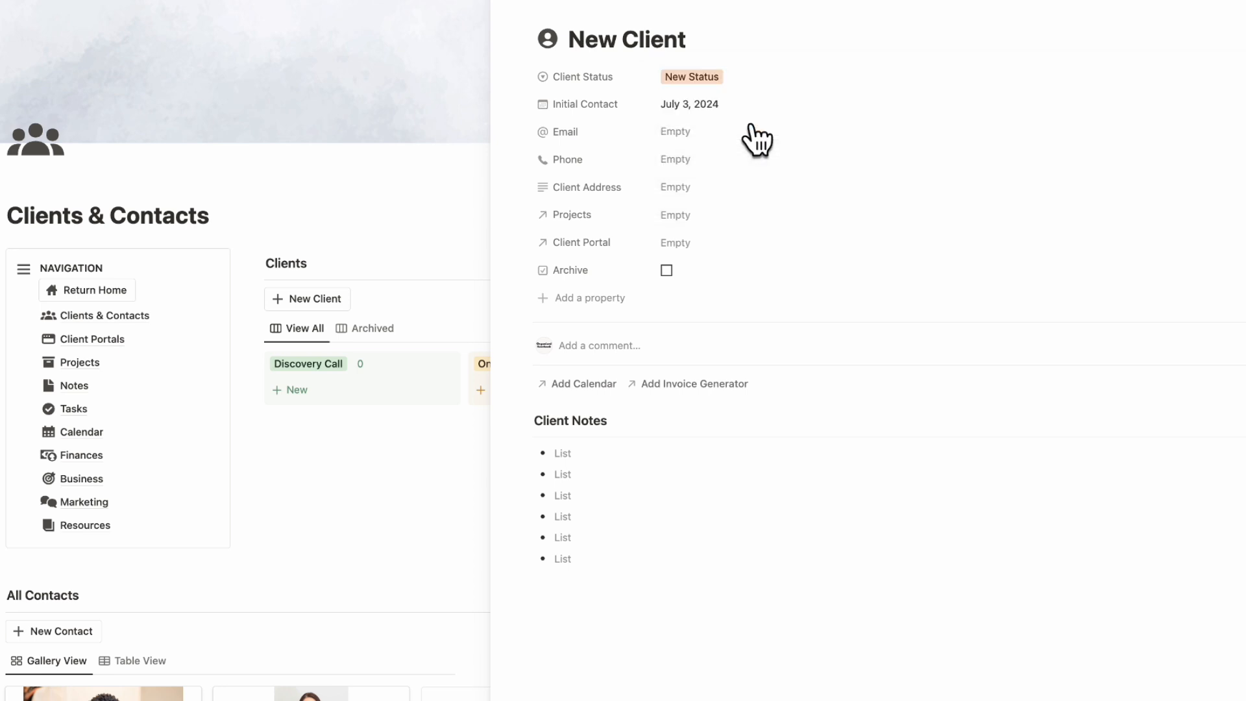
left_click(512, 3)
scroll(839, 459, "right", 3)
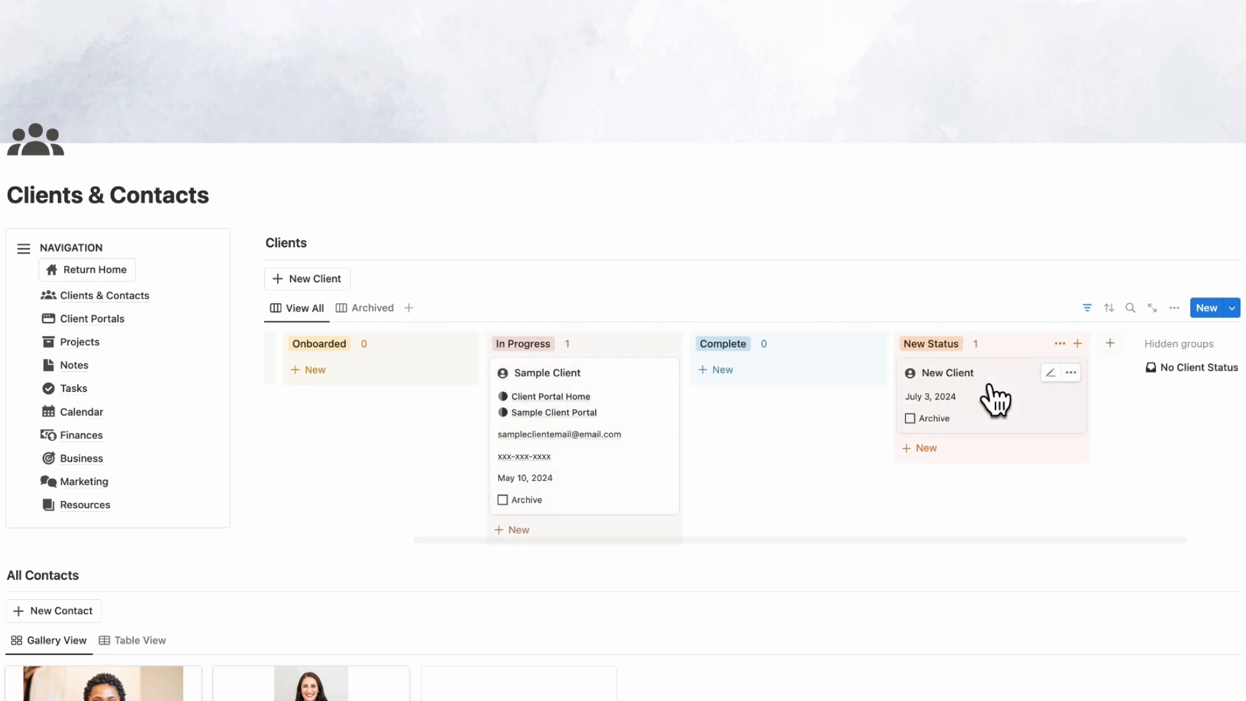
Step: Move the New Status group to the end of the clients board's visible groups and hide it
left_click(1174, 308)
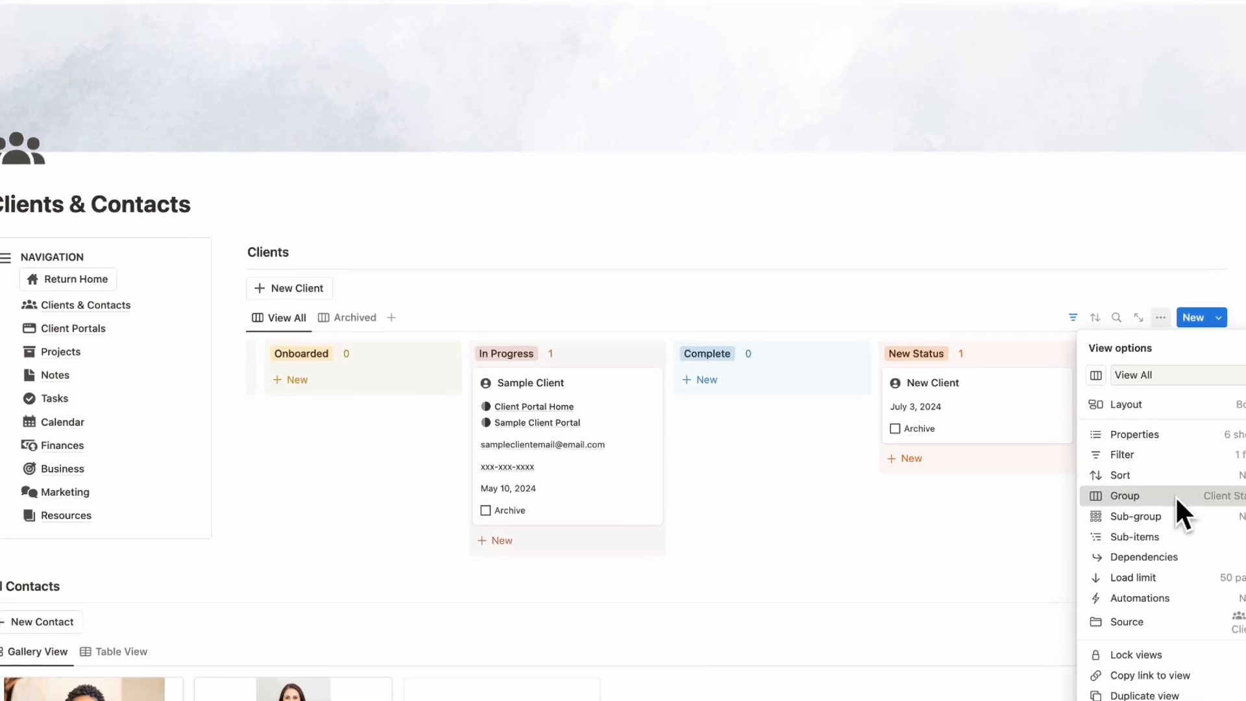
left_click(1175, 495)
left_click_drag(1161, 577, 1109, 618)
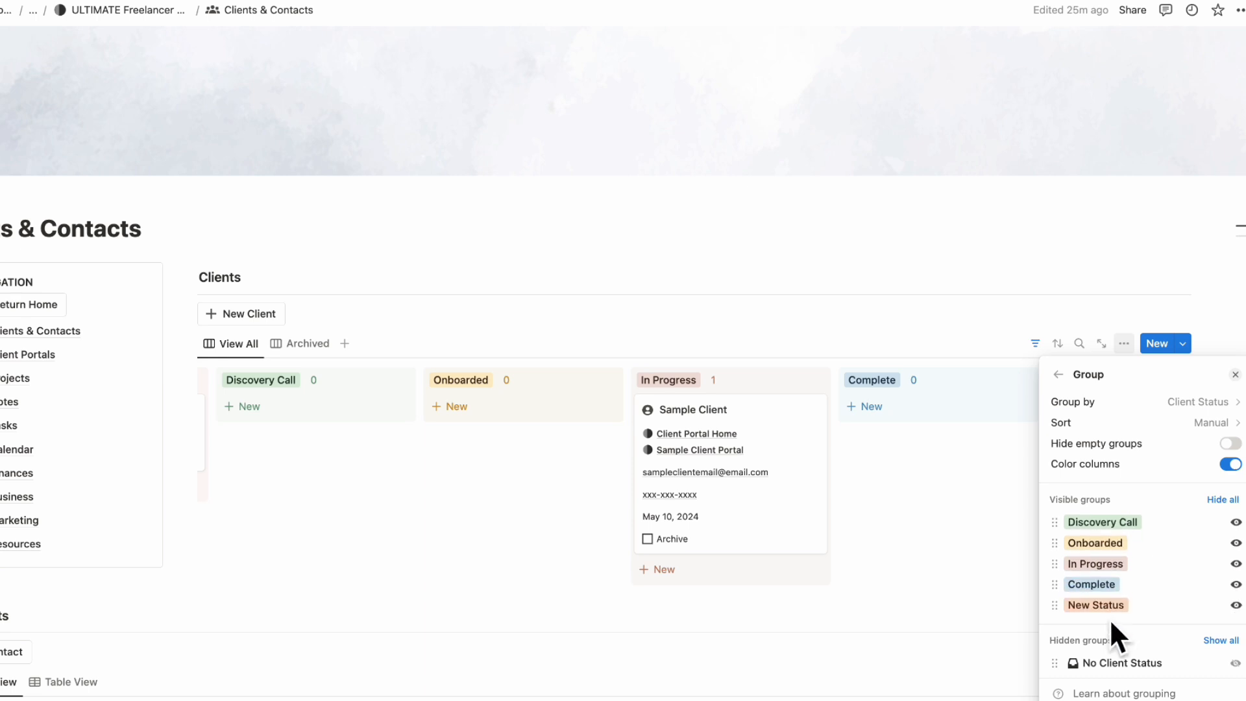
left_click(1236, 606)
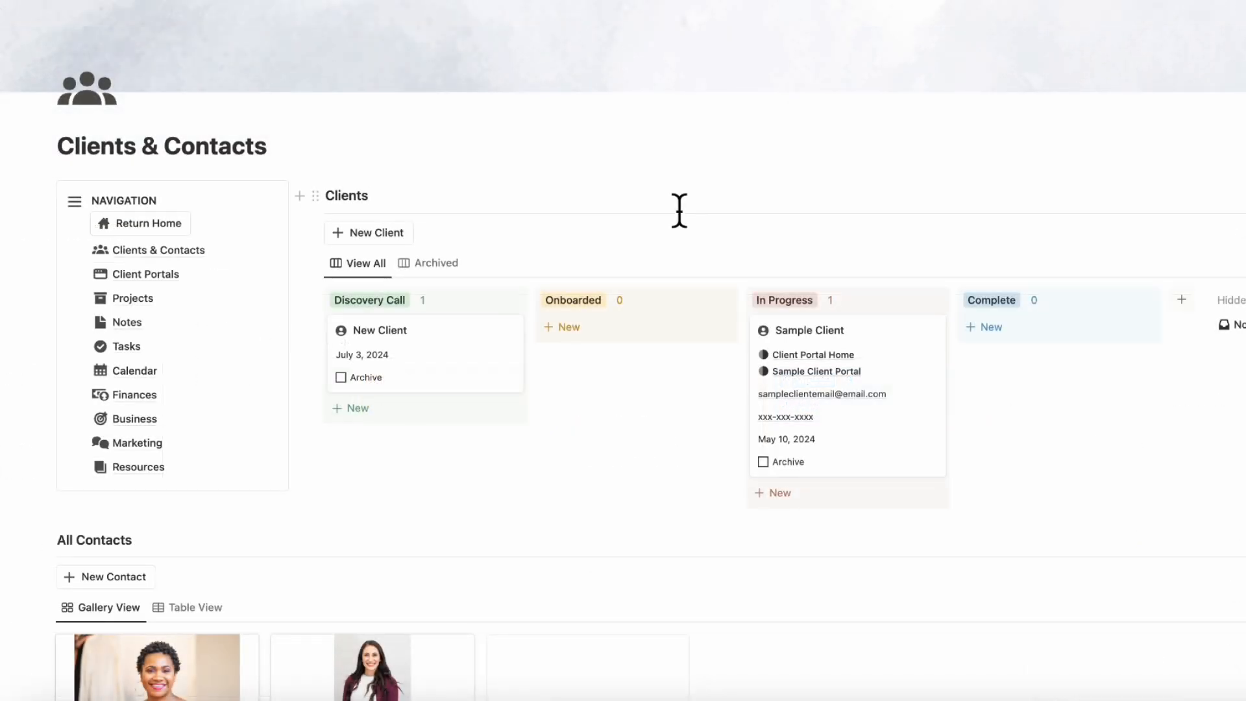
Step: Create a contact named New Contact Person in the All Contacts section
scroll(680, 210, "down", 2)
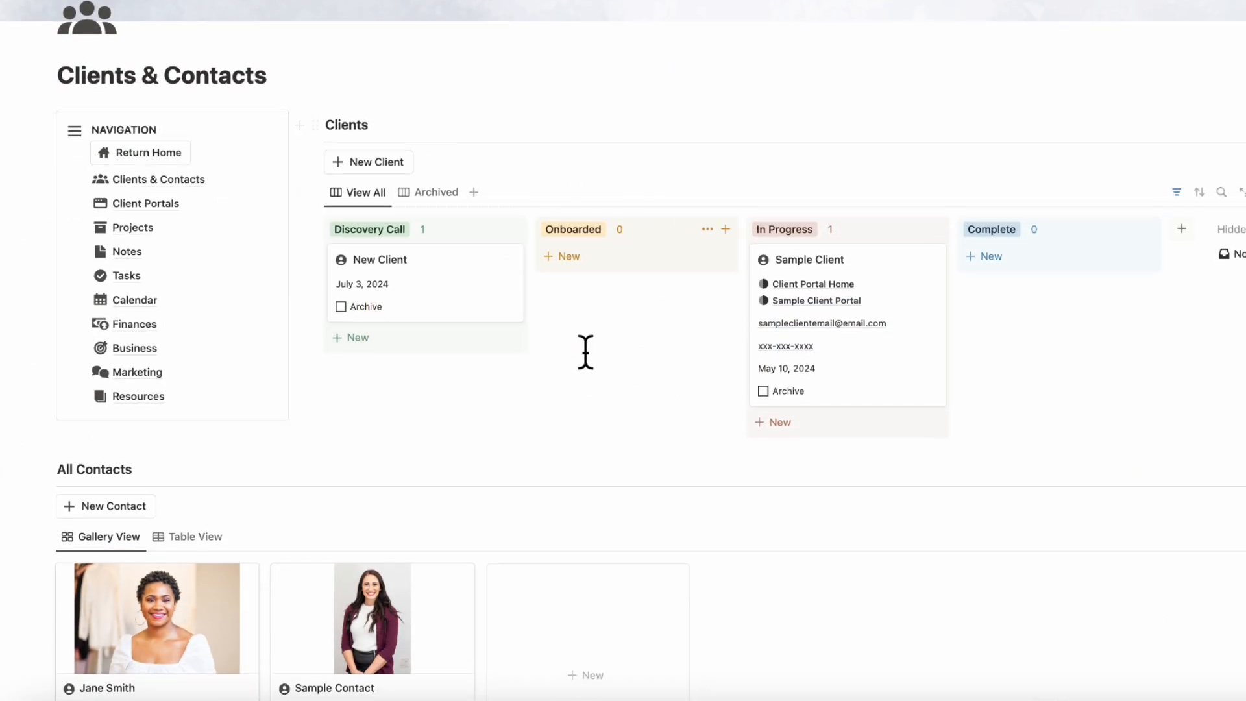
scroll(673, 312, "down", 2)
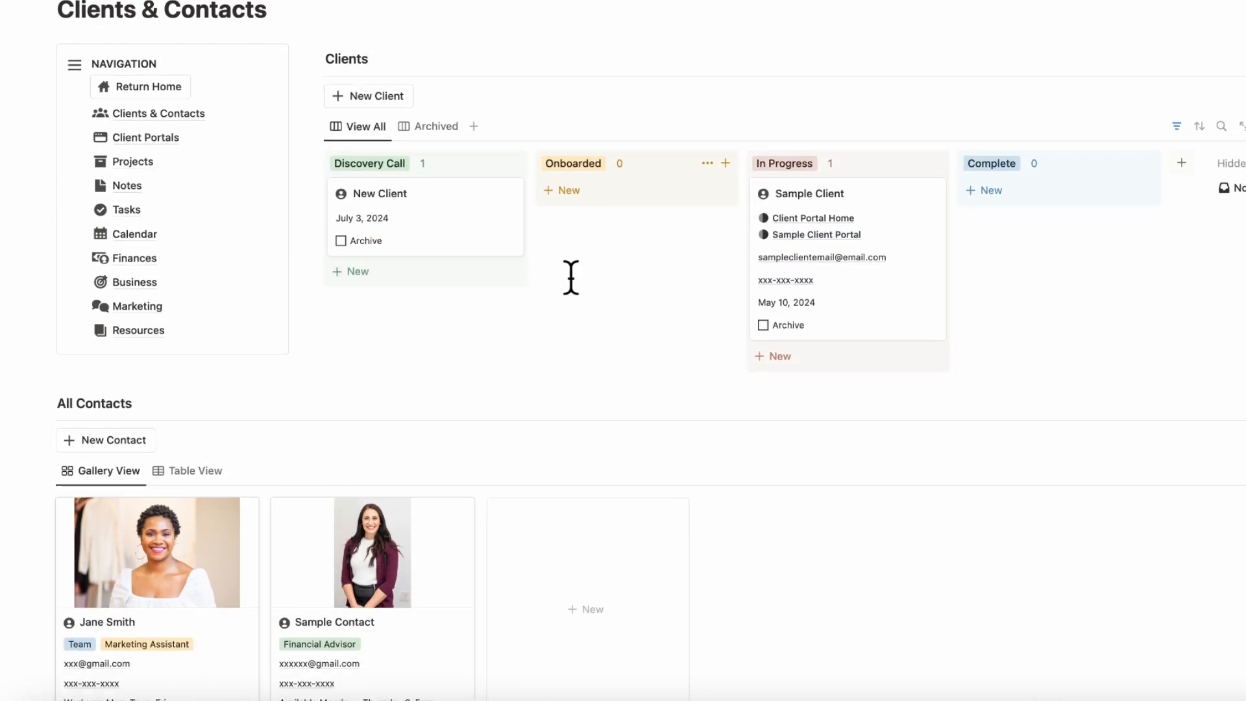
scroll(571, 277, "down", 6)
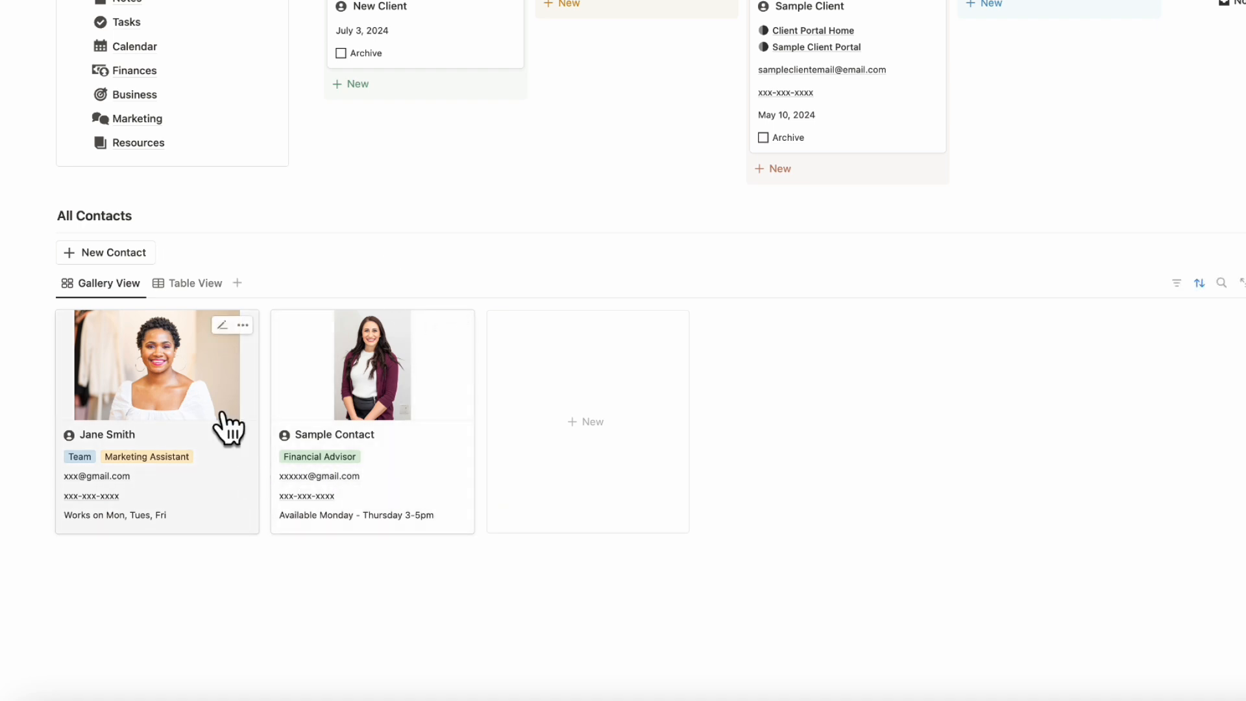
left_click(190, 282)
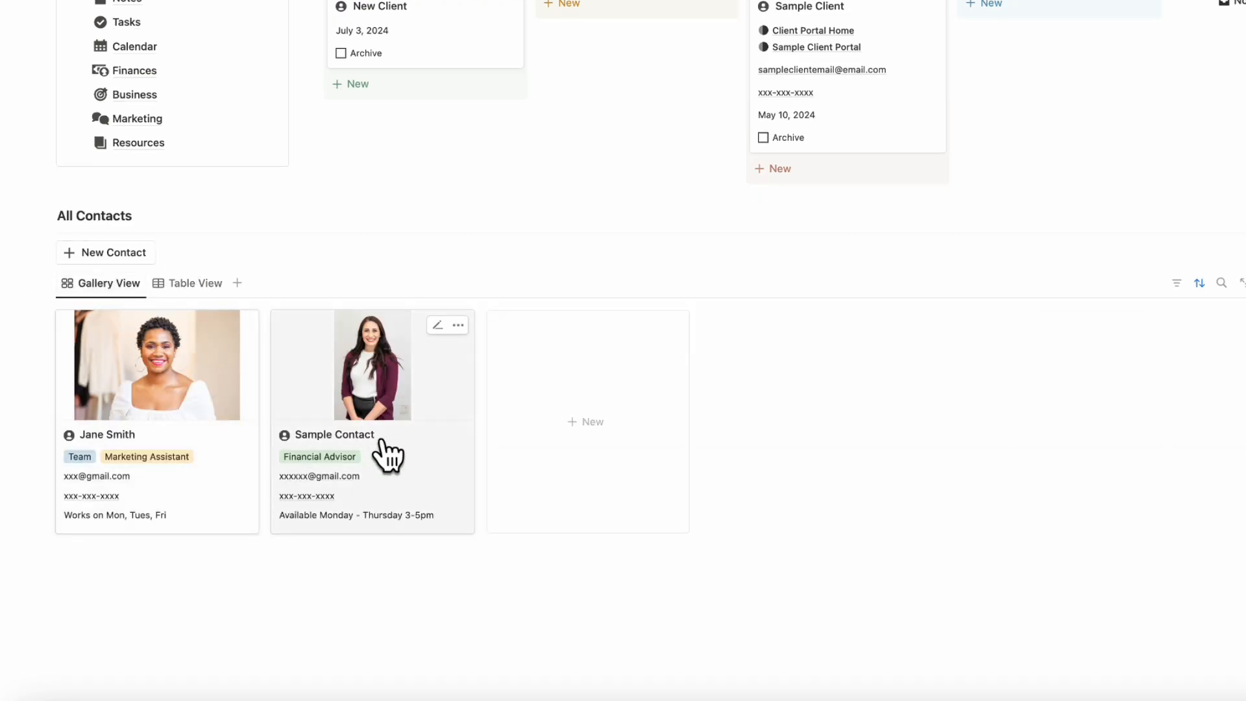
left_click(120, 254)
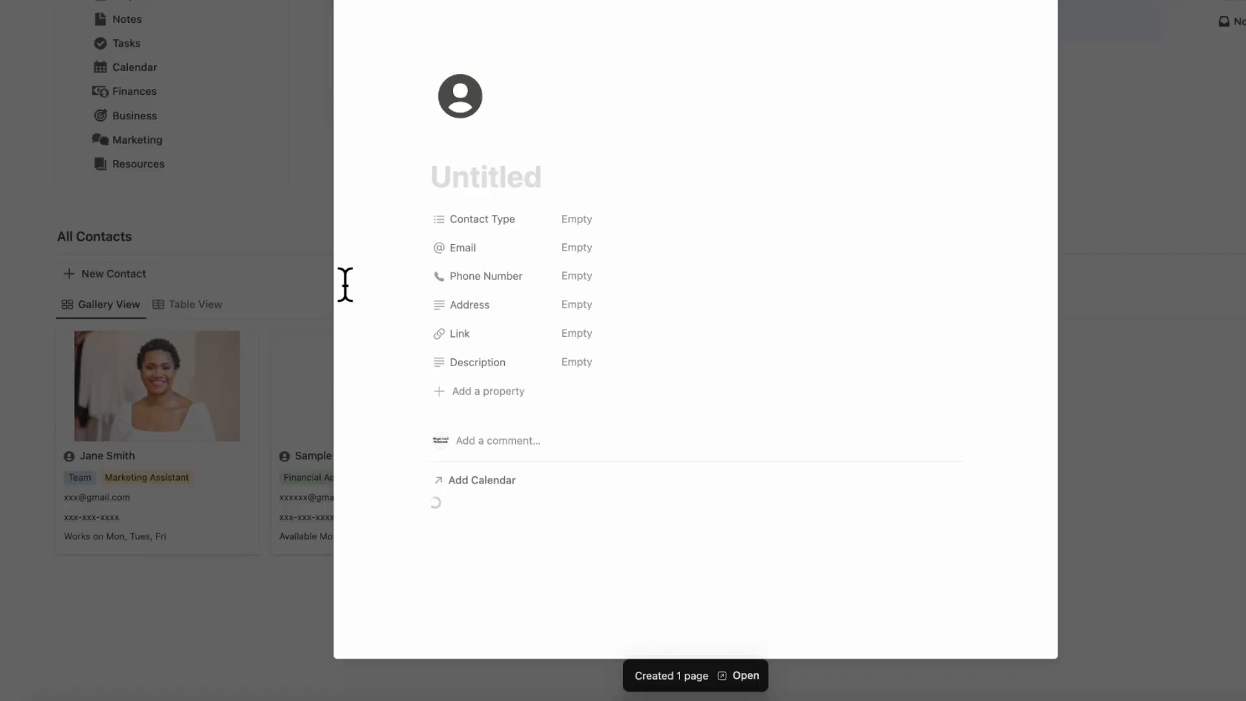
type("New Contact Person")
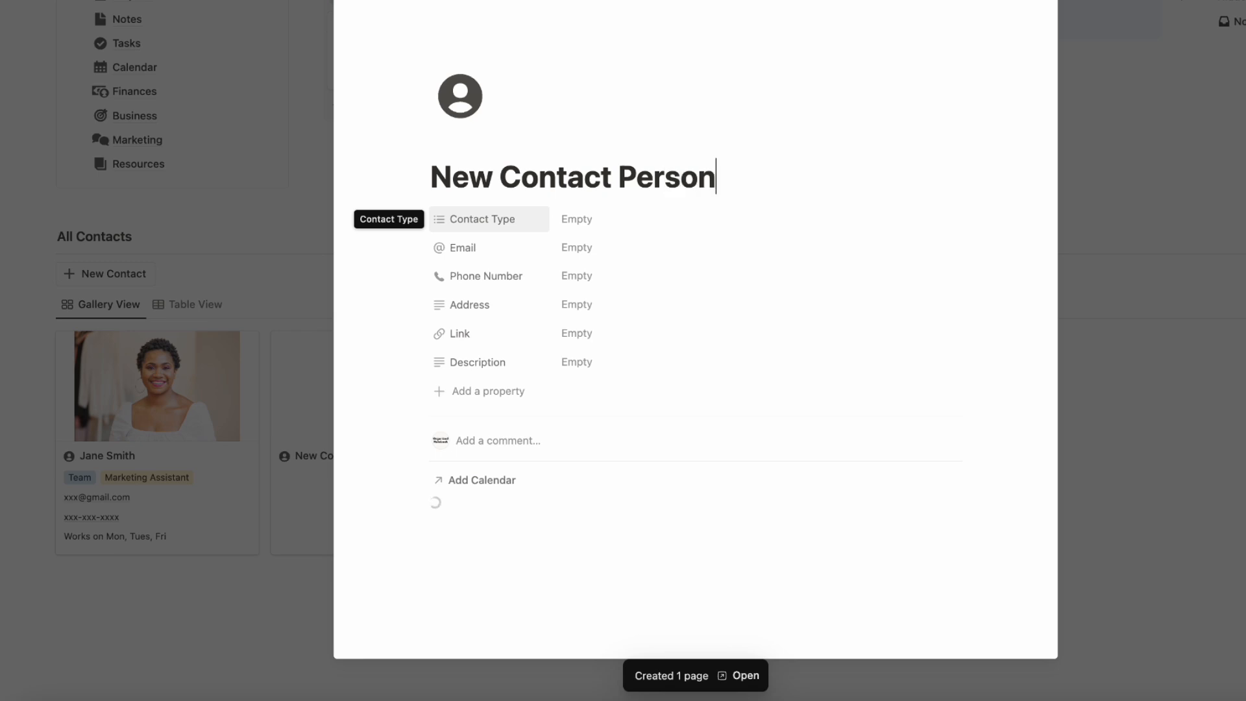
Step: Set the Contact Type of New Contact Person to Business Coach and close the contact page
left_click(681, 222)
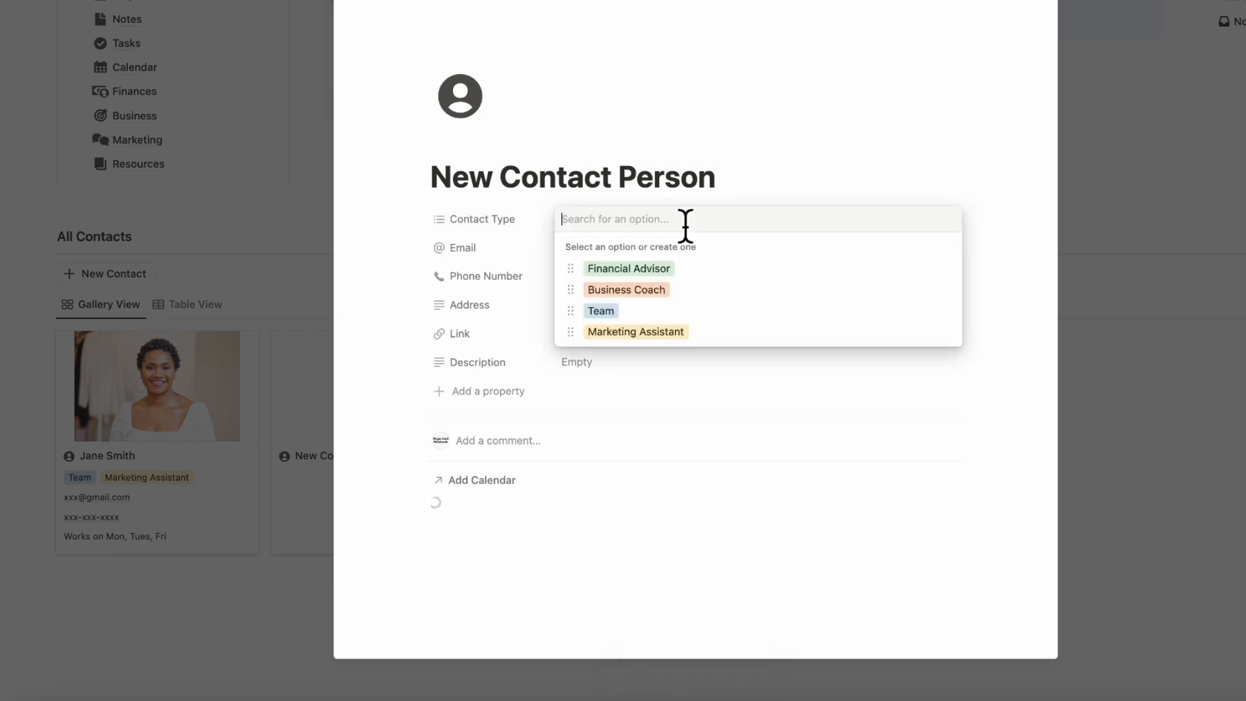
left_click(702, 290)
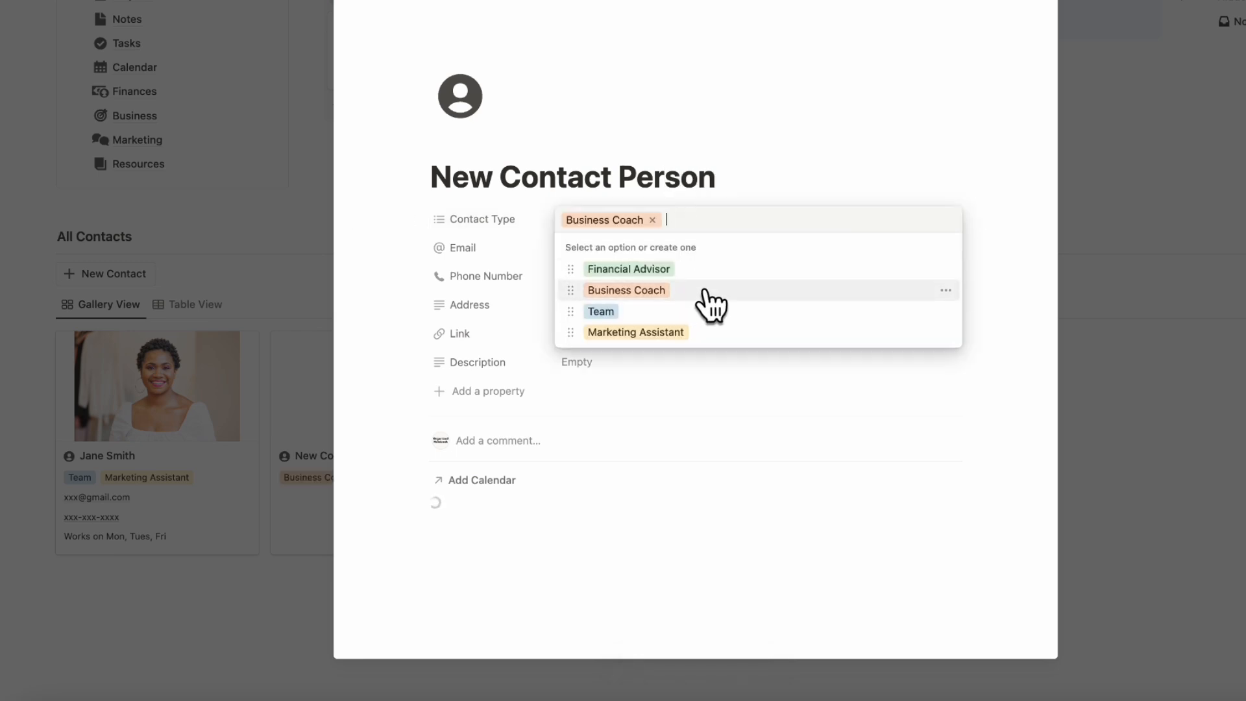
left_click(763, 190)
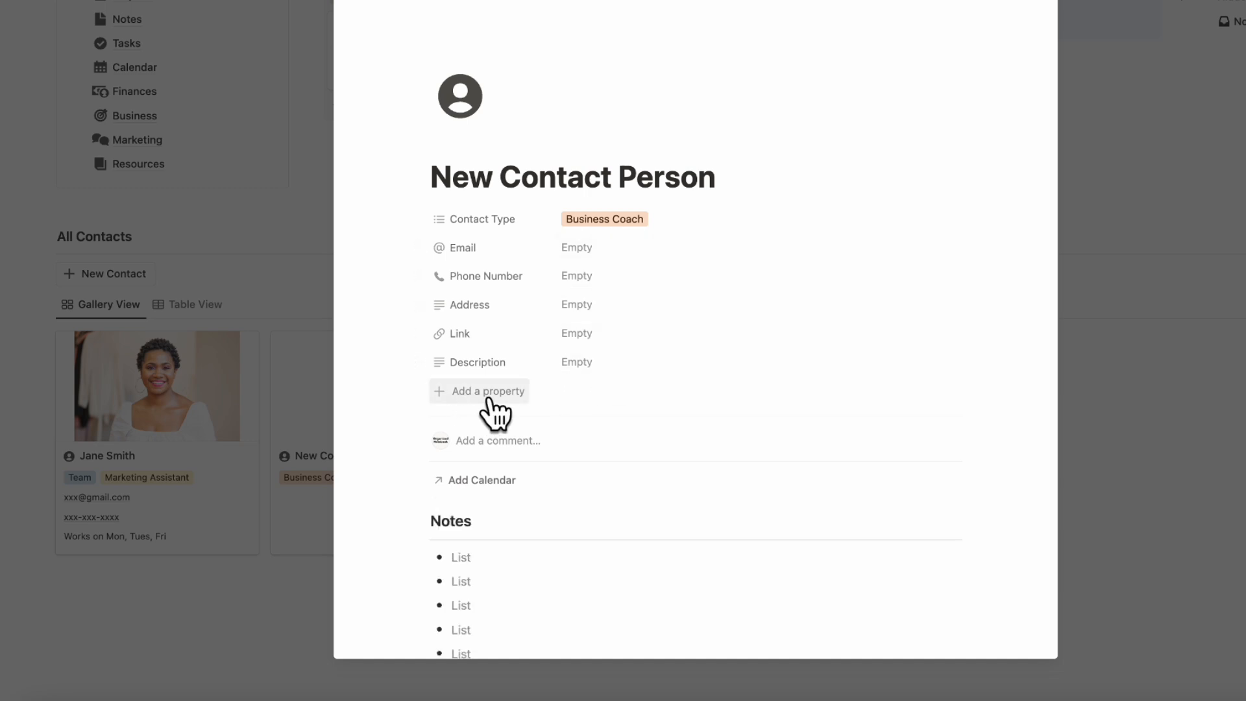
scroll(496, 415, "down", 3)
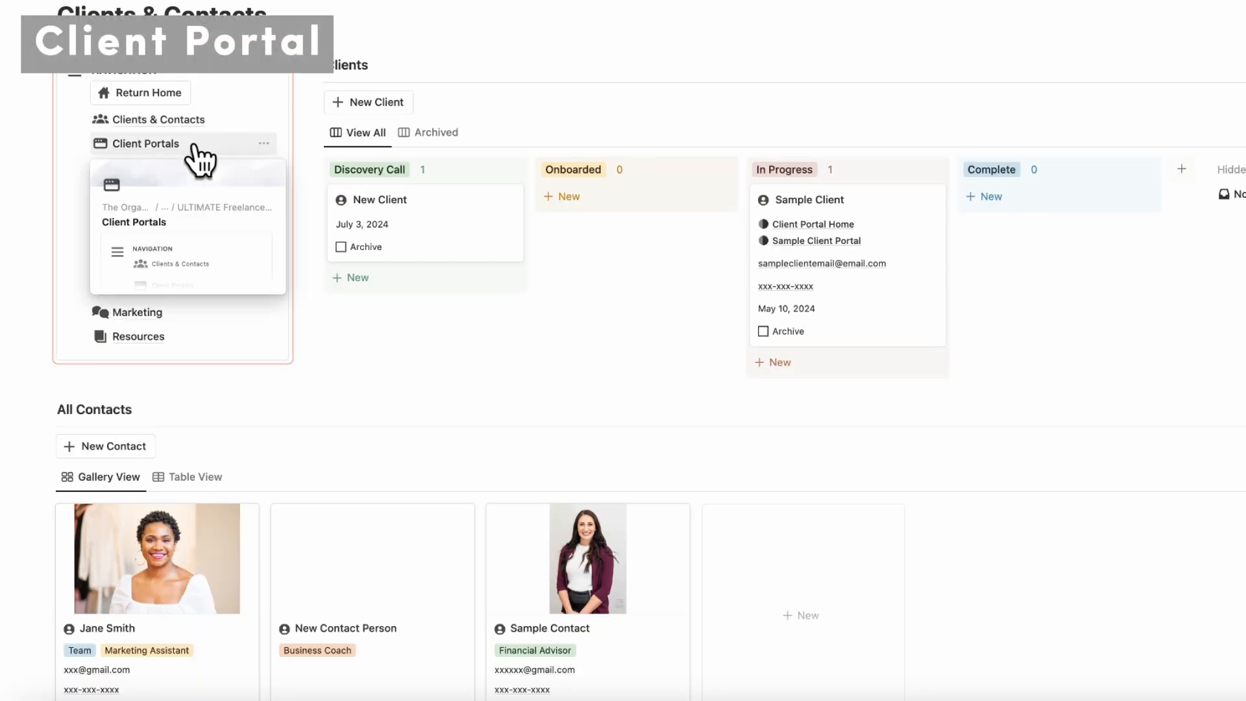
Step: Open the Client Portals page and create a portal named New Client Portal Home
left_click(196, 146)
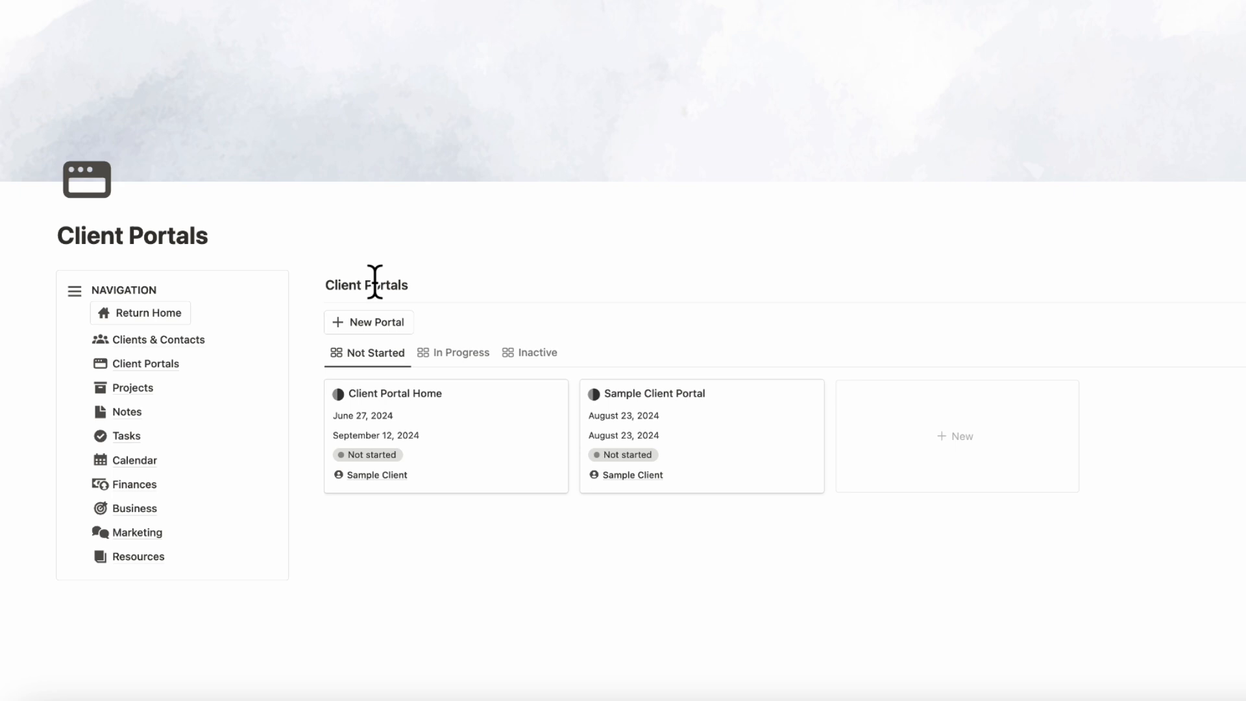
left_click(382, 326)
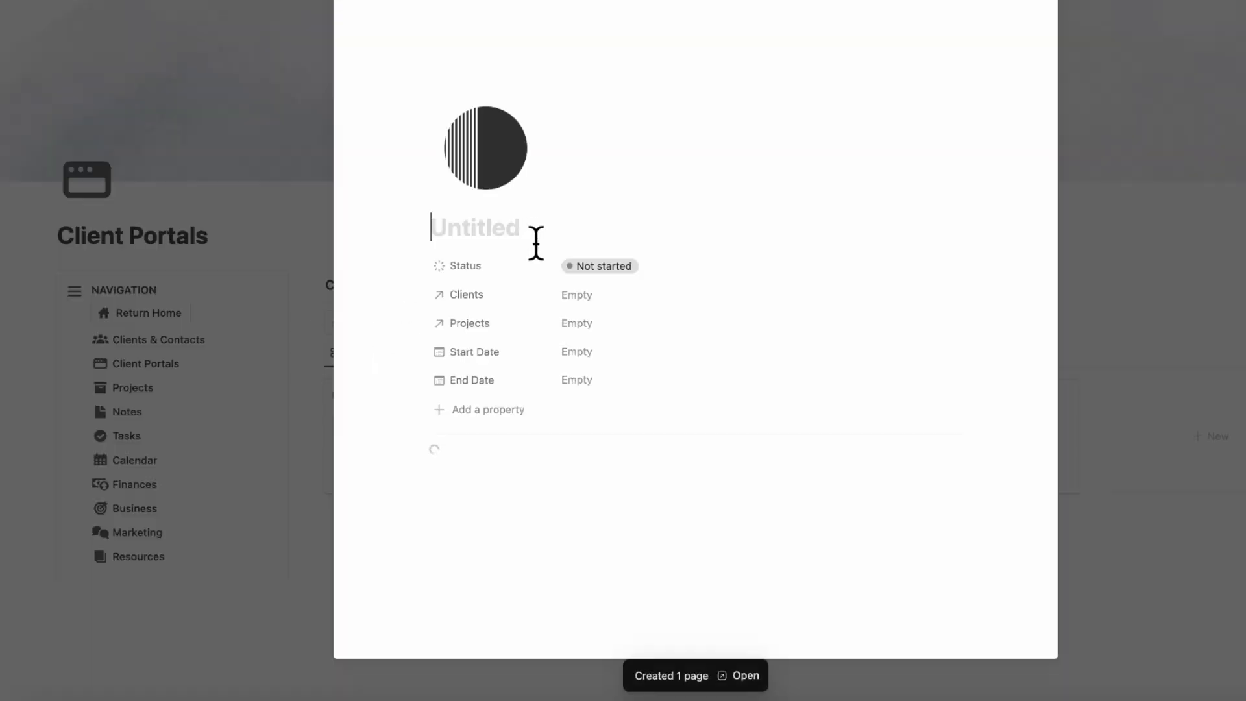
type("New Client")
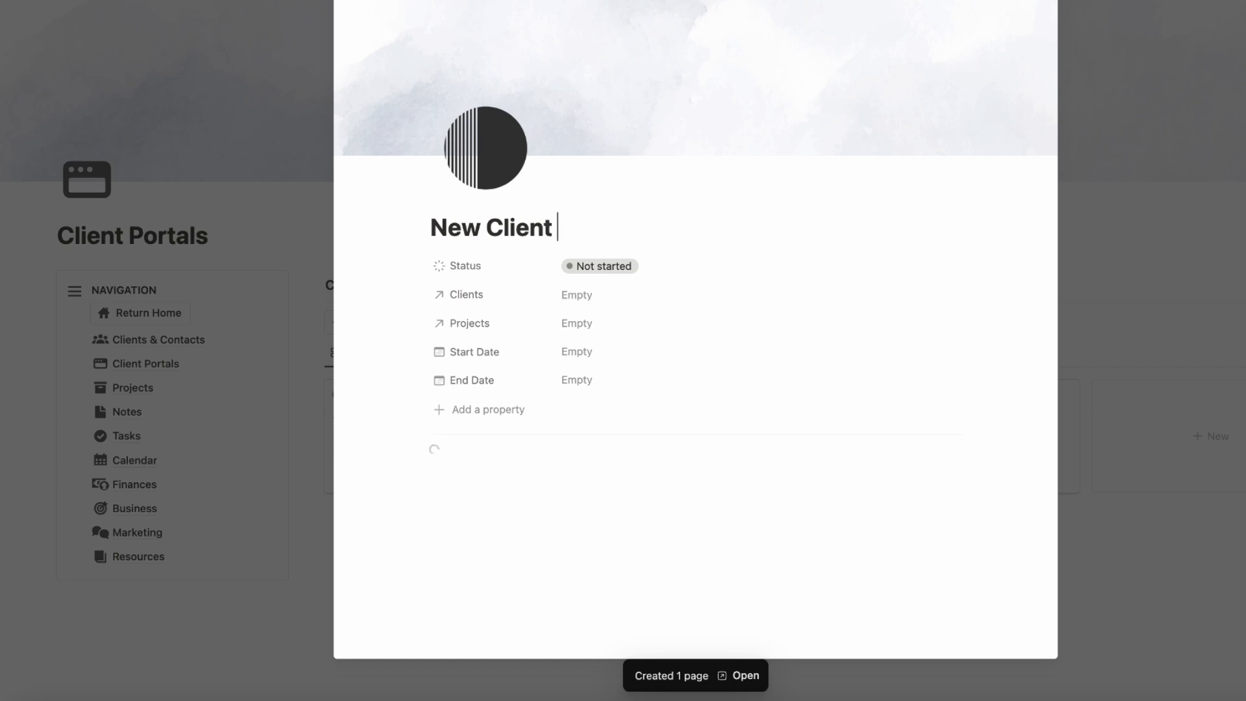
type(" Portal Home")
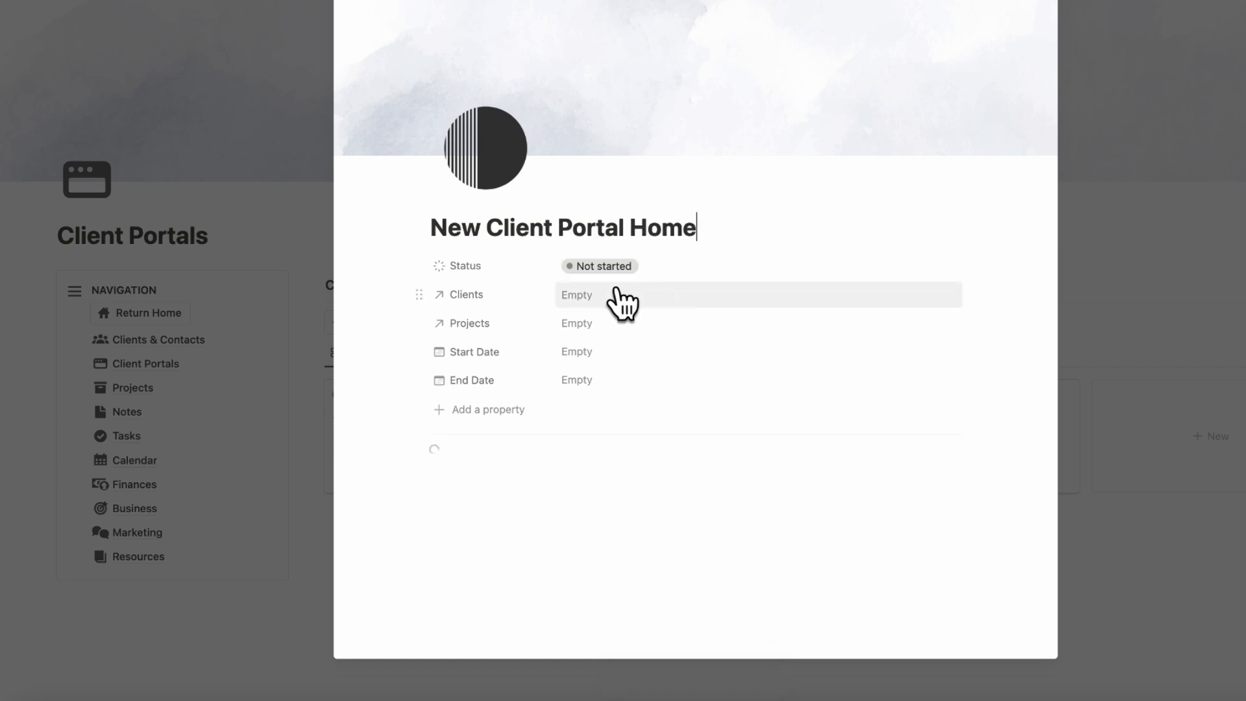
Step: Link the New Client record to New Client Portal Home and close the portal page
left_click(640, 324)
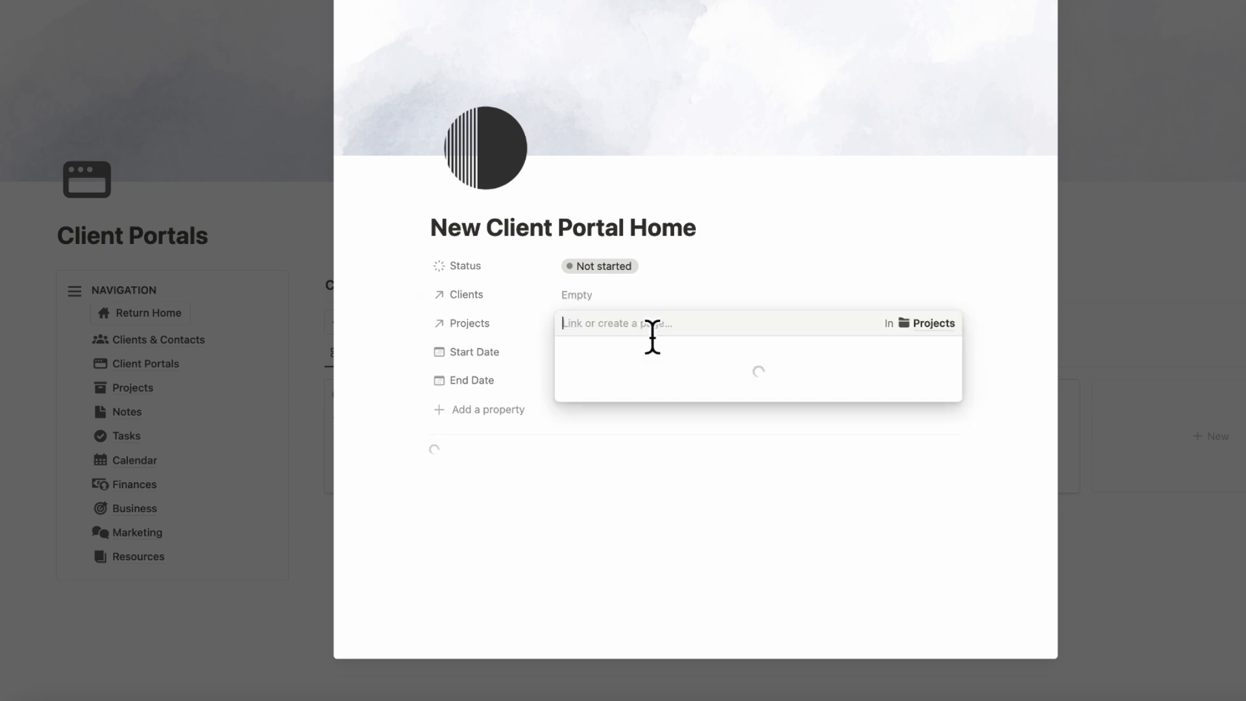
left_click(698, 289)
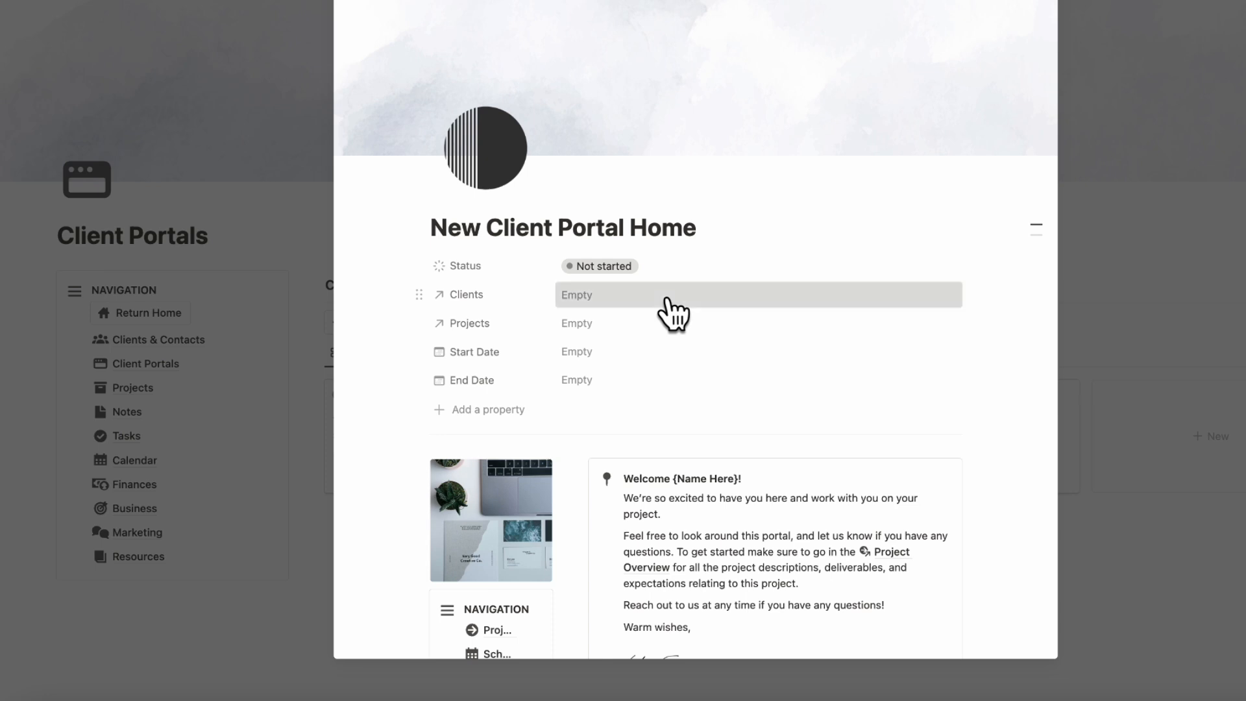
left_click(668, 311)
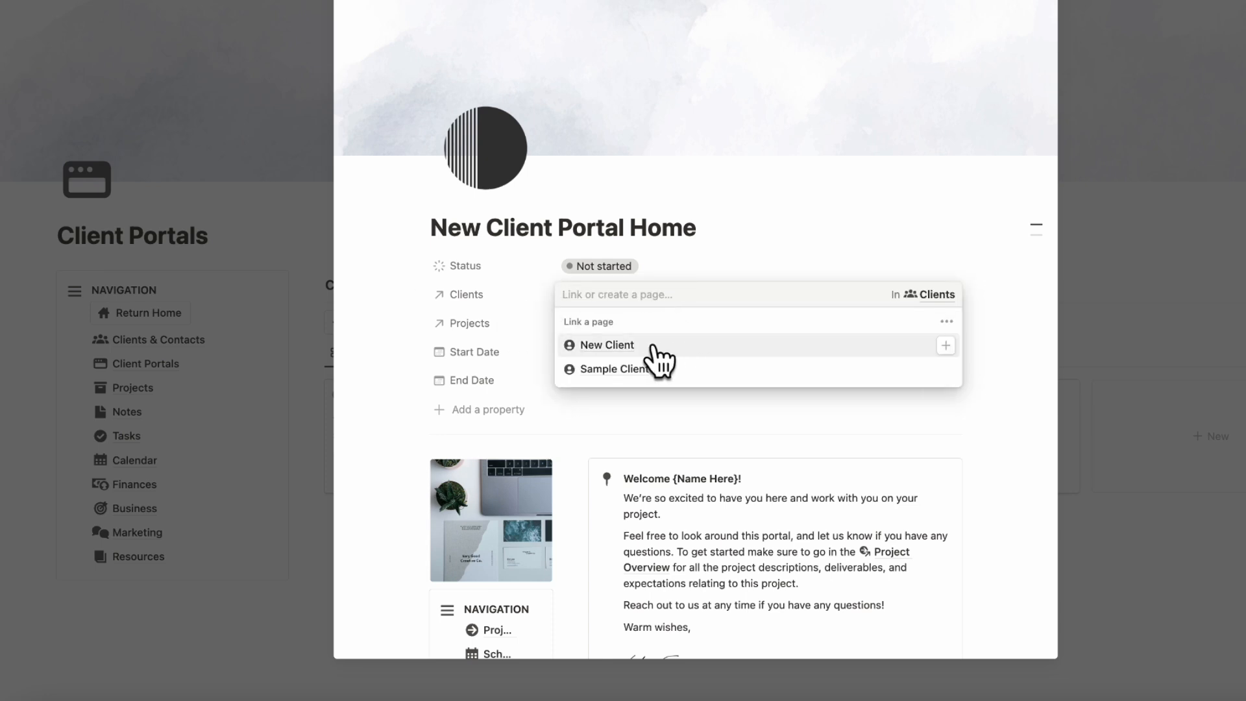
left_click(671, 345)
left_click(722, 270)
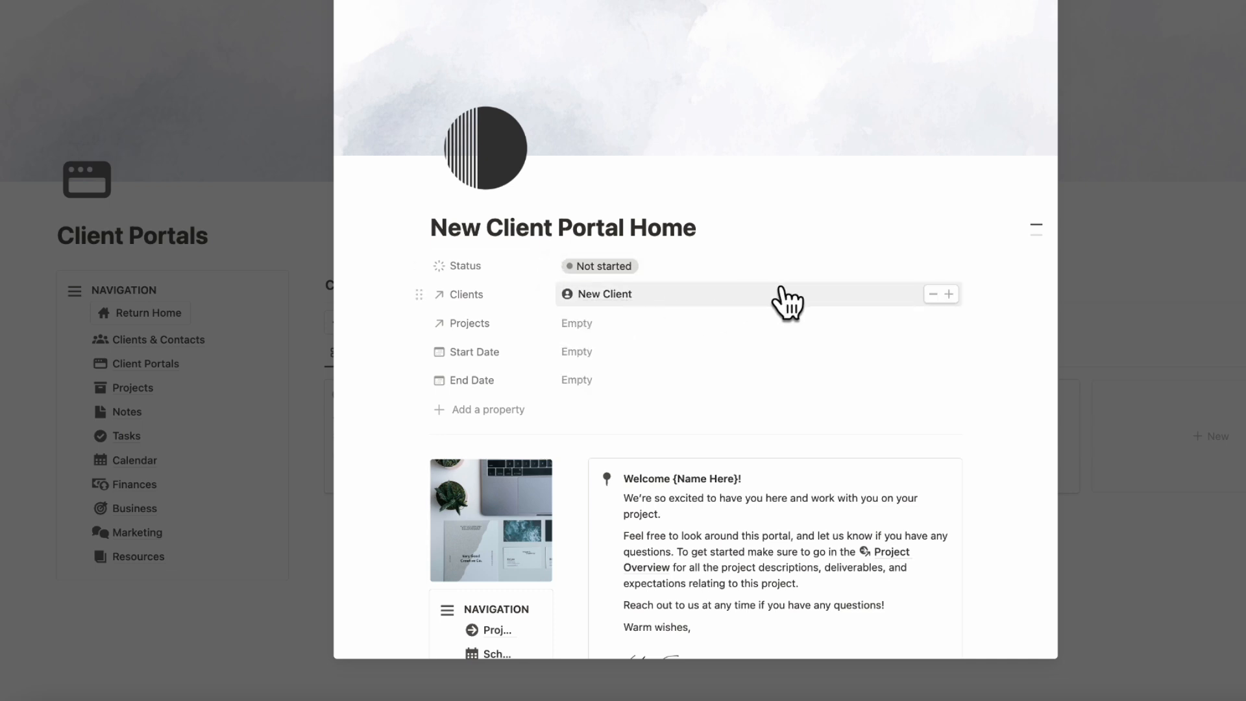
left_click(314, 436)
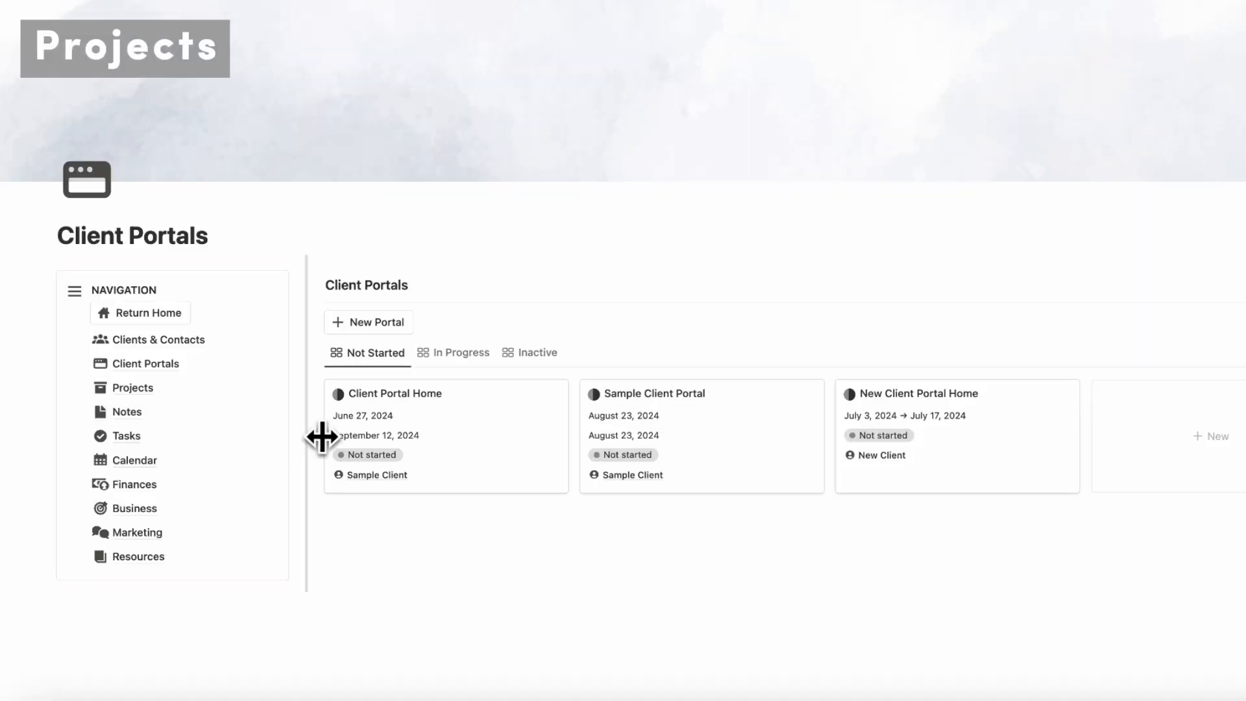
Step: Open the Projects page and create a project named New Project
left_click(174, 390)
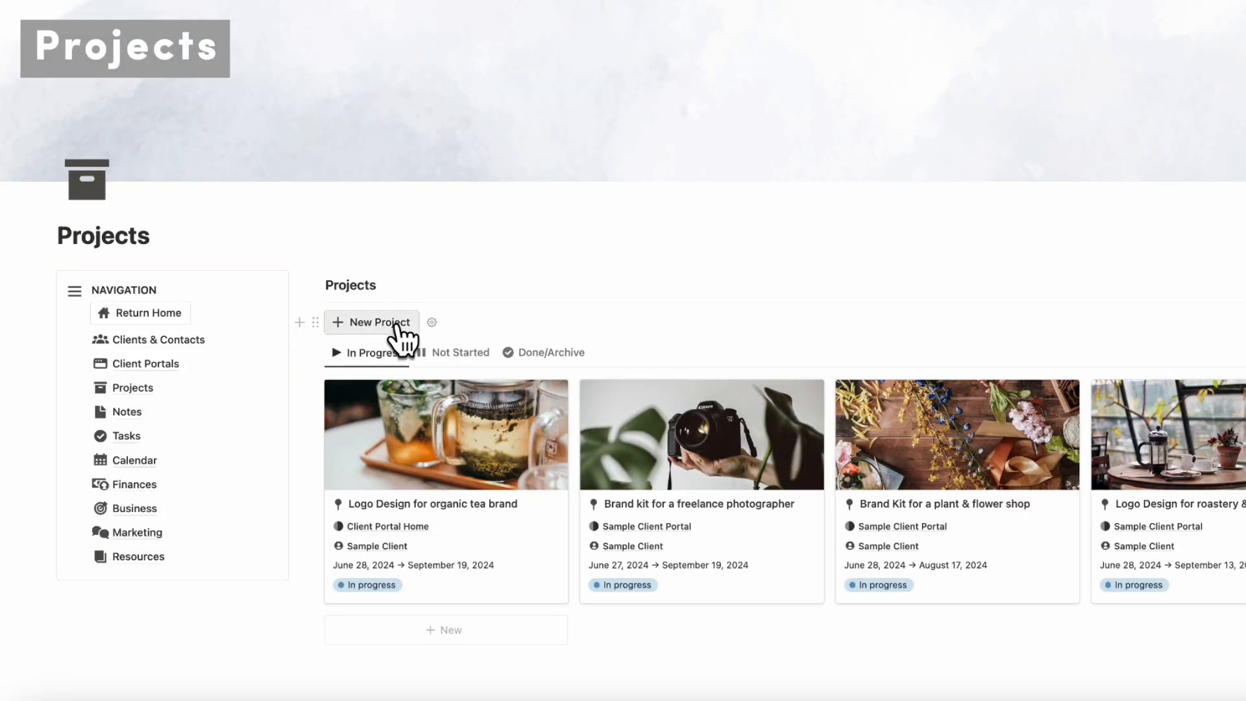
scroll(478, 398, "down", 2)
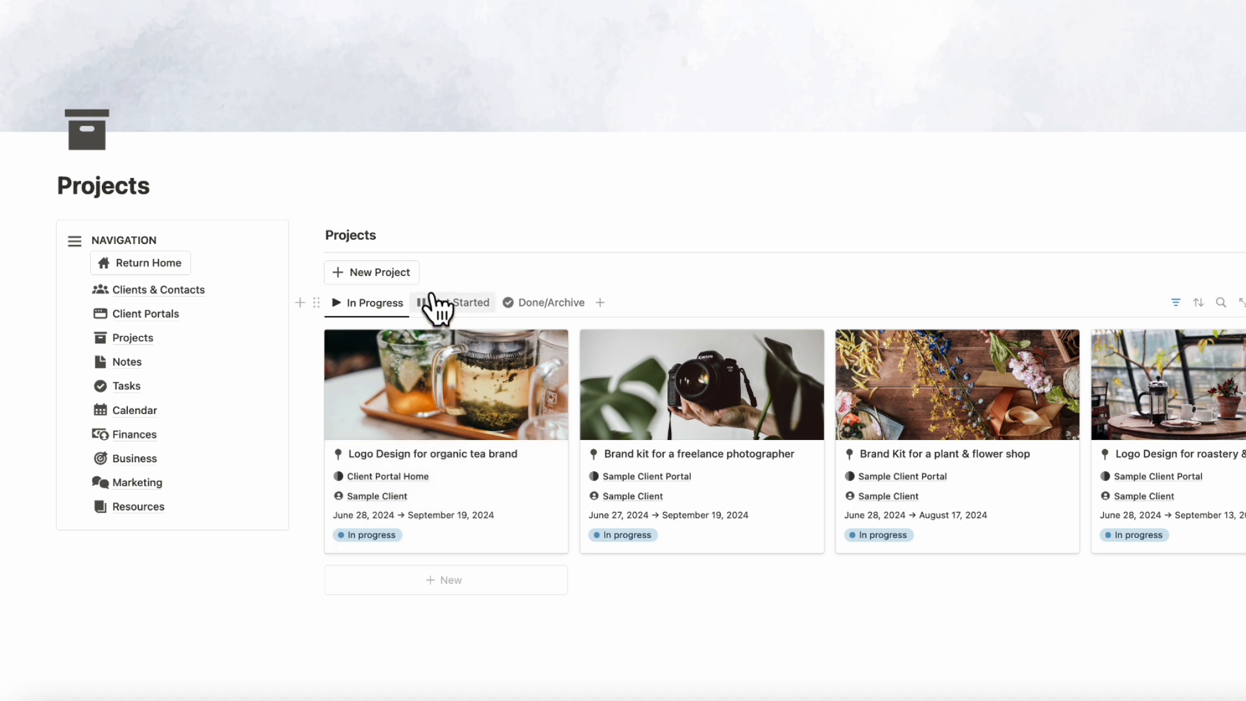
left_click(376, 273)
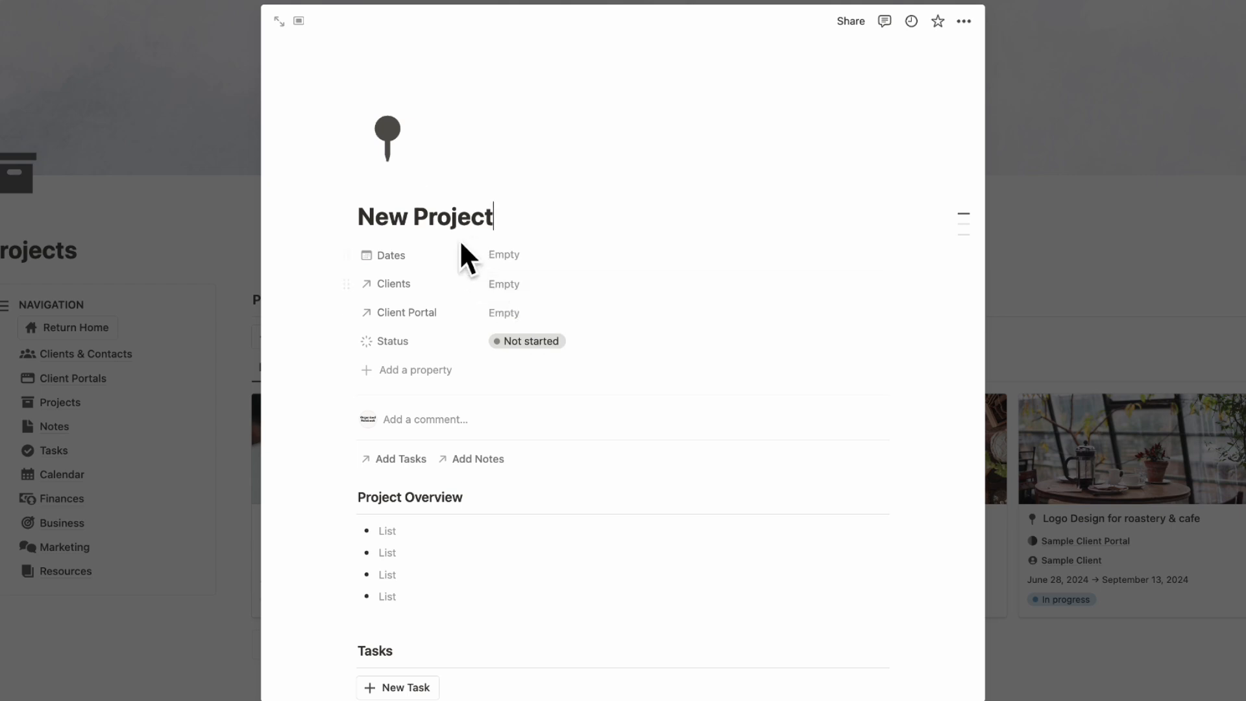
Step: Set the project's Dates to a range from July 3, 2024 to July 17, 2024
left_click(545, 255)
left_click(662, 551)
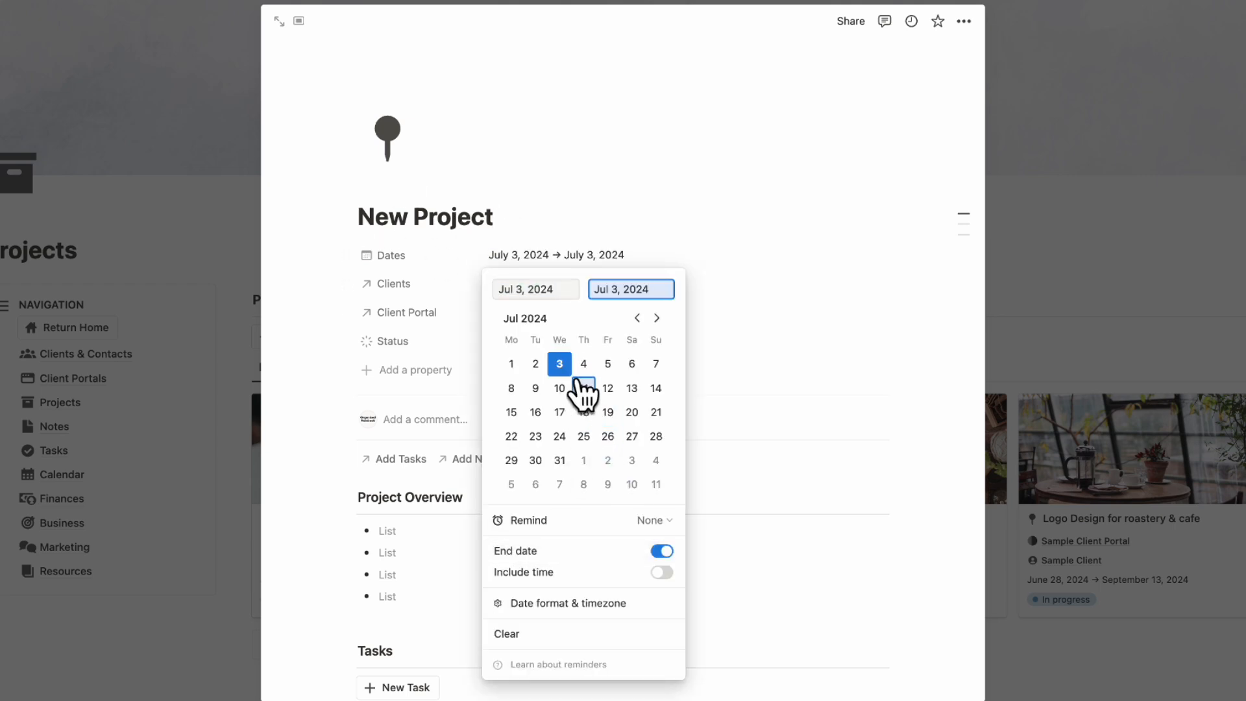
left_click(560, 412)
left_click(801, 278)
Step: Link the project to the client New Client and to the portal New Client Portal Home
left_click(594, 285)
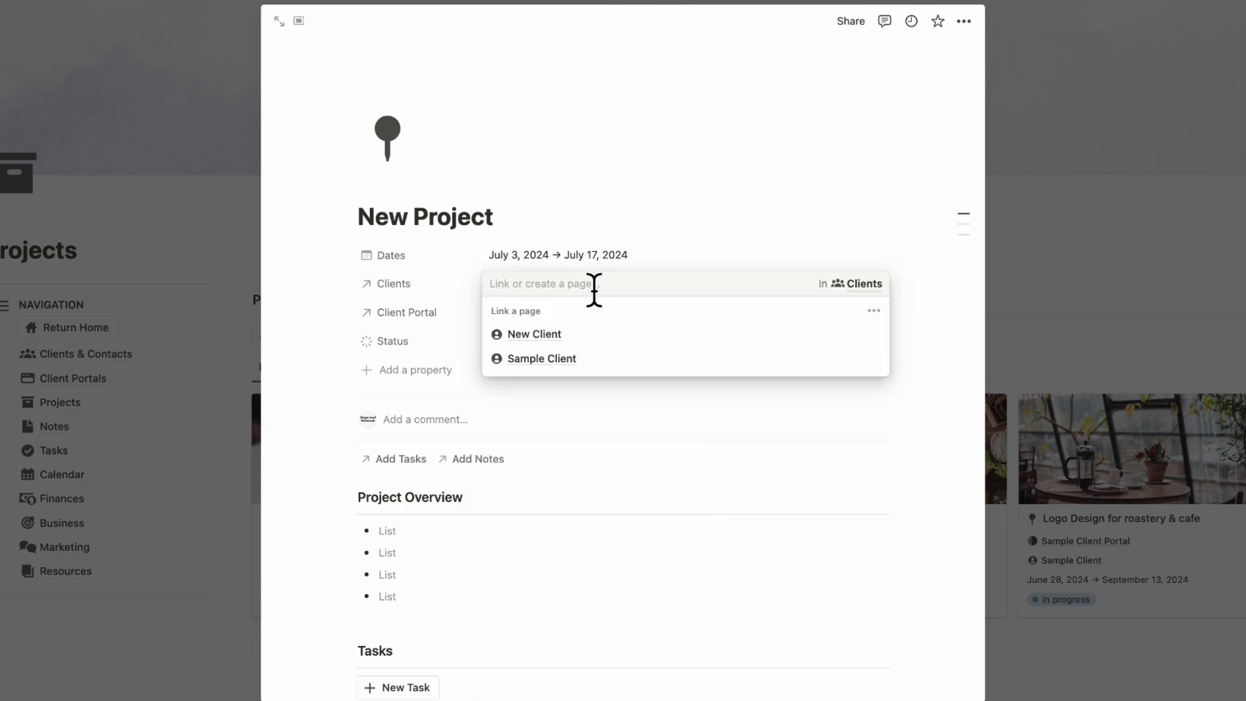
left_click(595, 333)
left_click(599, 192)
left_click(588, 321)
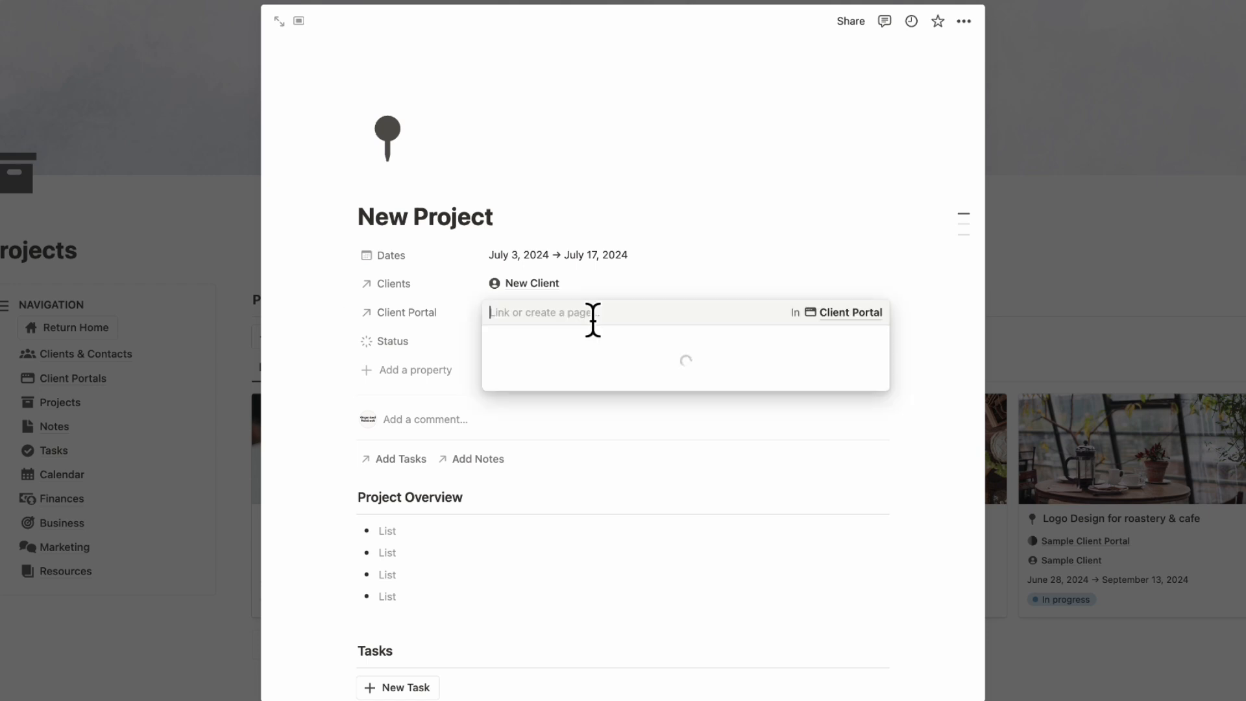
left_click(654, 376)
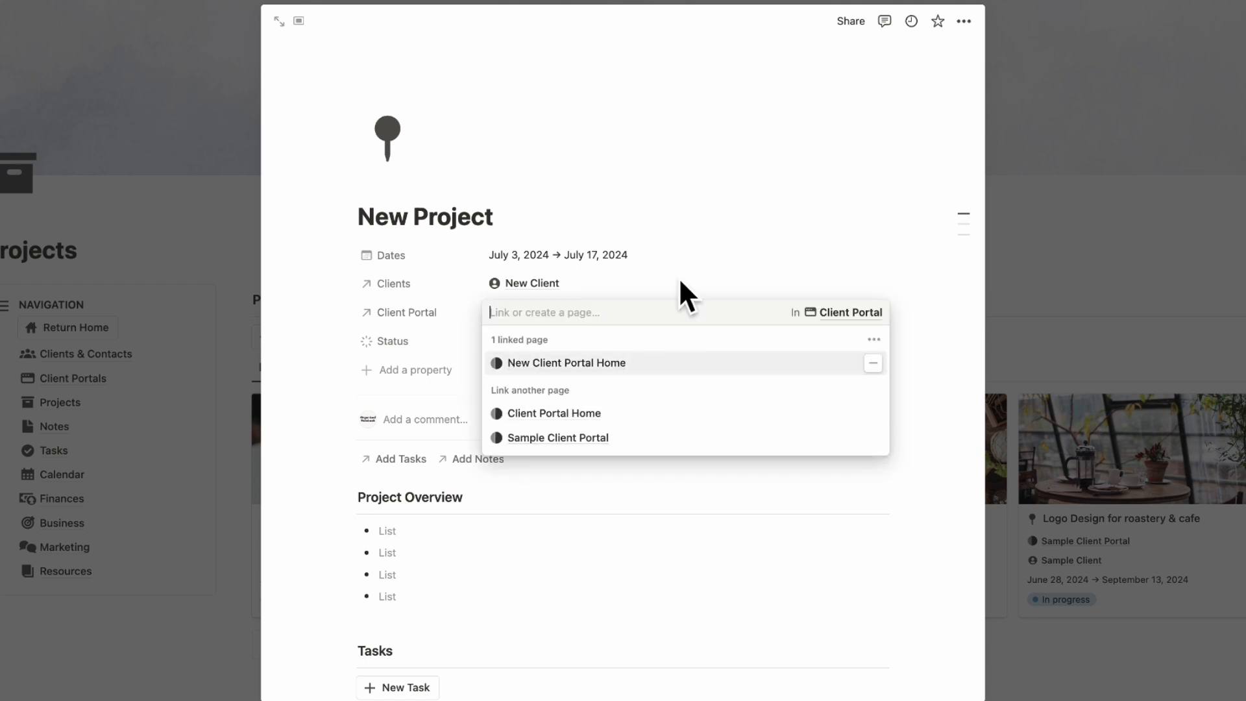
left_click(687, 256)
scroll(667, 410, "down", 5)
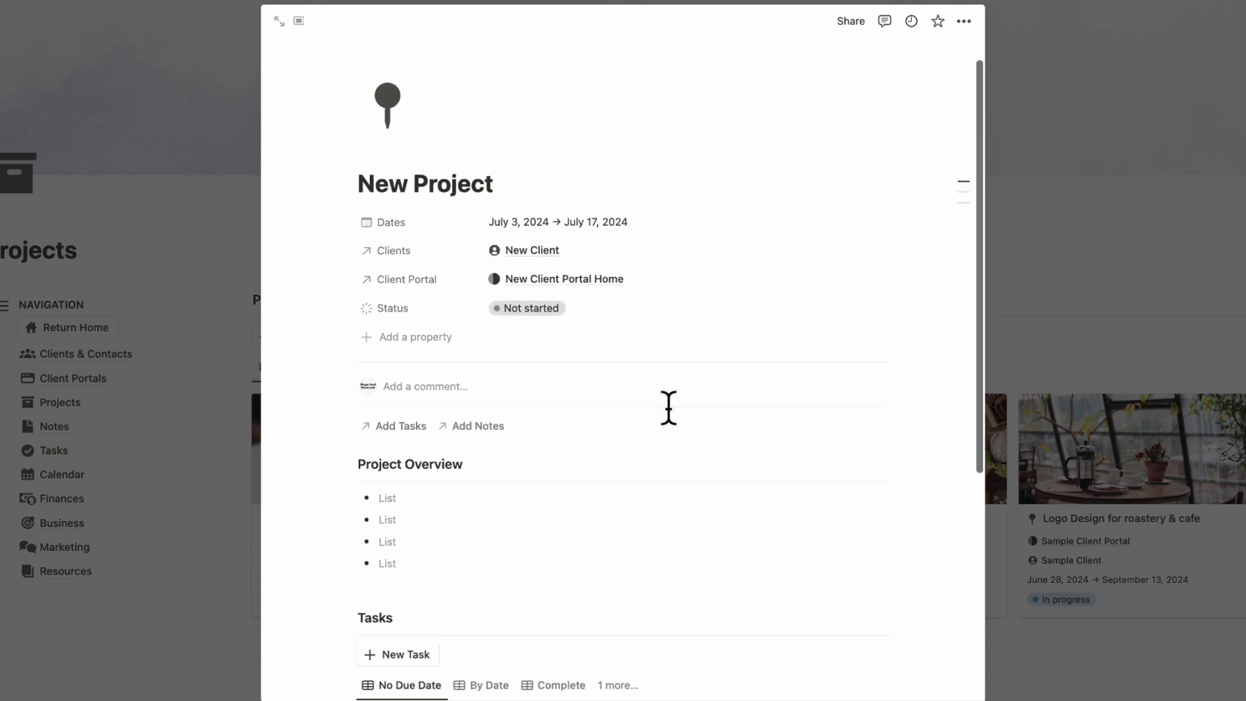
Step: Add a task named Task for project to New Project and return to the project page
scroll(488, 351, "down", 4)
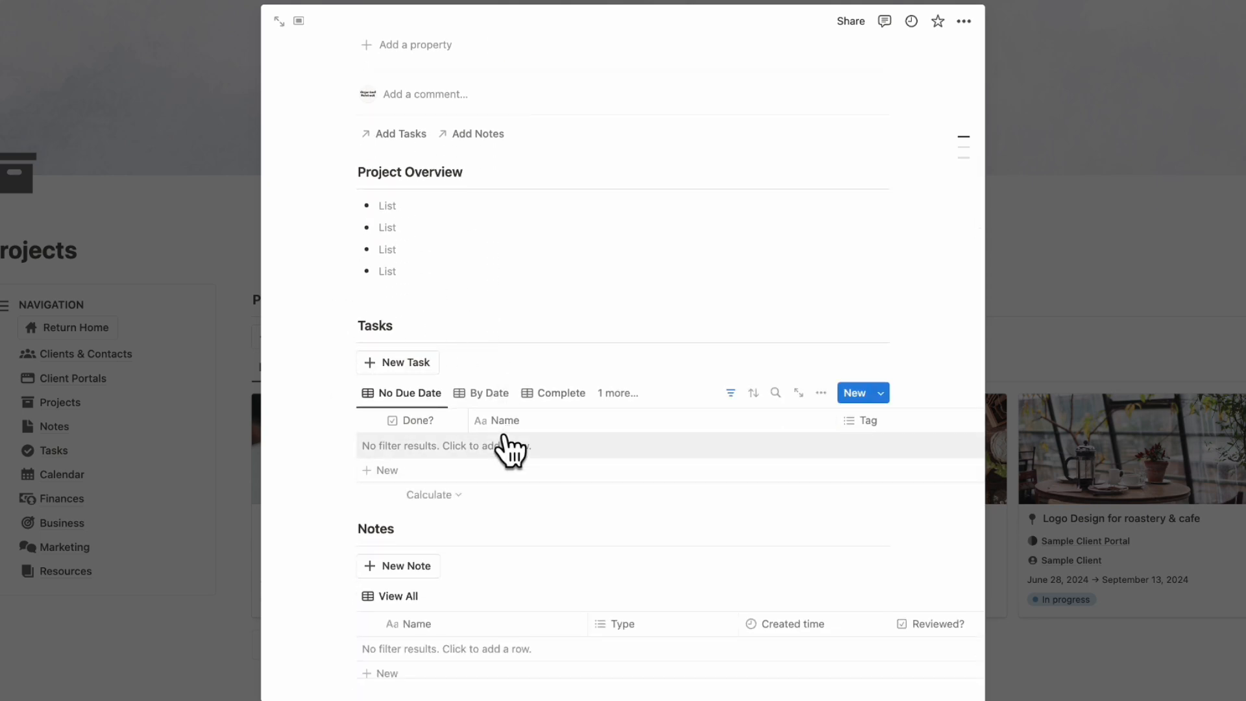
scroll(510, 448, "down", 2)
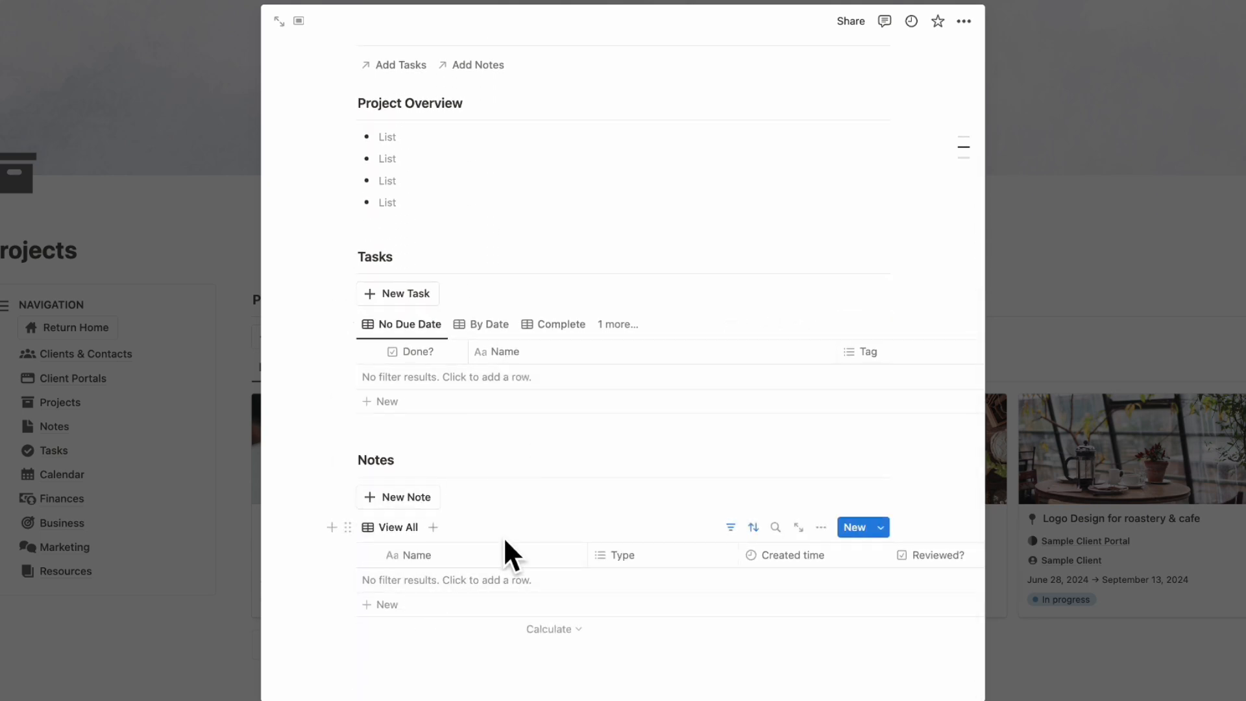
left_click(419, 297)
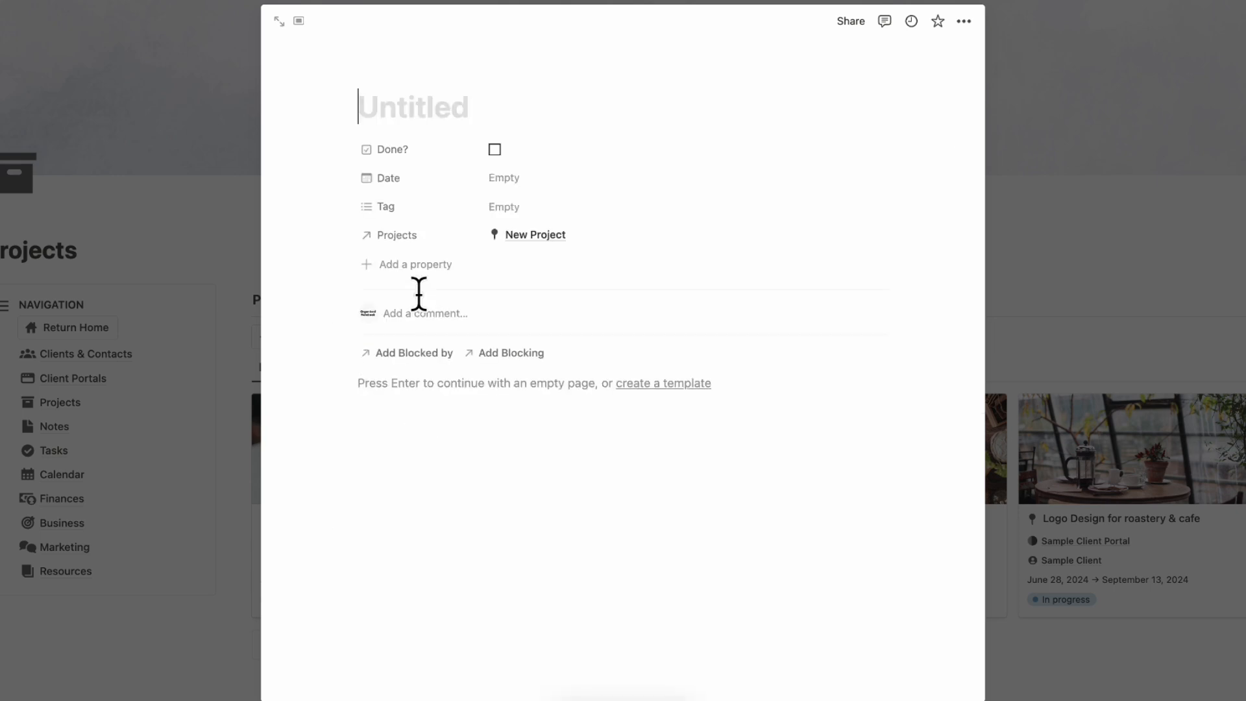
type("Task for project")
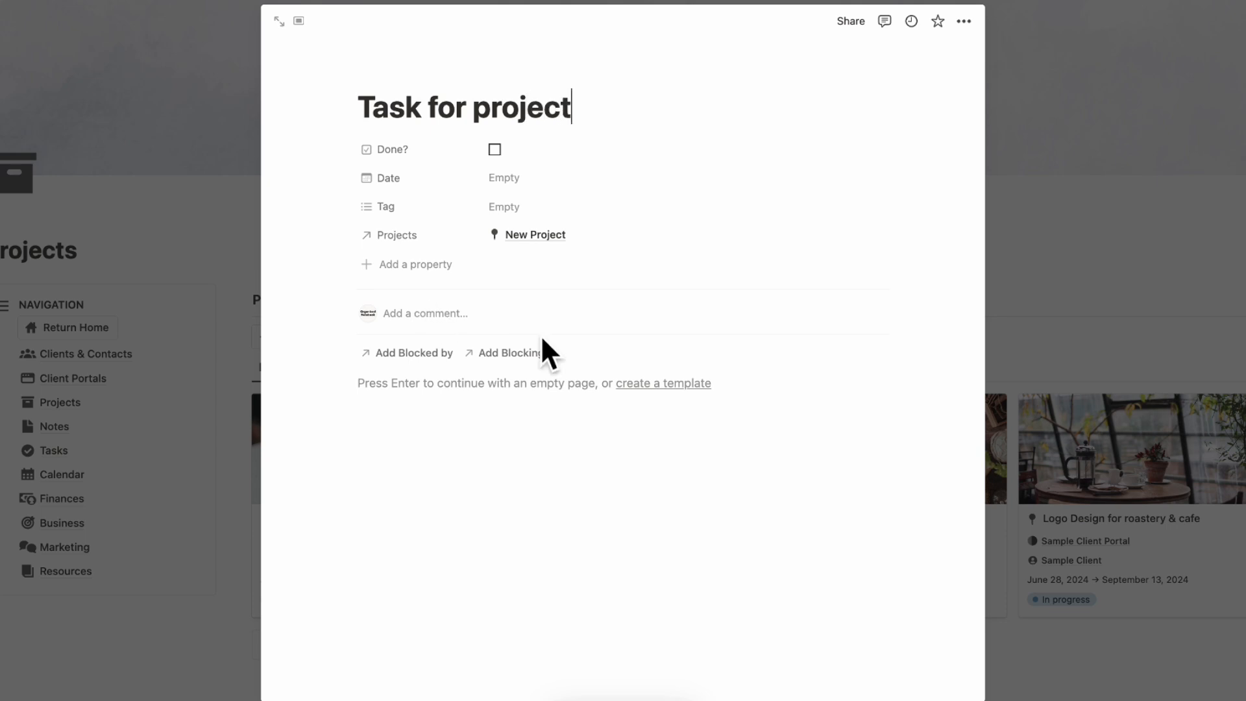
left_click(536, 235)
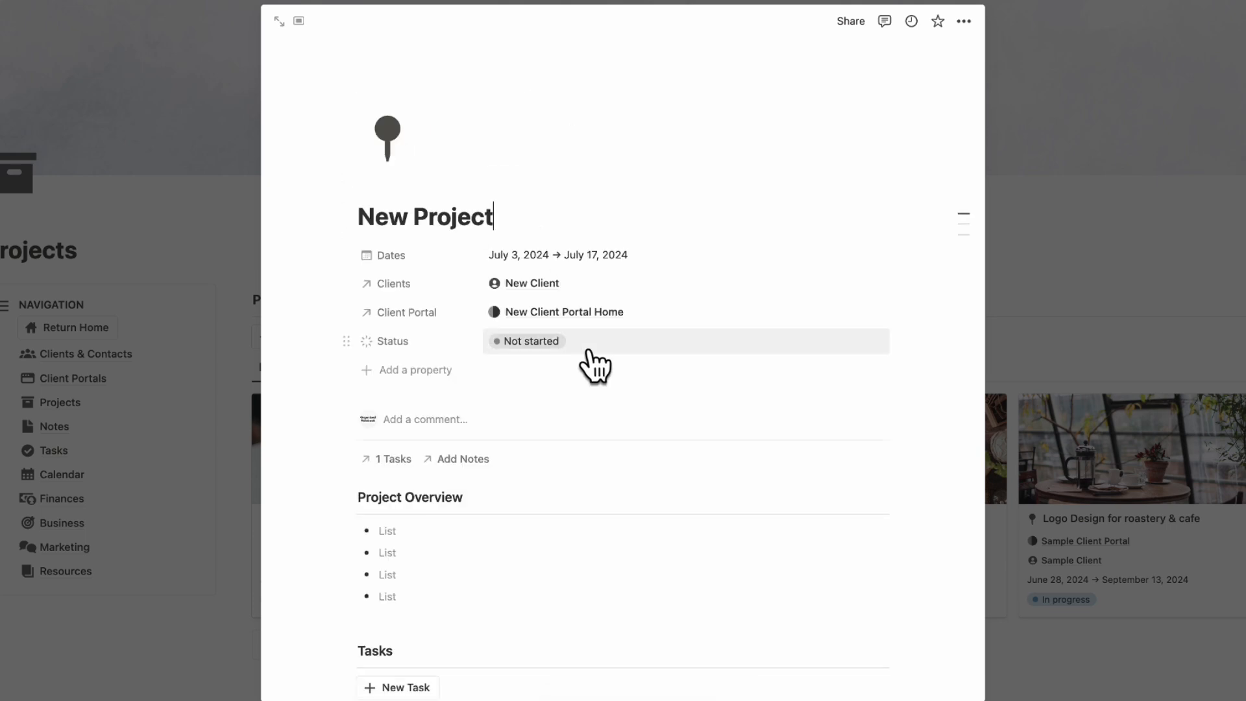
Step: Add a note titled new Note about project to New Project and return to the project page
scroll(591, 364, "down", 6)
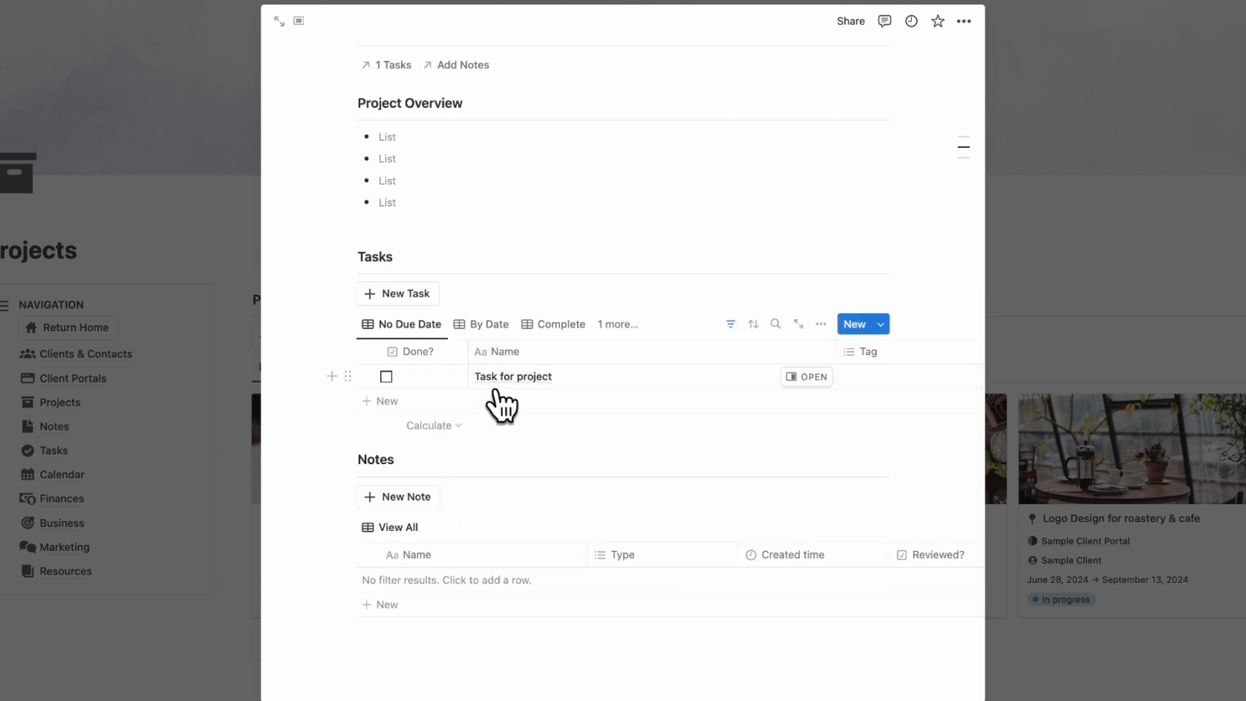
left_click(420, 509)
type("New Not")
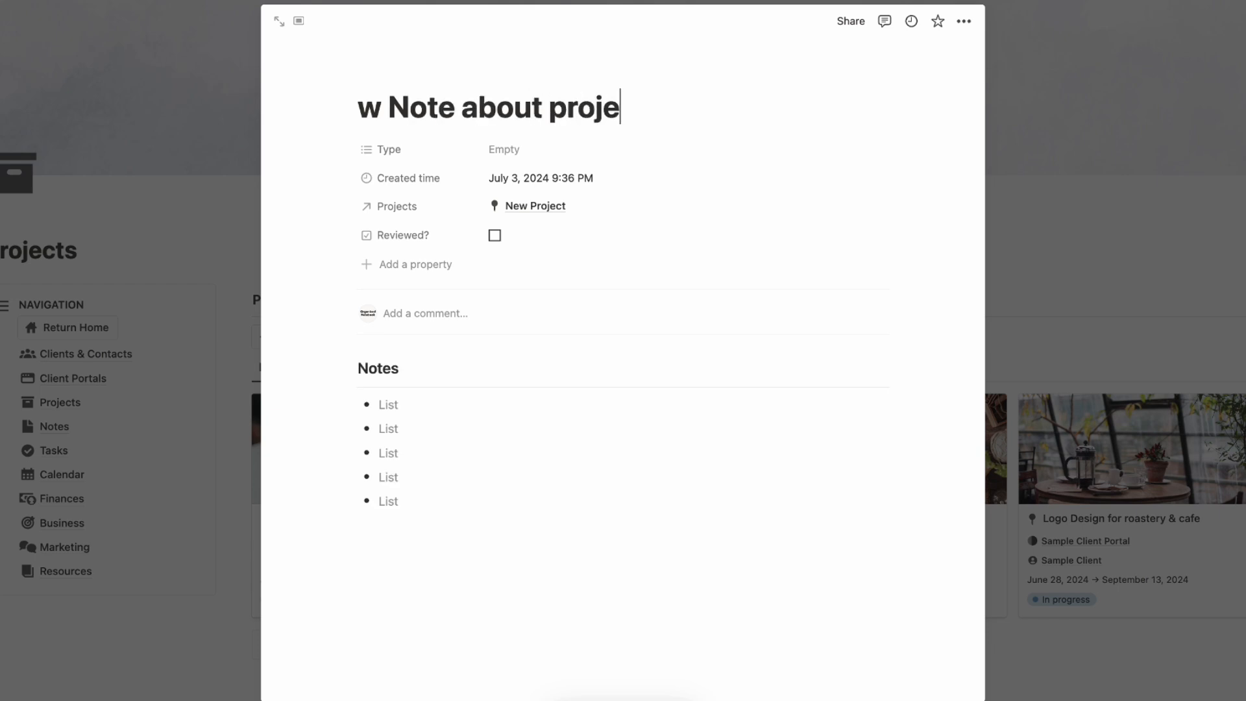
left_click(373, 112)
type("new")
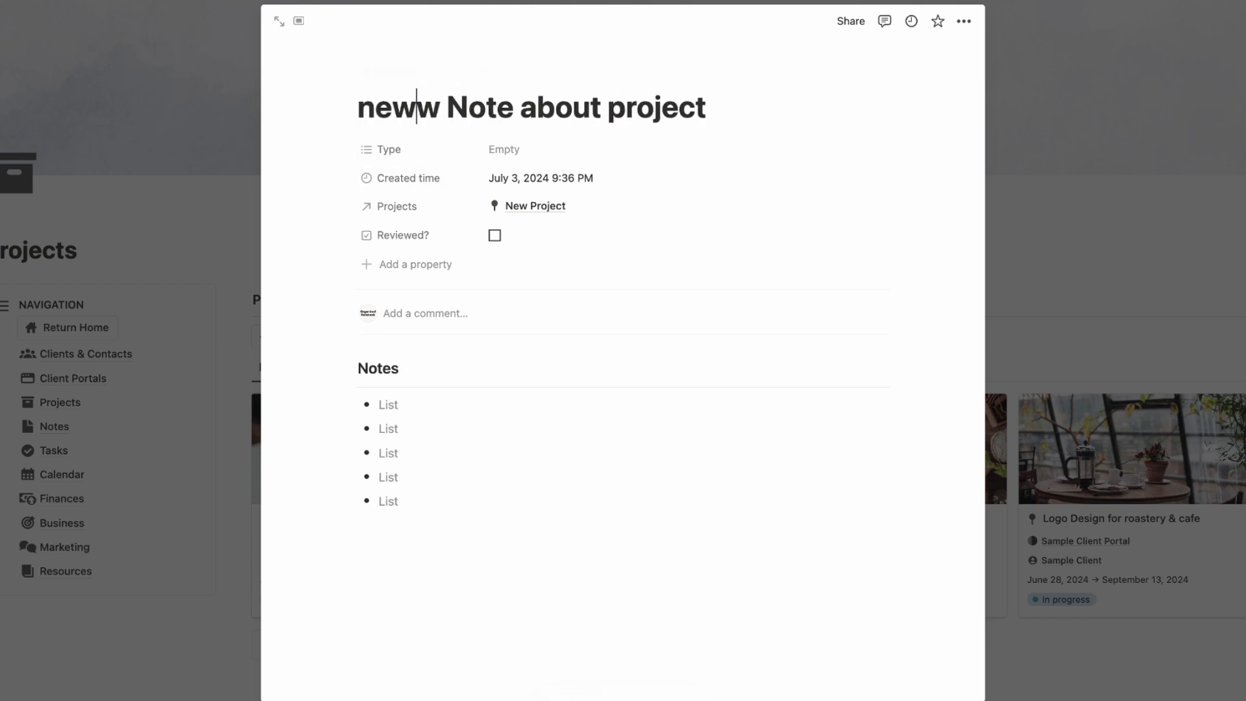
key("Delete")
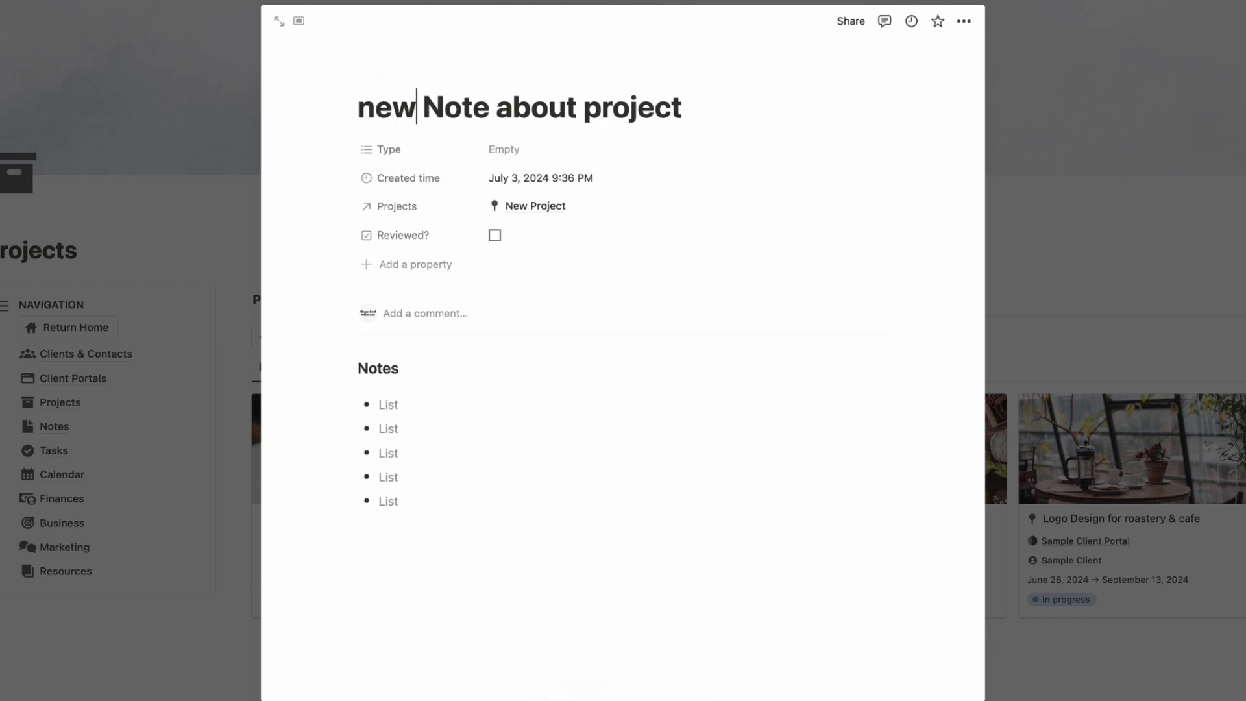
left_click(546, 208)
Step: Set the type of the project's note to Prep Notes and close the project page
scroll(590, 437, "down", 6)
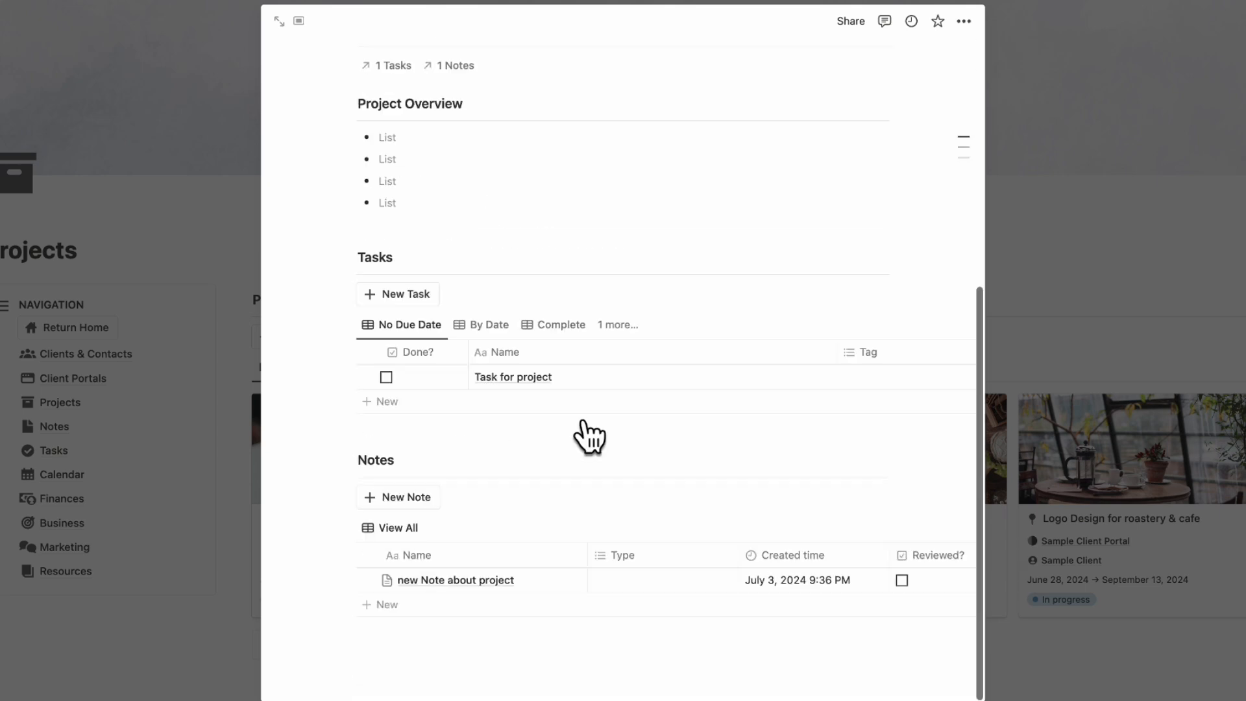
left_click(612, 592)
left_click(678, 632)
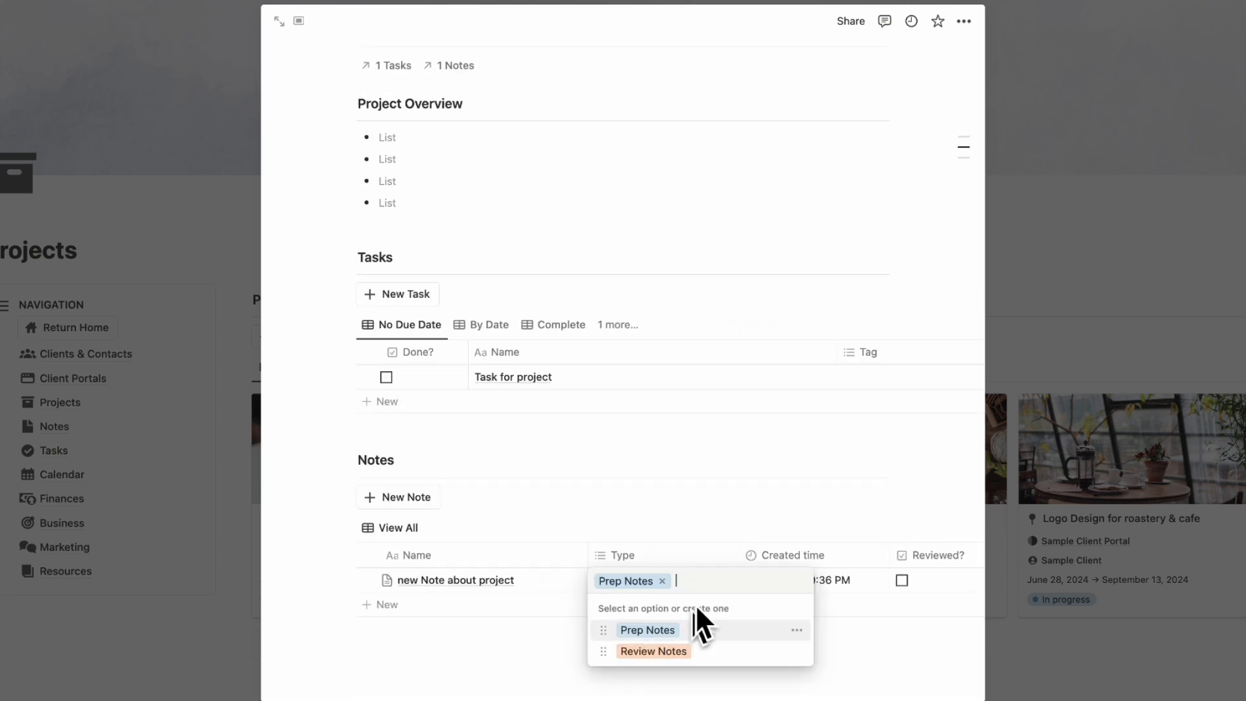
key("Escape")
scroll(689, 574, "right", 3)
scroll(695, 578, "left", 3)
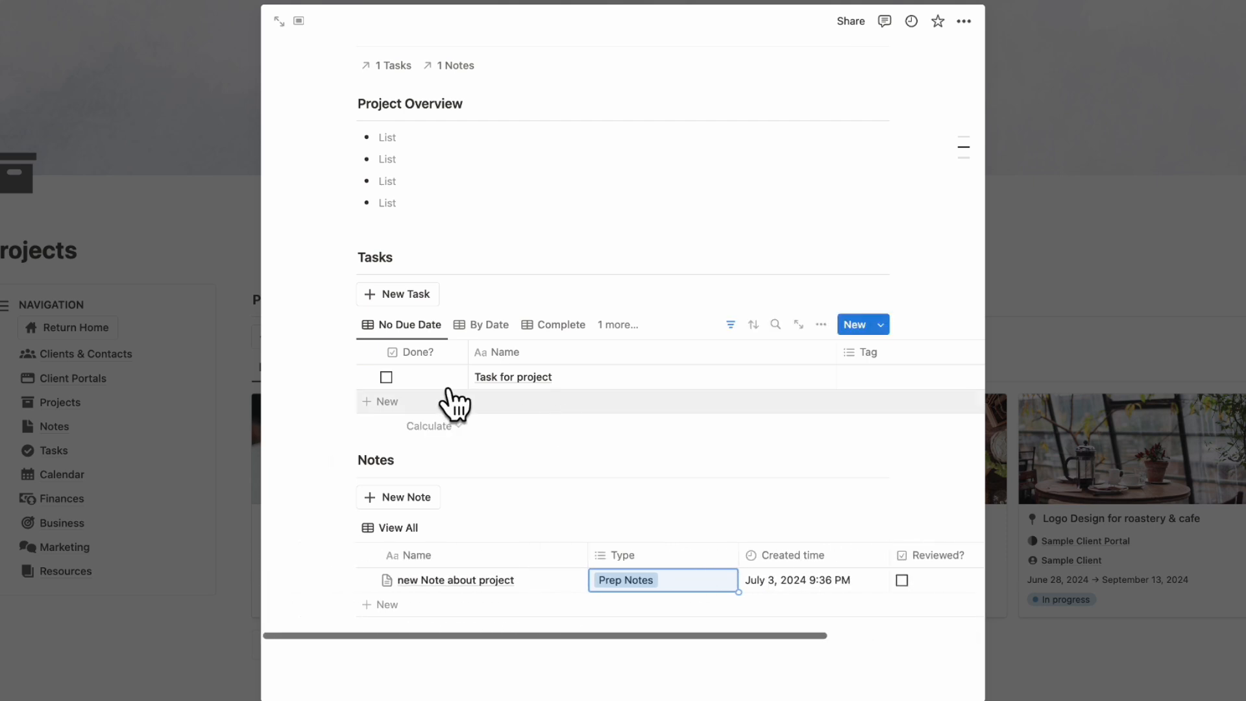
left_click(1016, 252)
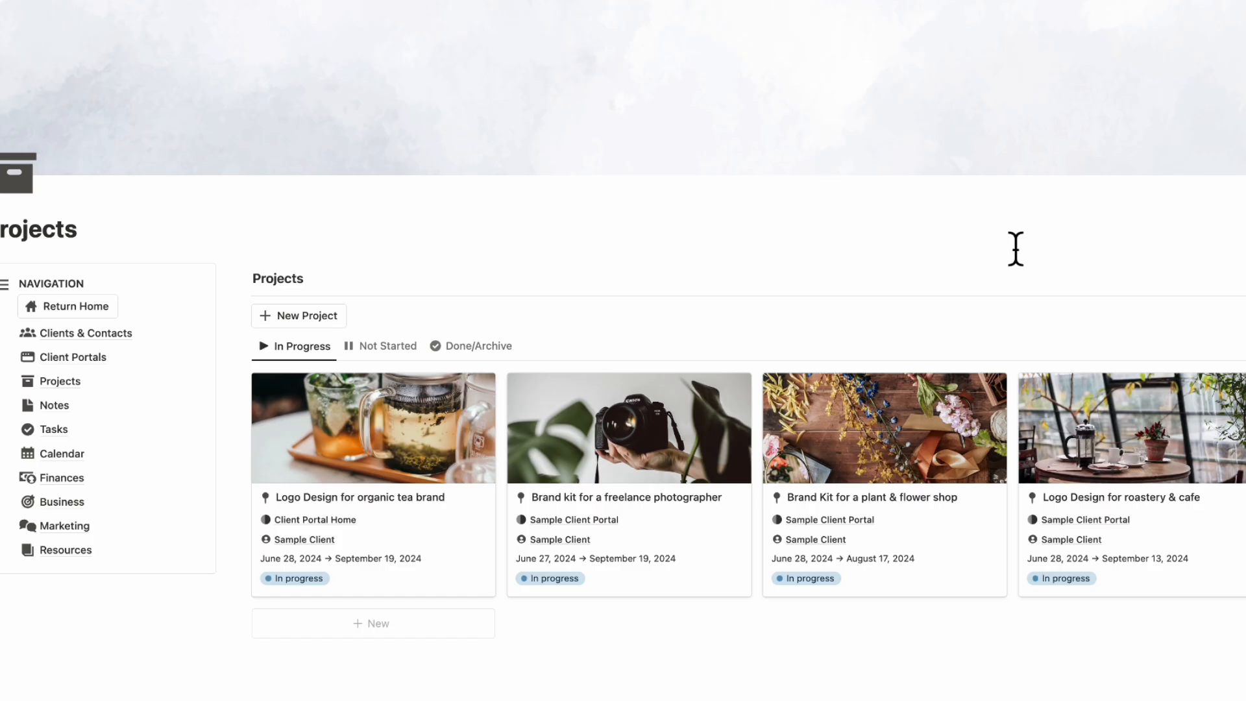
Step: Change New Project's status from the Not Started view to In progress, and check its status options in the In Progress view
left_click(387, 348)
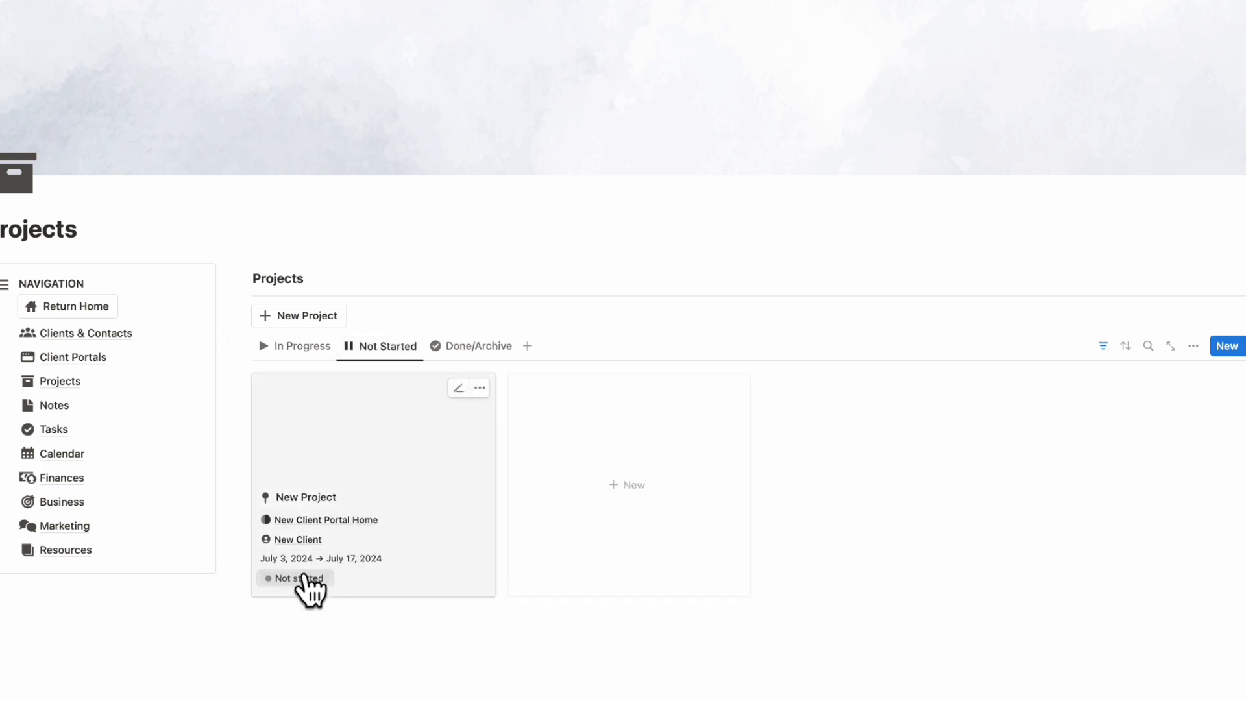
left_click(306, 576)
left_click(344, 445)
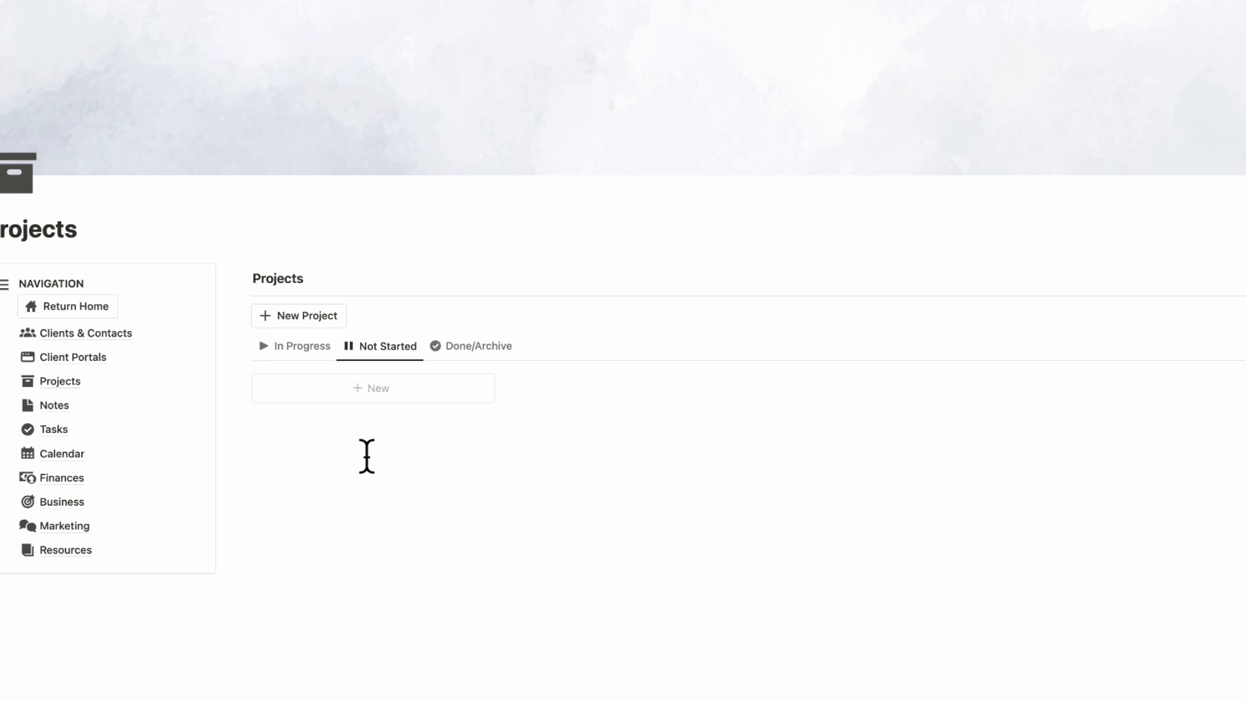
left_click(301, 347)
scroll(707, 488, "down", 5)
scroll(709, 488, "up", 3)
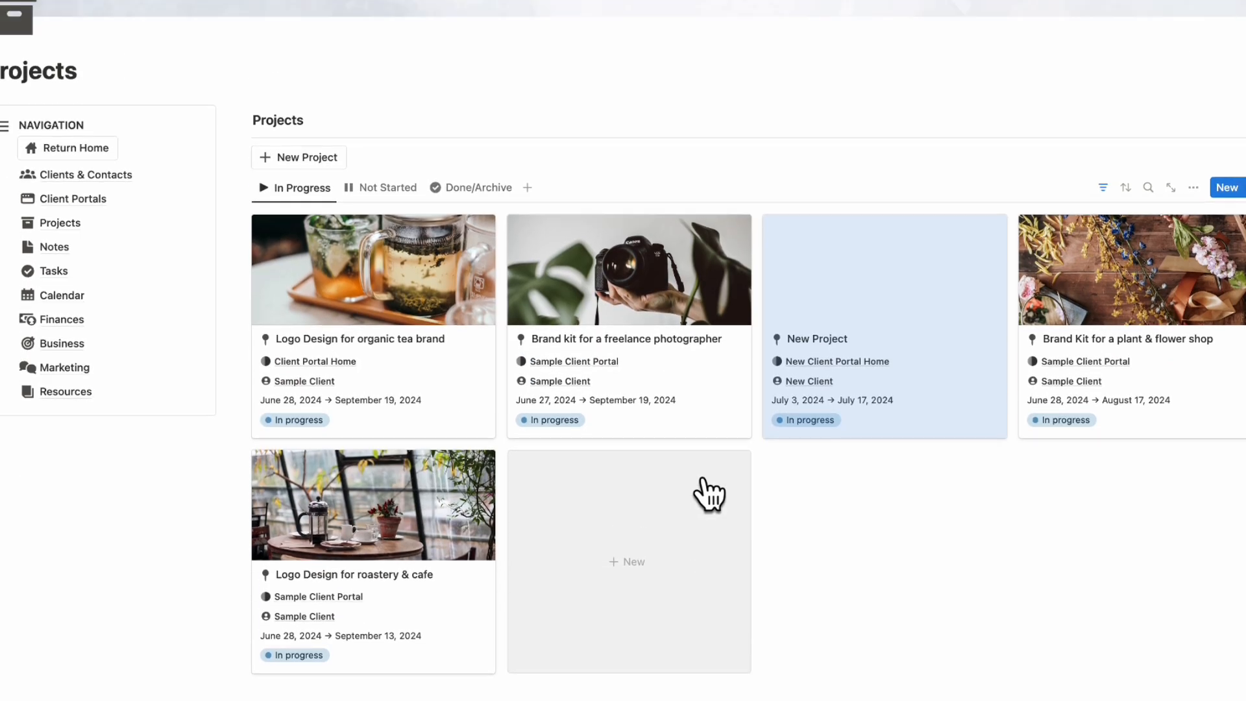
left_click(819, 423)
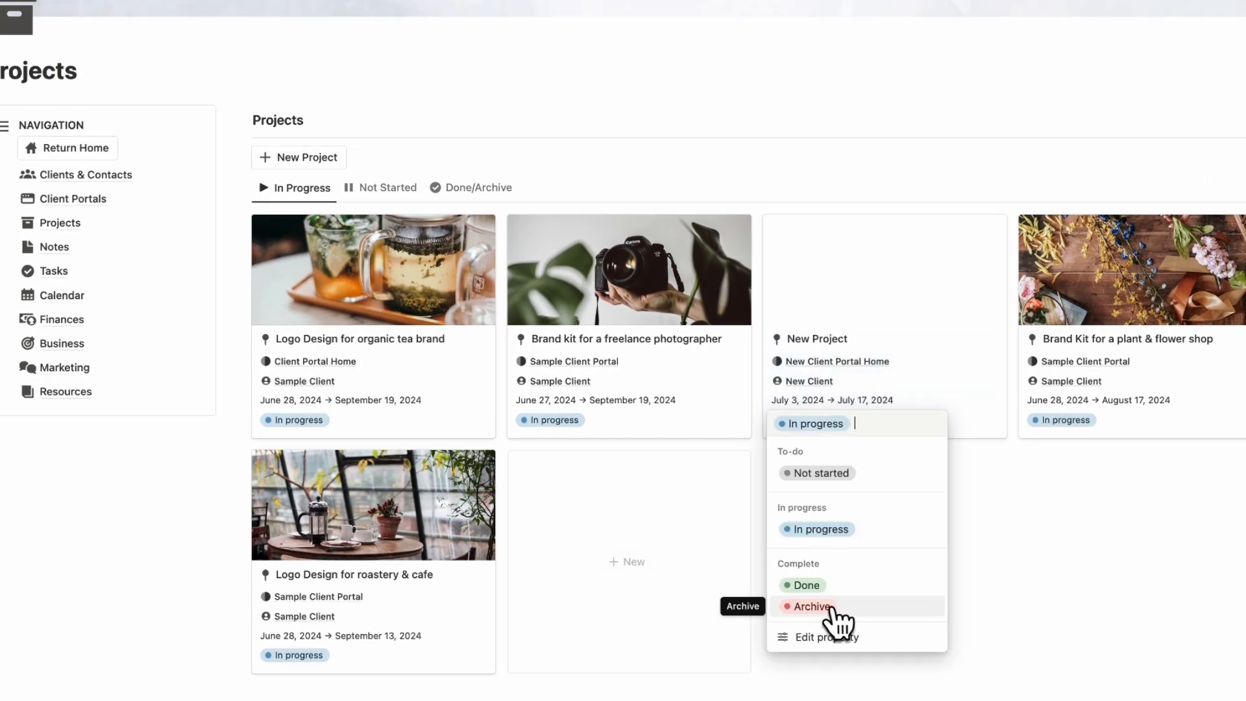
key("Escape")
Step: Give New Project a planner photo as its cover from an Unsplash search for productivity
left_click(926, 347)
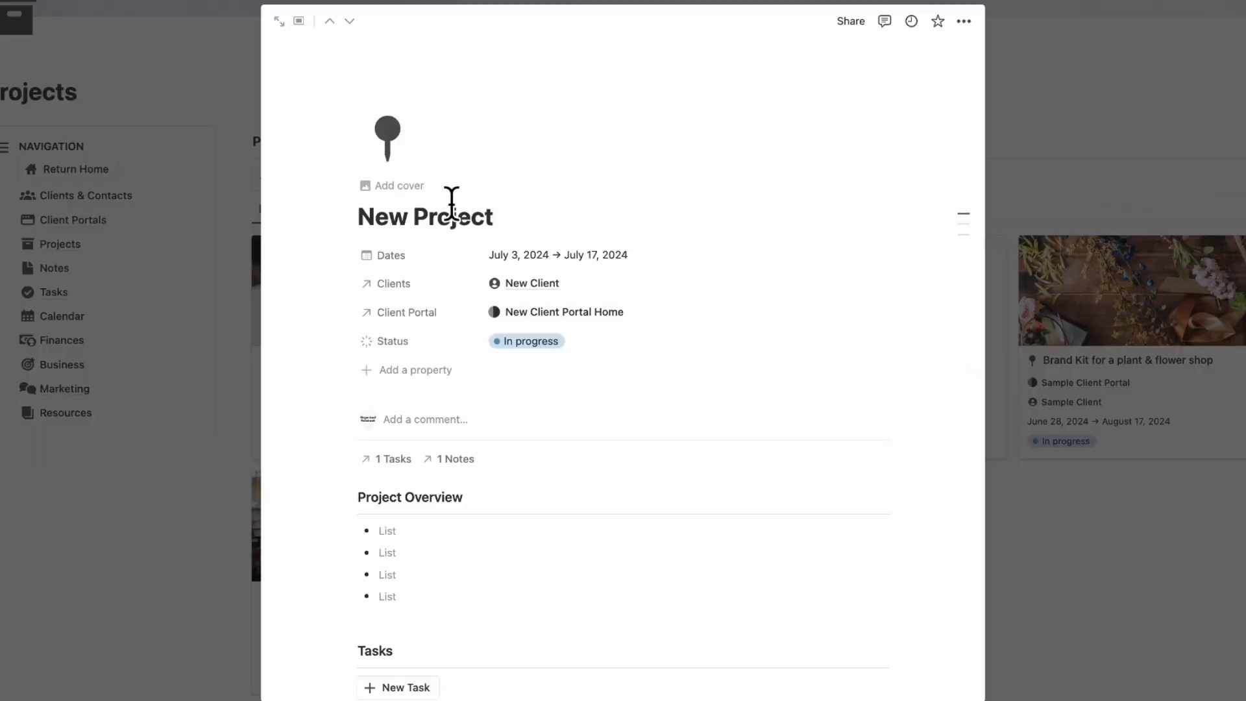
left_click(398, 187)
left_click(789, 59)
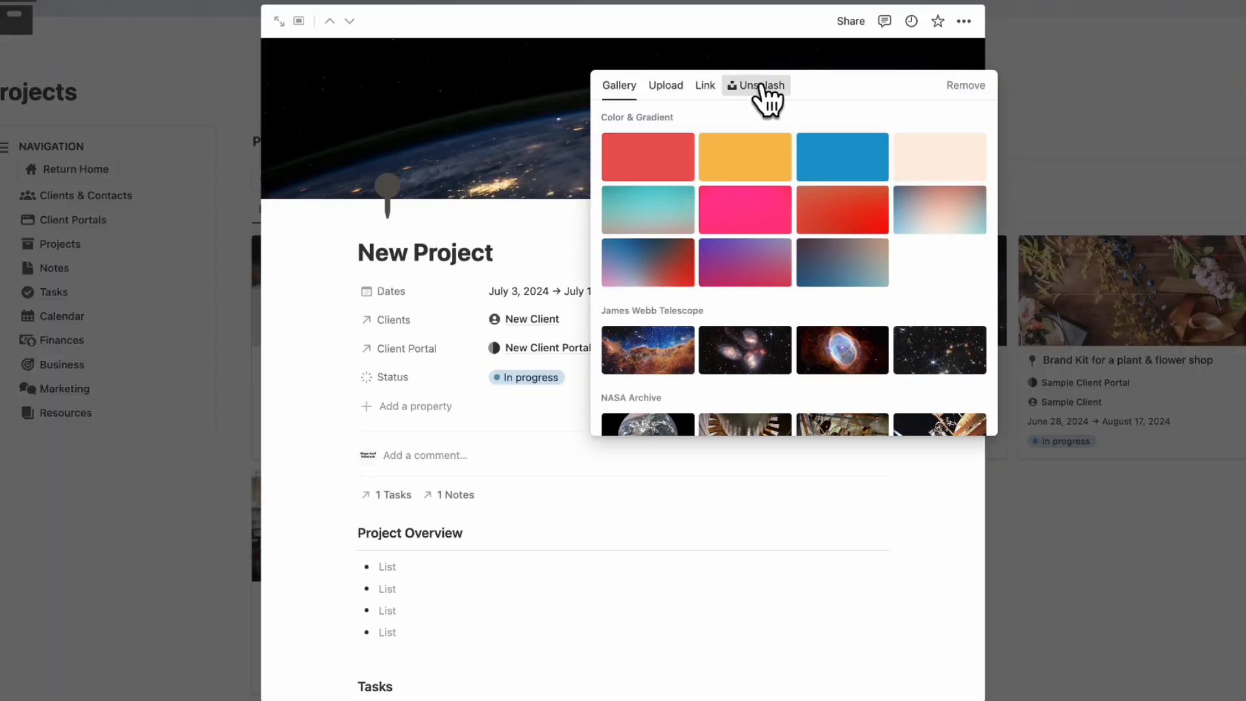
left_click(757, 86)
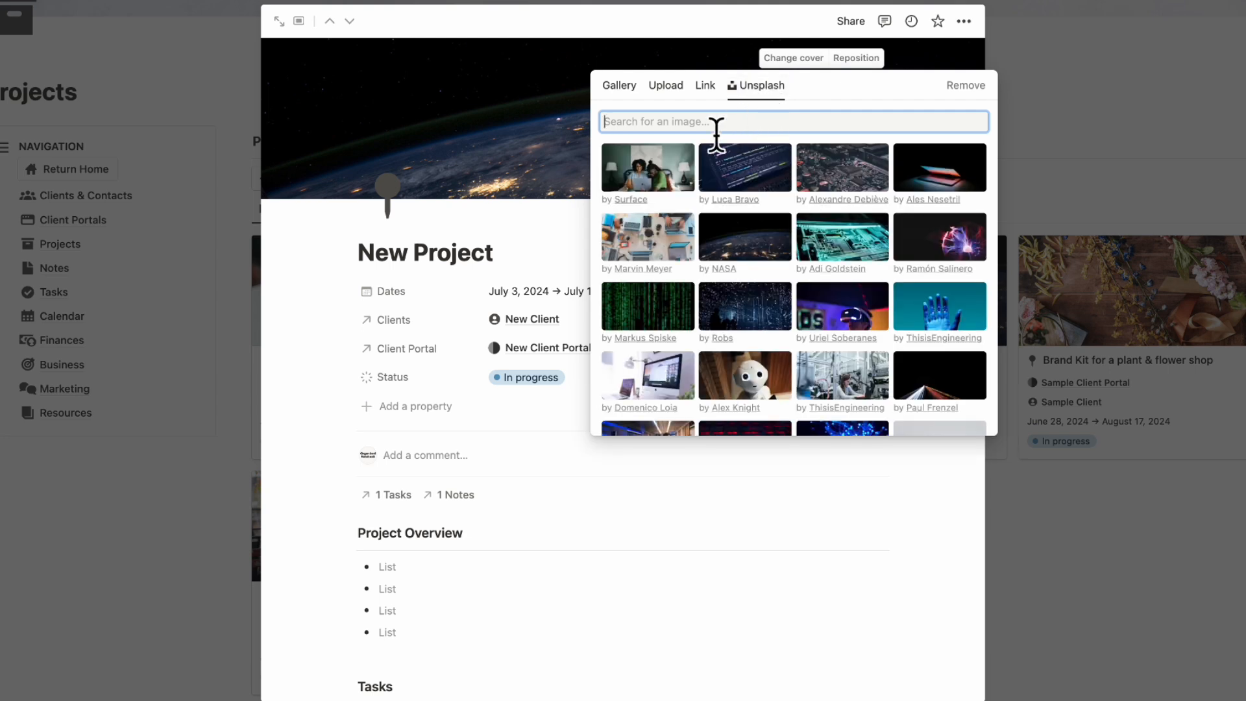
type("productivi")
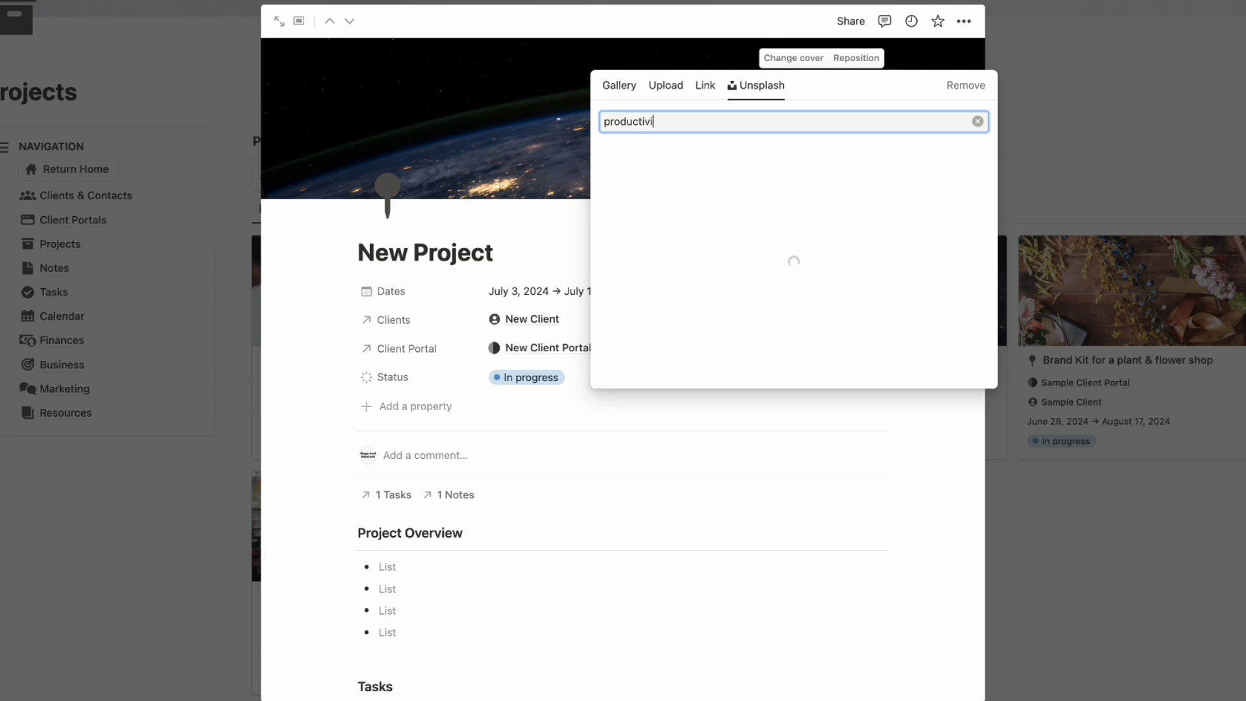
type("ty")
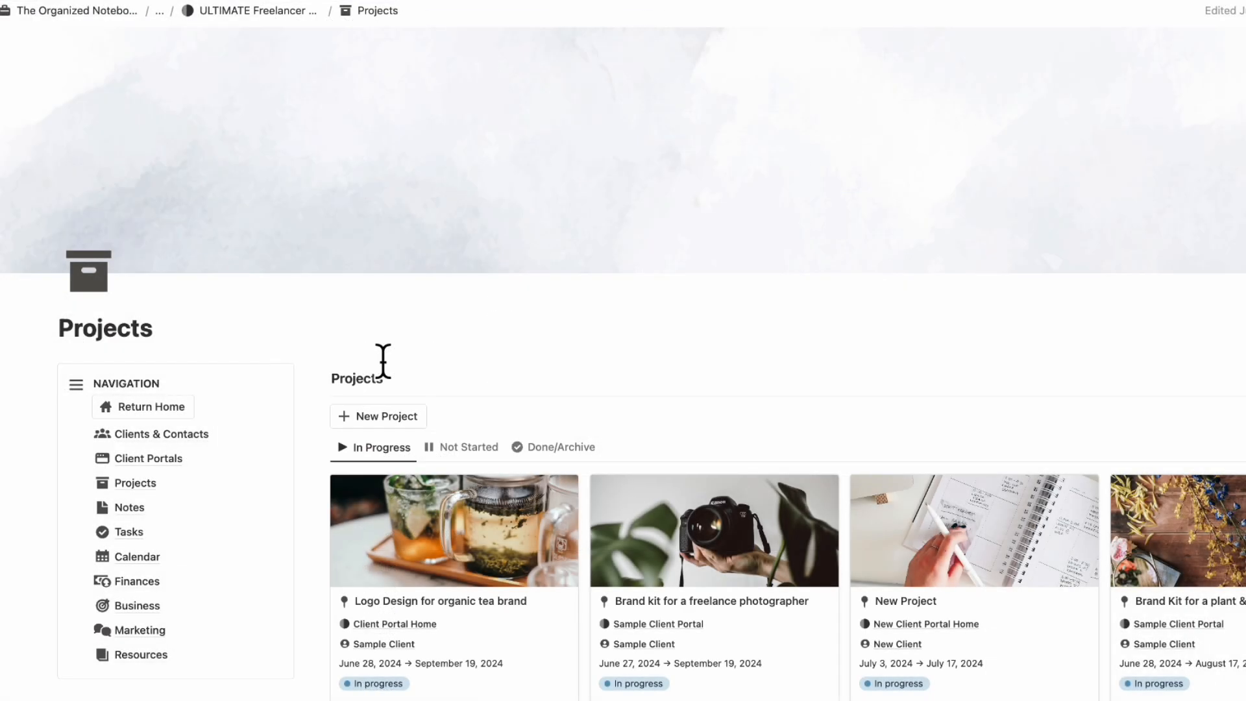
Step: Open the Notes page and create a note titled Brain Dump
left_click(128, 508)
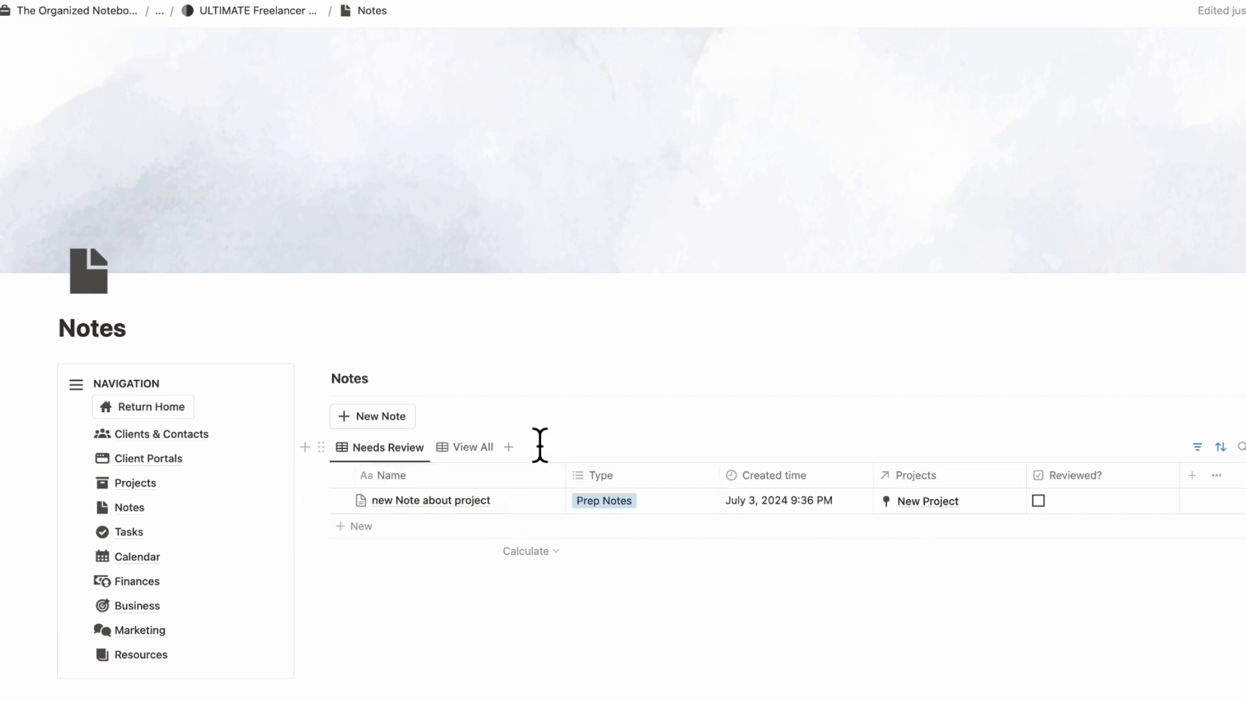
left_click(379, 416)
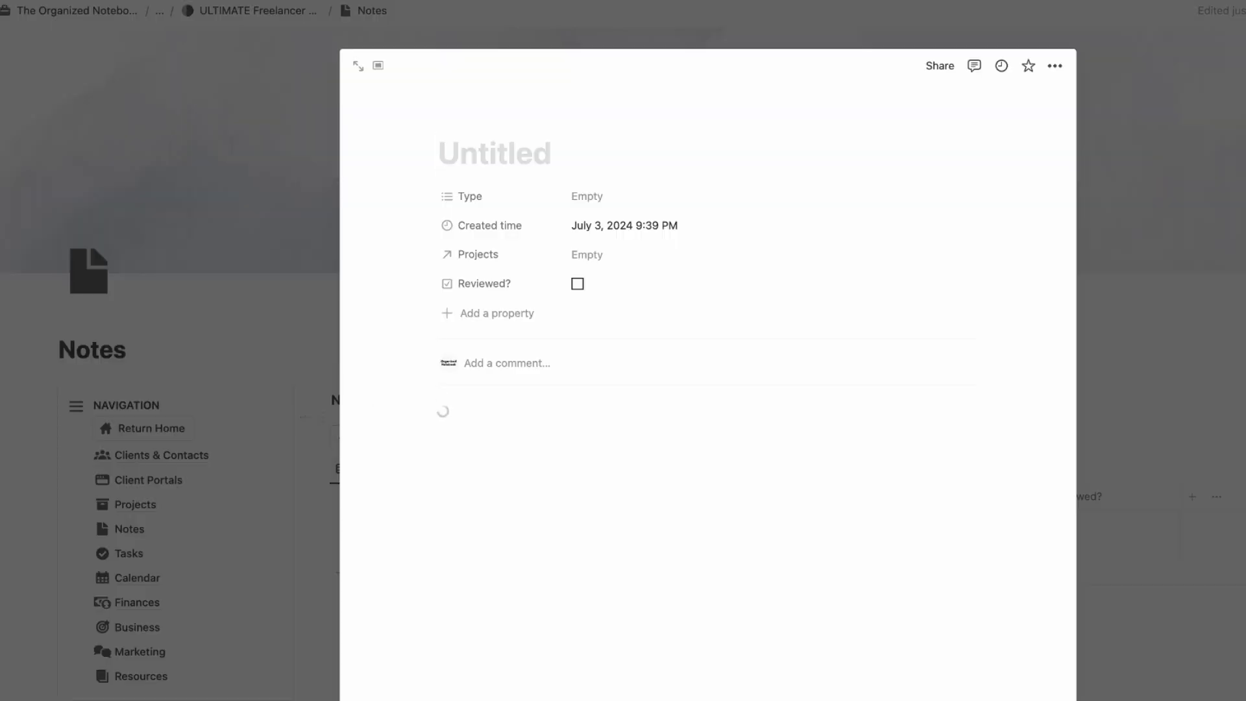
type("Brain Dump")
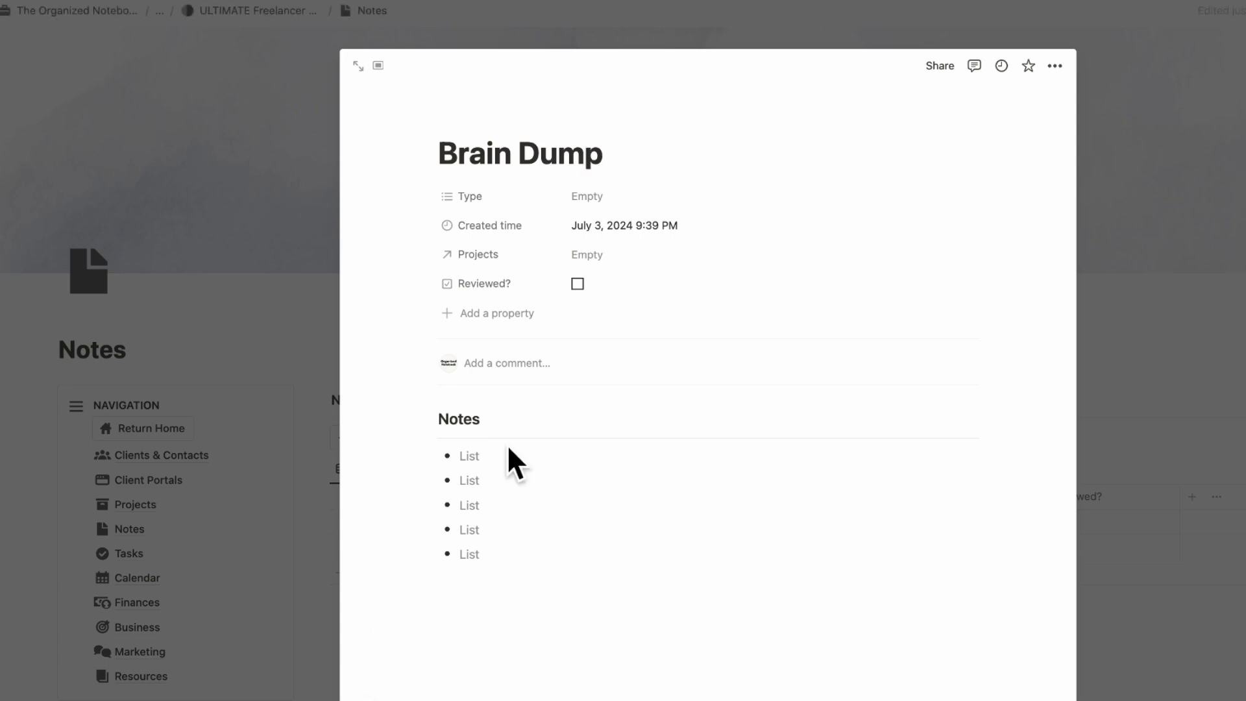
Step: Create a new Type option named Brain Dump for the note and close the note page
left_click(658, 199)
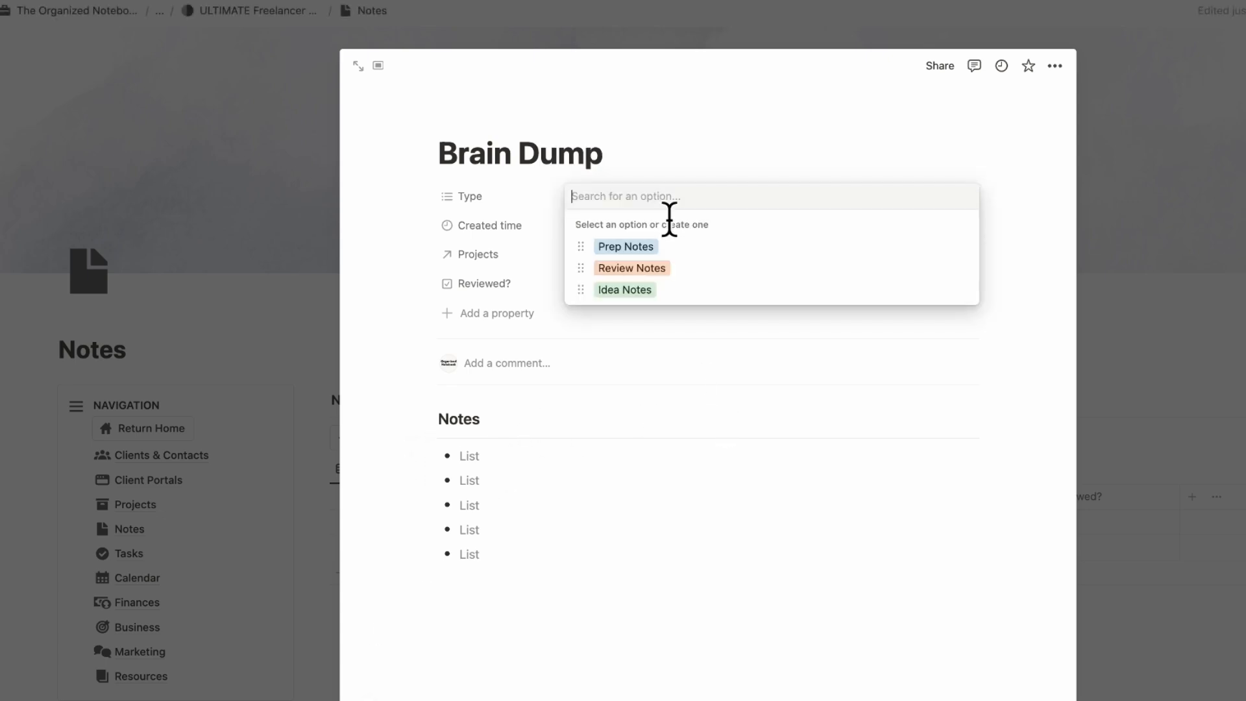
type("Brain D")
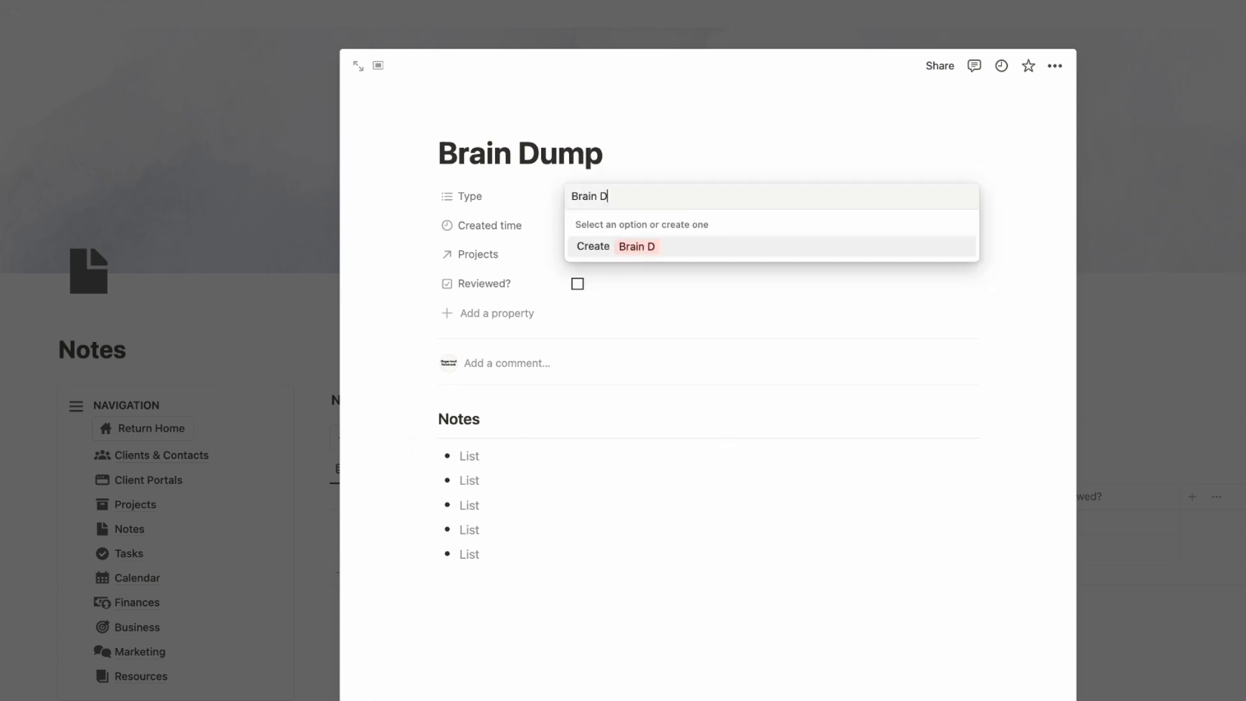
type("ump")
key("Return")
left_click(771, 147)
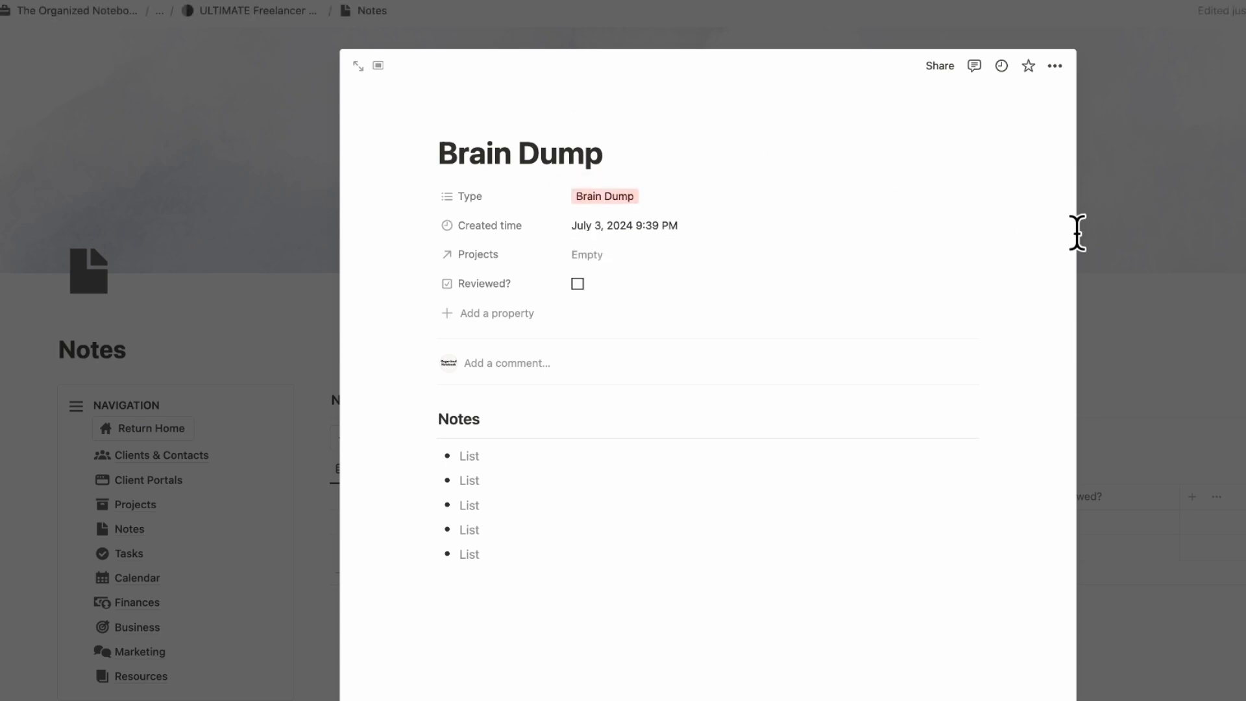
left_click(1188, 310)
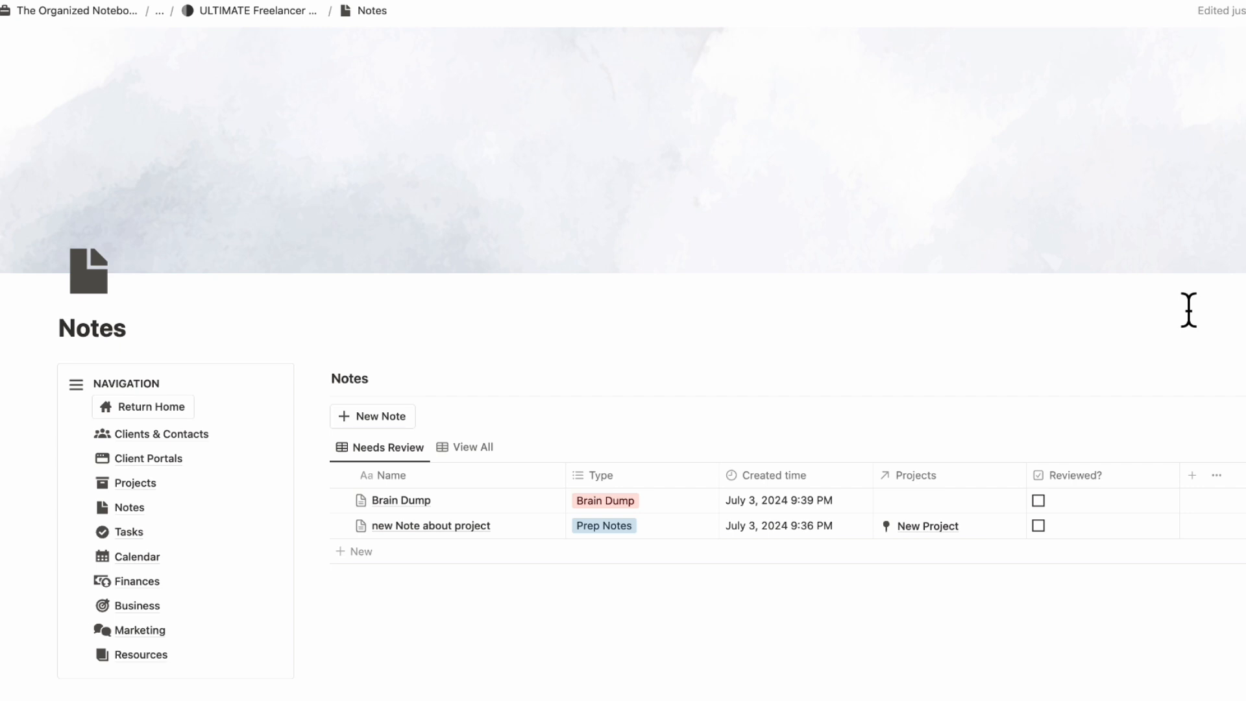
Step: Mark the Brain Dump note as reviewed and show the list of all notes
left_click(1038, 500)
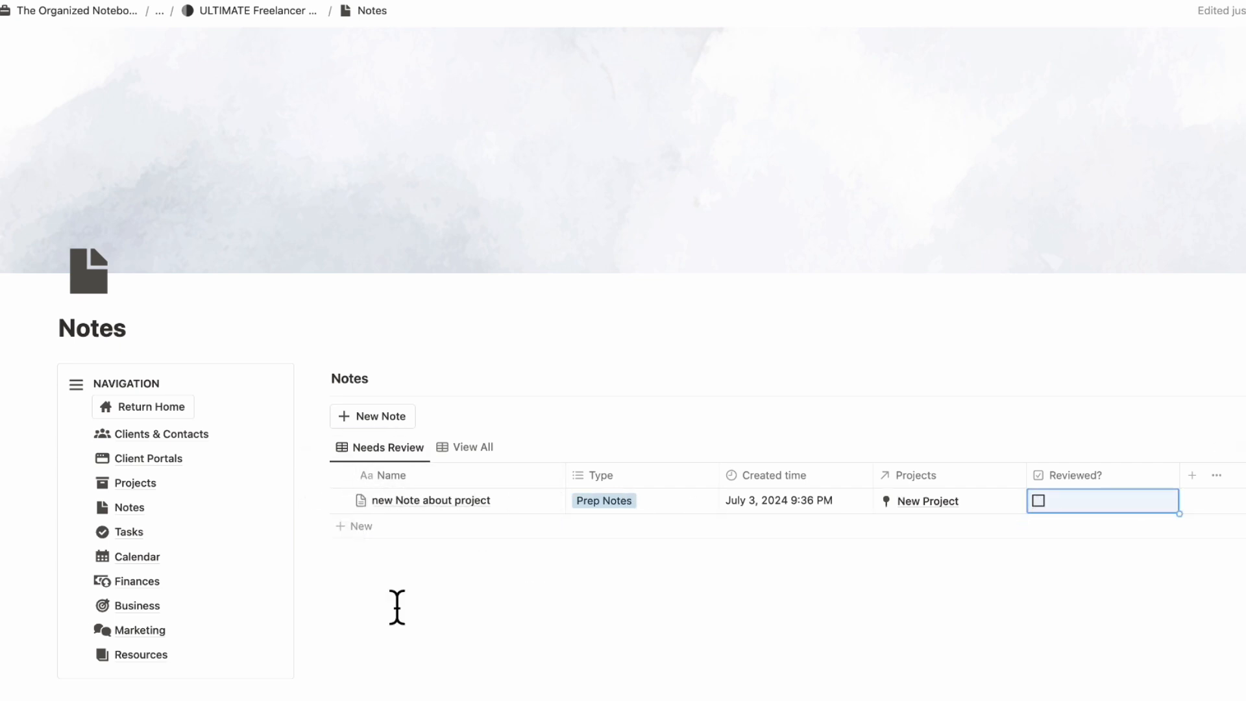
left_click(462, 447)
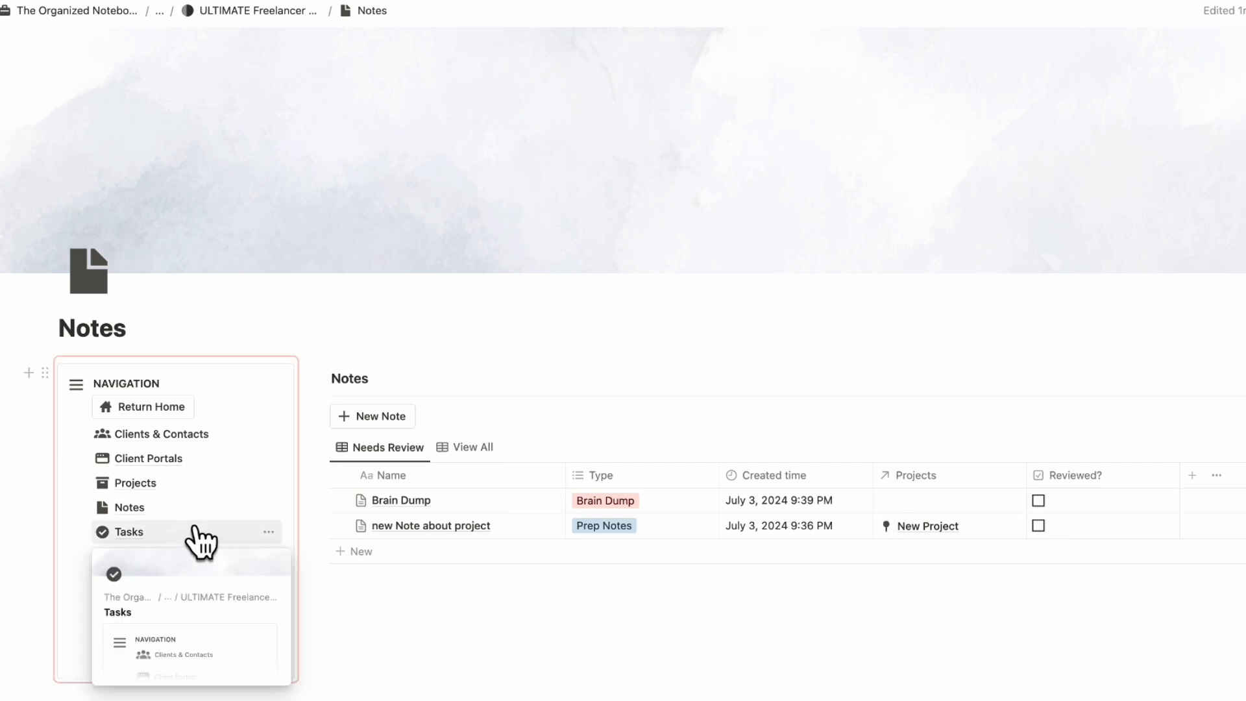
Step: Open the Tasks page and create a task named Take out garbage
left_click(196, 529)
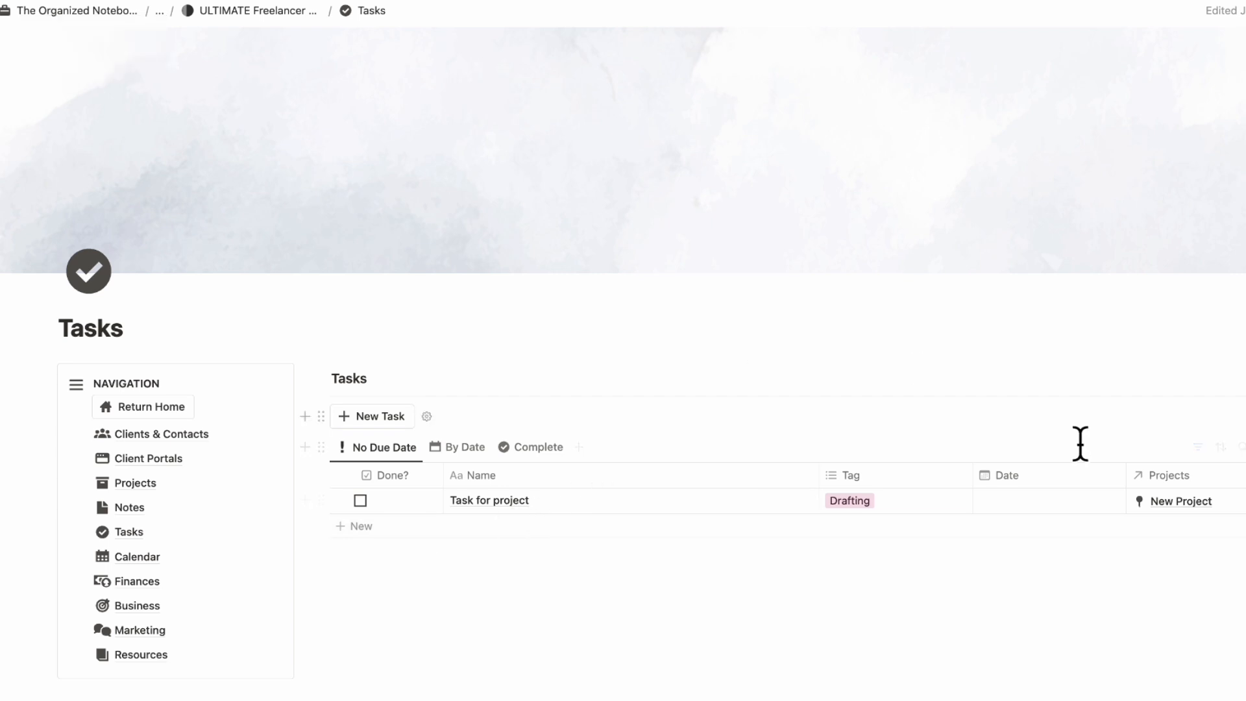
left_click(380, 419)
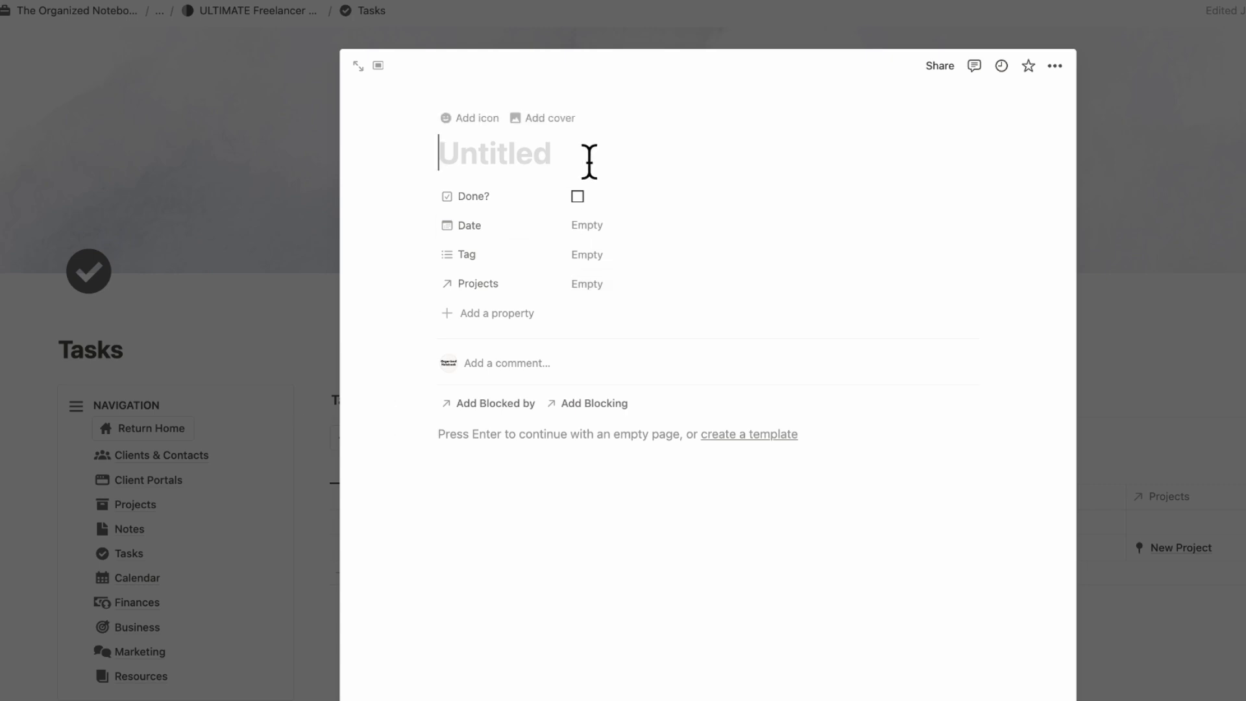
type("Take ")
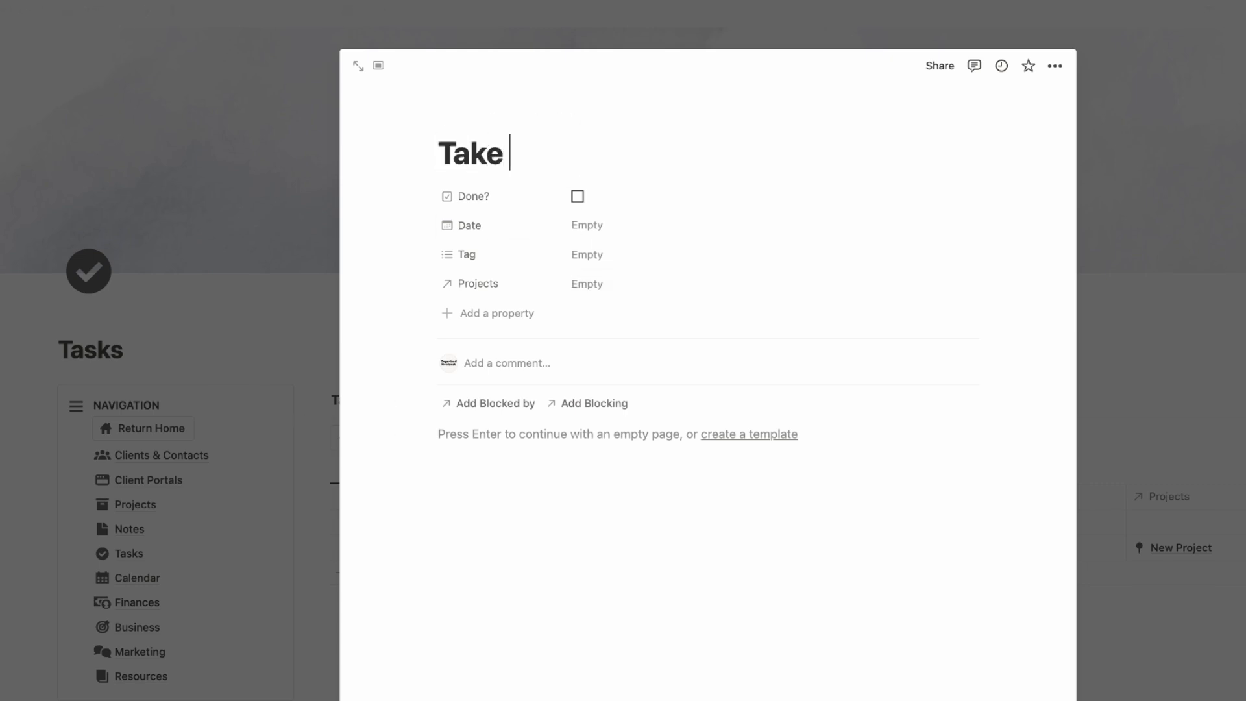
type("out garbage")
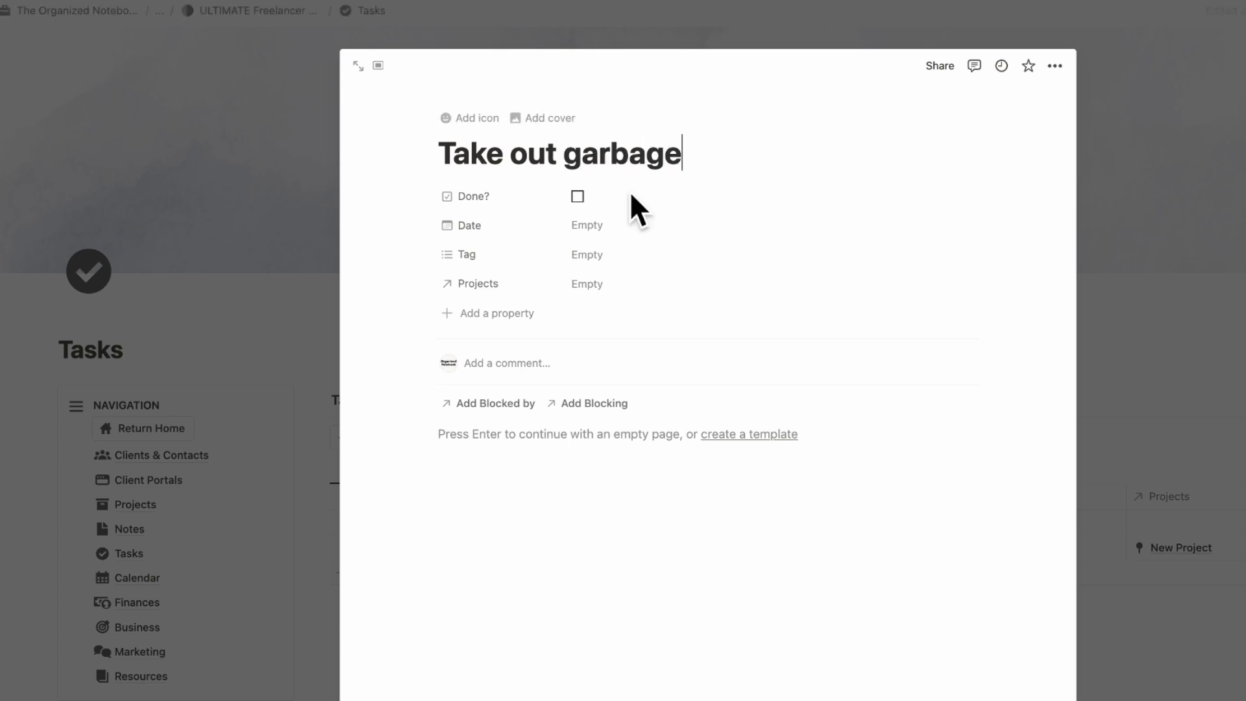
Step: Create a new Household tag option for the task, and switch the task's own tag to Clients
left_click(665, 255)
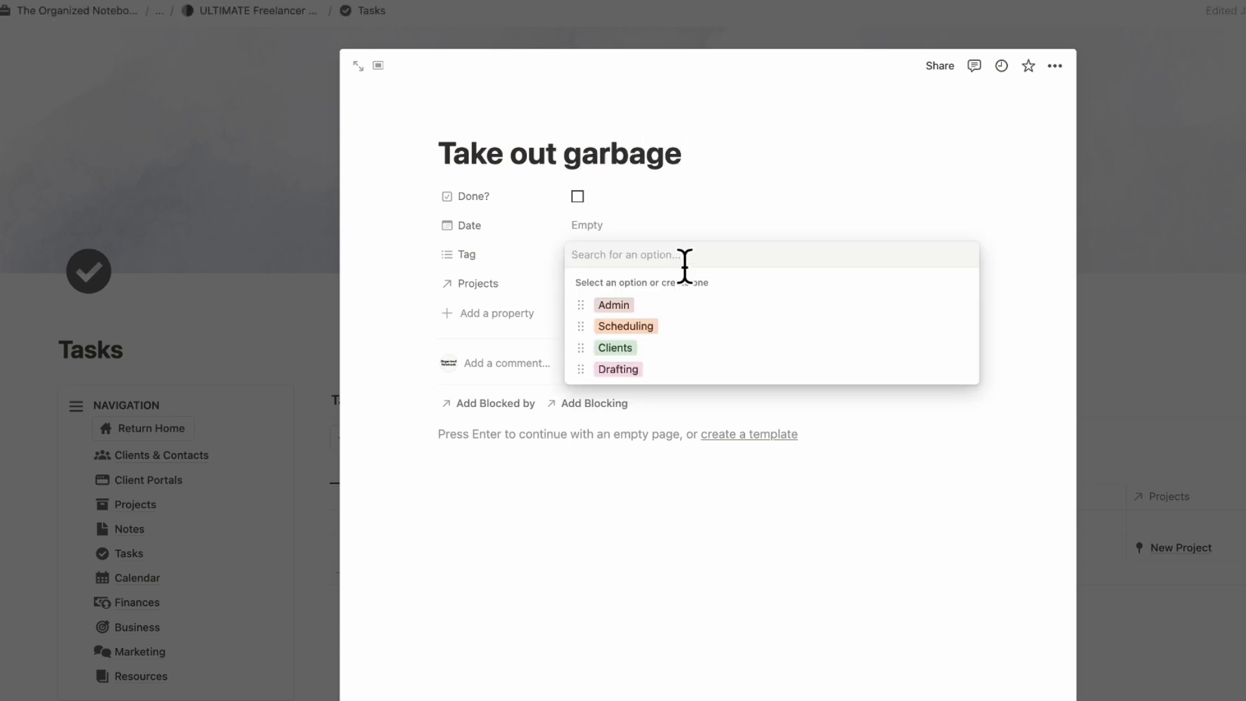
type("Household")
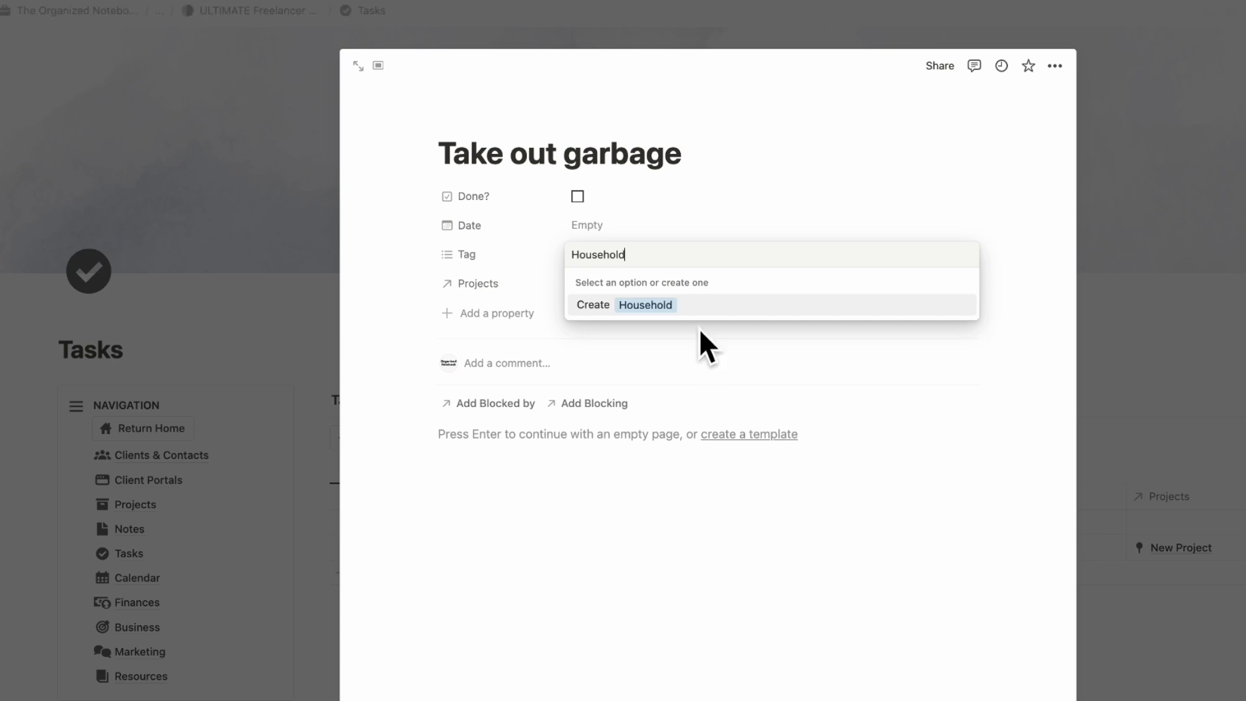
left_click(696, 293)
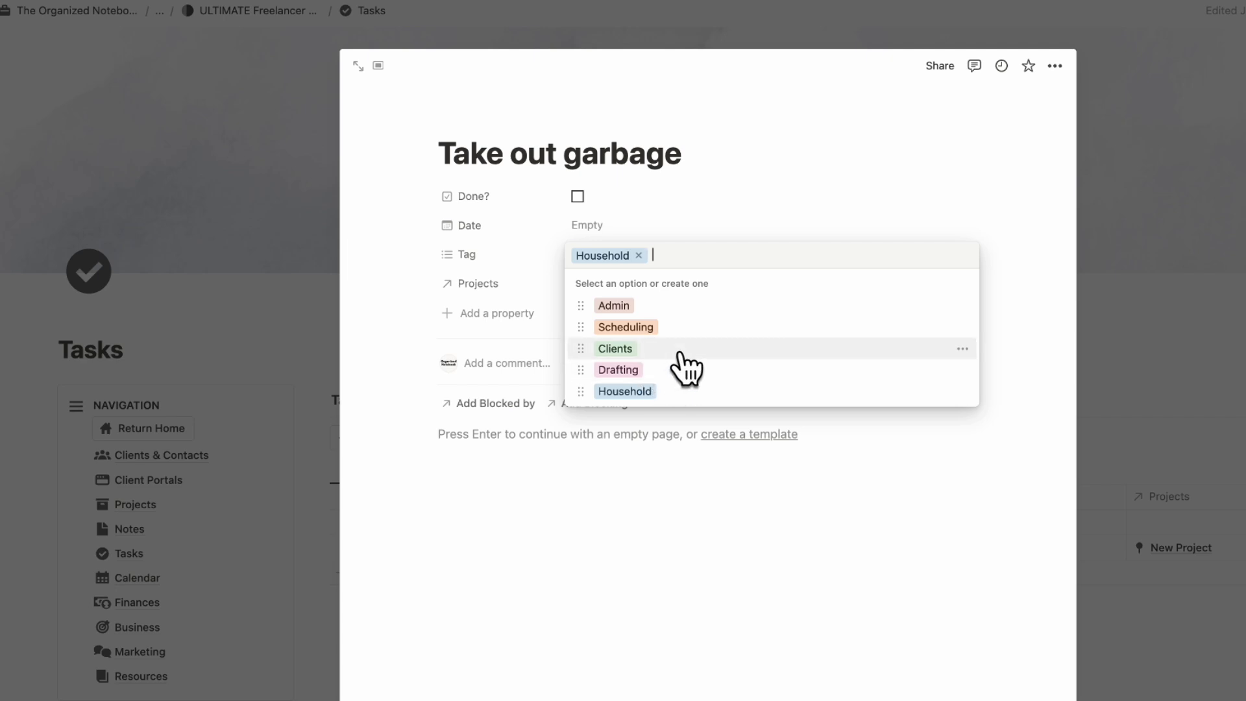
left_click(638, 255)
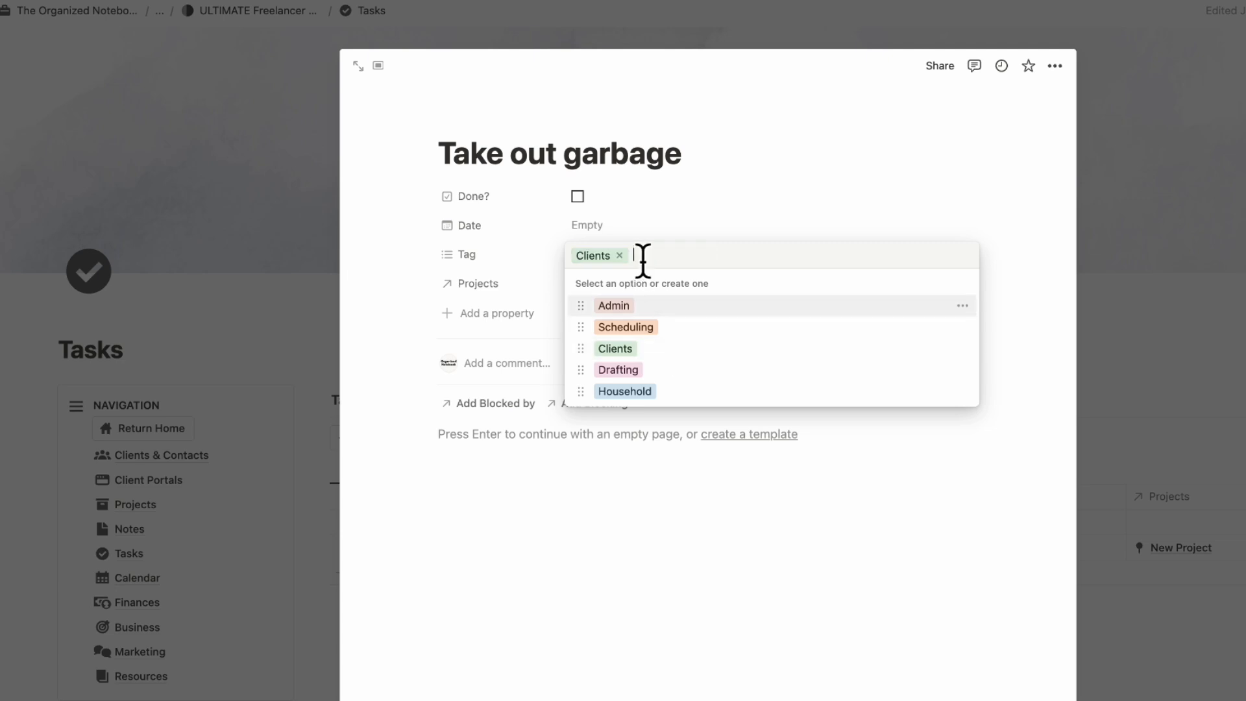
Step: Rename the task Onboard Client, link it to New Project and close the task page
triple_click(596, 162)
type("Onboar")
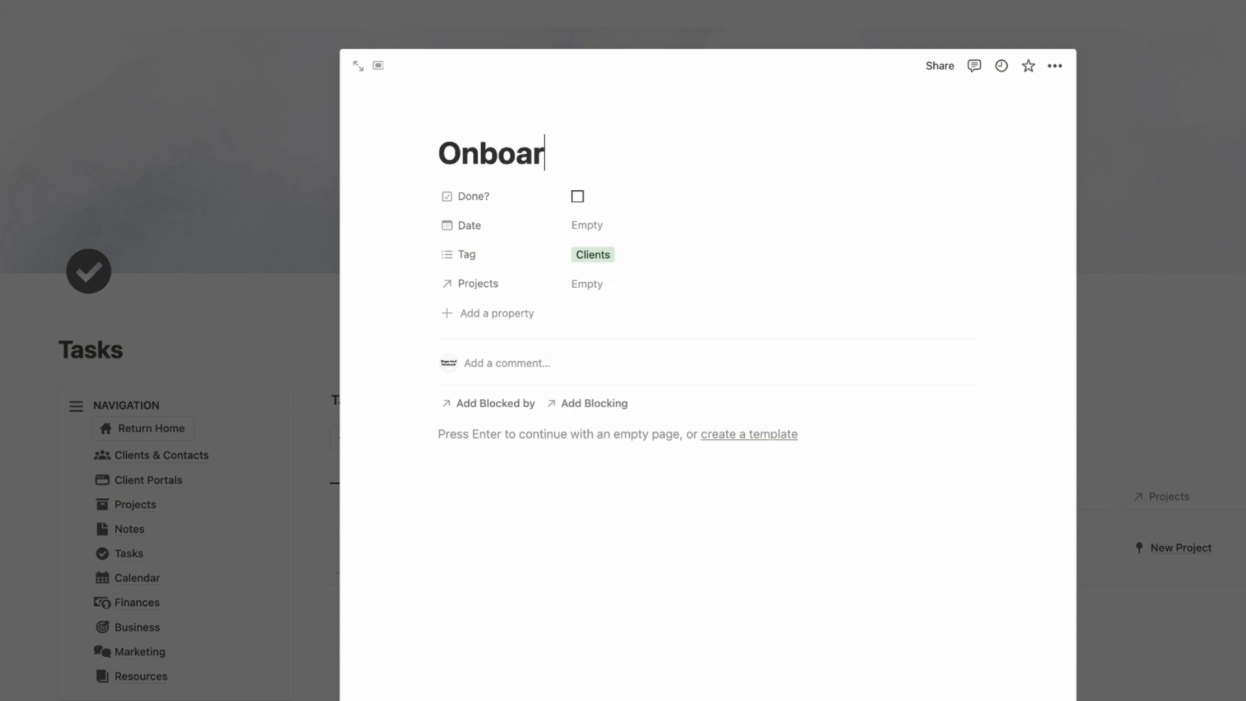
type("d Client")
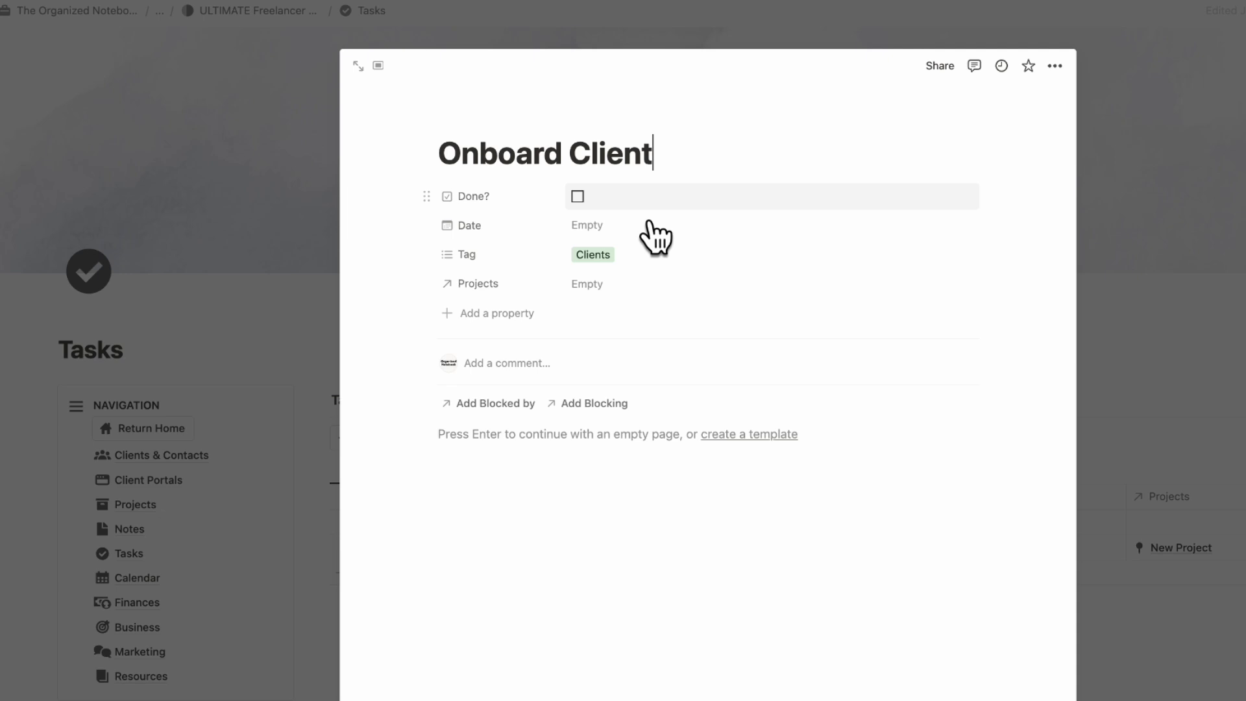
left_click(652, 284)
left_click(674, 335)
left_click(733, 243)
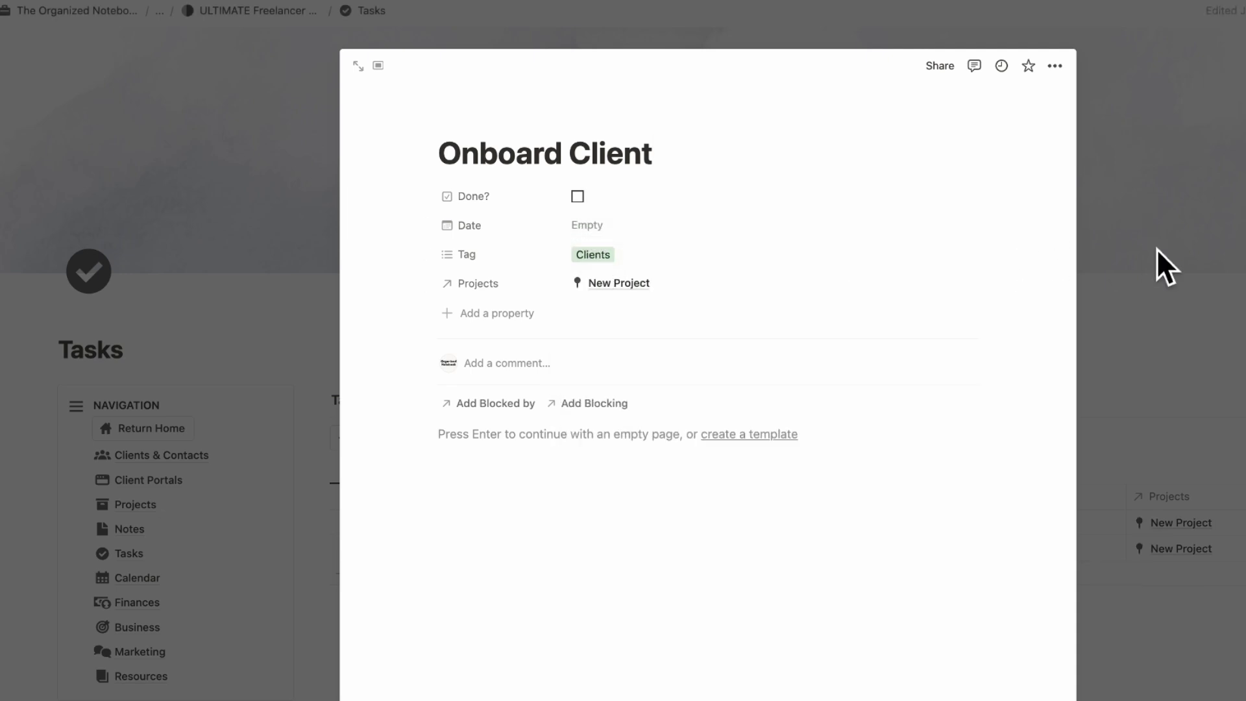
left_click(1166, 266)
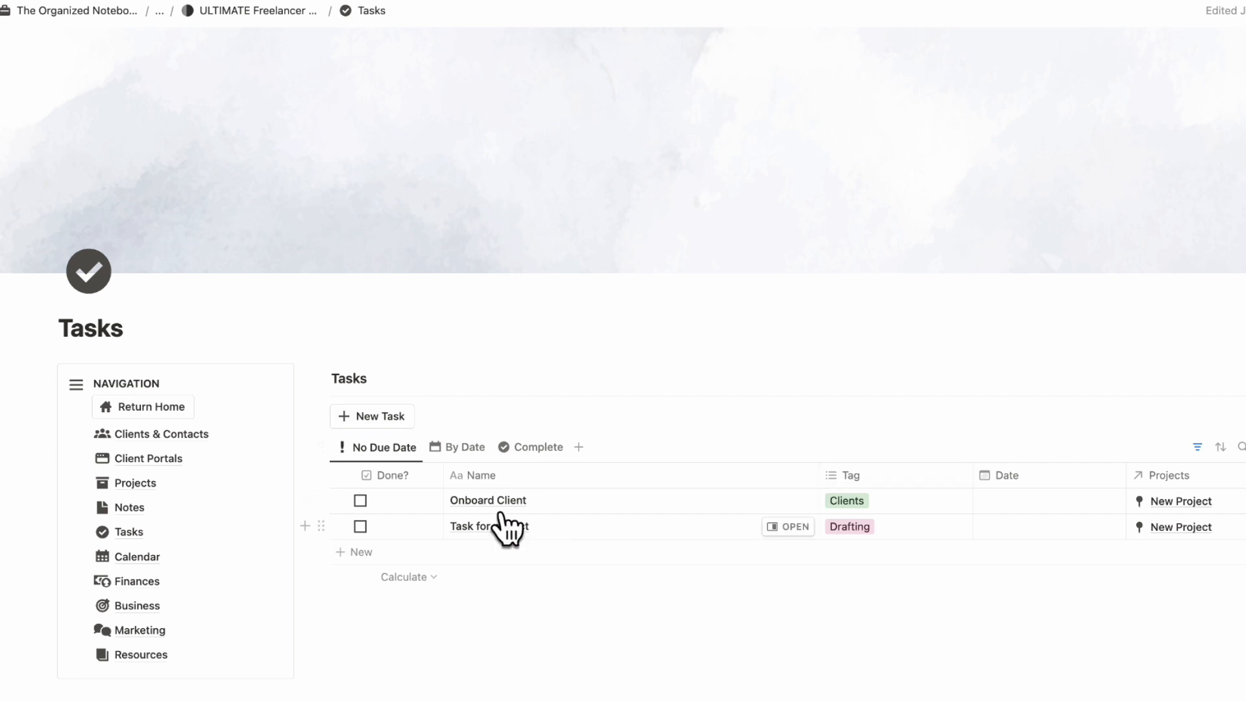
Step: View the tasks by date and the completed tasks, and return to the tasks without a due date
left_click(464, 451)
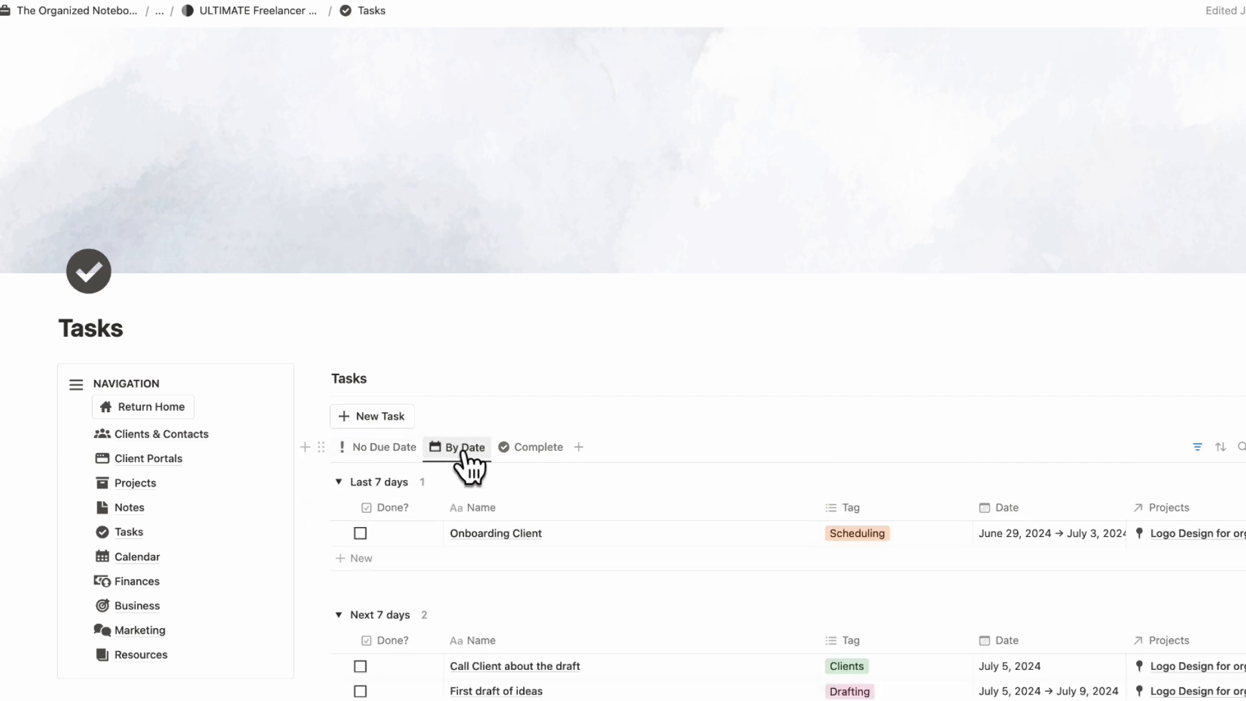
left_click(527, 448)
left_click(403, 449)
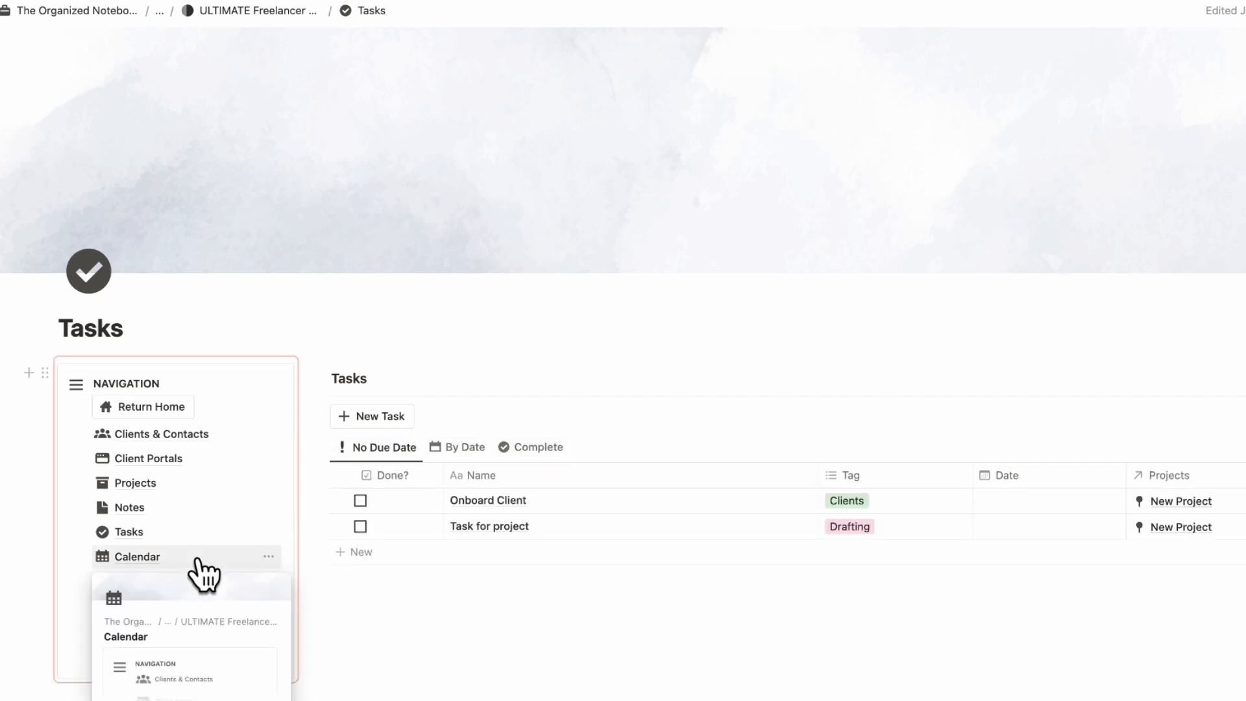
Step: Go to the Calendar page, open the New Event entry on July 3 and tag it Admin
left_click(203, 571)
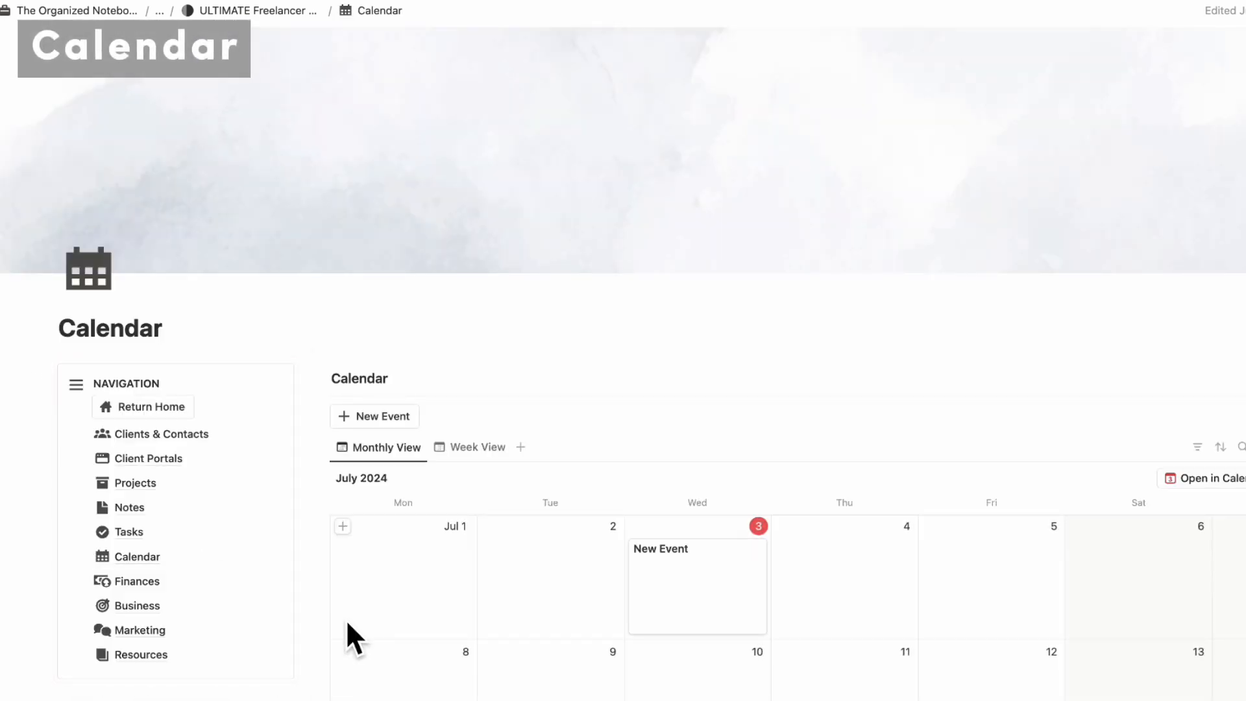
scroll(345, 619, "down", 1)
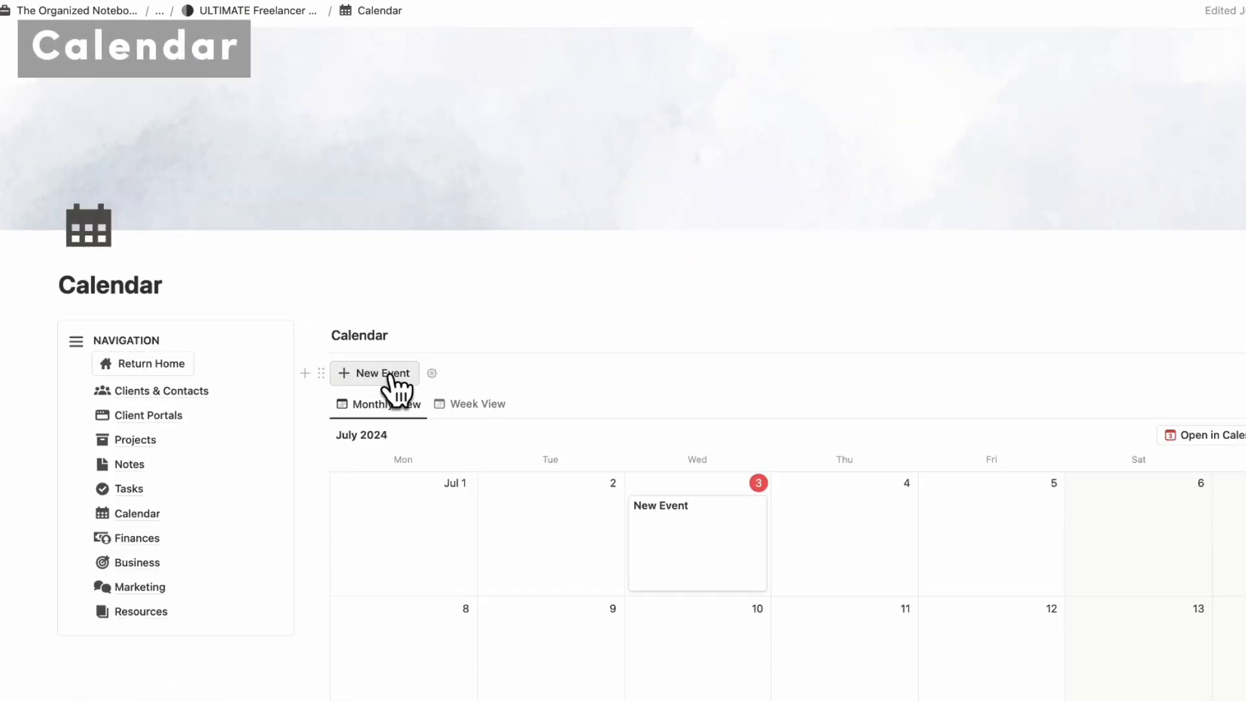
left_click(692, 547)
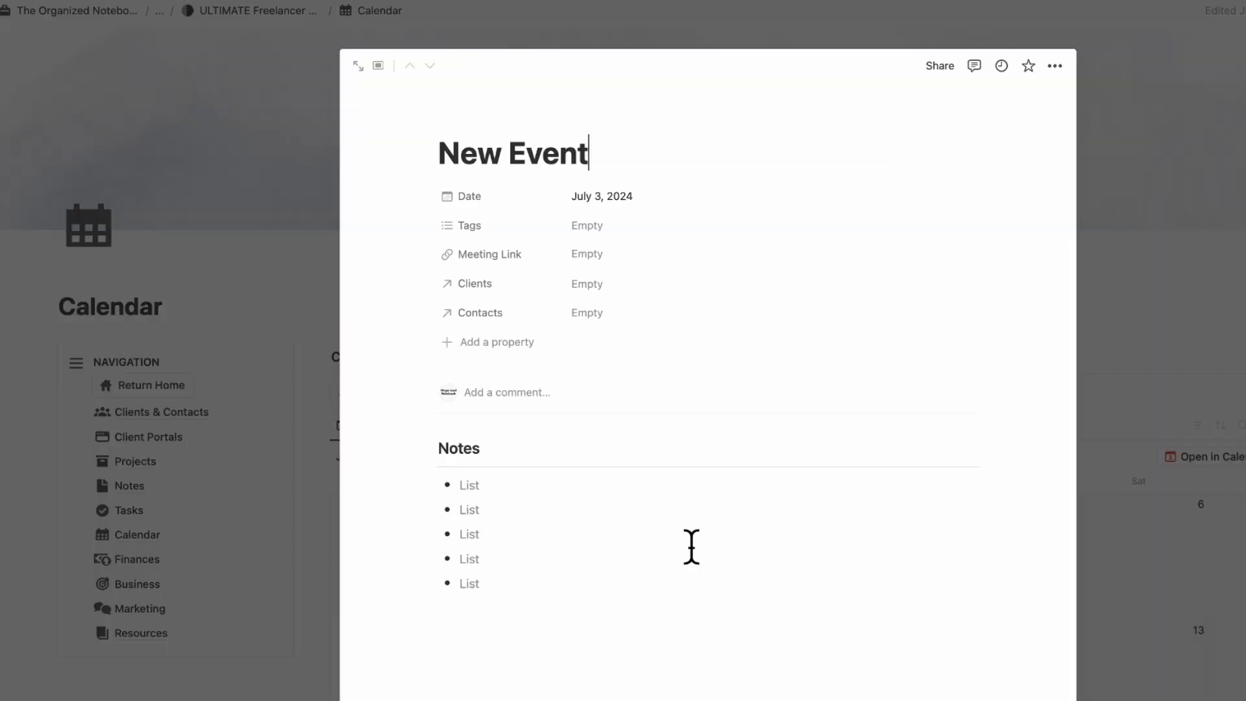
left_click(657, 227)
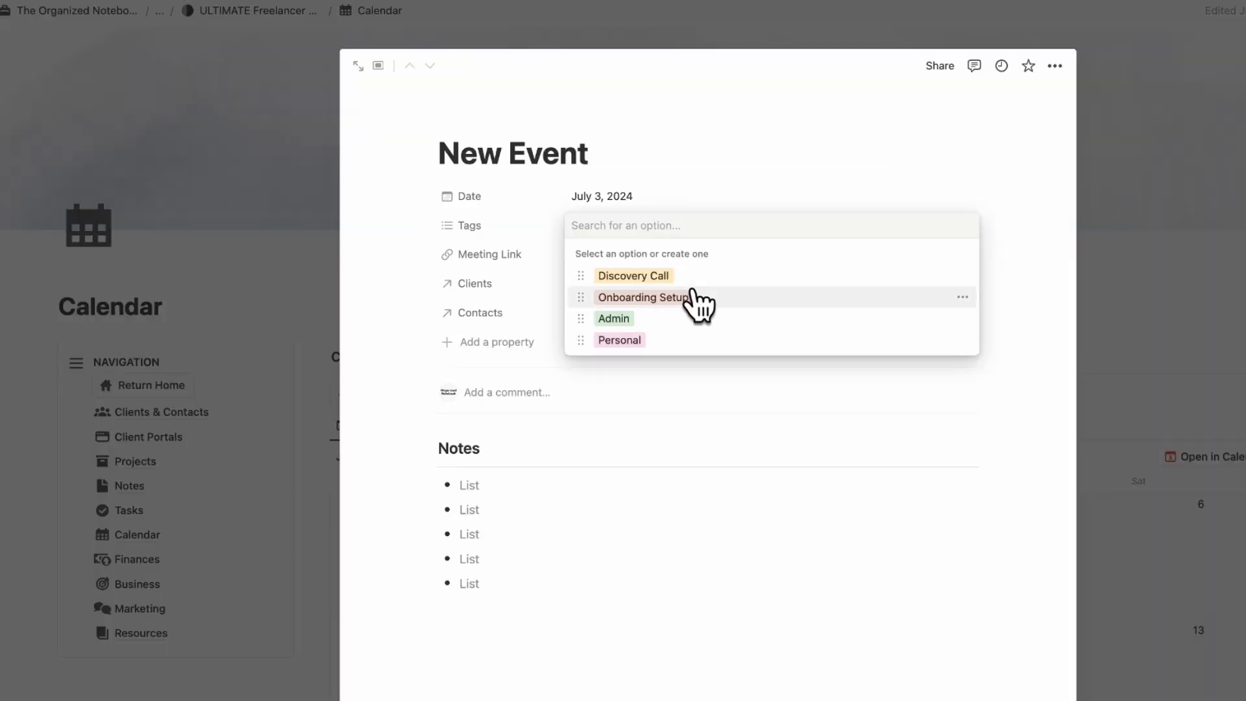
left_click(706, 319)
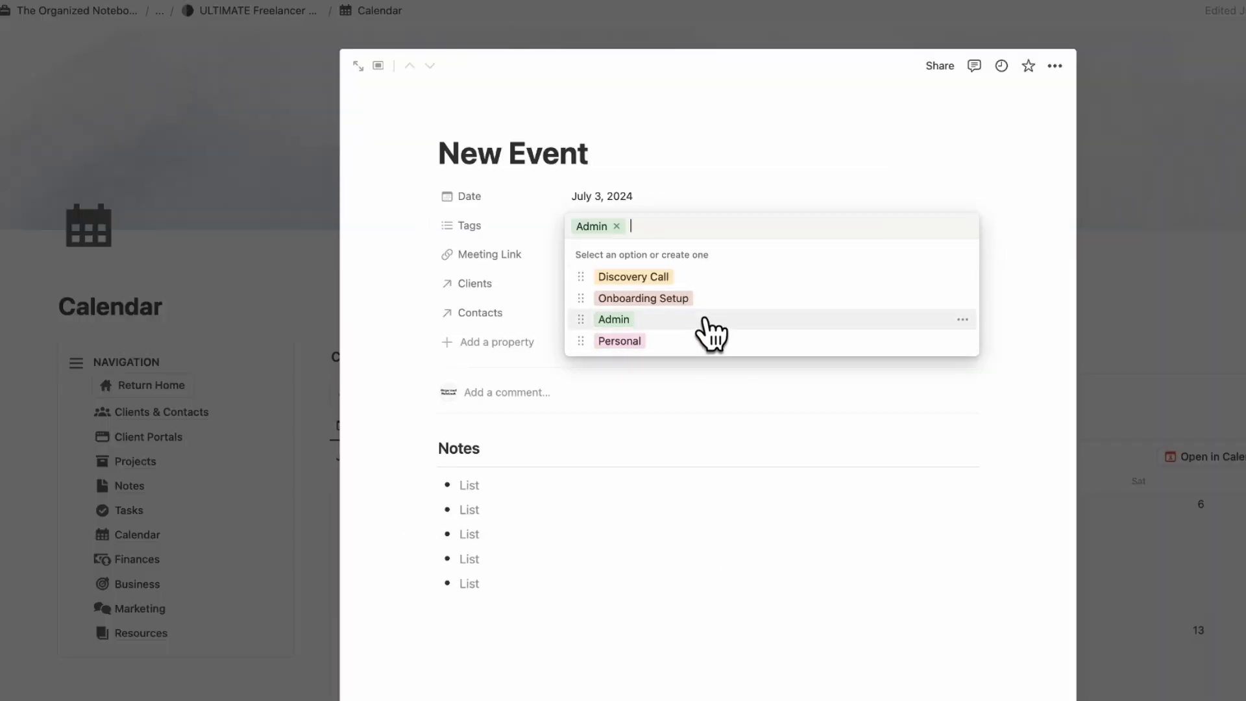
Step: Link the marketing assistant contact to the event and retitle it Marketing Strategy Call
left_click(718, 175)
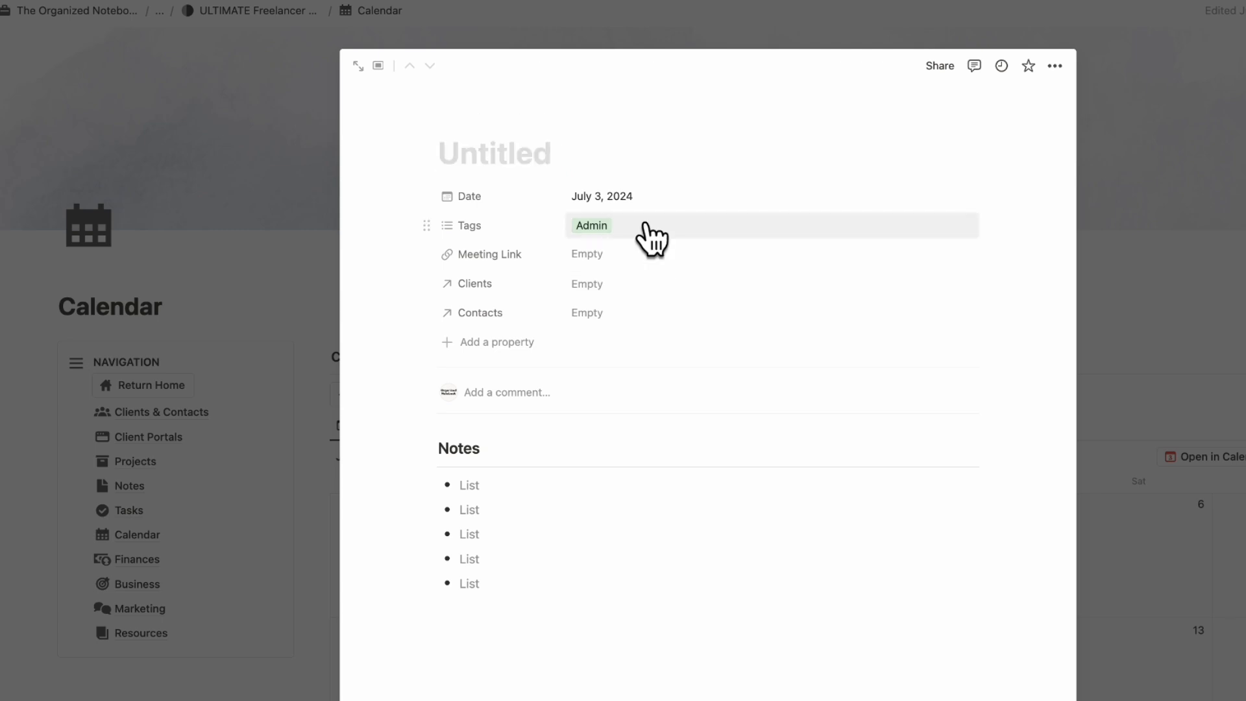
left_click(644, 313)
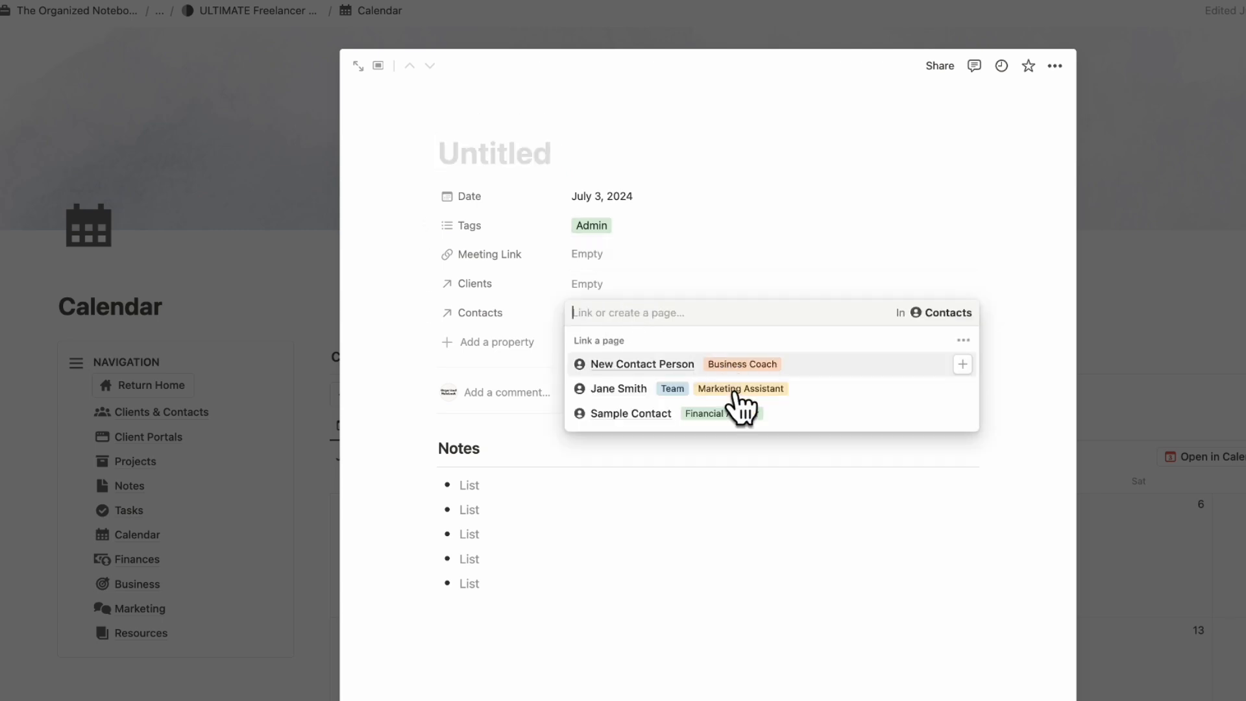
left_click(843, 408)
left_click(798, 287)
left_click(552, 170)
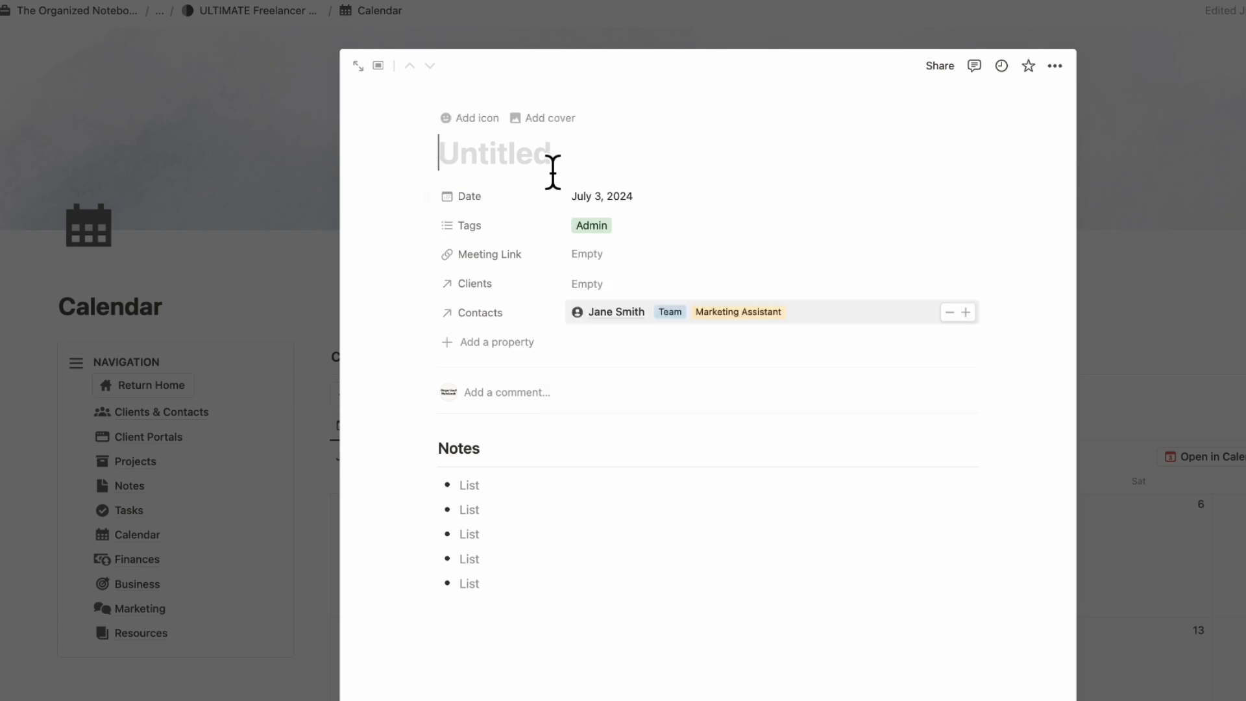
type("Marketing Strategy Call")
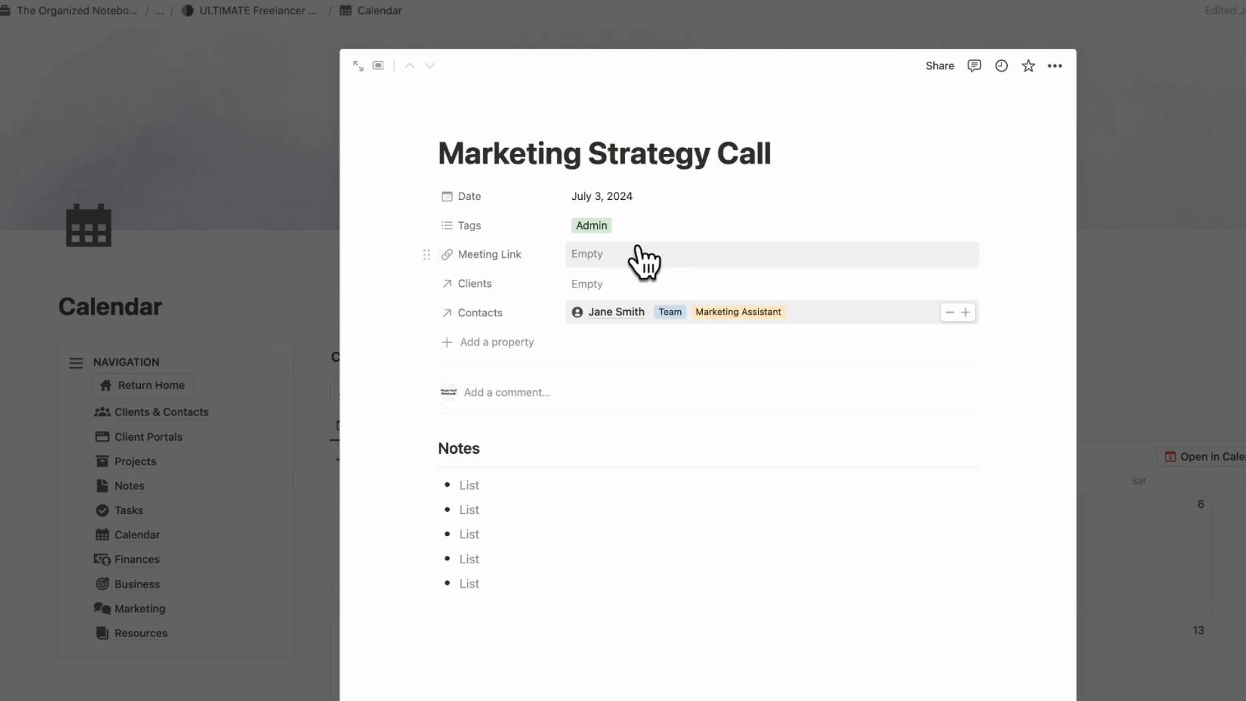
Step: Set the event's meeting link to meetinglink.com and close the event page
left_click(785, 259)
type("meetinglink.com")
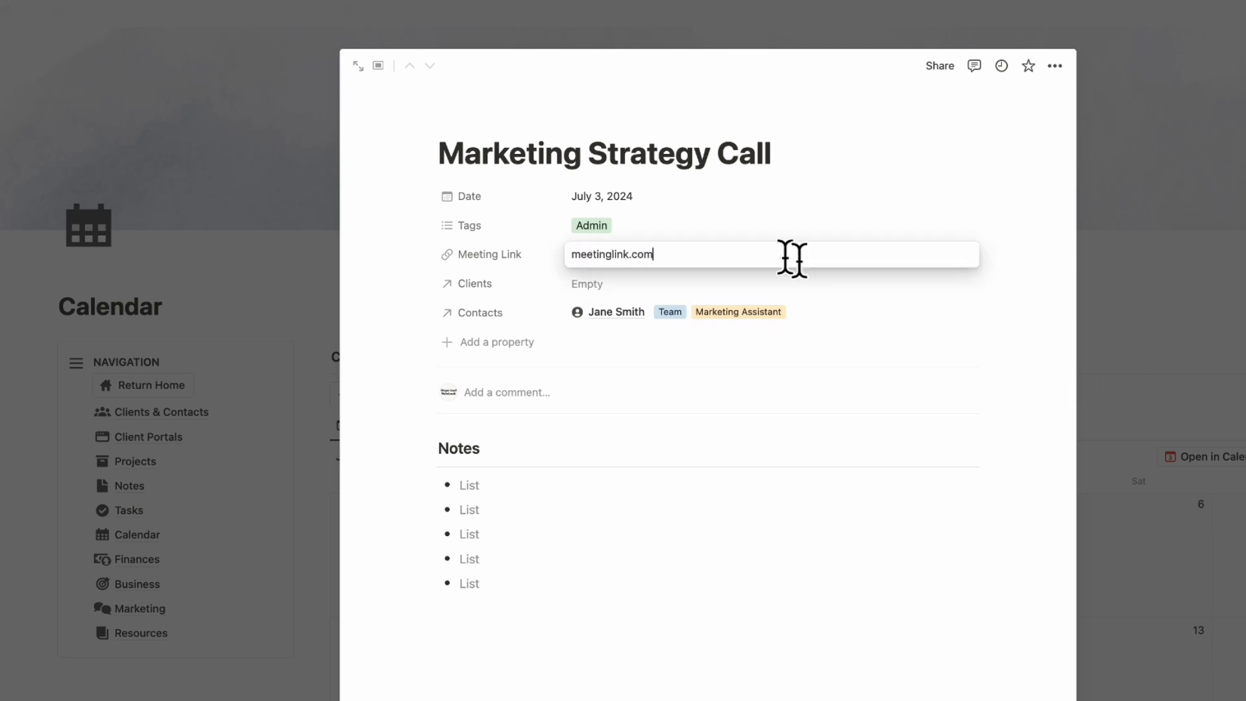
key("Return")
left_click(1169, 312)
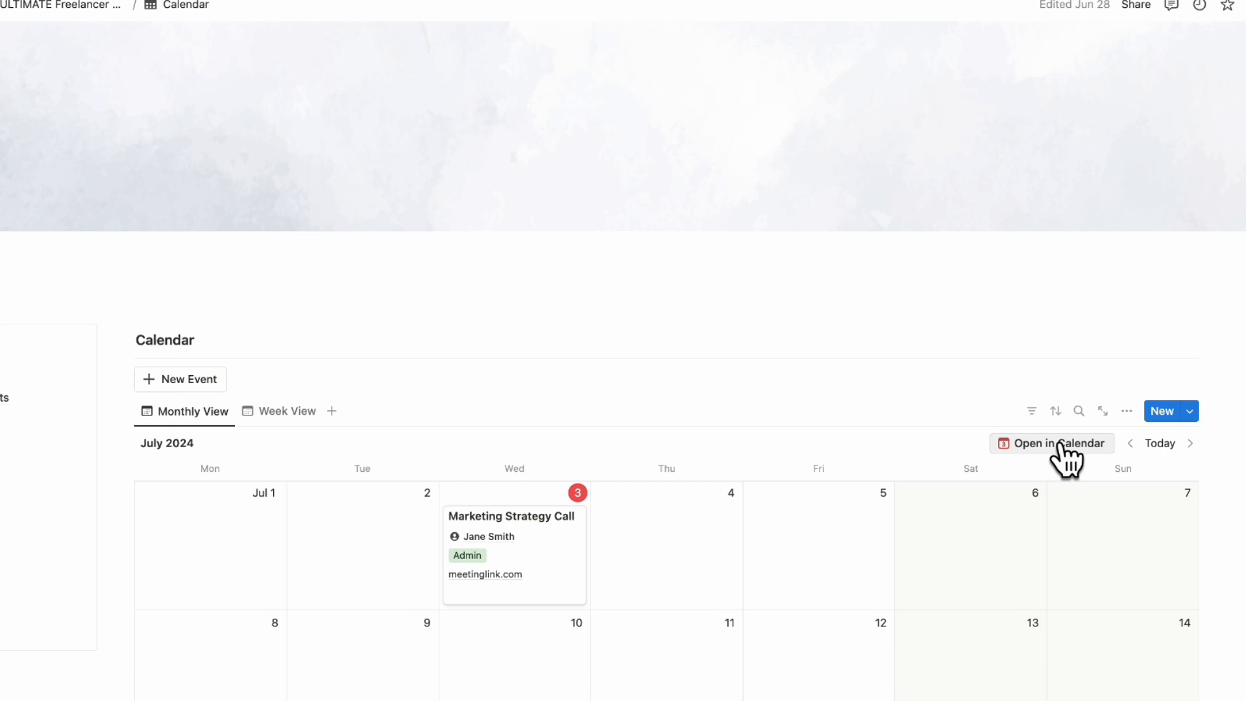
Step: Open the Finances page, create a new invoice in the Invoice Generator, look through its layout and close it
left_click(31, 557)
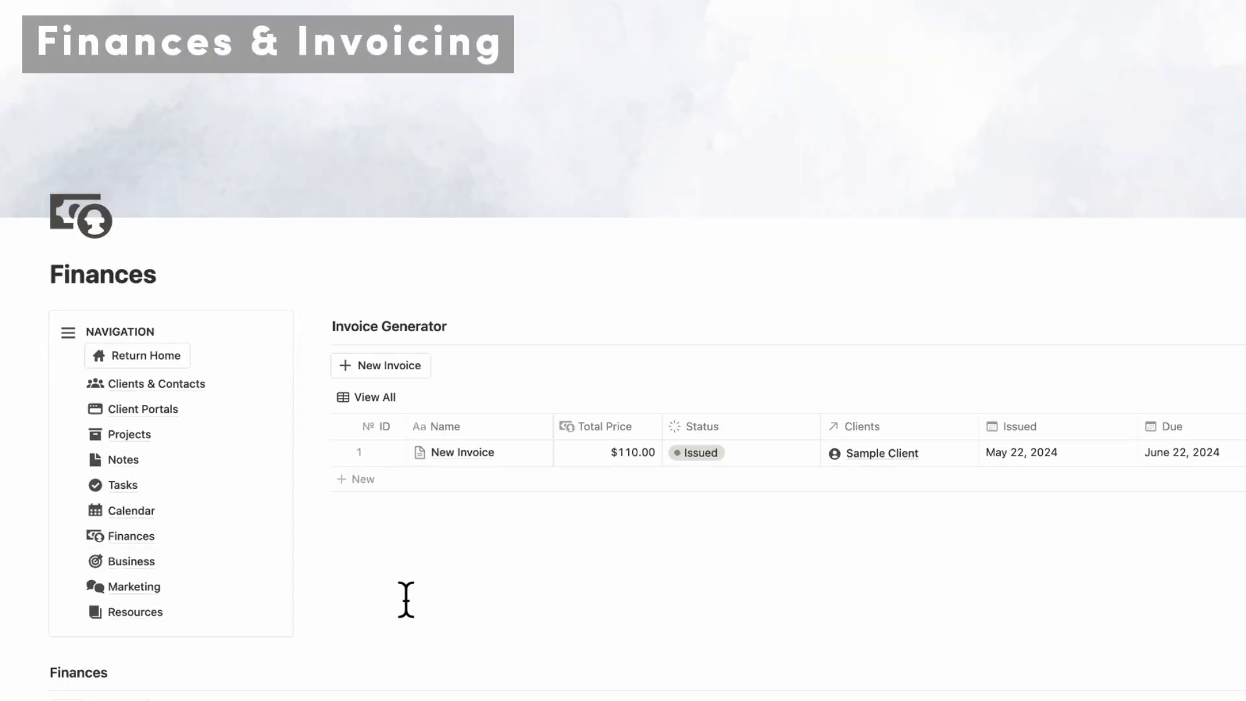
scroll(406, 598, "down", 2)
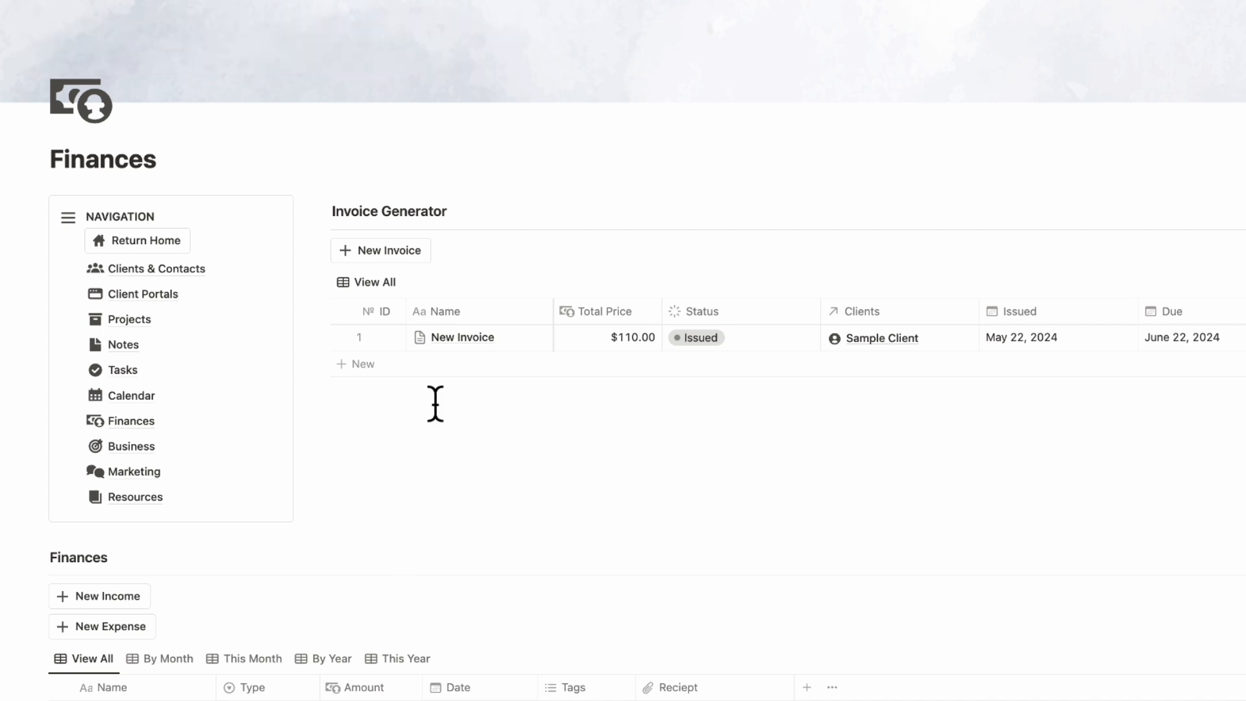
left_click(409, 259)
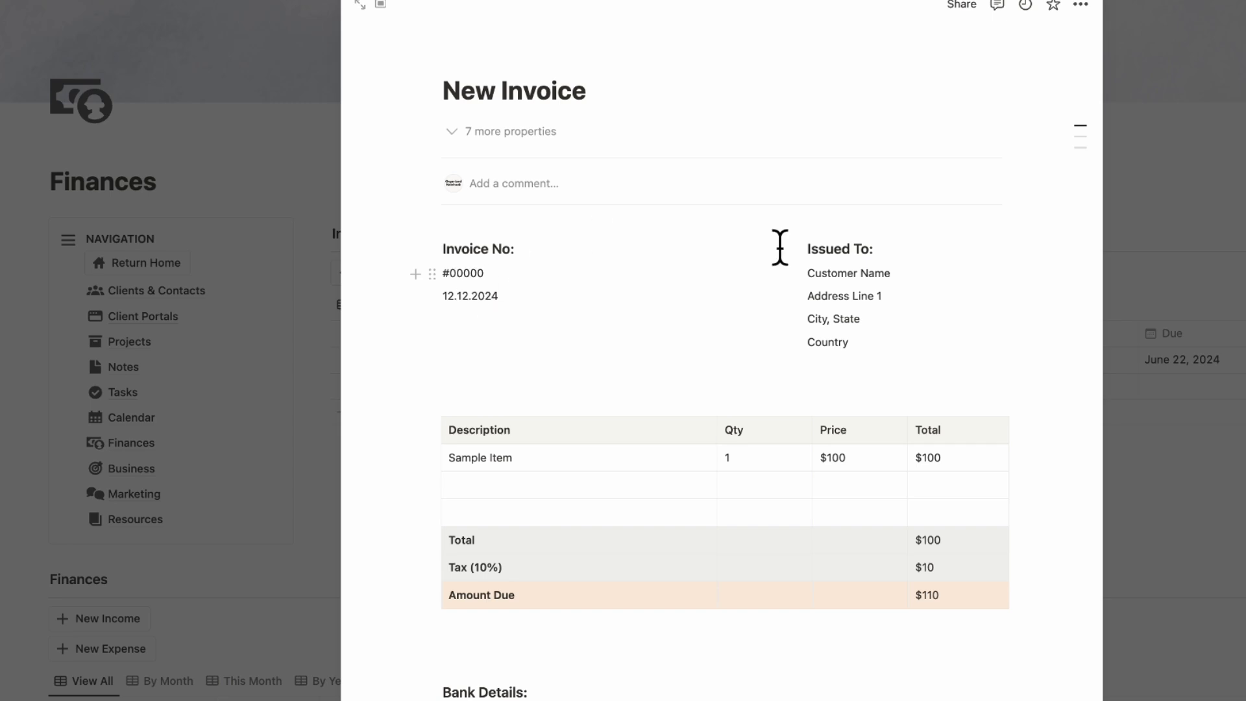
scroll(853, 403, "down", 5)
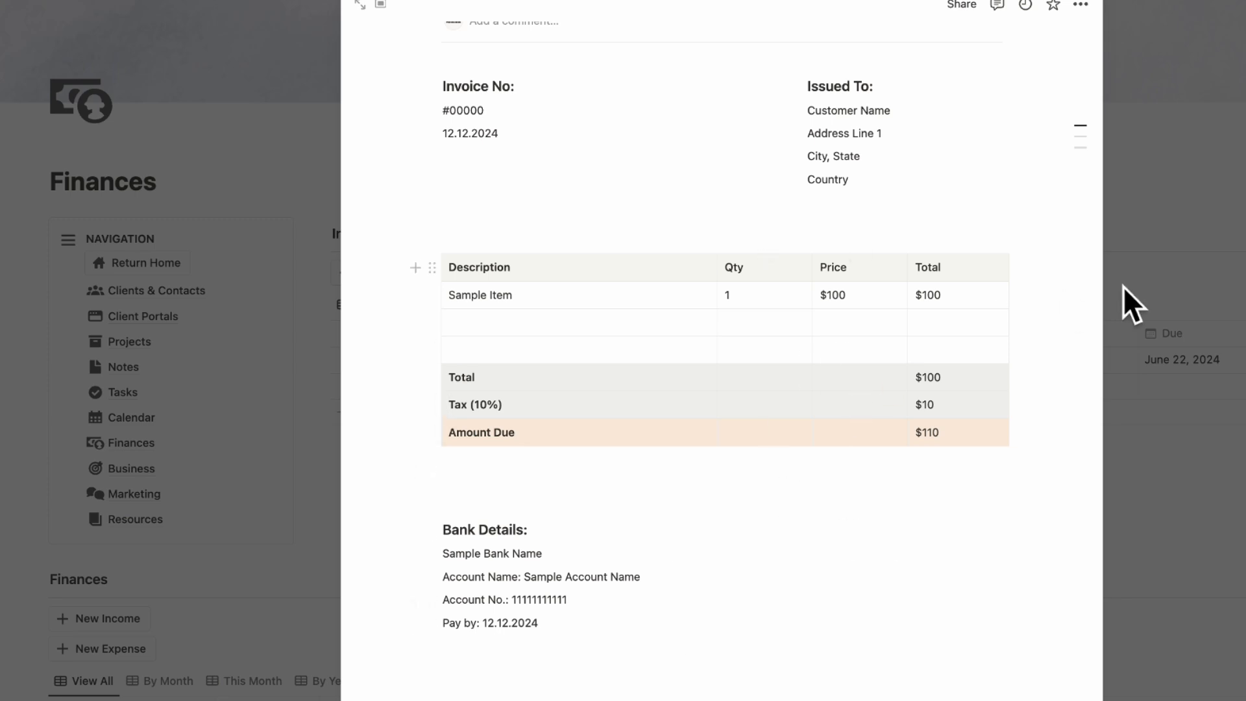
scroll(920, 301, "up", 5)
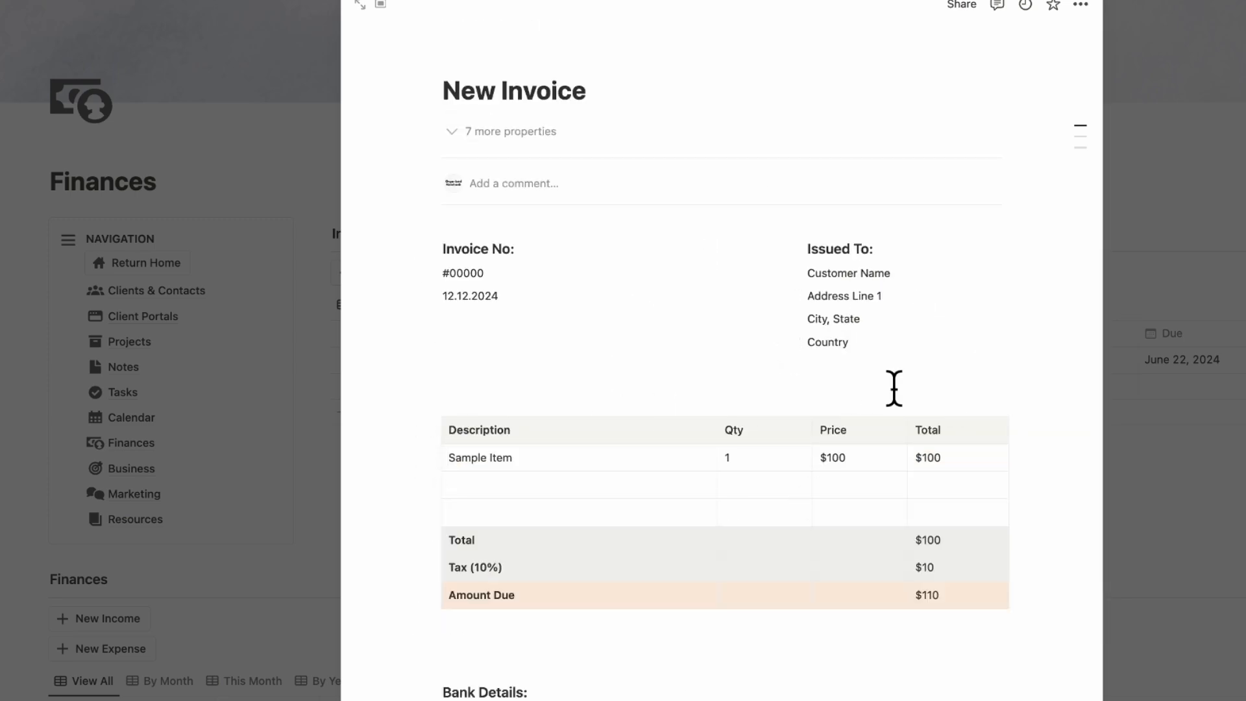
left_click(1176, 229)
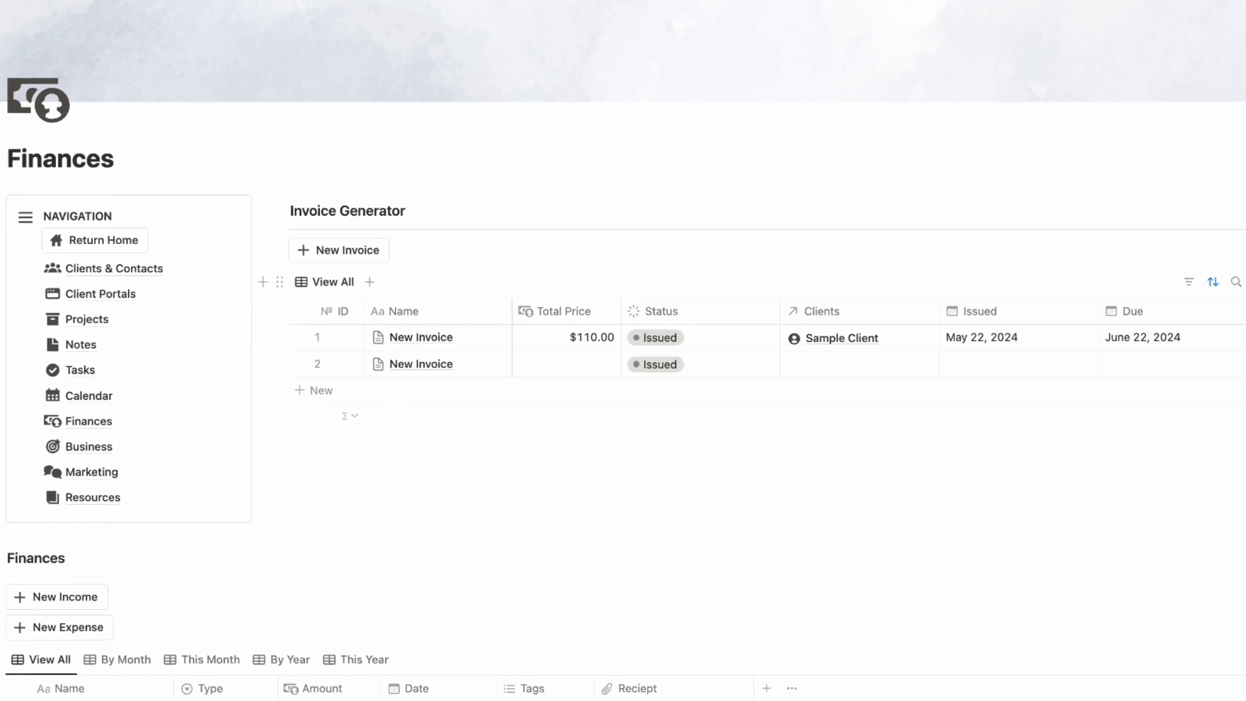
Step: Open the default New Invoice template for editing, examine its contents down to the bank details, and close it
left_click(1243, 281)
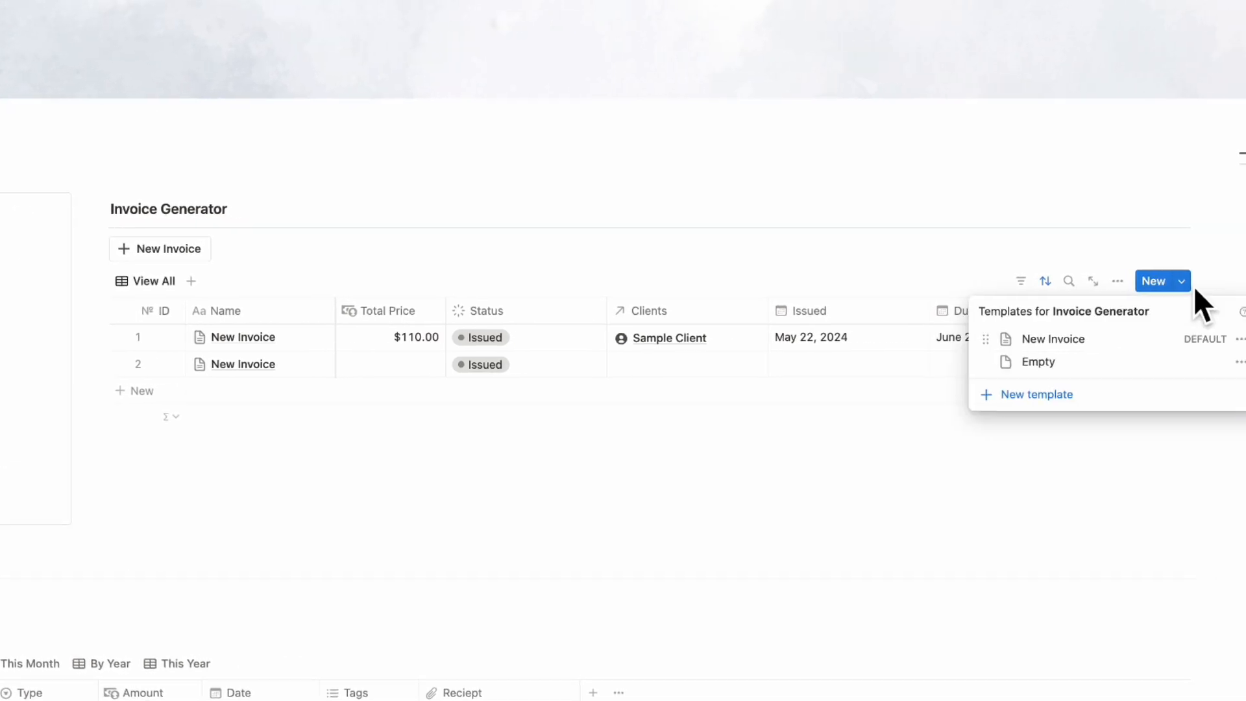
left_click(1236, 339)
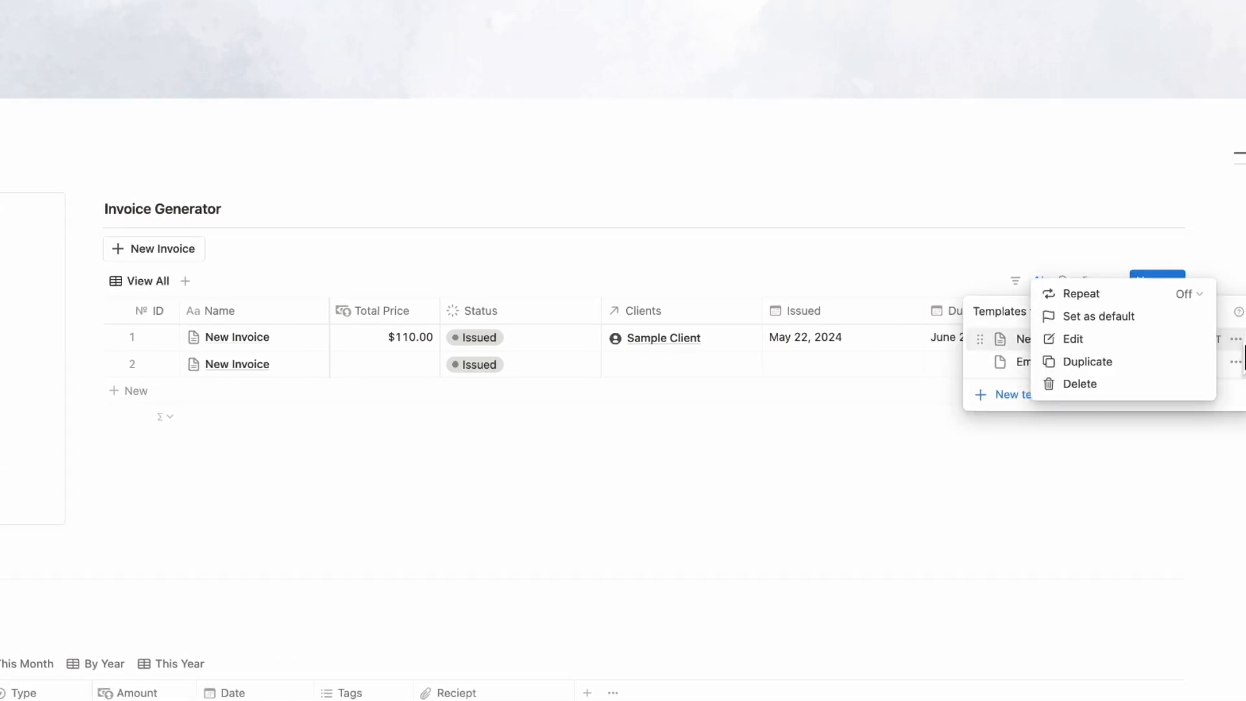
left_click(1174, 339)
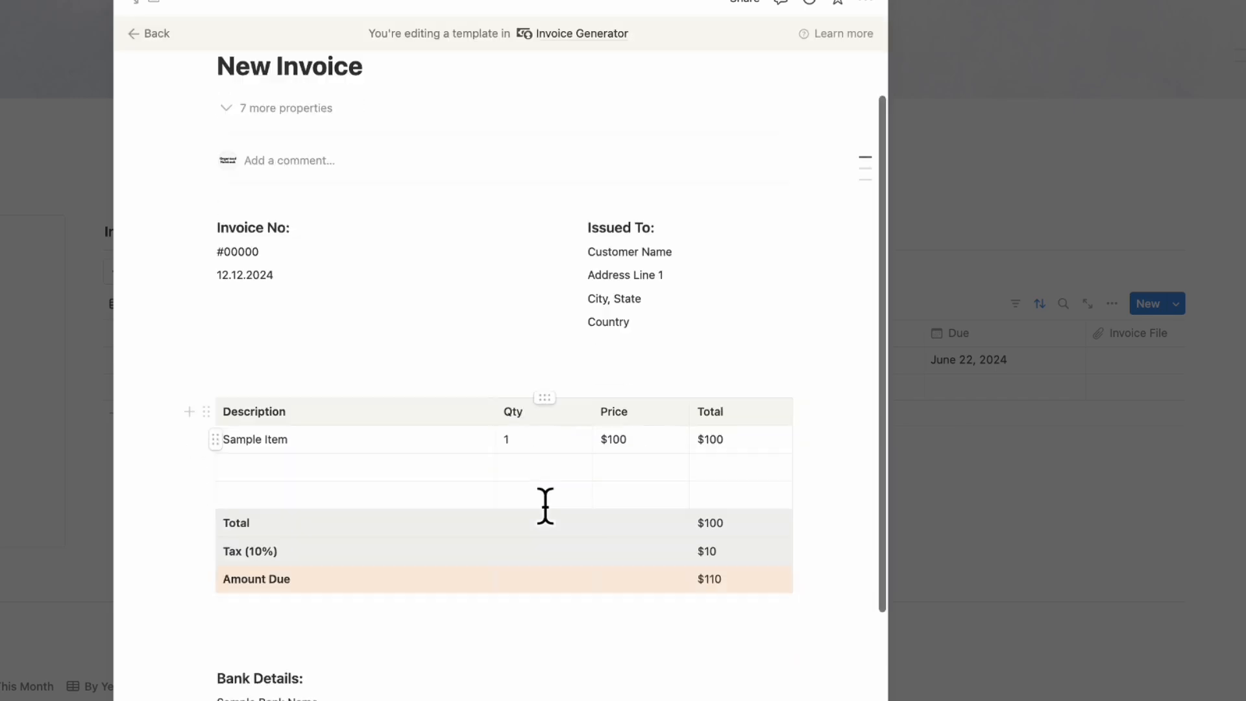
scroll(546, 506, "down", 3)
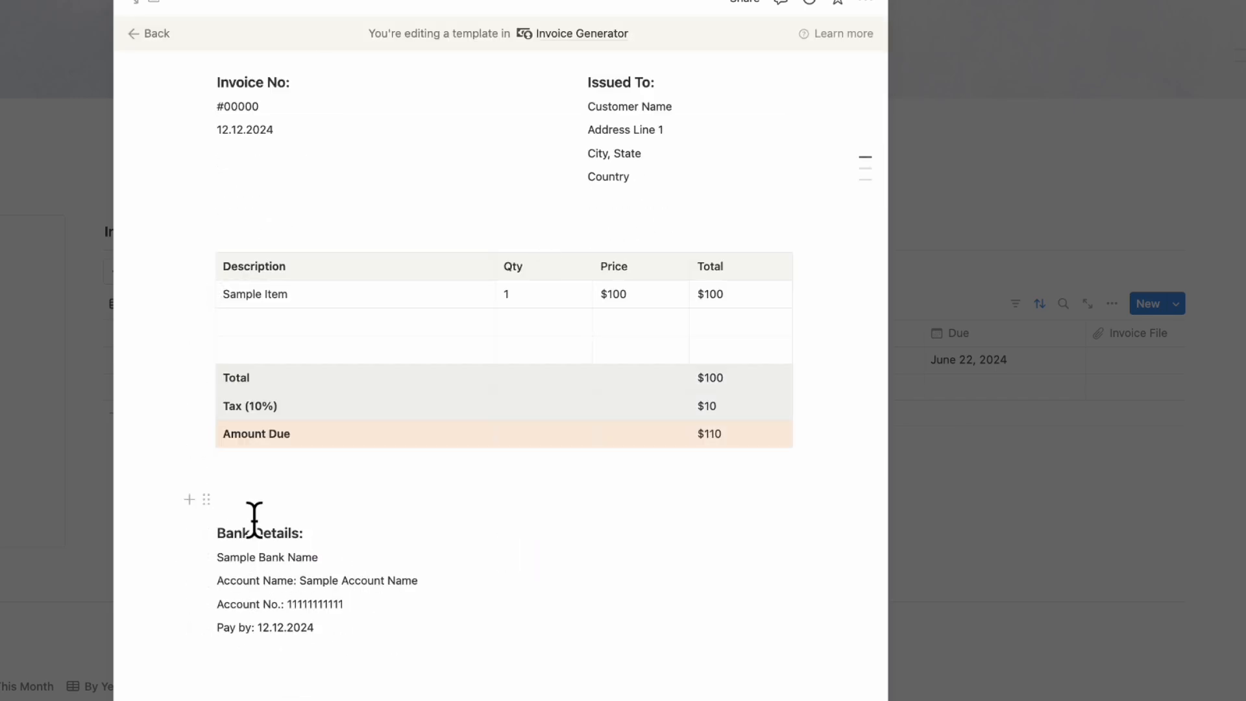
scroll(255, 516, "up", 4)
scroll(255, 516, "down", 4)
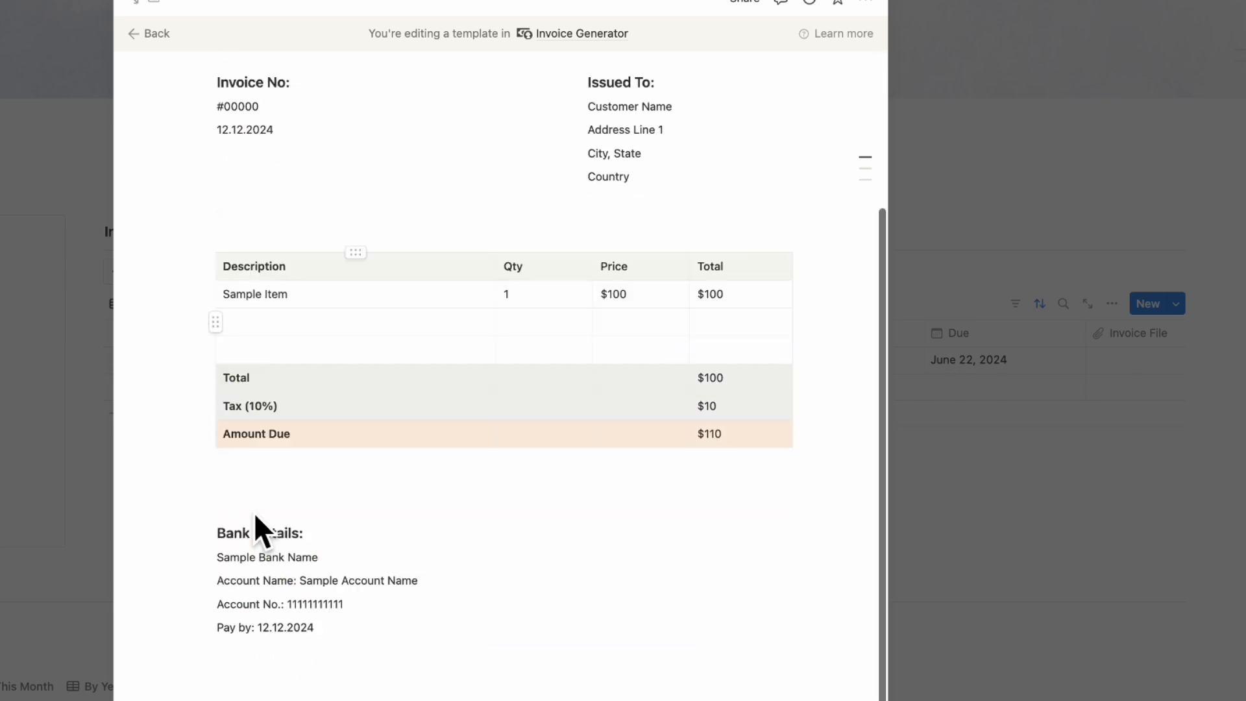
scroll(710, 375, "up", 4)
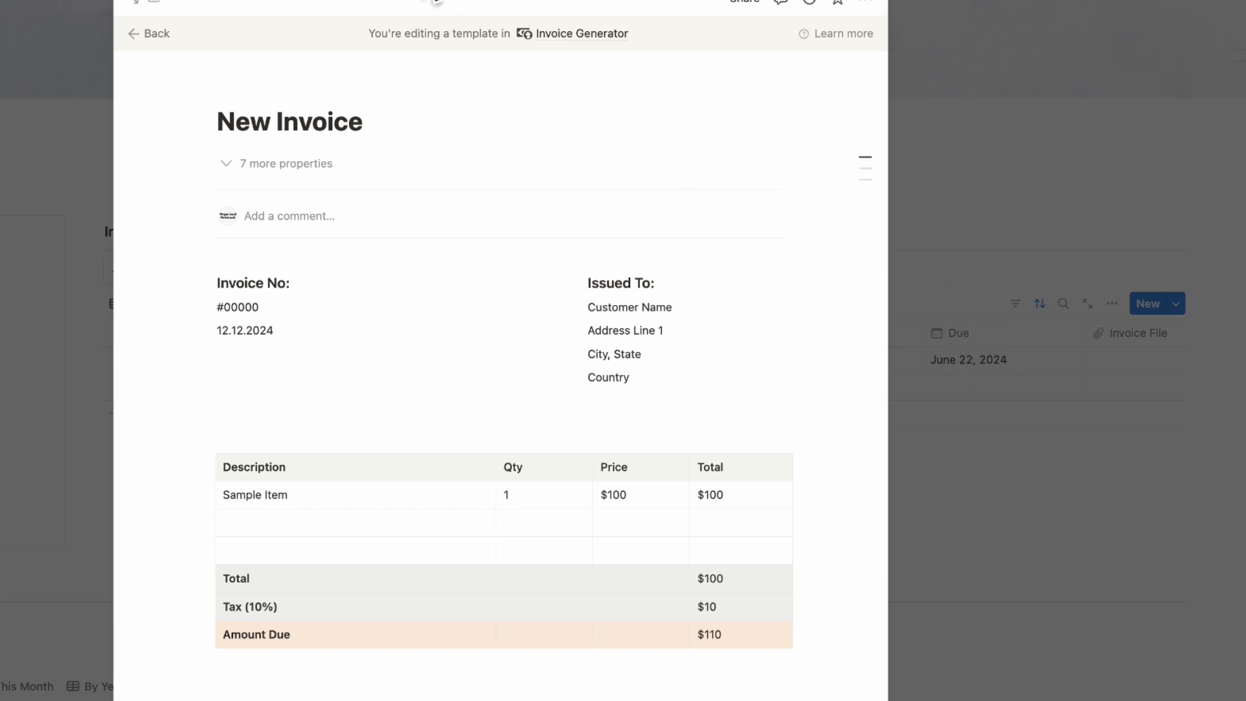
key("Escape")
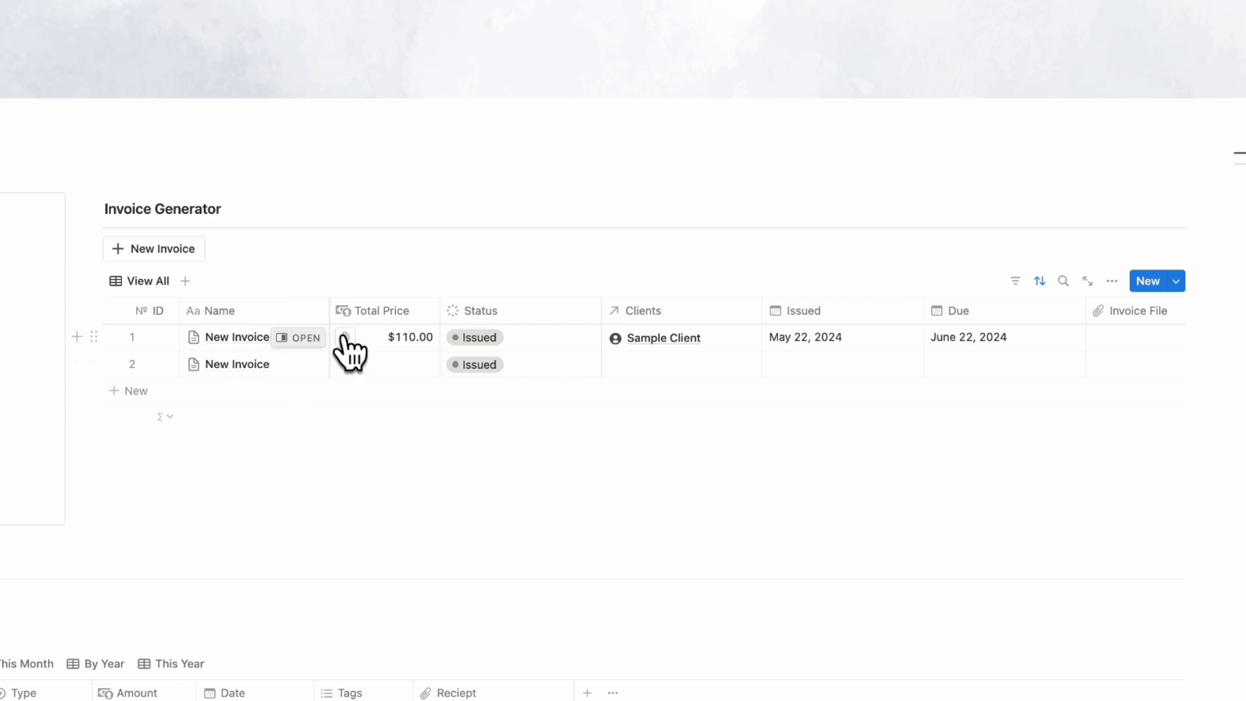
Step: Open the first New Invoice, look at its export settings with PDF as the format, and cancel the export
left_click(299, 338)
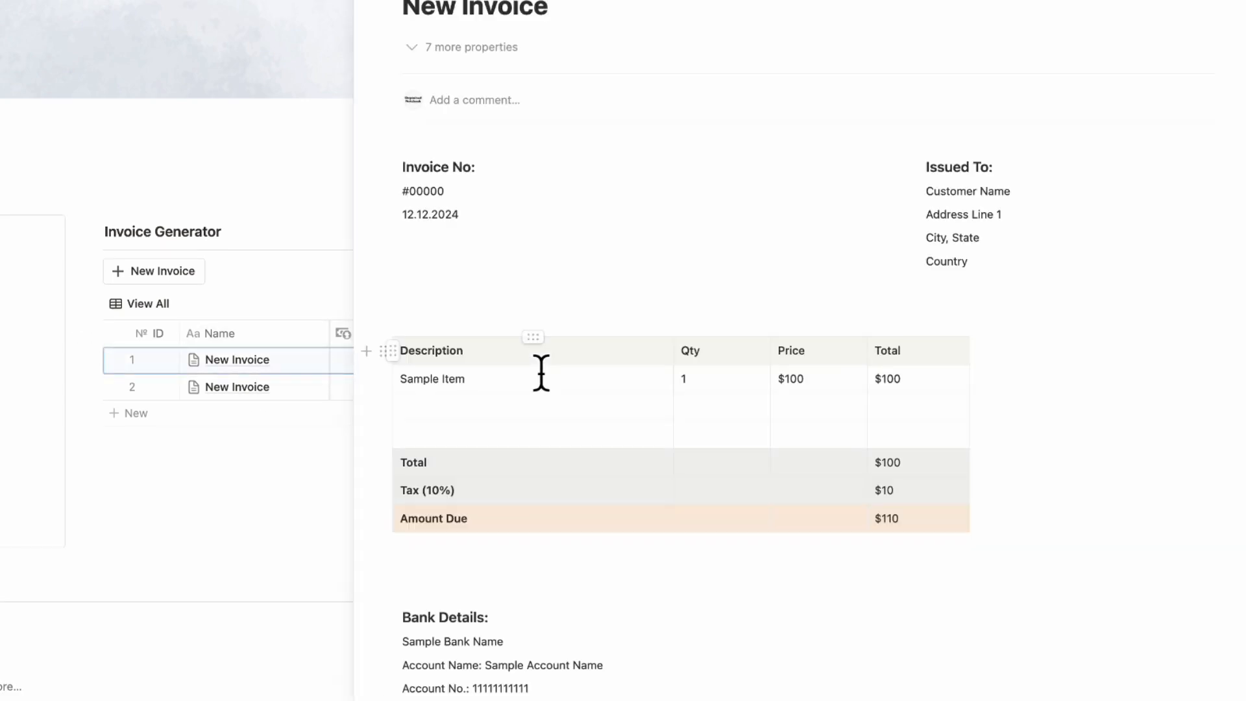
scroll(541, 373, "down", 1)
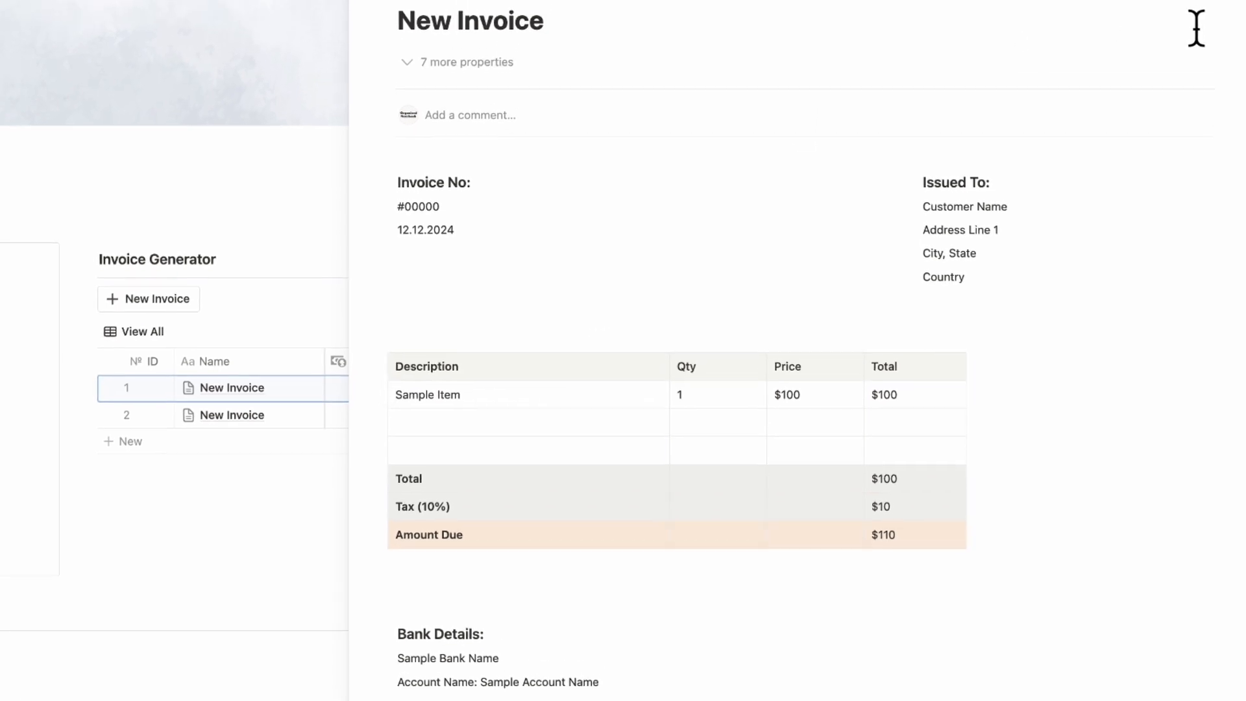
left_click(1234, 15)
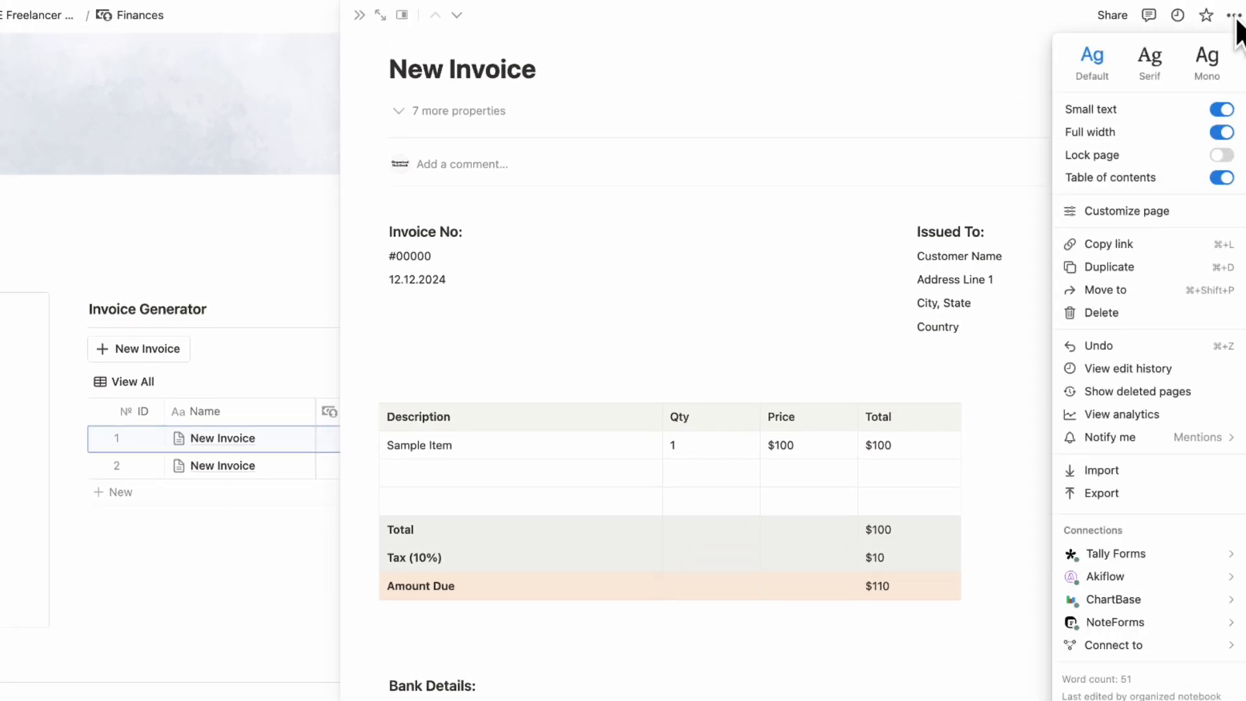
left_click(1153, 493)
left_click(577, 362)
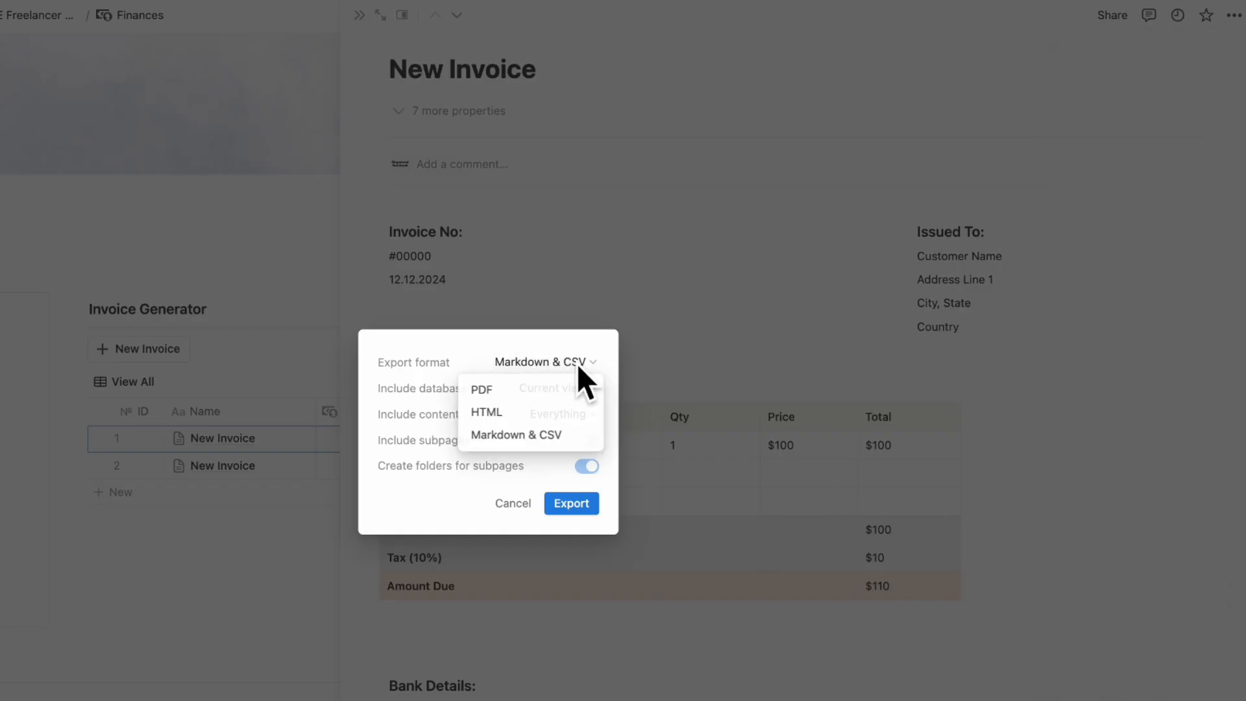
left_click(564, 390)
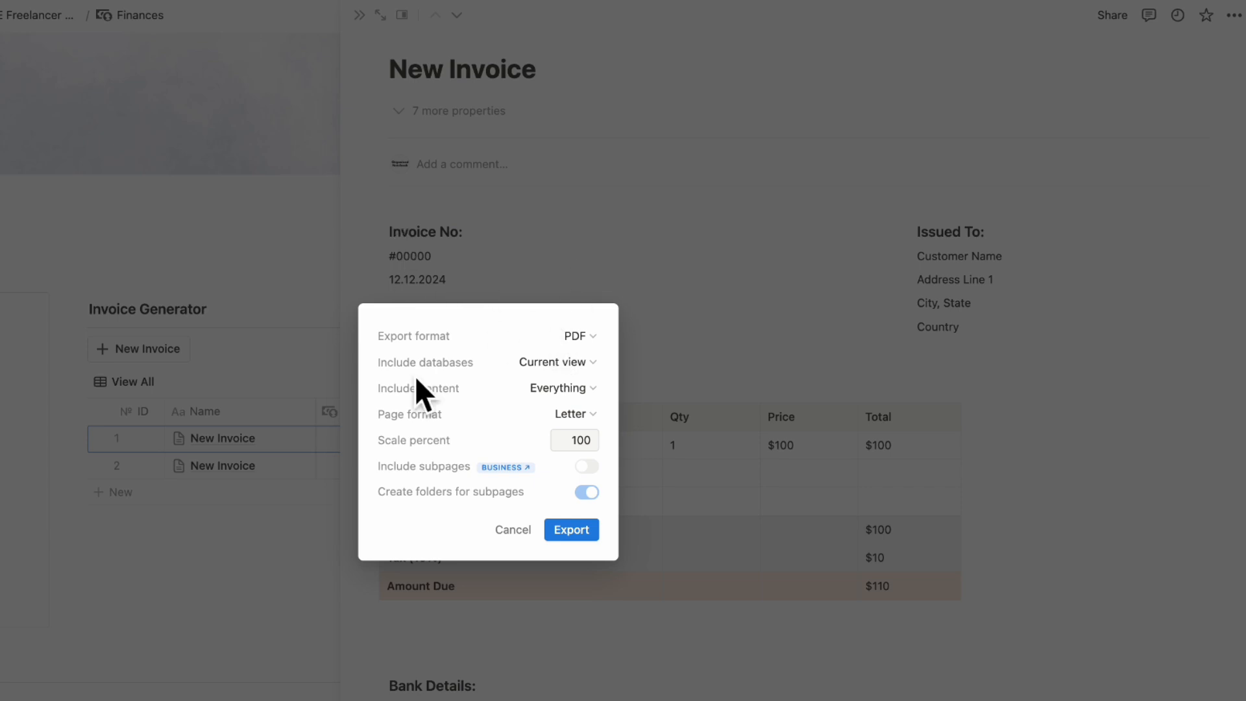
left_click(511, 529)
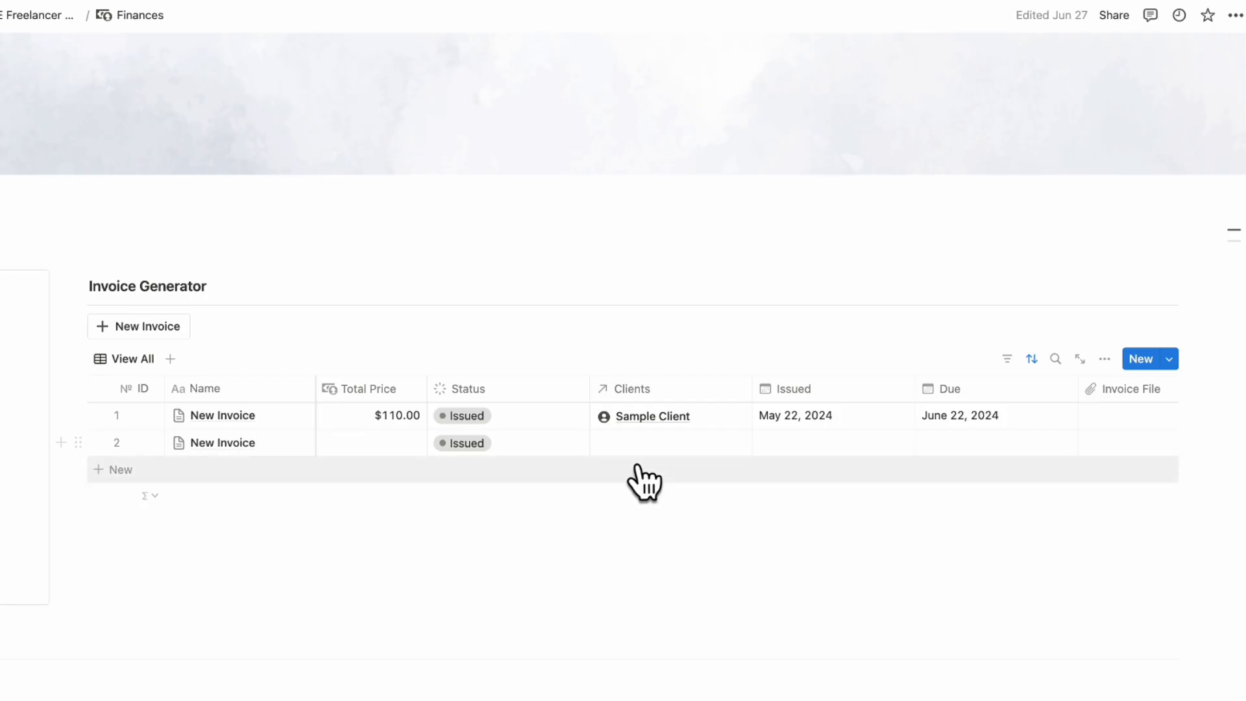
Step: Examine the second invoice's file upload options and due date picker in the Invoice Generator, leaving both fields empty
scroll(687, 465, "right", 3)
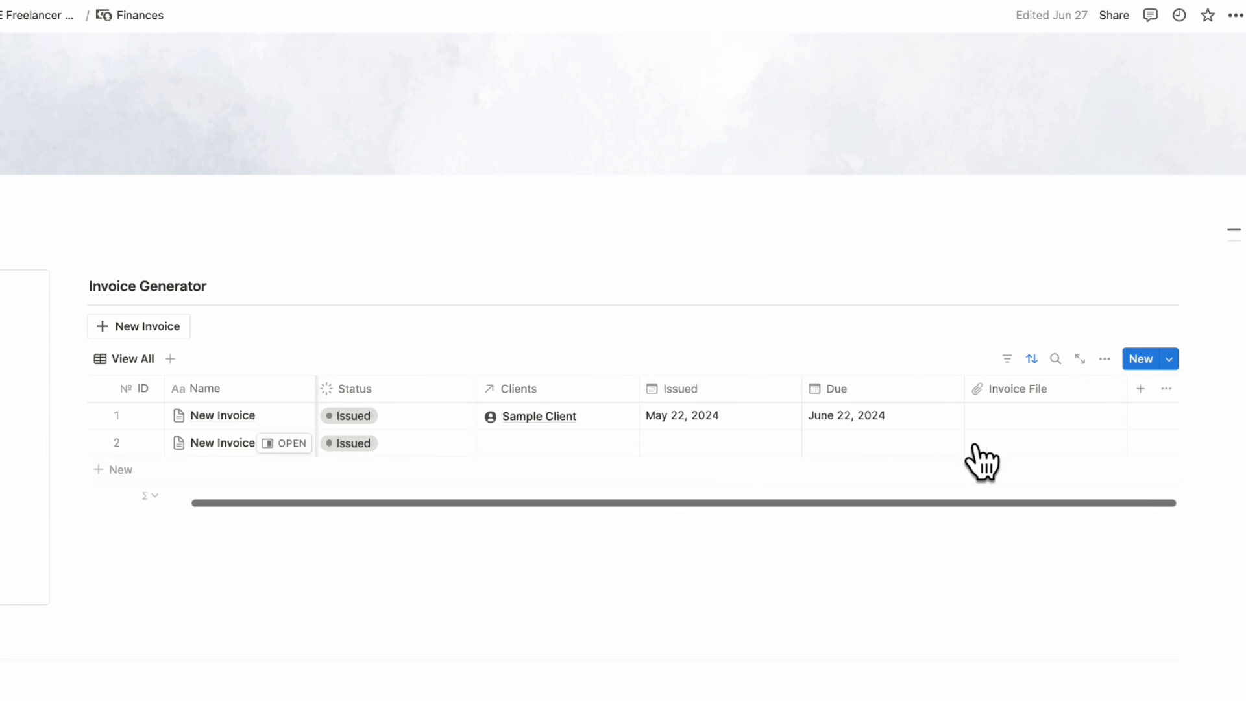
left_click(1015, 445)
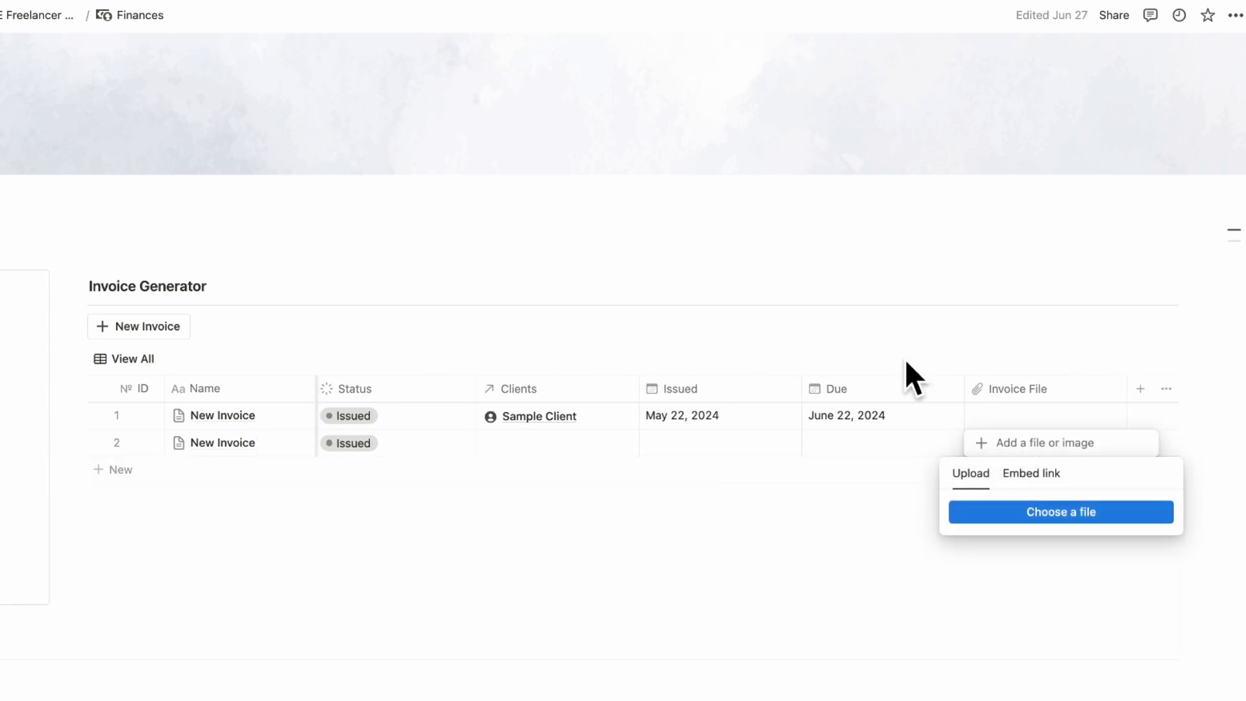
key("Escape")
key("Escape")
left_click(840, 447)
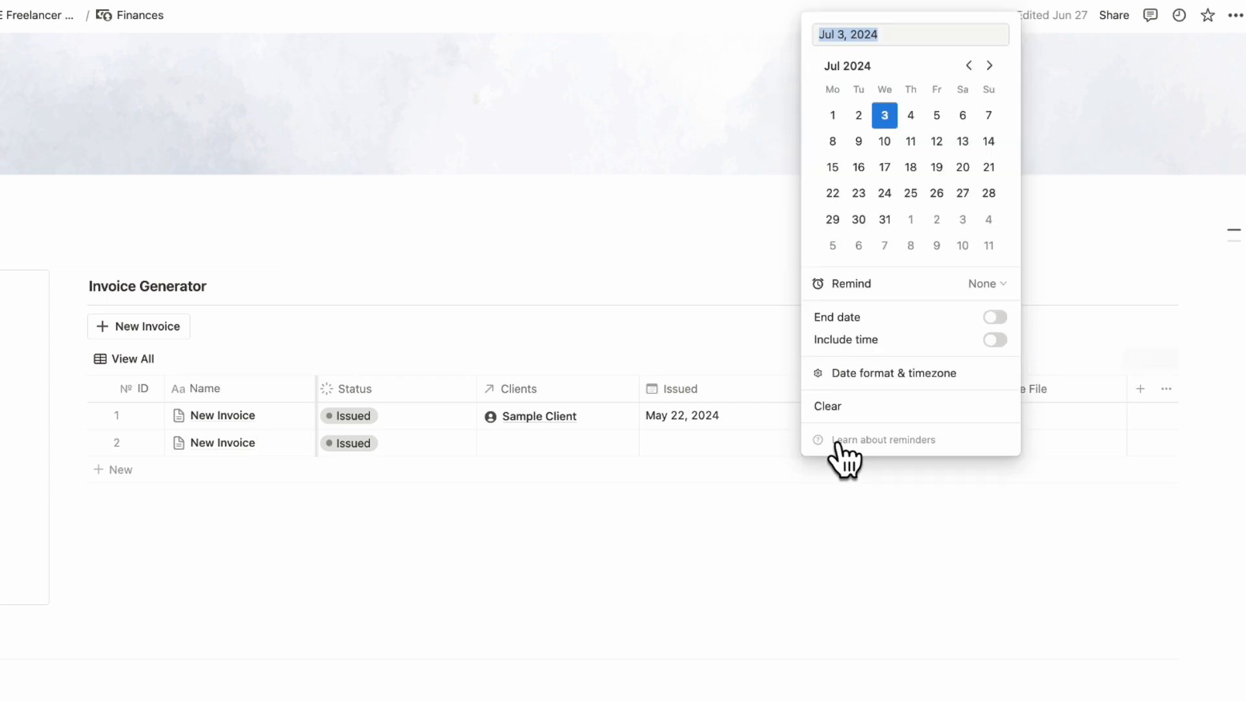
key("Escape")
scroll(723, 453, "left", 3)
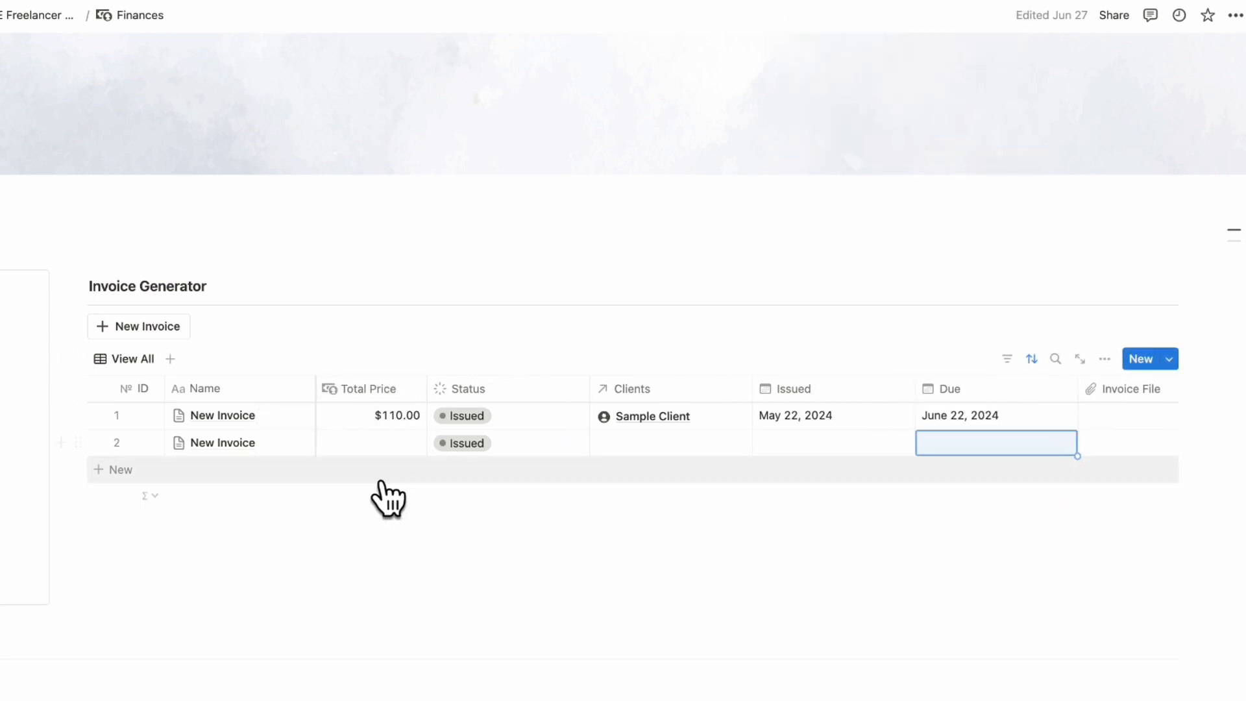
Step: Create a new expense in Finances titled Epidemic Sound Subscription with an amount of -15
scroll(383, 483, "down", 5)
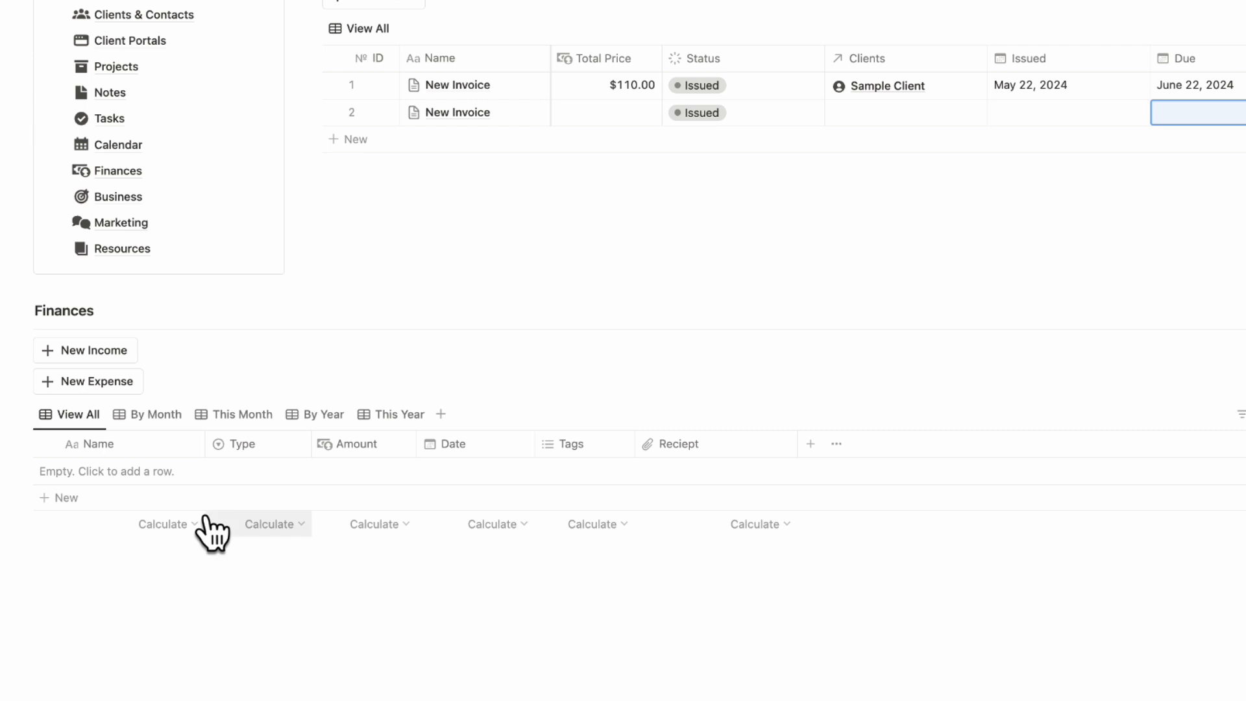
left_click(205, 603)
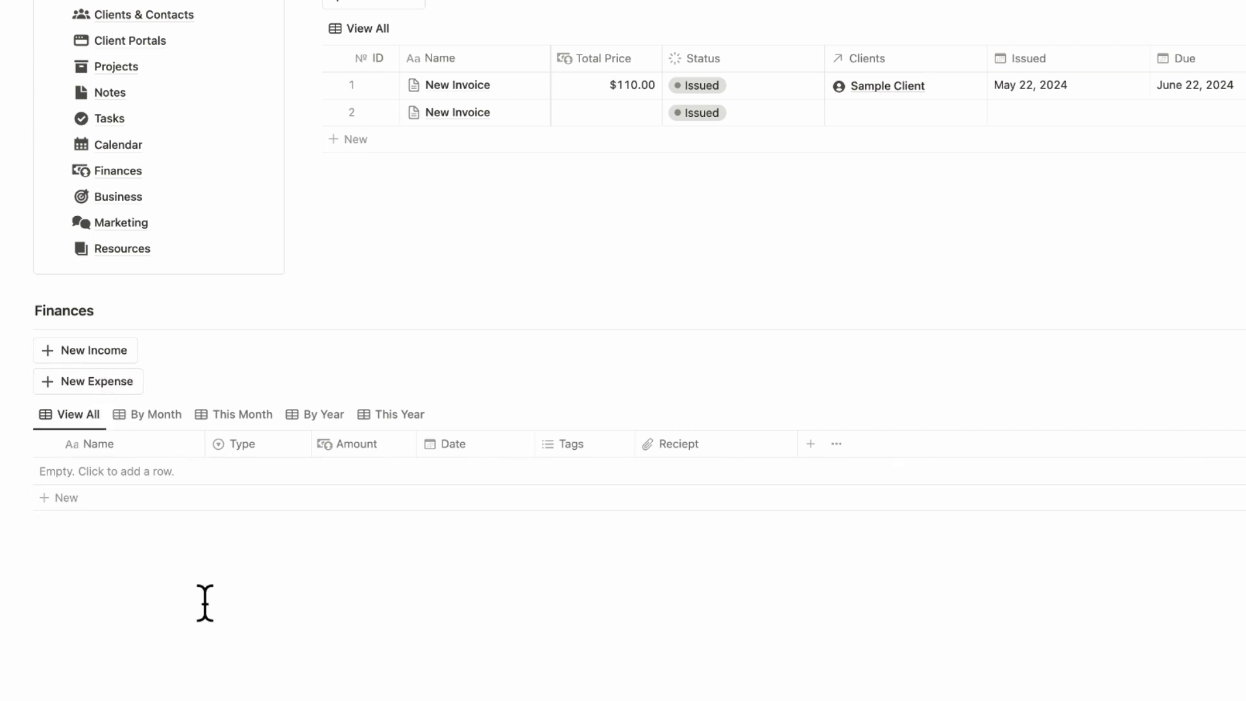
left_click(111, 385)
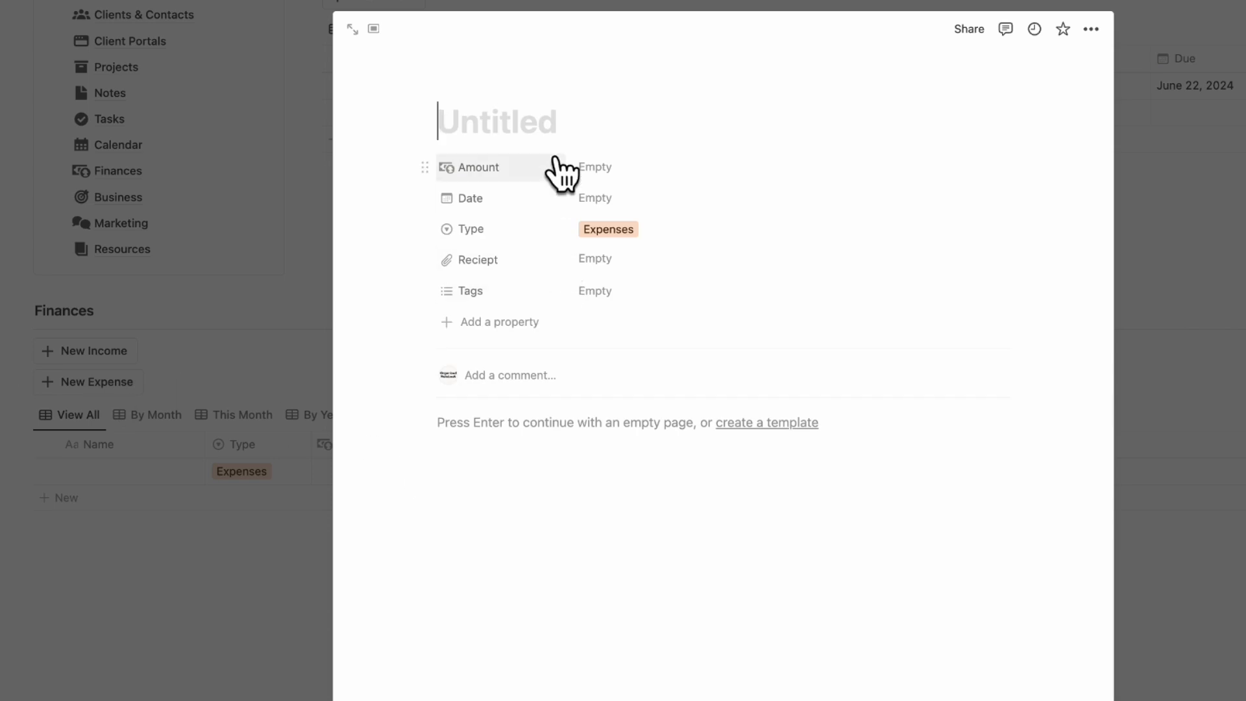
type("Epidemic S")
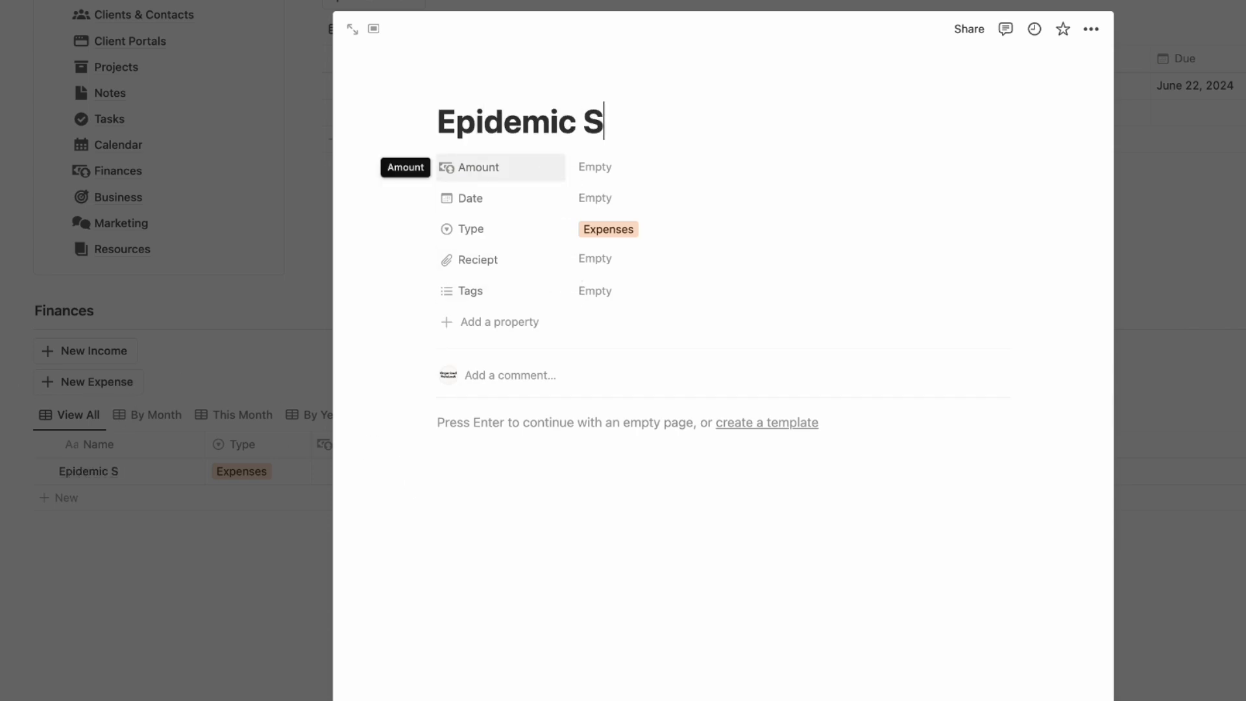
type("ription")
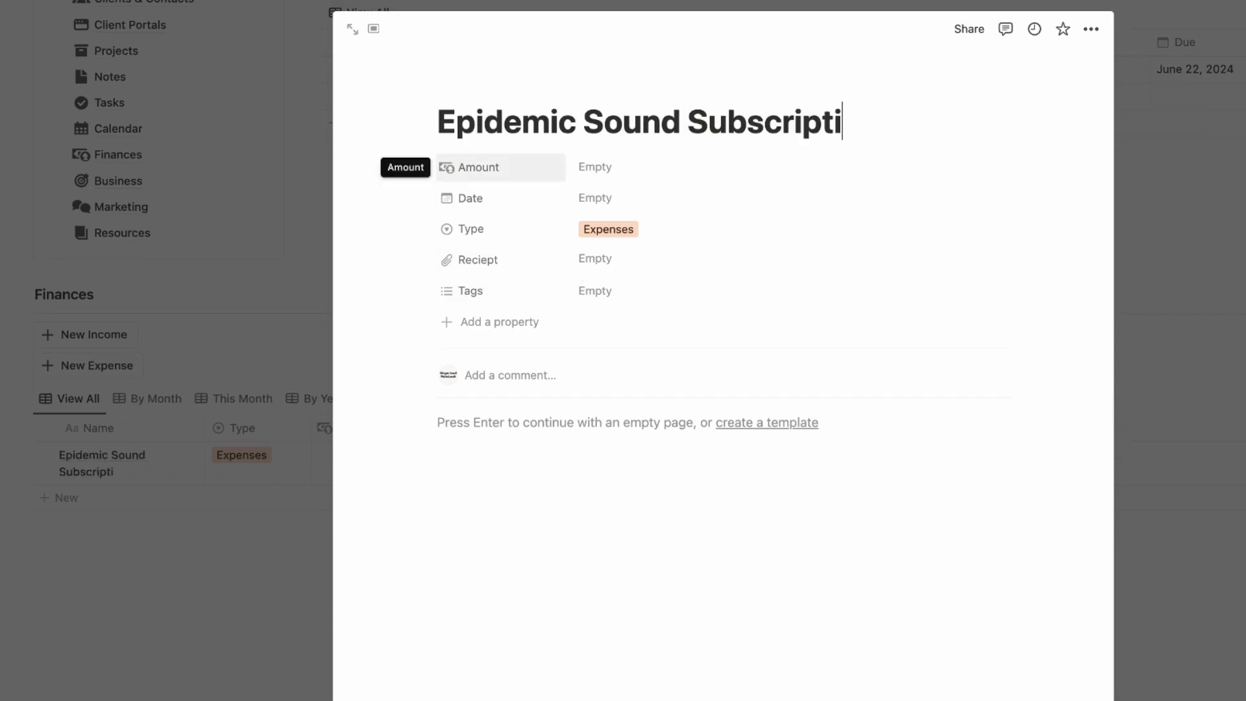
left_click(692, 172)
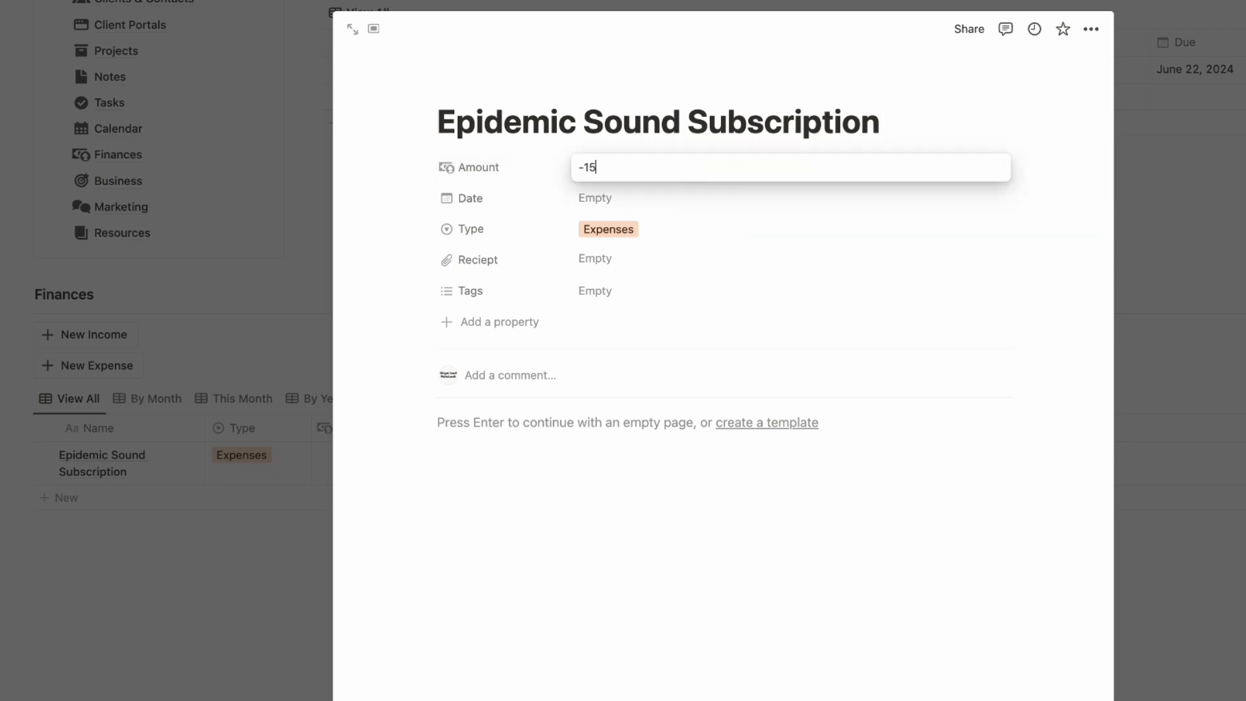
key("Return")
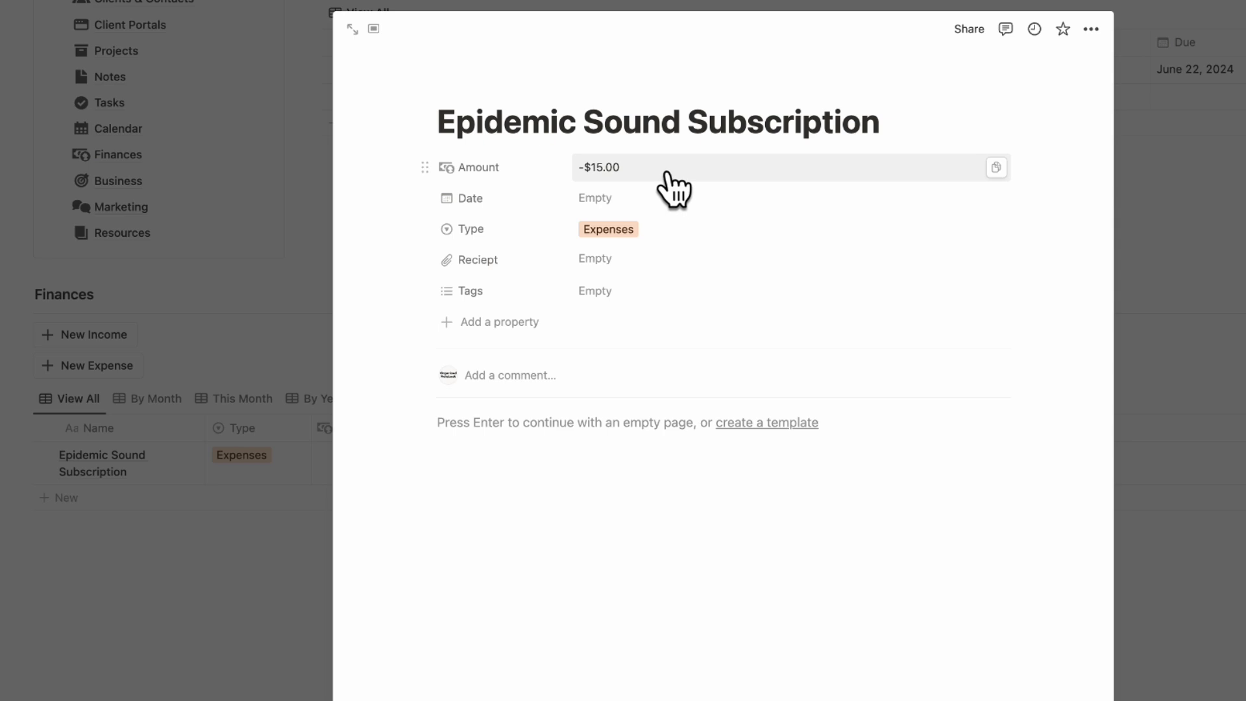
Step: Date the Epidemic Sound Subscription expense July 3, 2024 and close its page
left_click(660, 199)
left_click(656, 319)
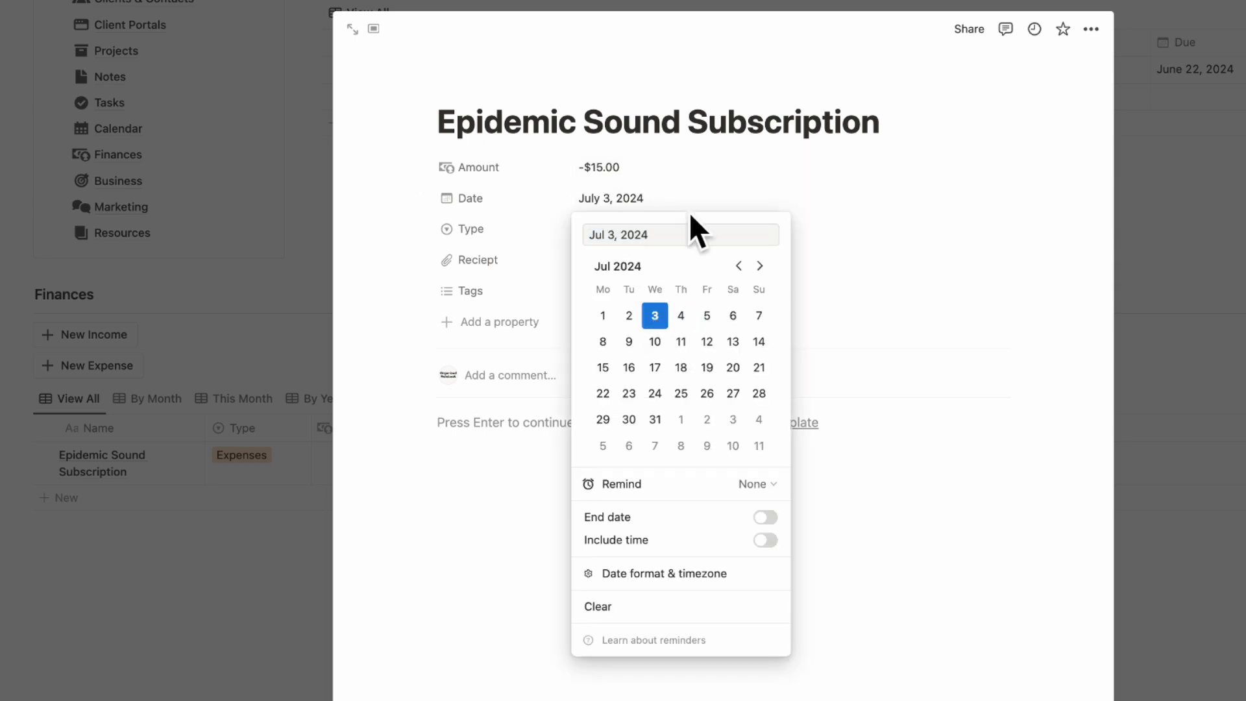
left_click(691, 209)
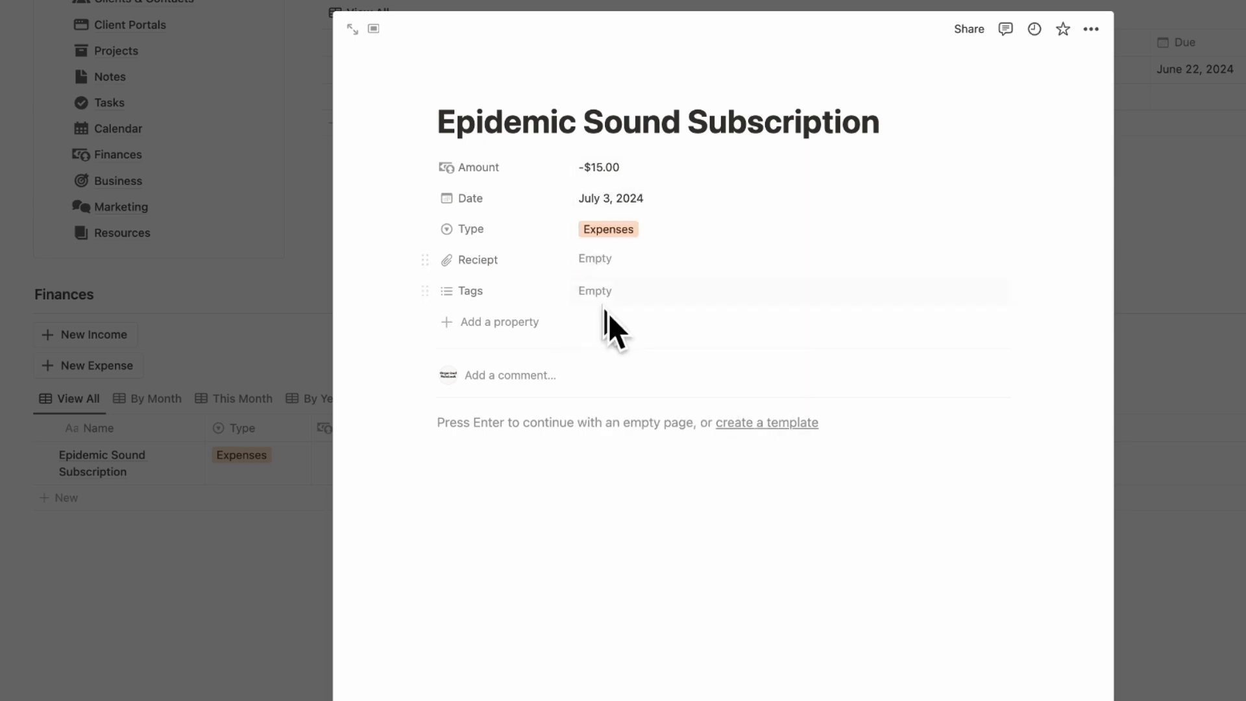
left_click(267, 612)
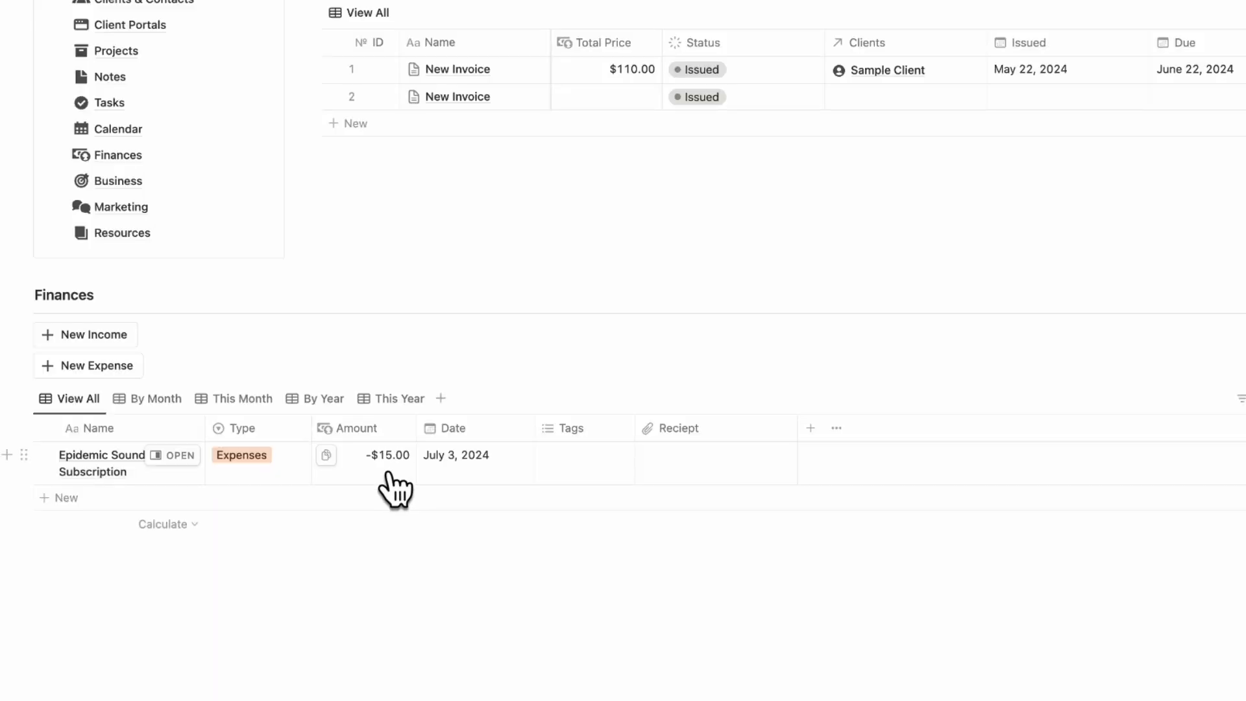
Step: Create a new income entry titled Payment from Client with an amount of 100
left_click(104, 337)
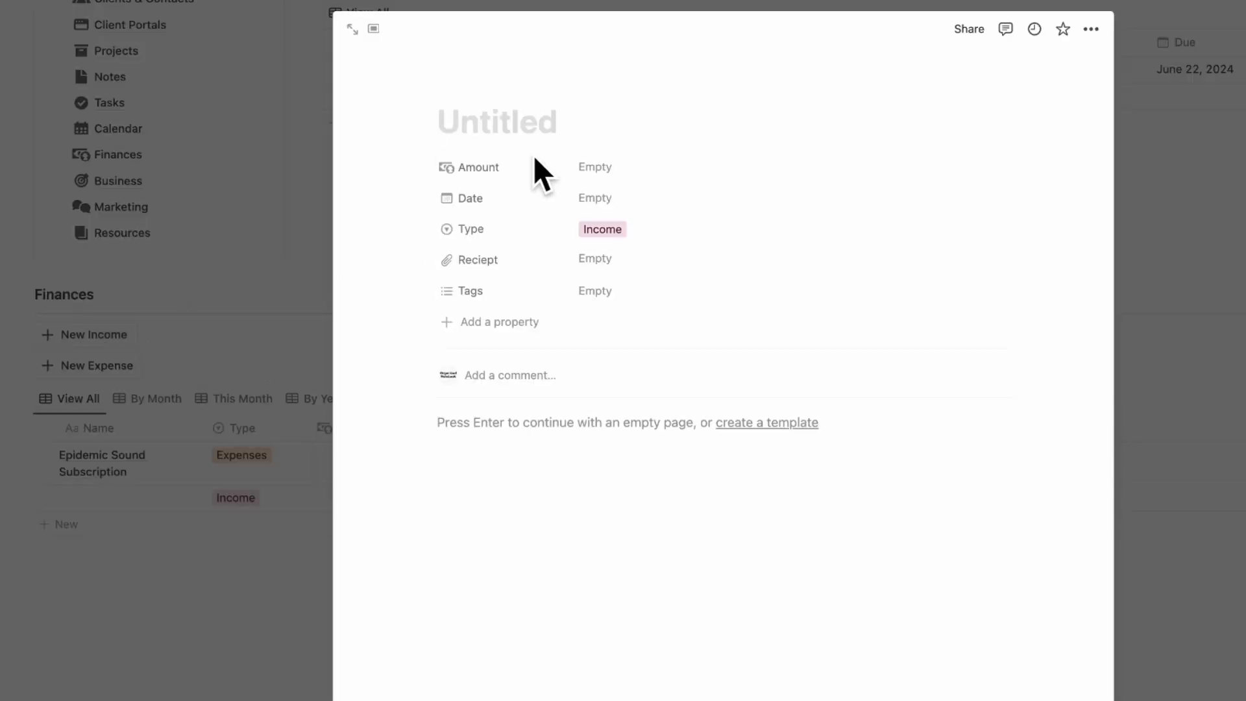
type("Payment from ")
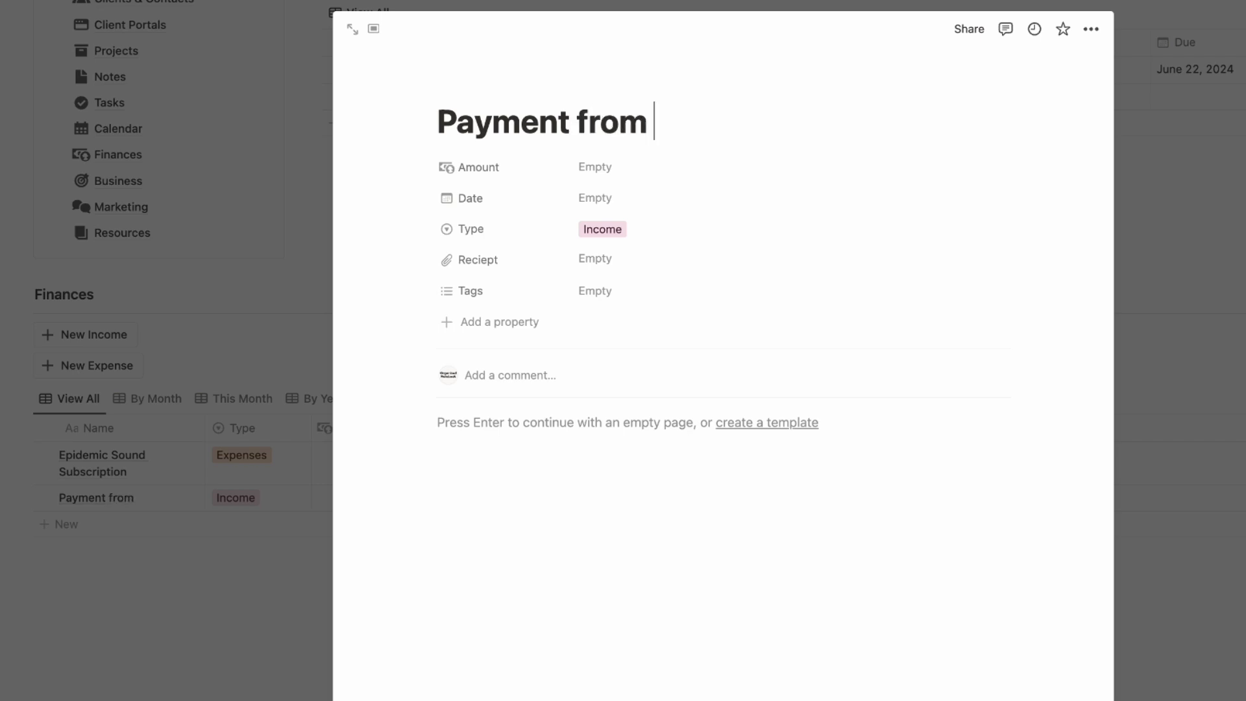
type("Client")
left_click(610, 168)
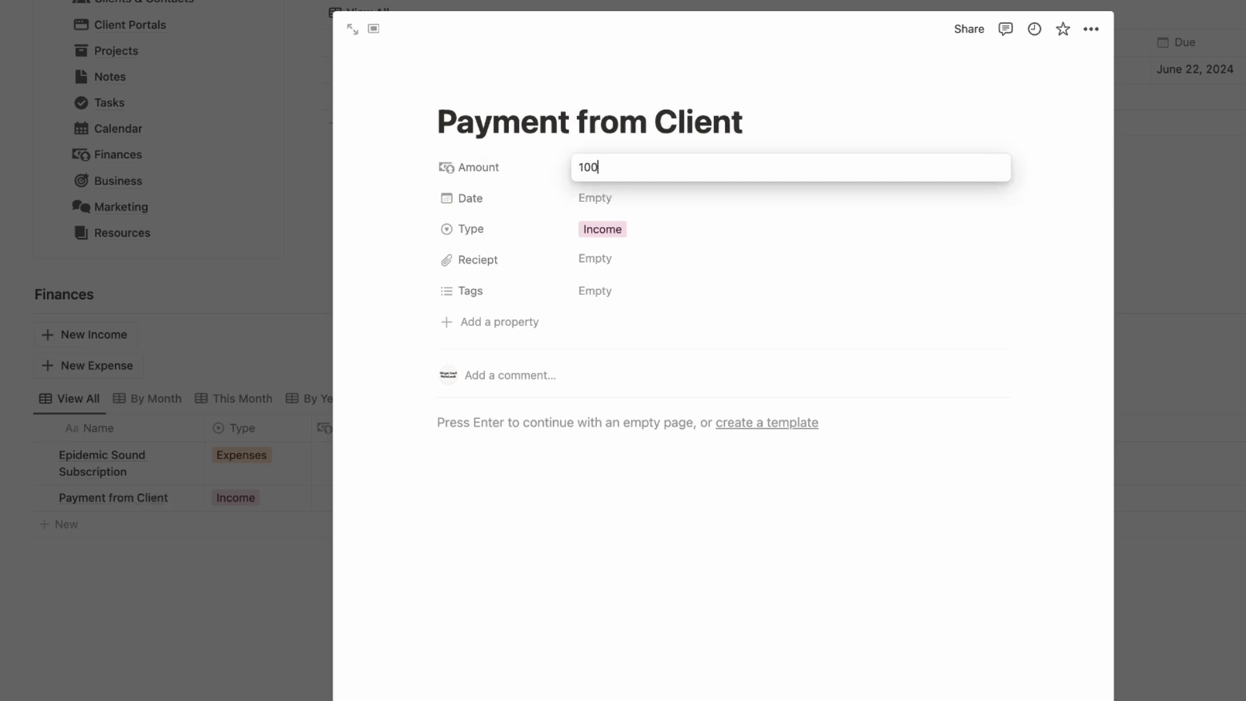
type("100")
key("Return")
Step: Date the Payment from Client income July 3, 2024 and close its page
left_click(628, 197)
left_click(655, 315)
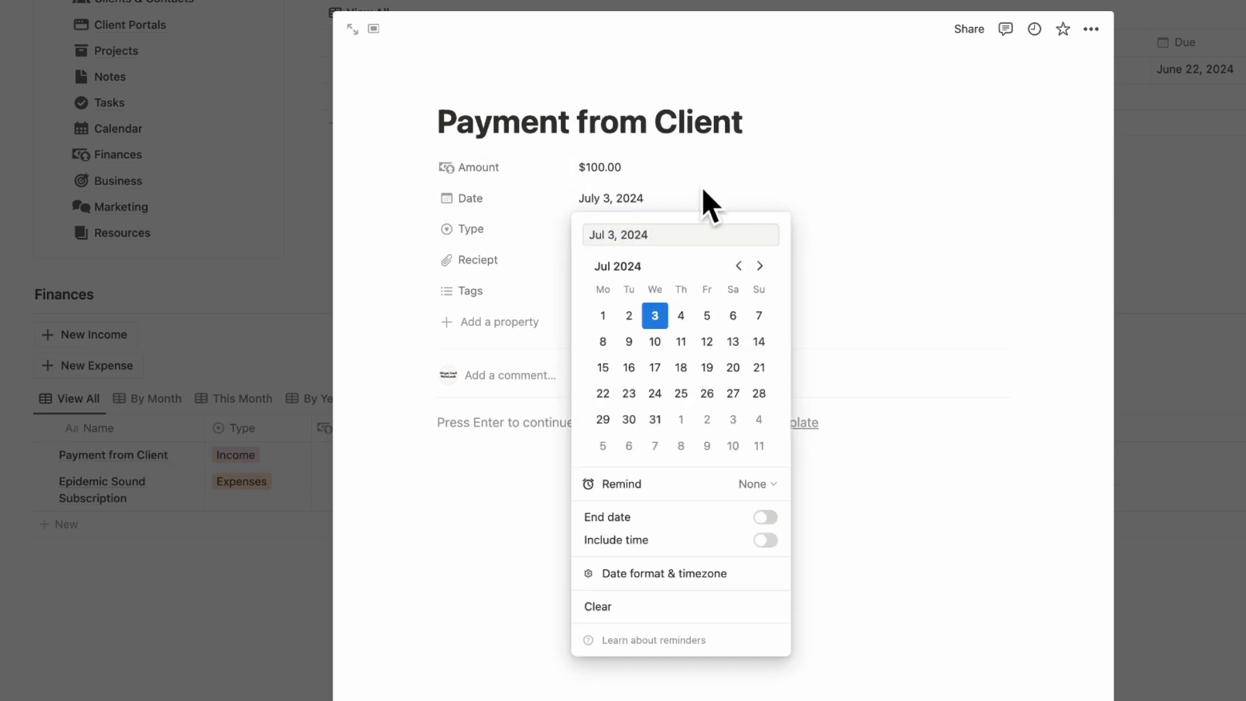
left_click(704, 191)
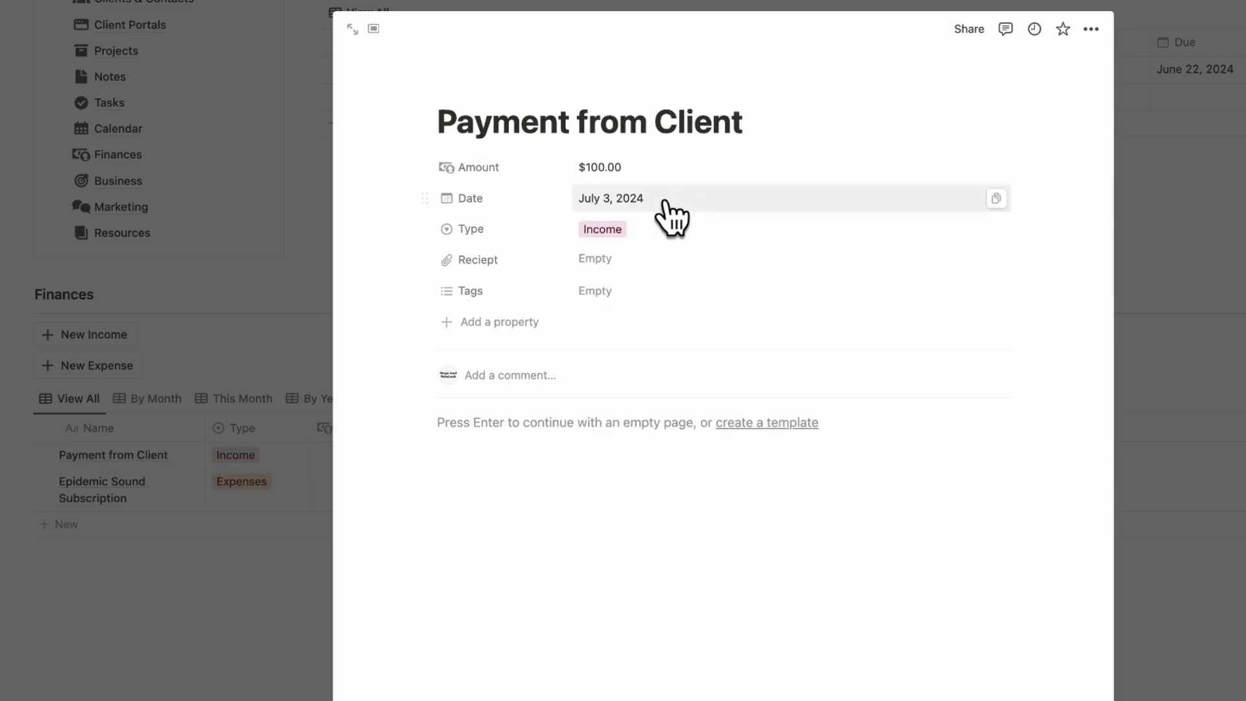
left_click(282, 550)
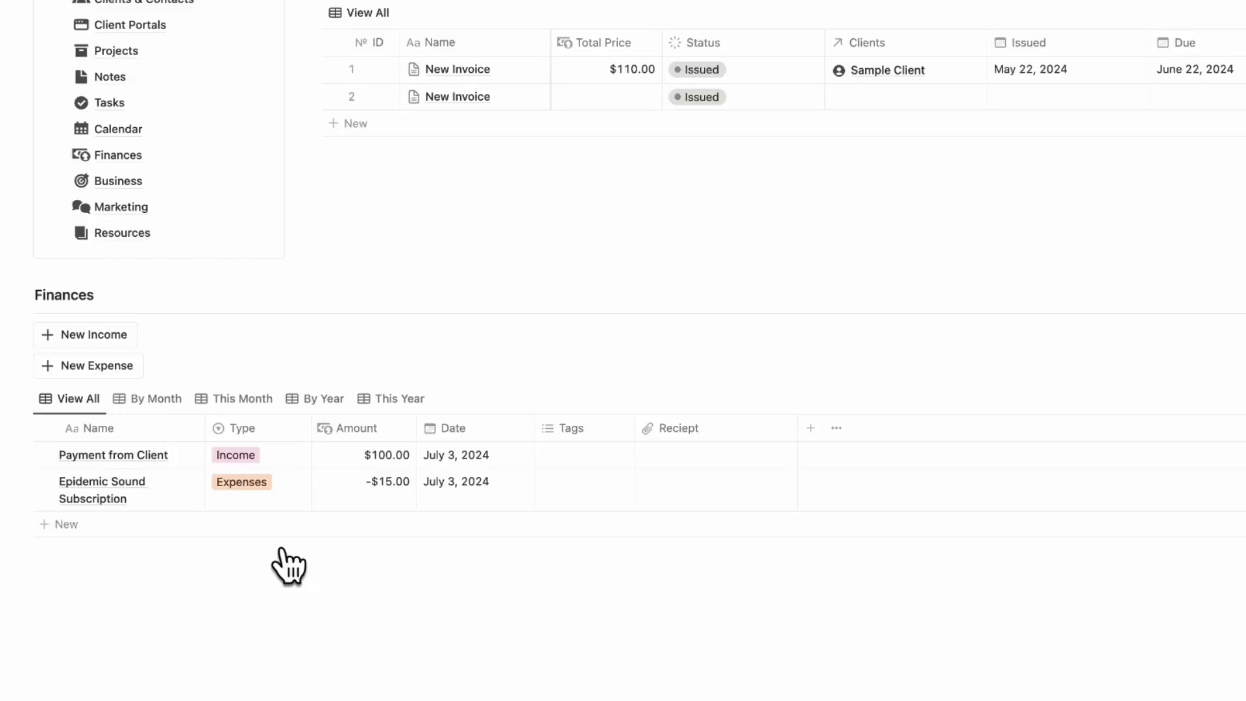
Step: Review the finance entries in the By Month and This Month views, and return to View All
left_click(155, 400)
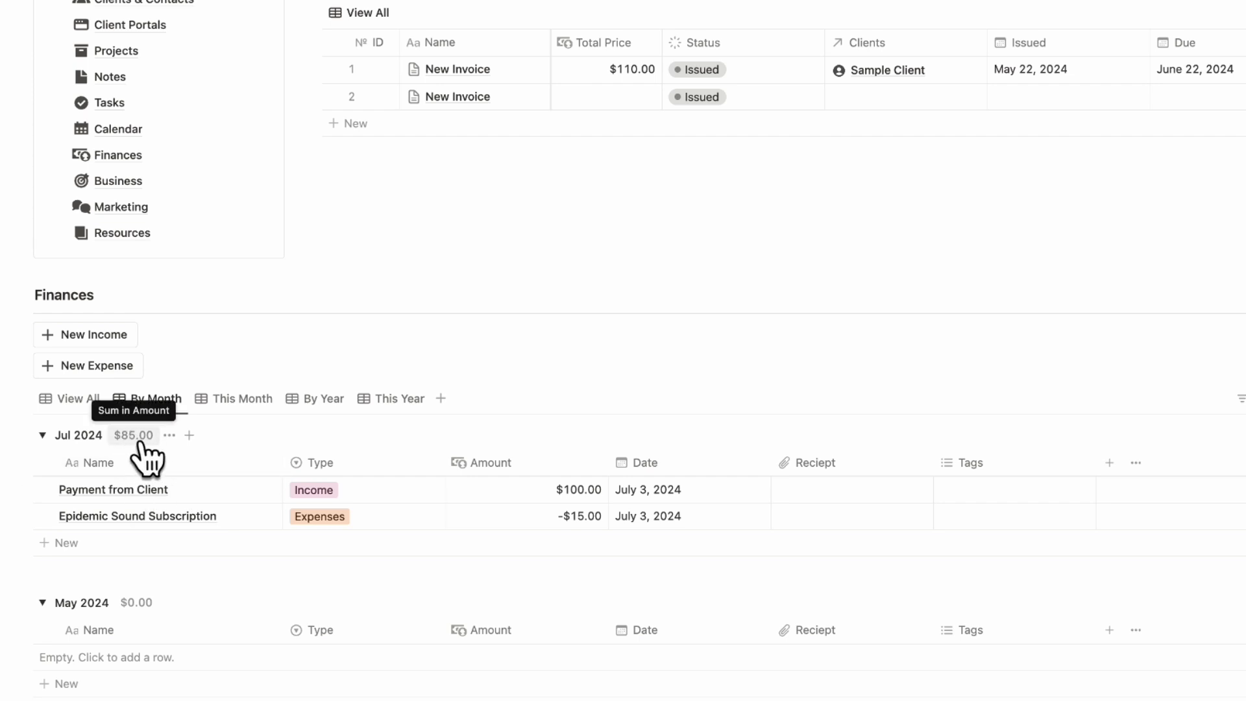
left_click(242, 400)
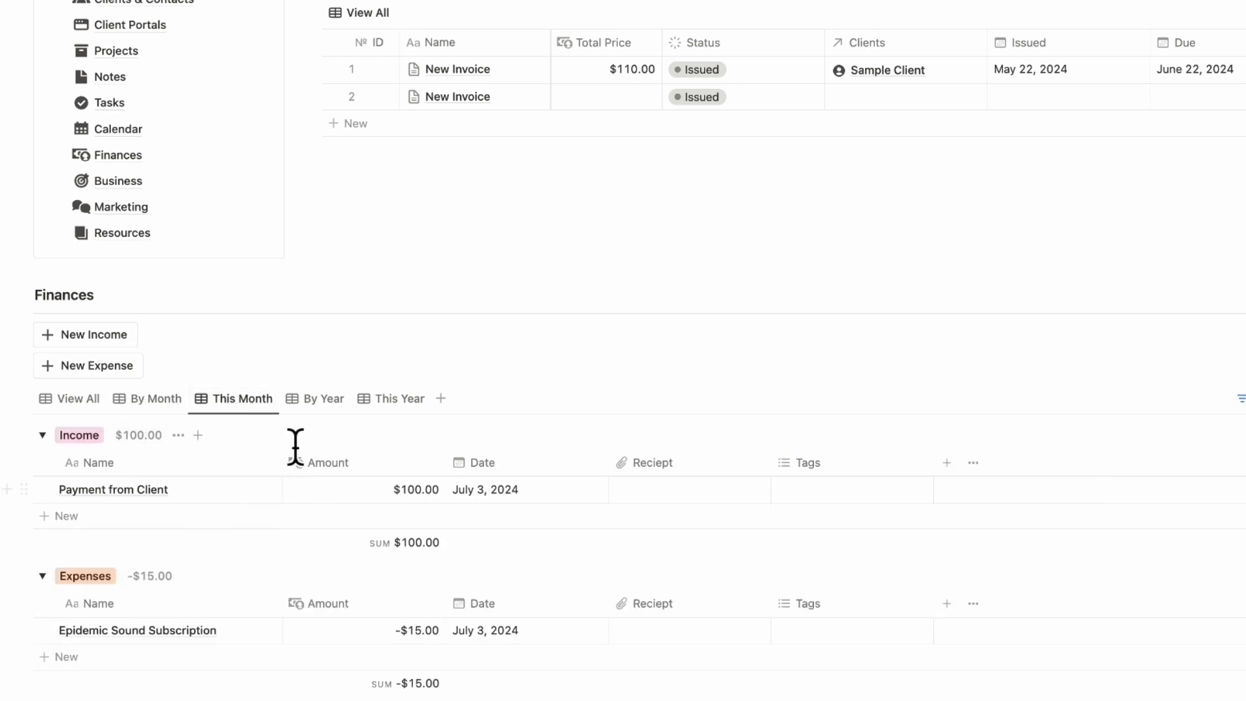
left_click(68, 399)
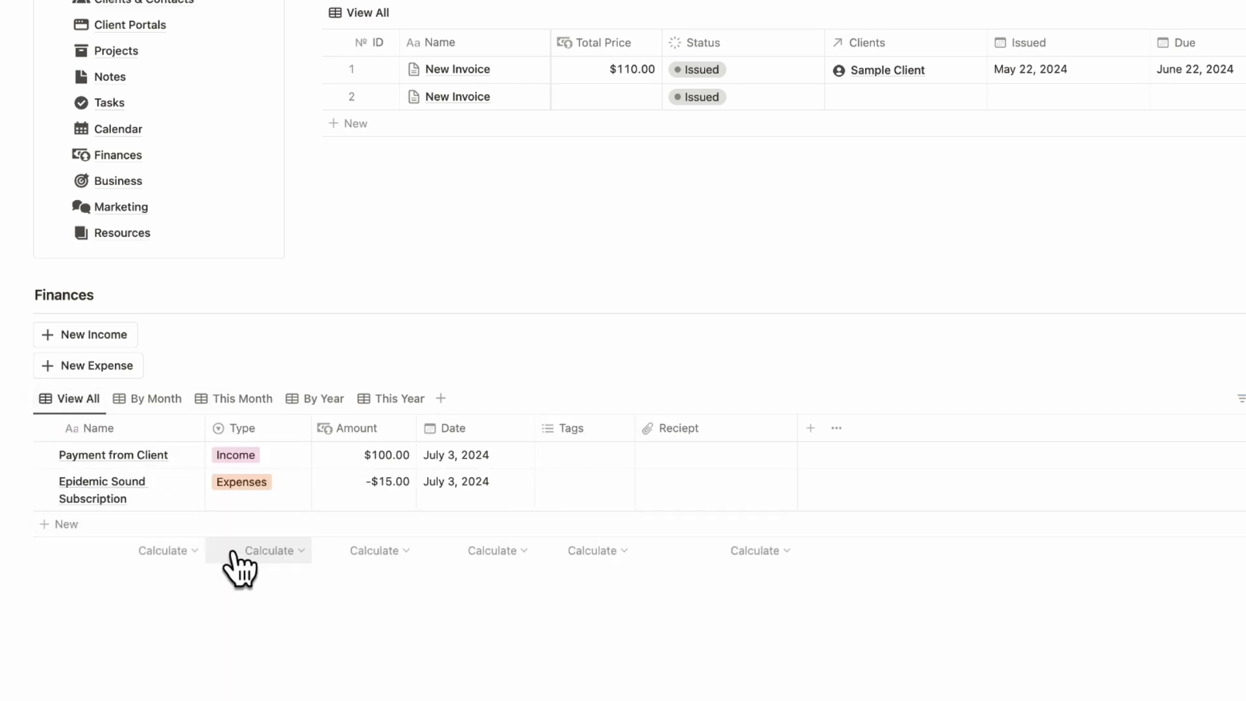
Step: Open the Business page and look over its Business Plans & Review and Important Documents sections
scroll(370, 279, "up", 10)
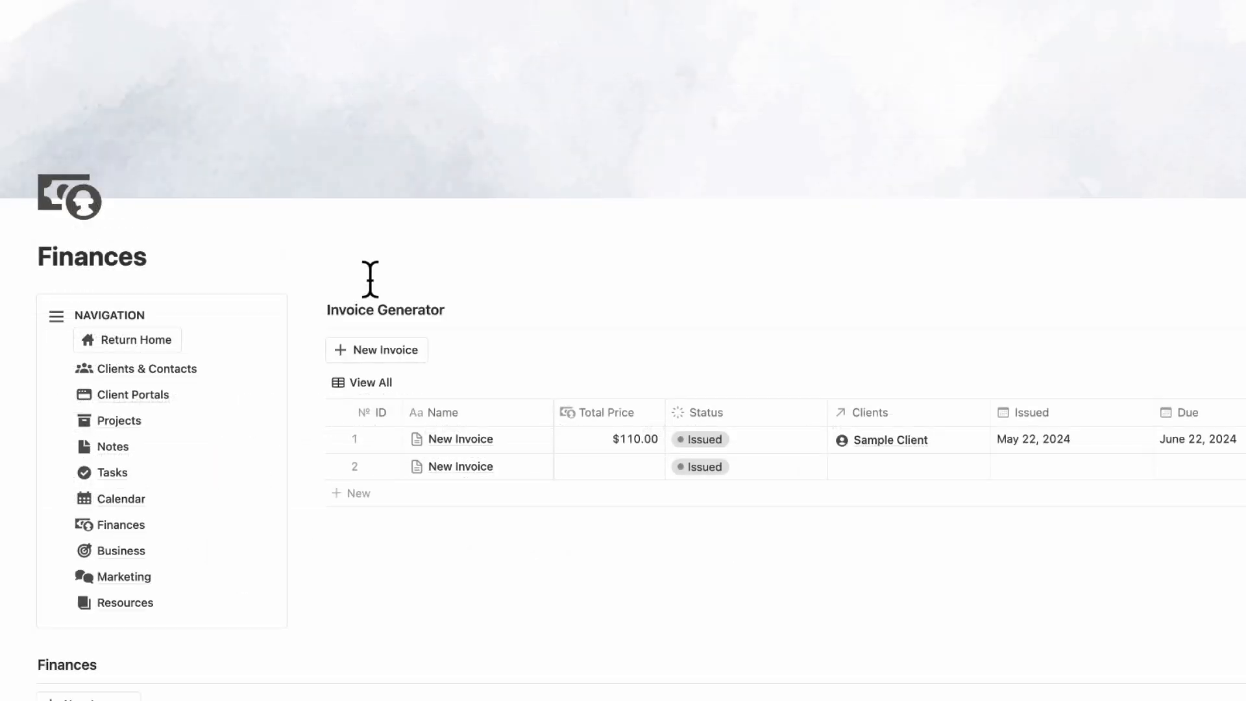
left_click(135, 556)
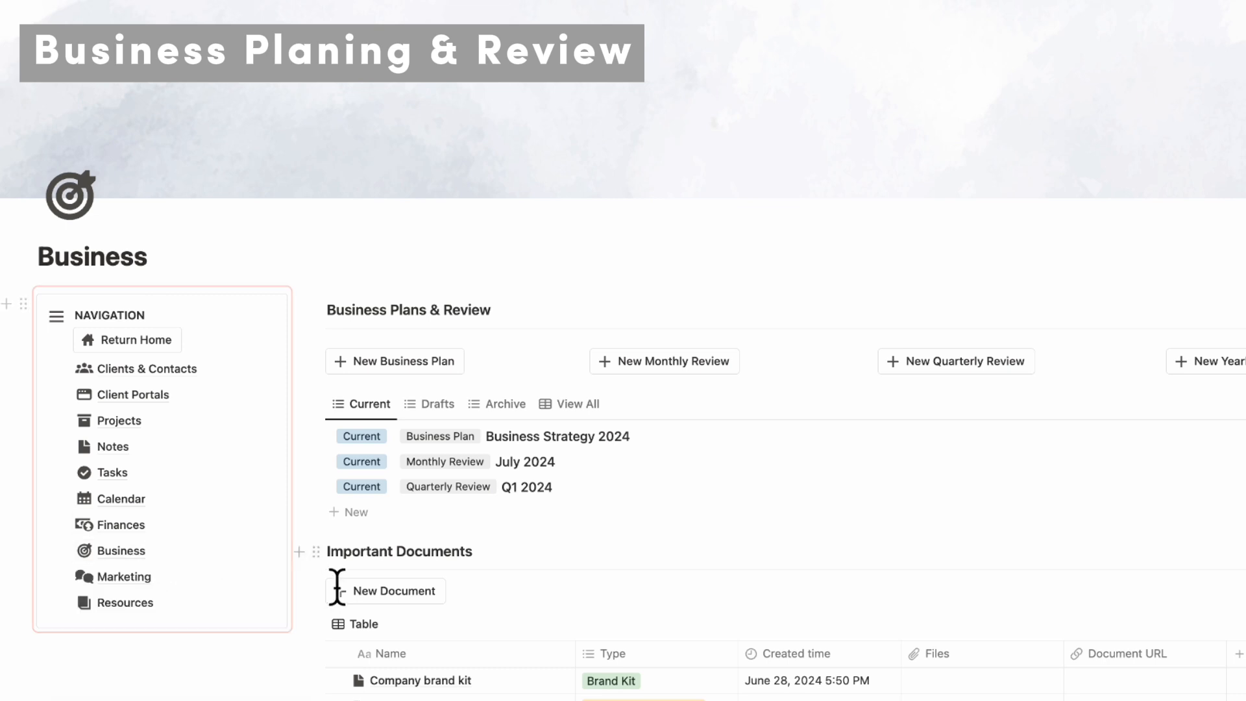
scroll(336, 589, "down", 3)
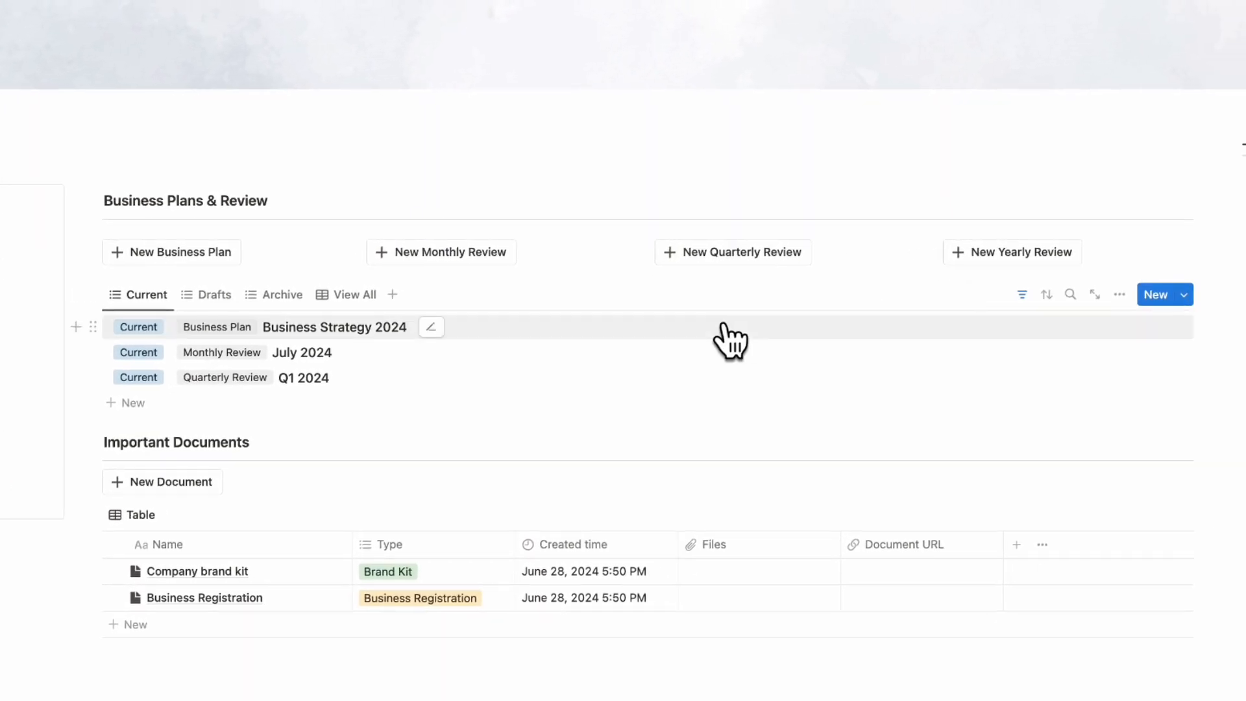
Step: Create a new business plan, look over its template sections and status options, and close it as a draft
left_click(201, 254)
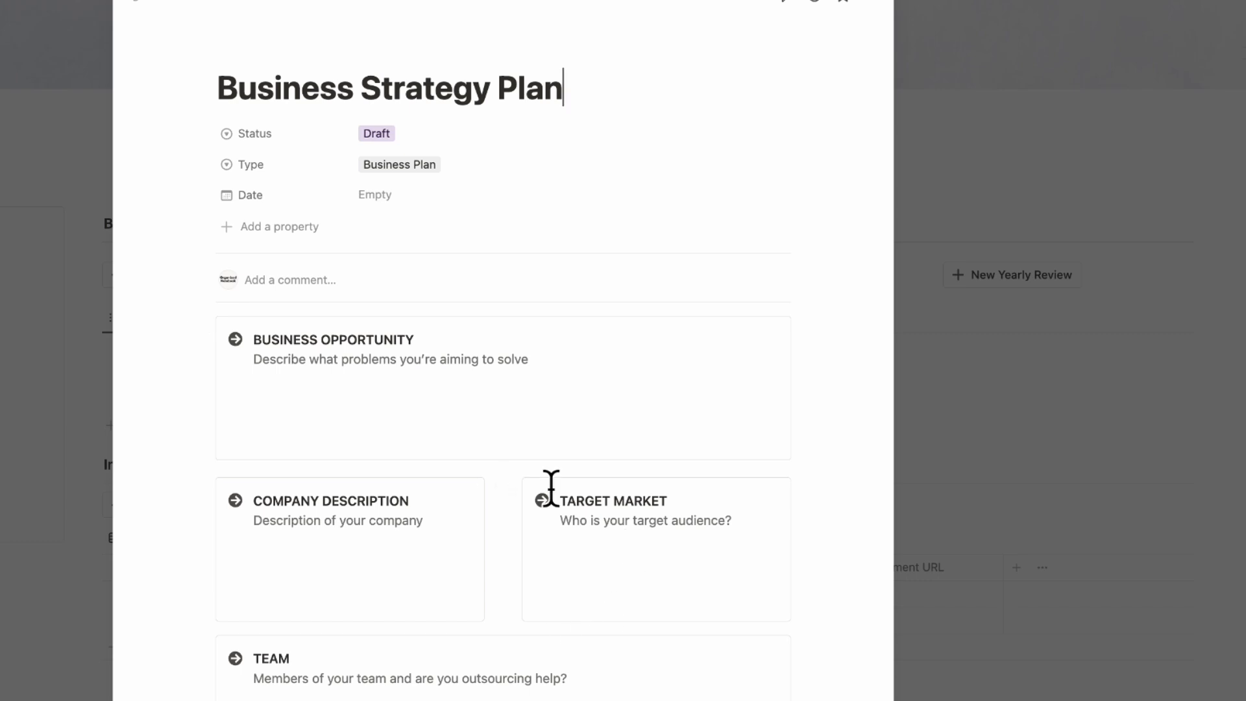
scroll(550, 486, "down", 8)
scroll(551, 486, "up", 8)
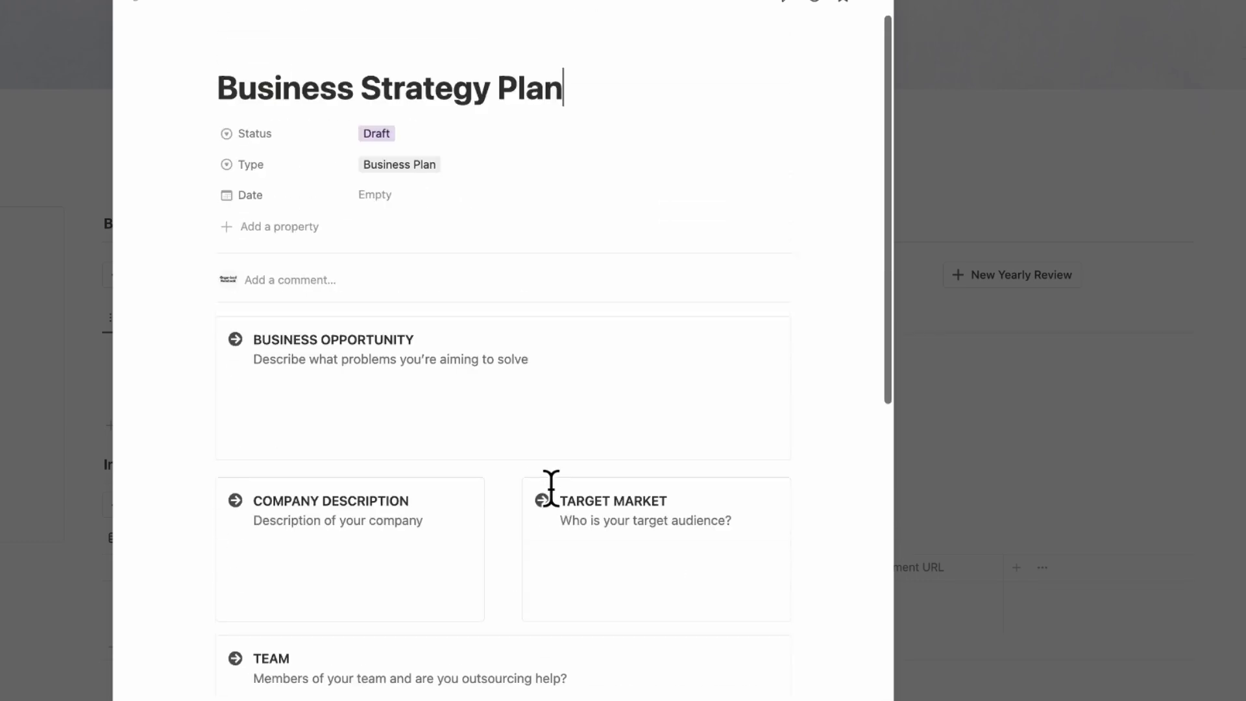
left_click(402, 134)
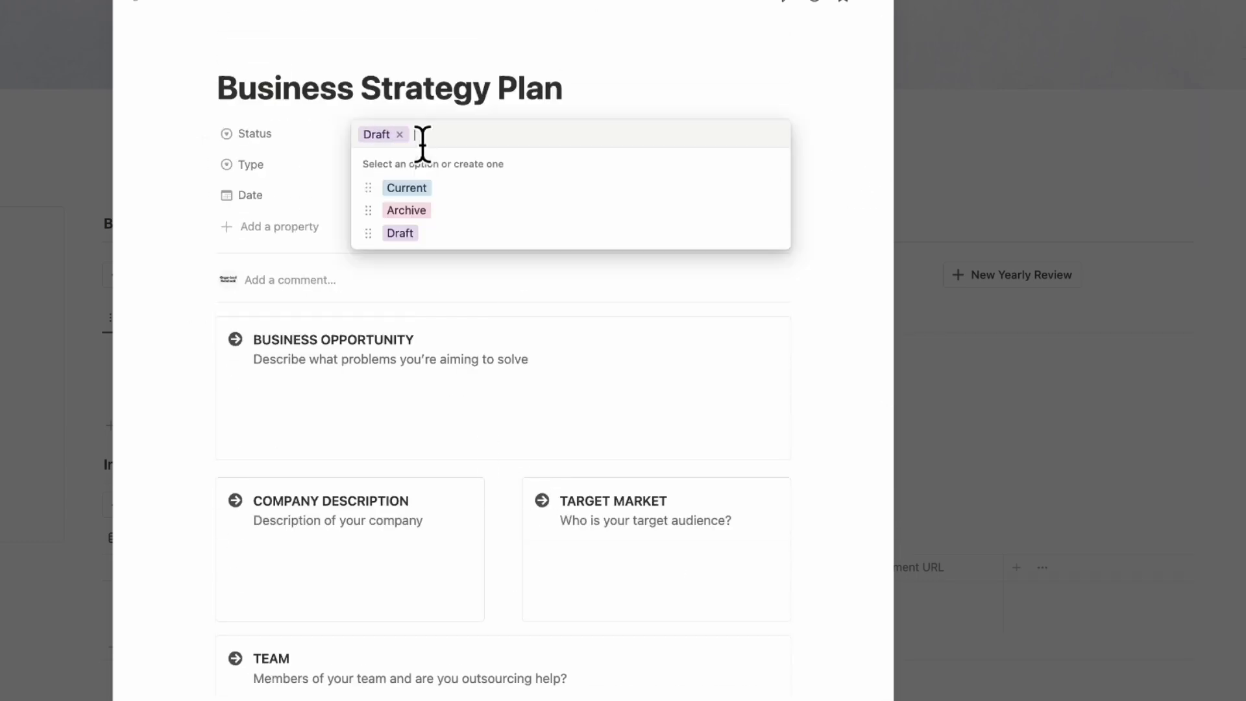
left_click(935, 89)
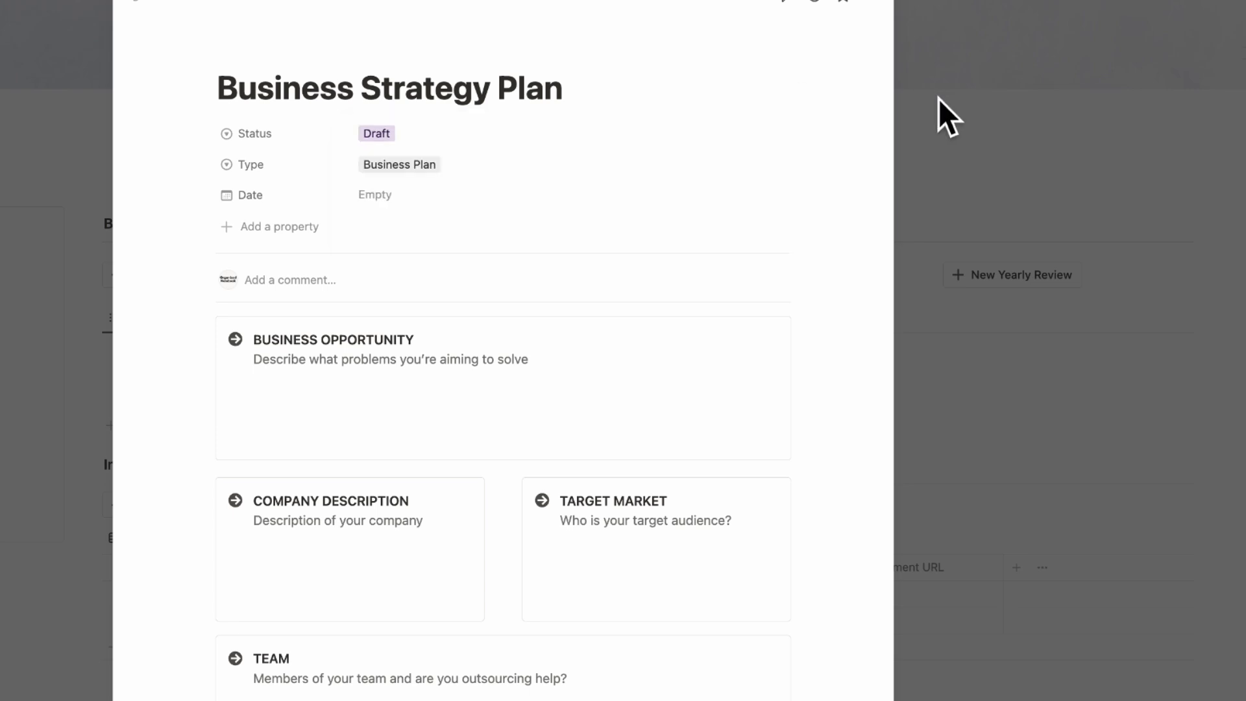
left_click(938, 99)
Step: In the Drafts view, change the status of the first Business Strategy Plan to Current
left_click(224, 295)
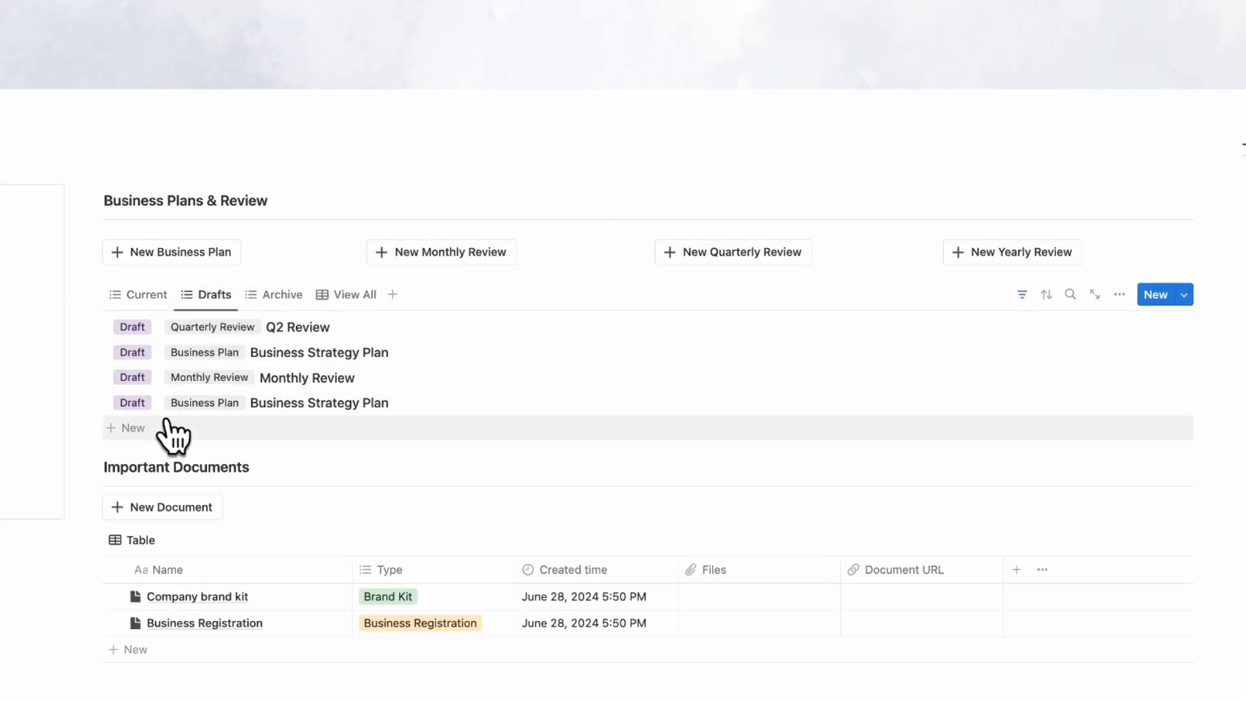
left_click(133, 352)
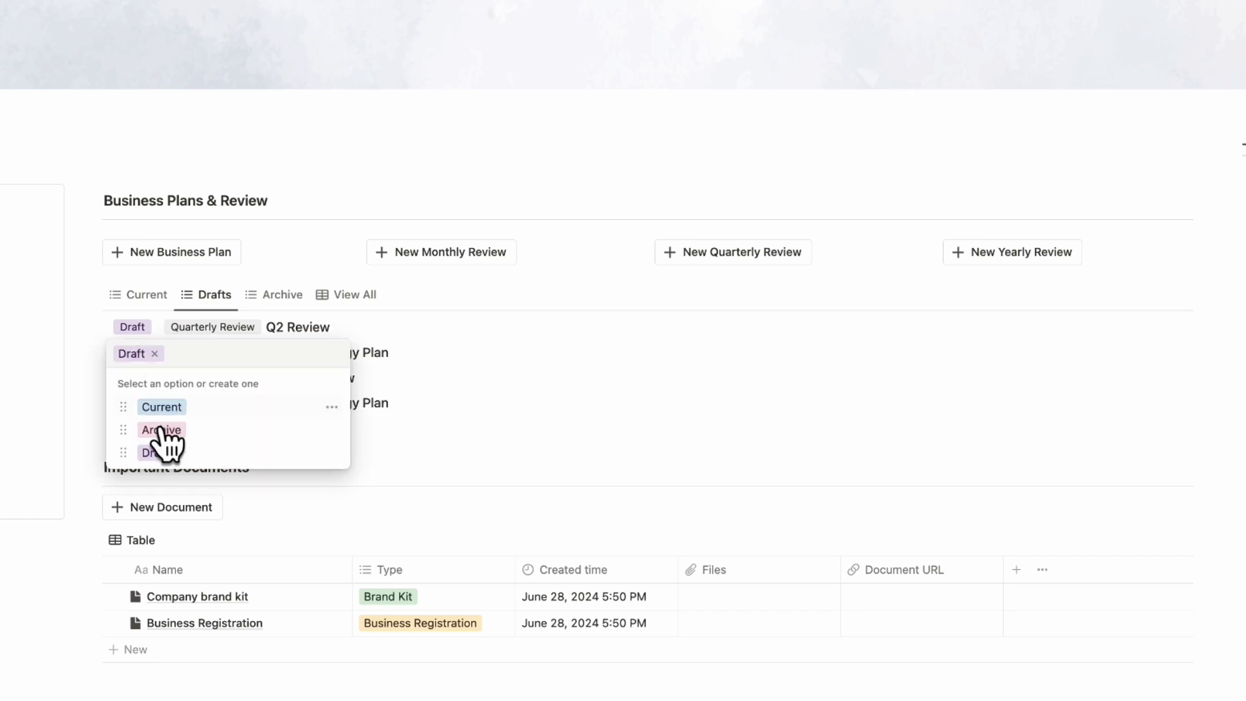
left_click(209, 407)
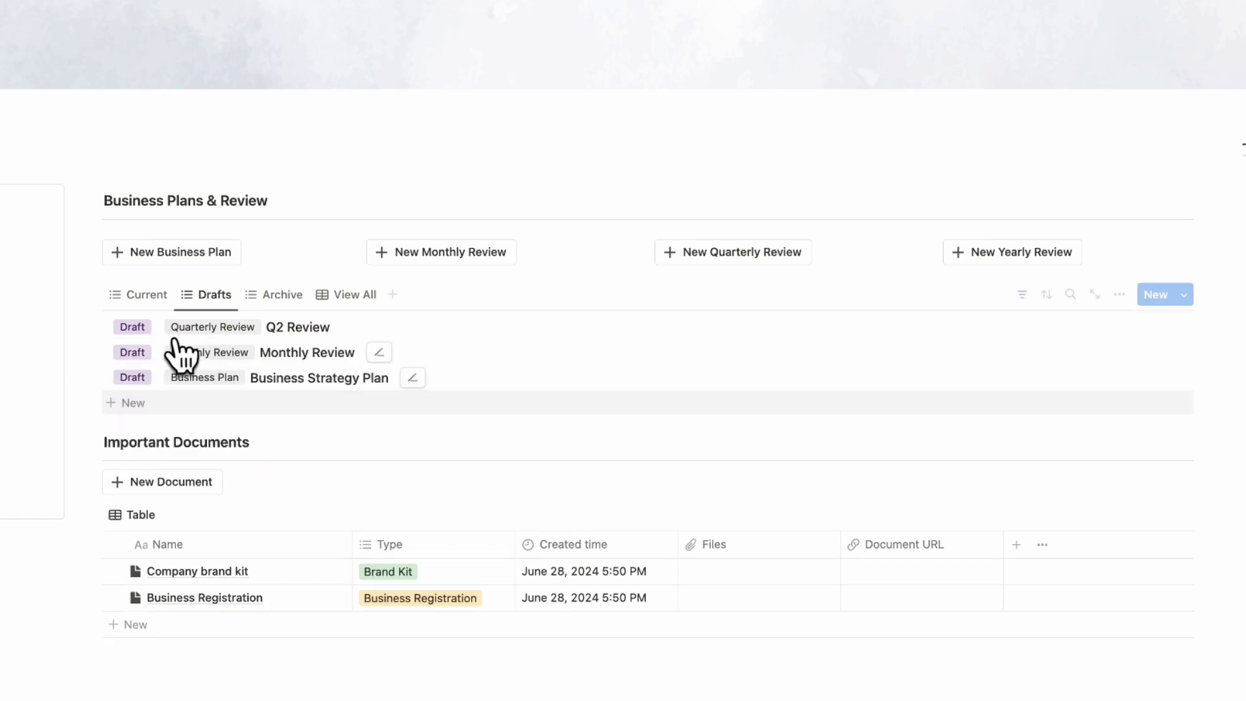
Step: In the Current view, set the status of Business Strategy 2024 to Archive
left_click(148, 299)
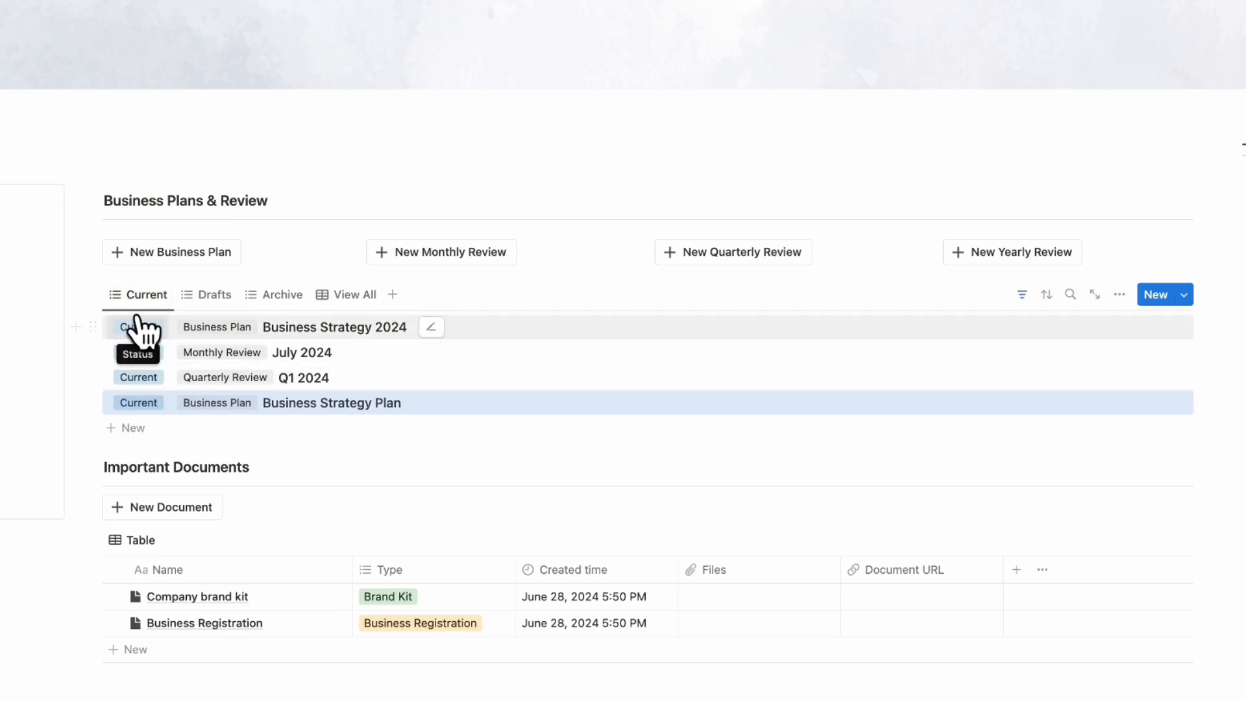
left_click(137, 323)
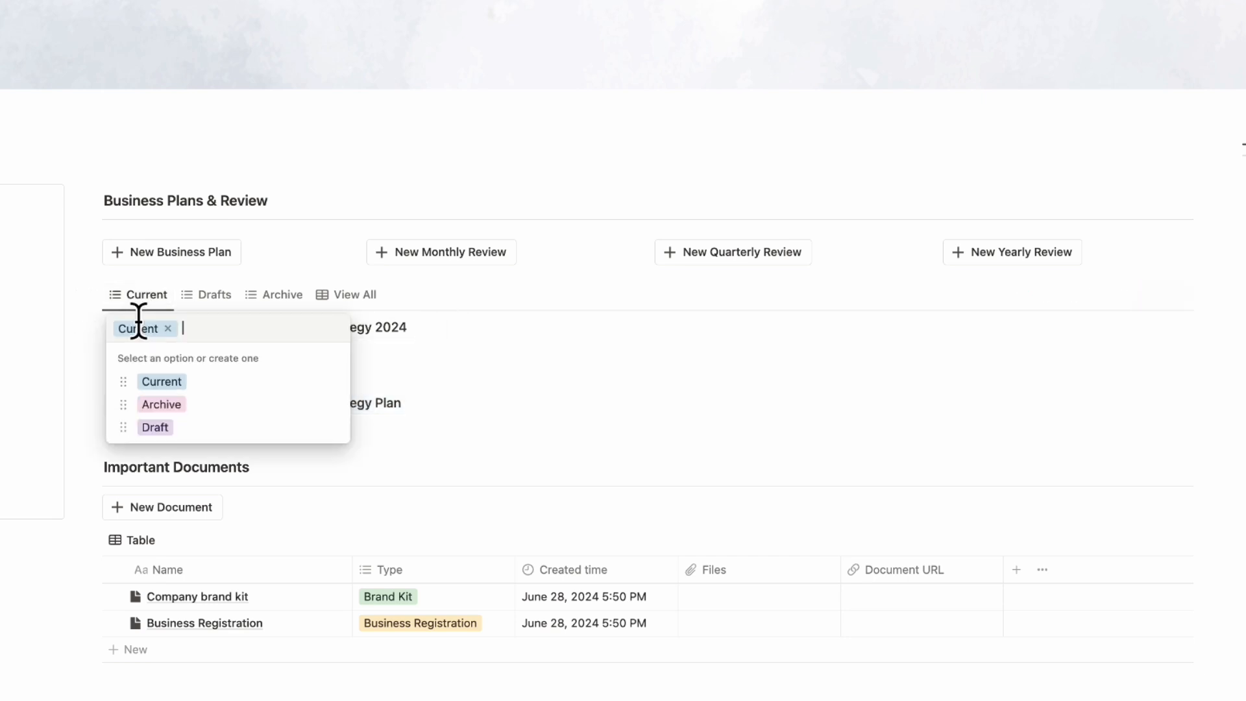
left_click(185, 408)
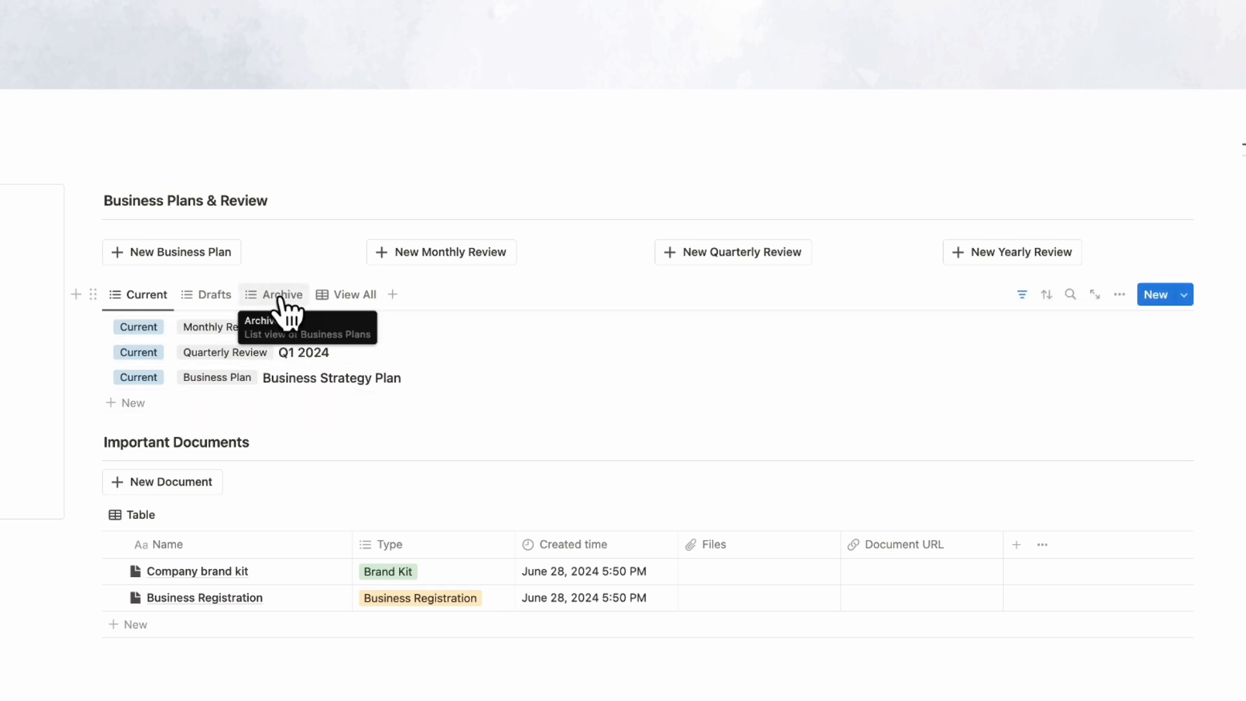
Step: Show the draft plans, create a new monthly review, look through its question sections and close it
left_click(208, 296)
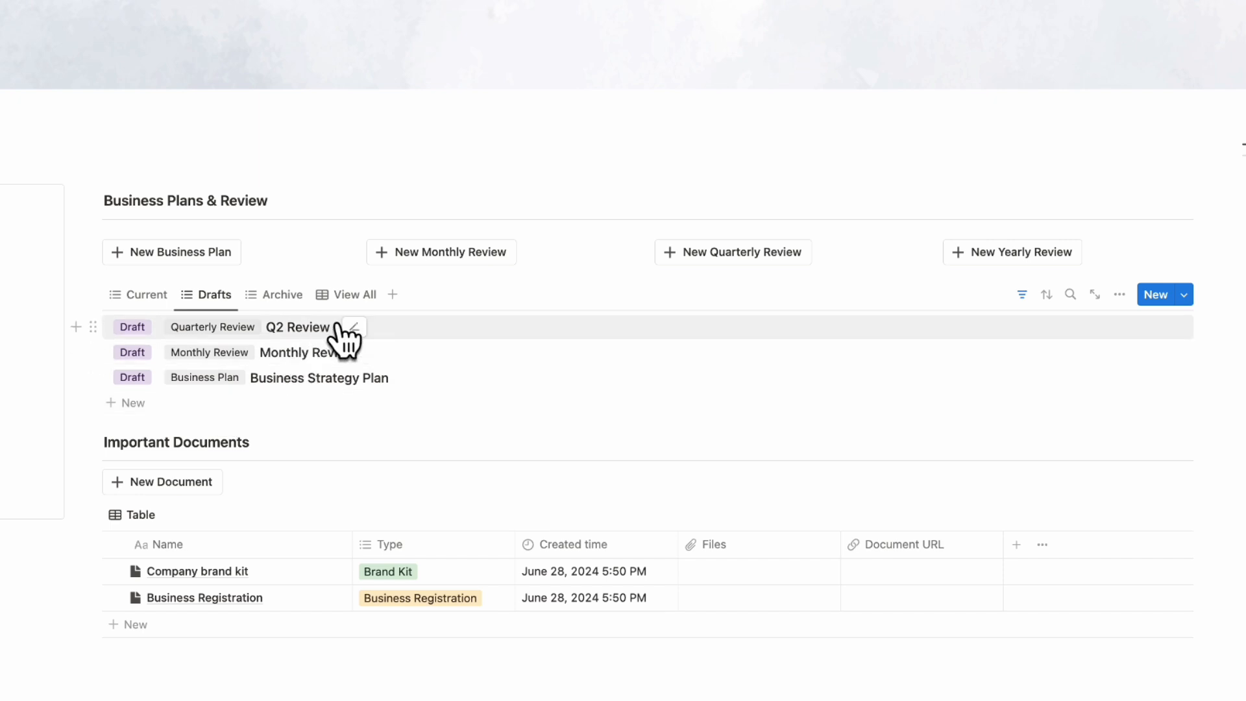
left_click(484, 255)
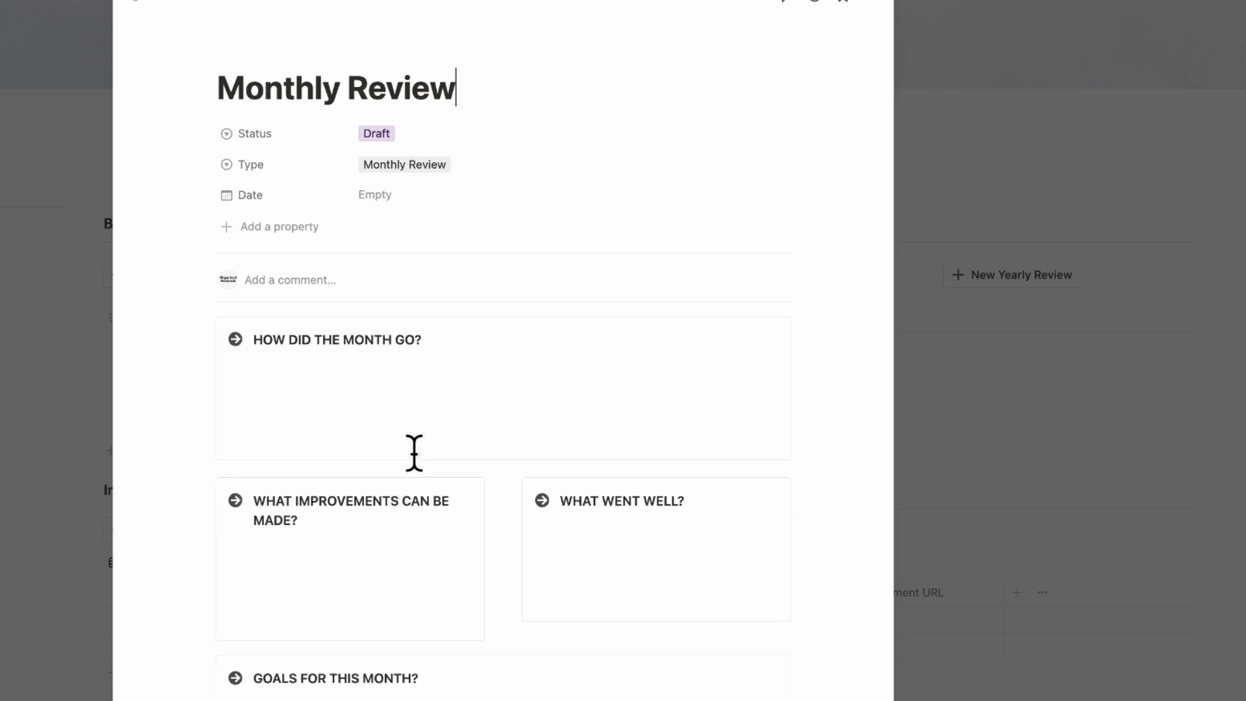
scroll(690, 519, "down", 3)
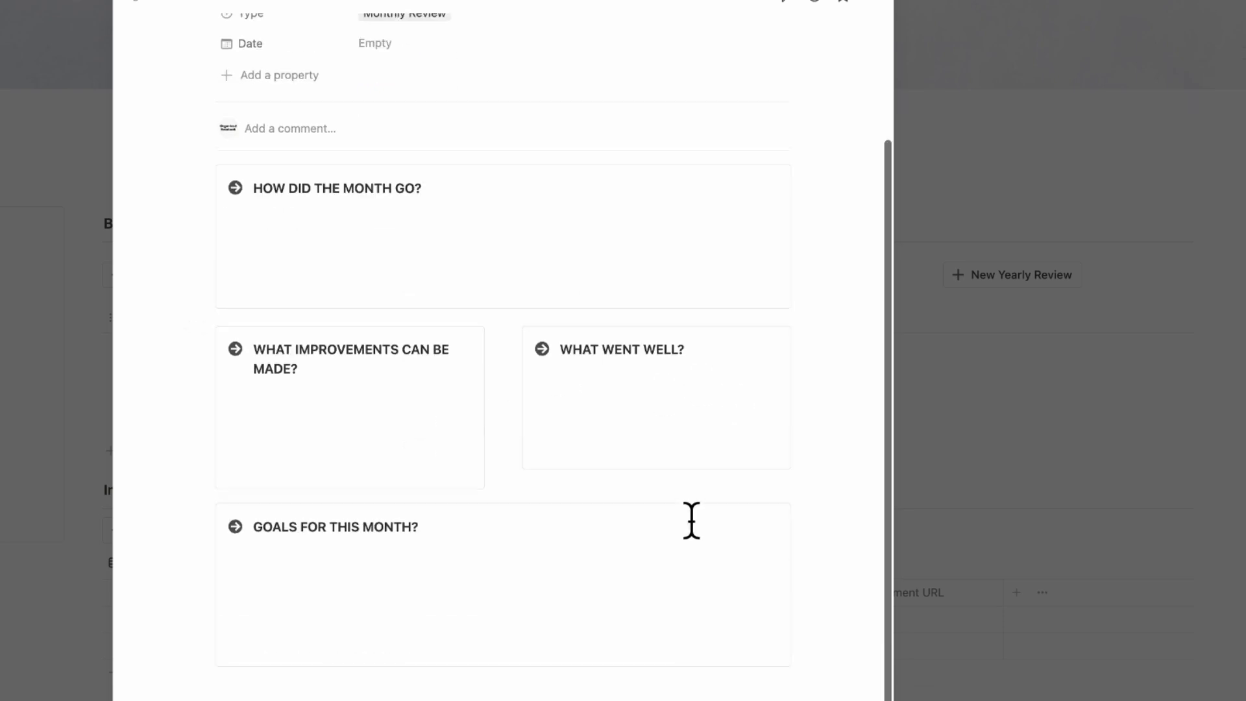
scroll(690, 519, "up", 3)
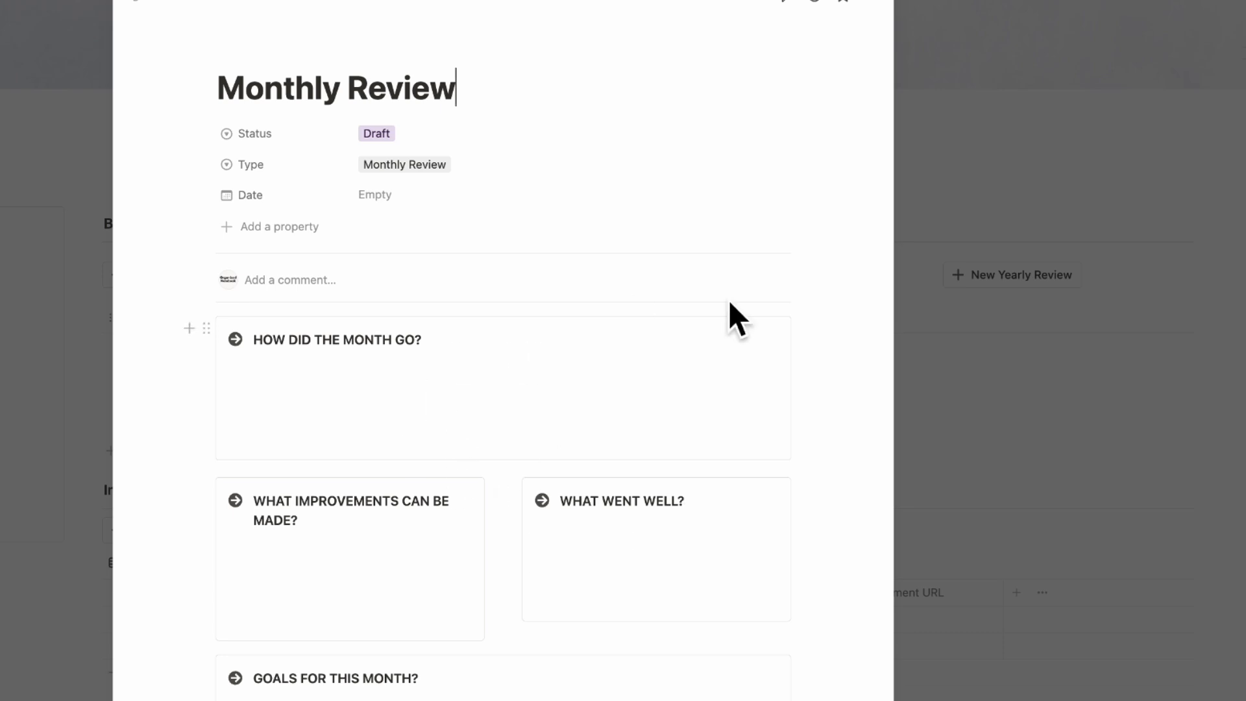
left_click(934, 178)
Step: Open the Business Strategy Plan template of the Business Plans database for editing, look through its sections and close it
mouse_move(993, 298)
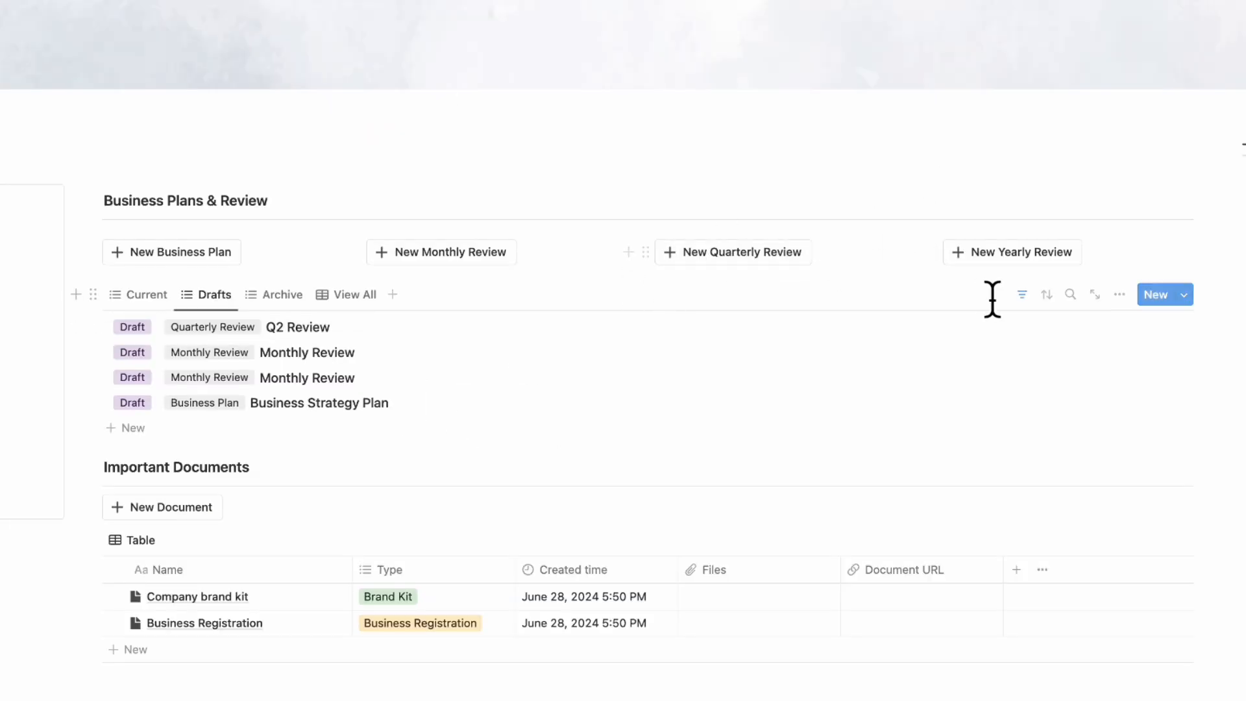
left_click(1185, 296)
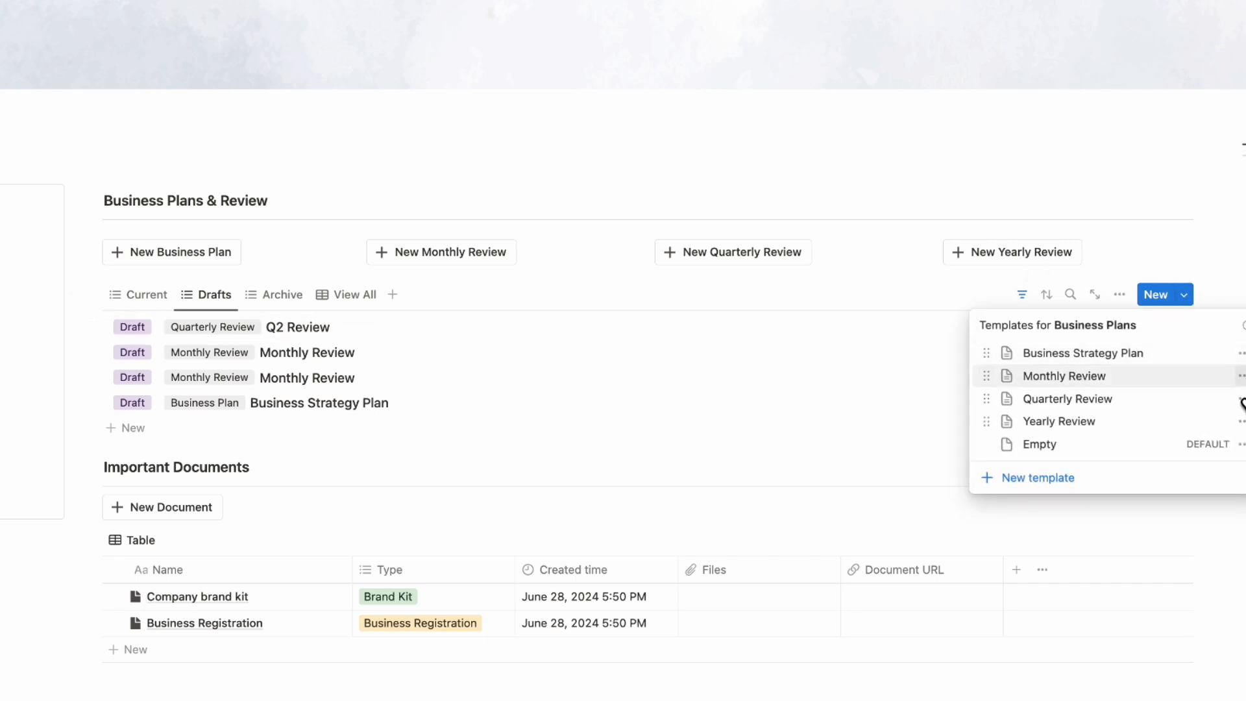
left_click(1240, 354)
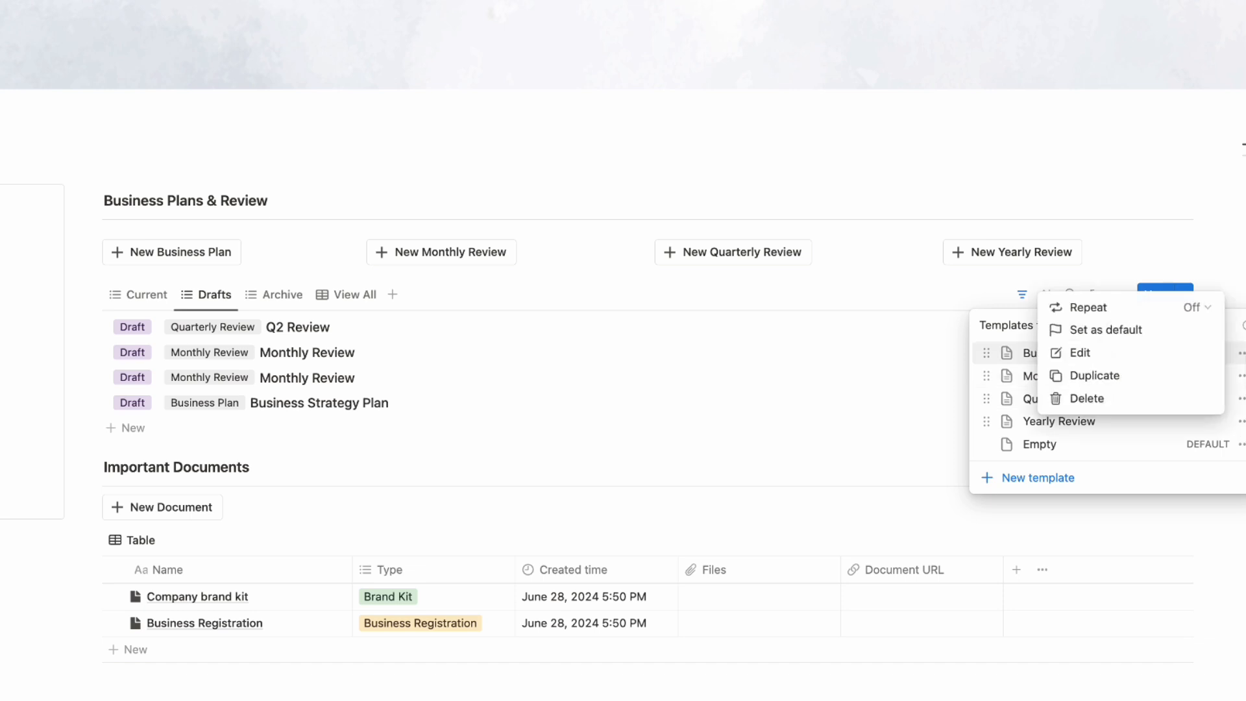
left_click(1148, 356)
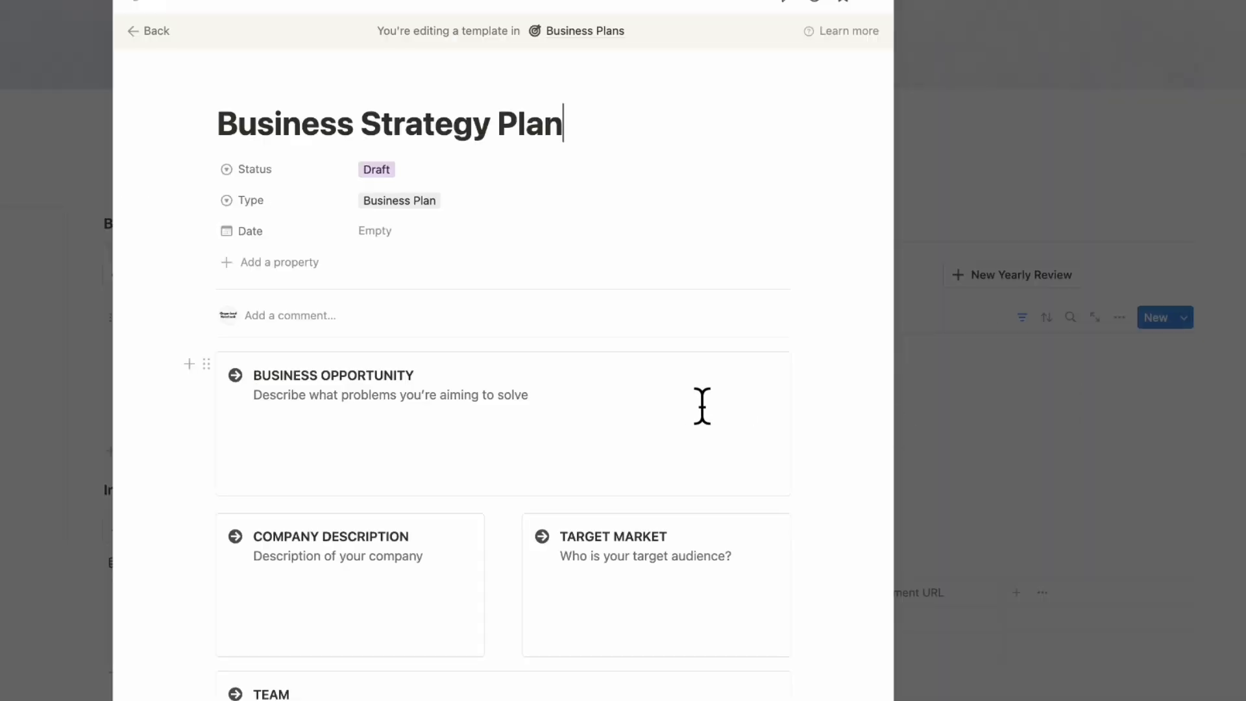
scroll(698, 403, "down", 10)
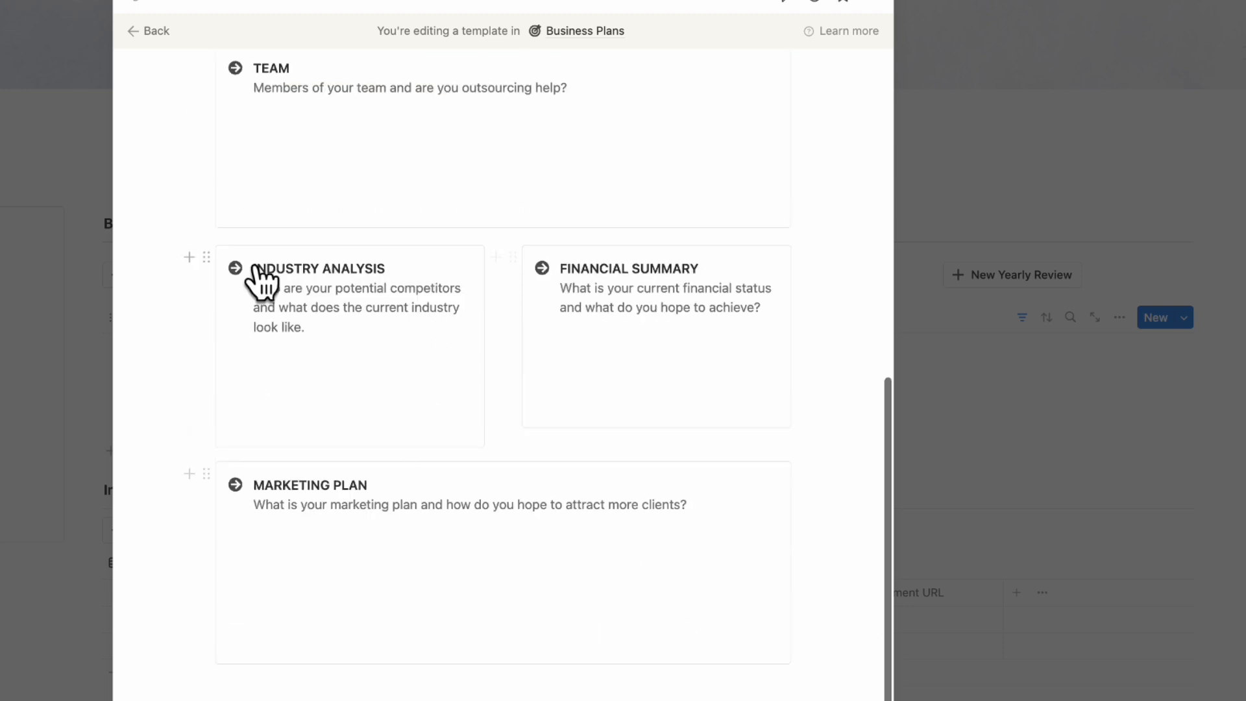
left_click(989, 165)
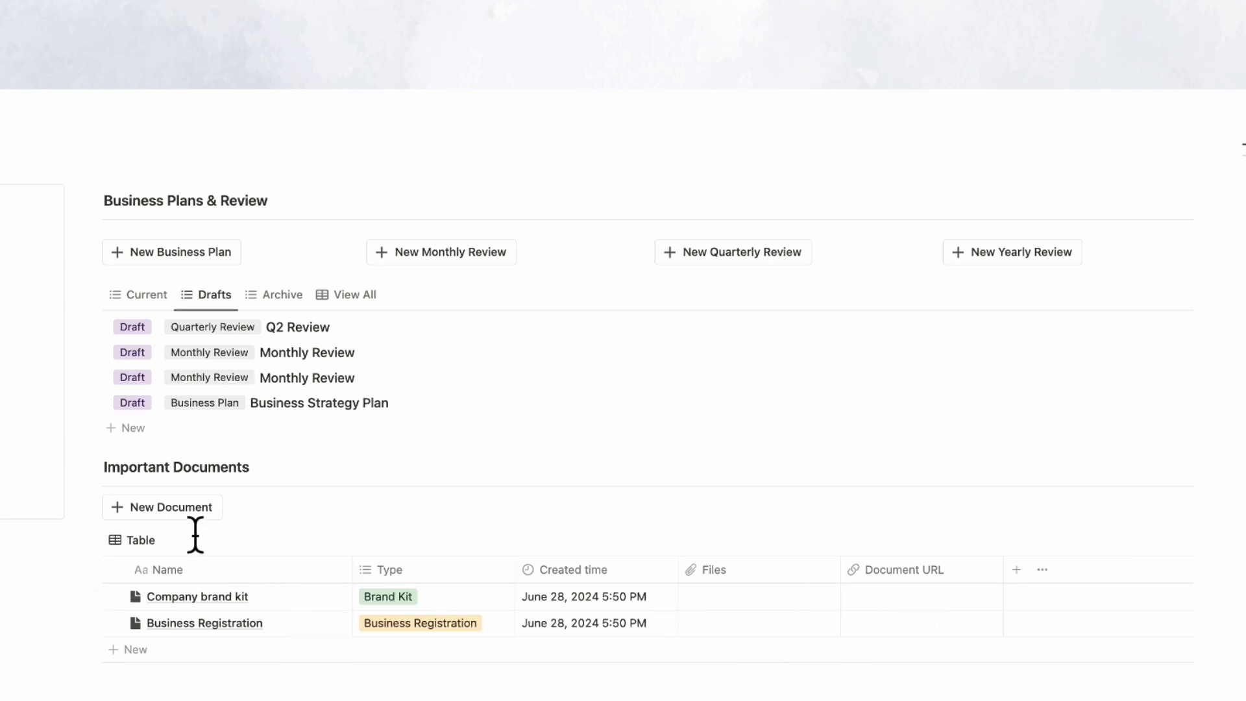
Step: Create an important document titled Tax Id registration with the type Business Registration, and close its page
left_click(189, 510)
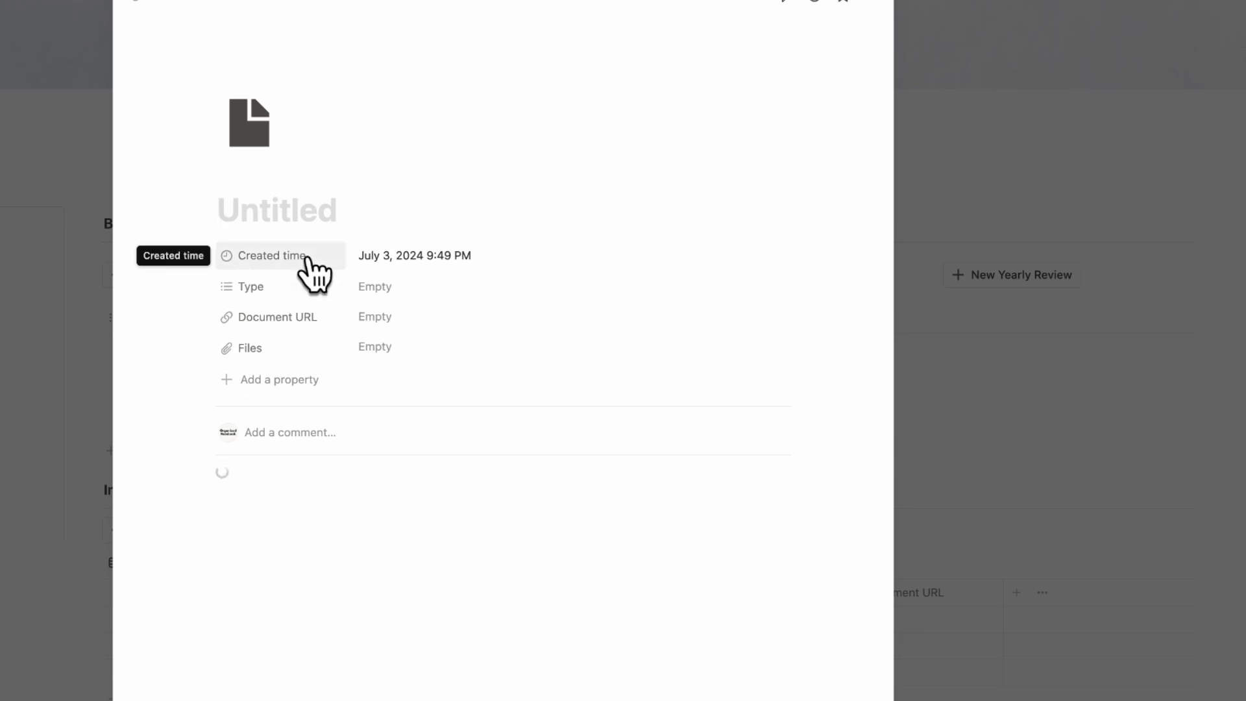
type("Ta")
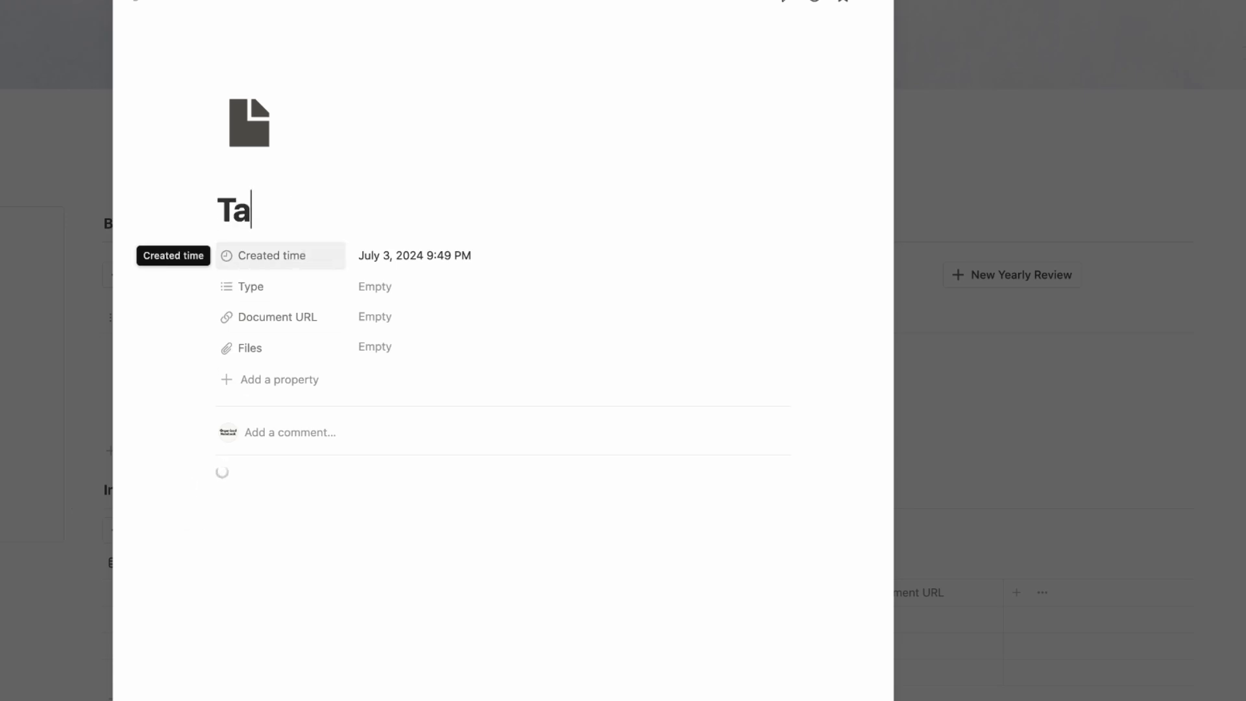
type("x Id registra")
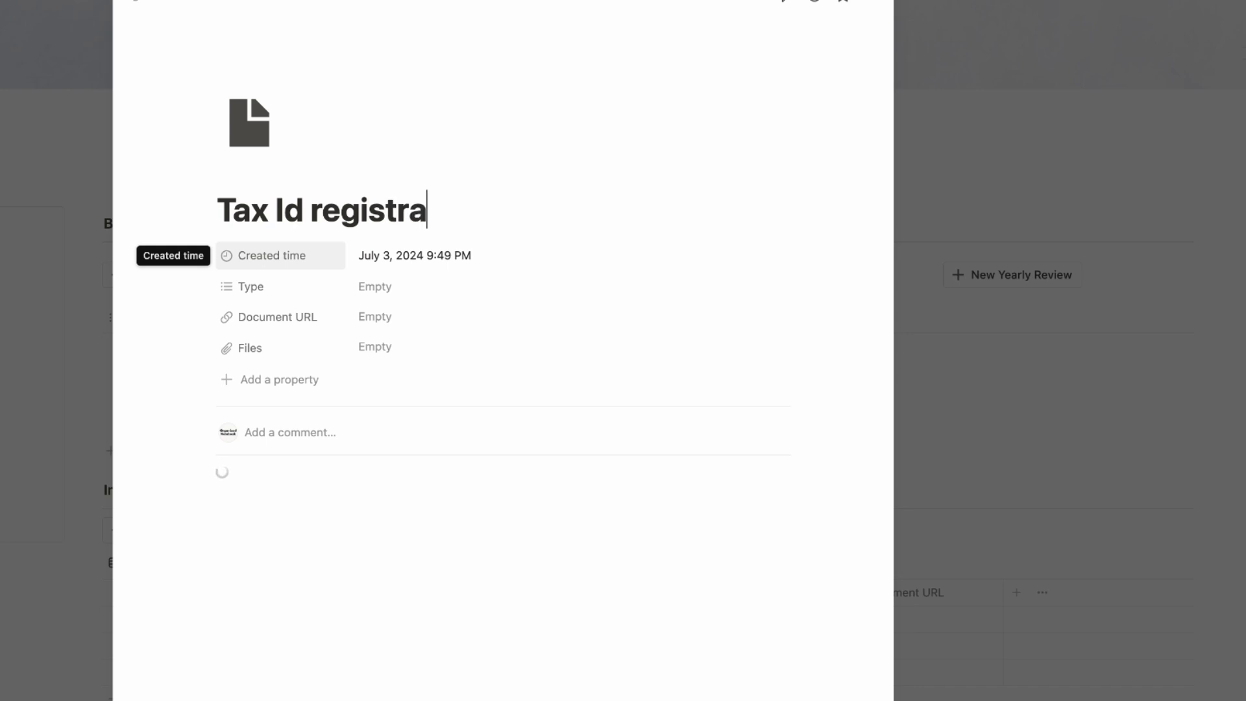
type("tion")
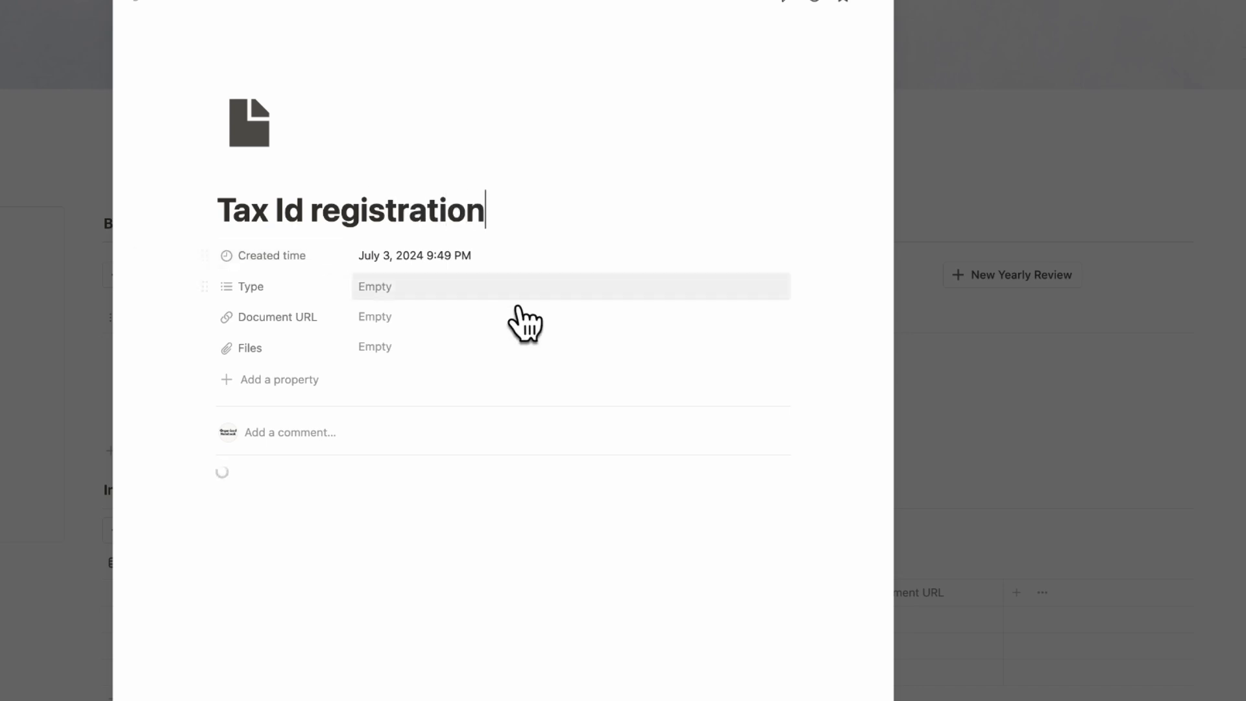
left_click(523, 286)
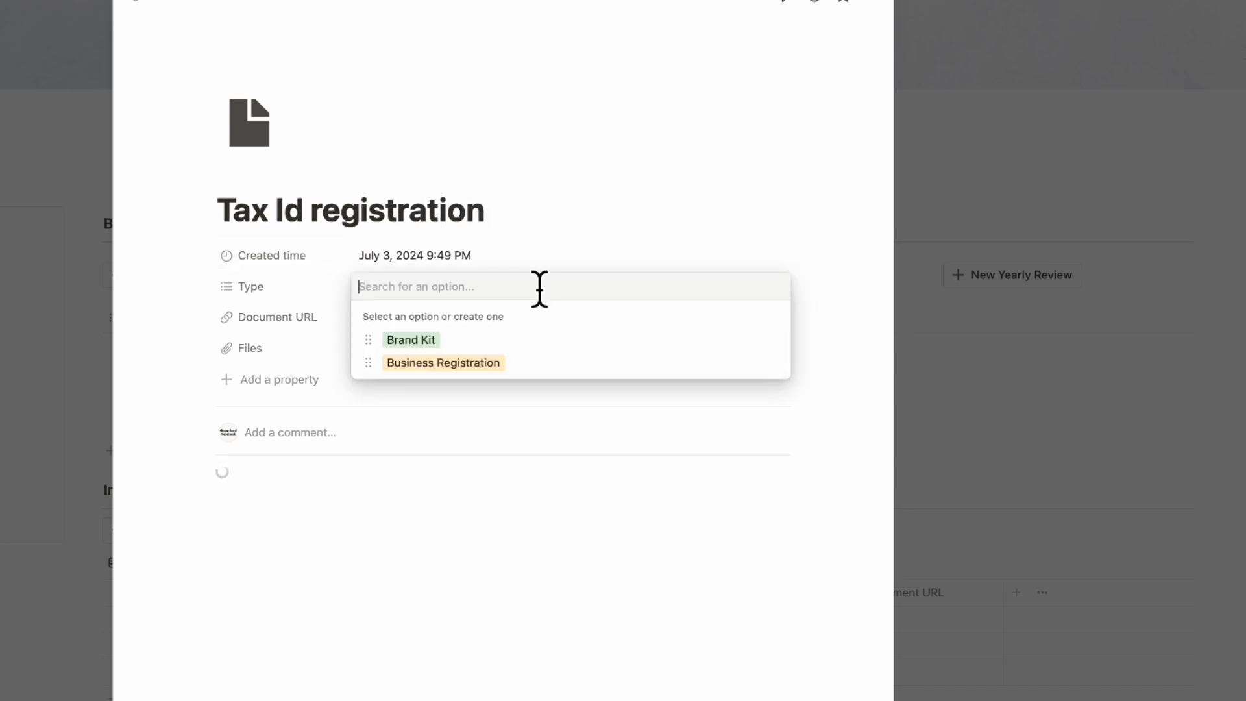
left_click(545, 362)
left_click(578, 245)
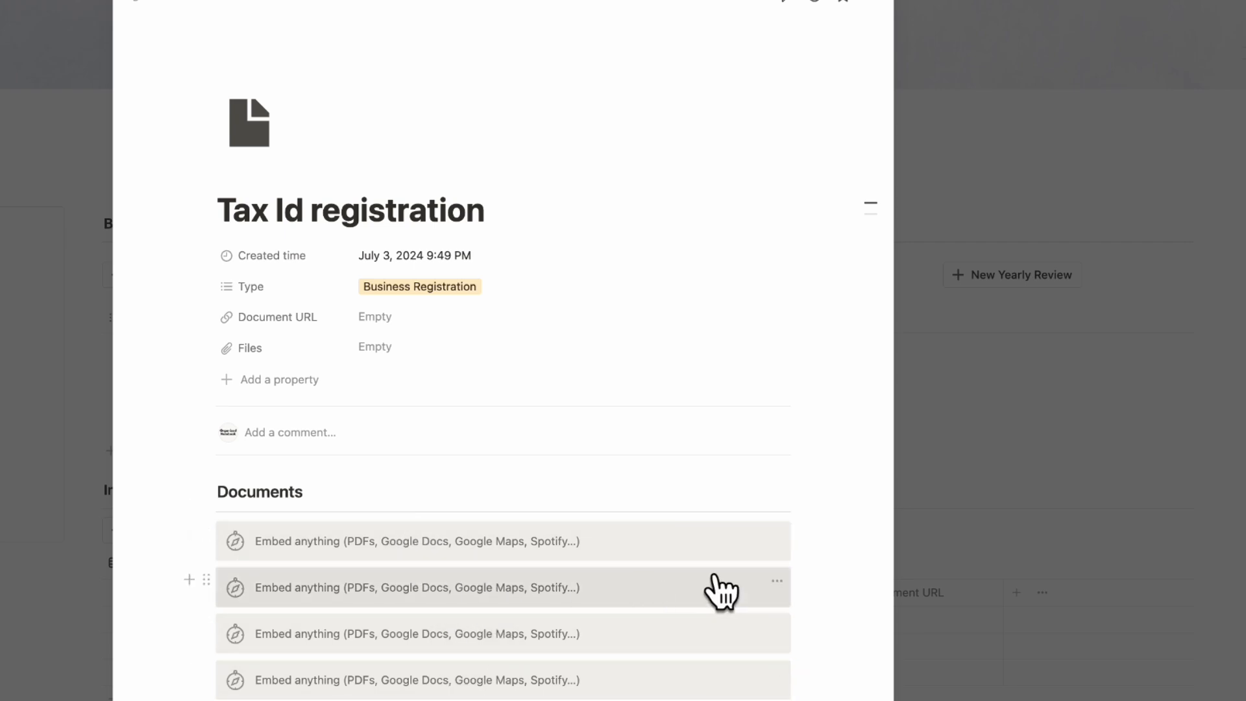
left_click(996, 445)
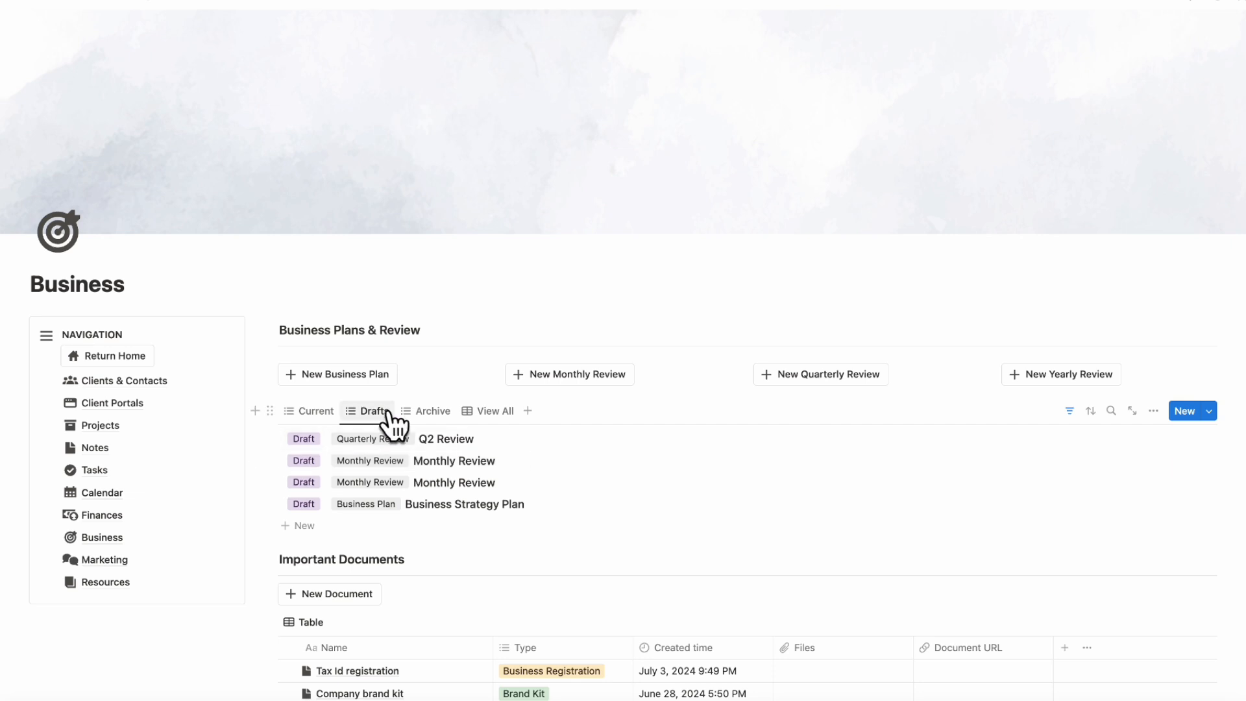
Step: Open the Marketing page and examine the Facebook platform's URL, description and marketing calendar, closing its page when done
left_click(106, 559)
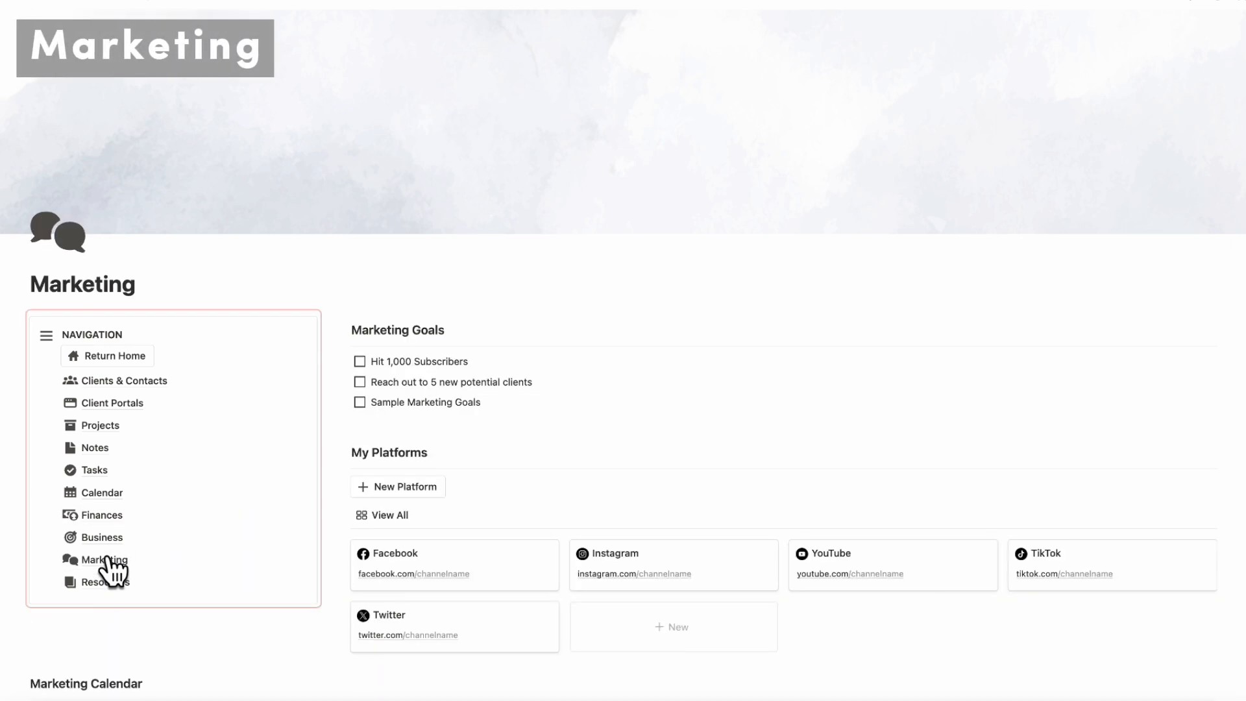
scroll(416, 384, "down", 3)
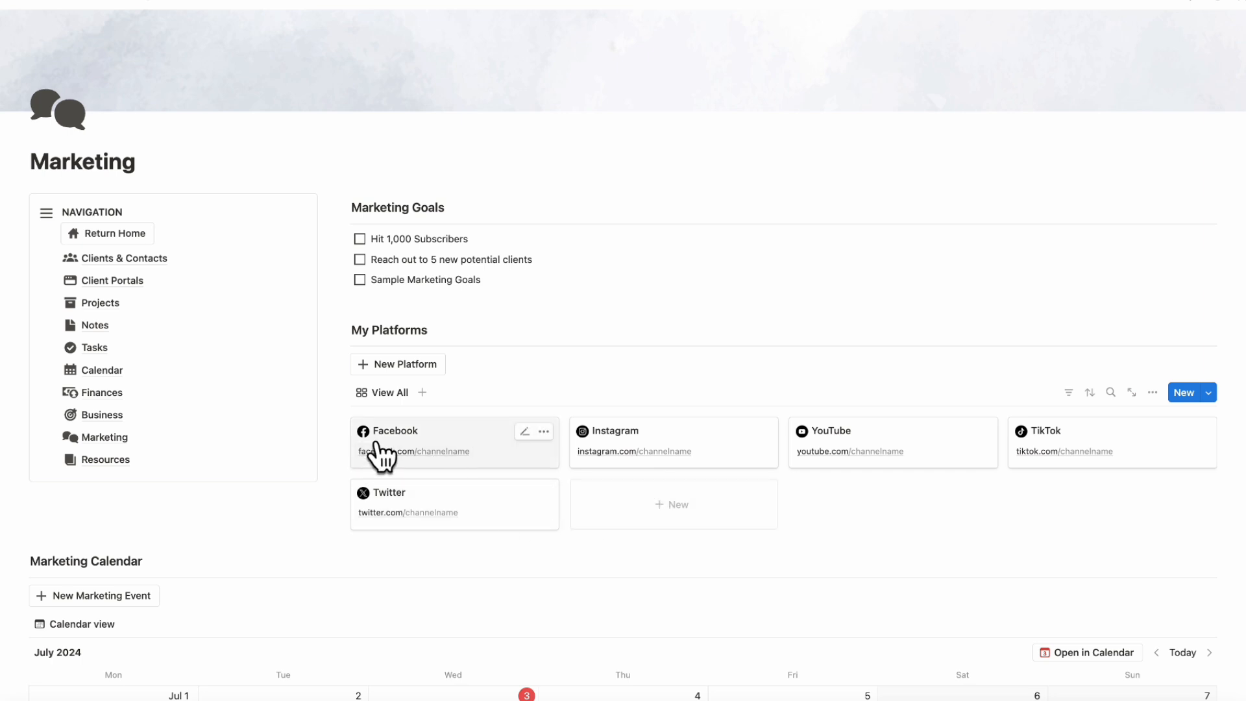
left_click(459, 436)
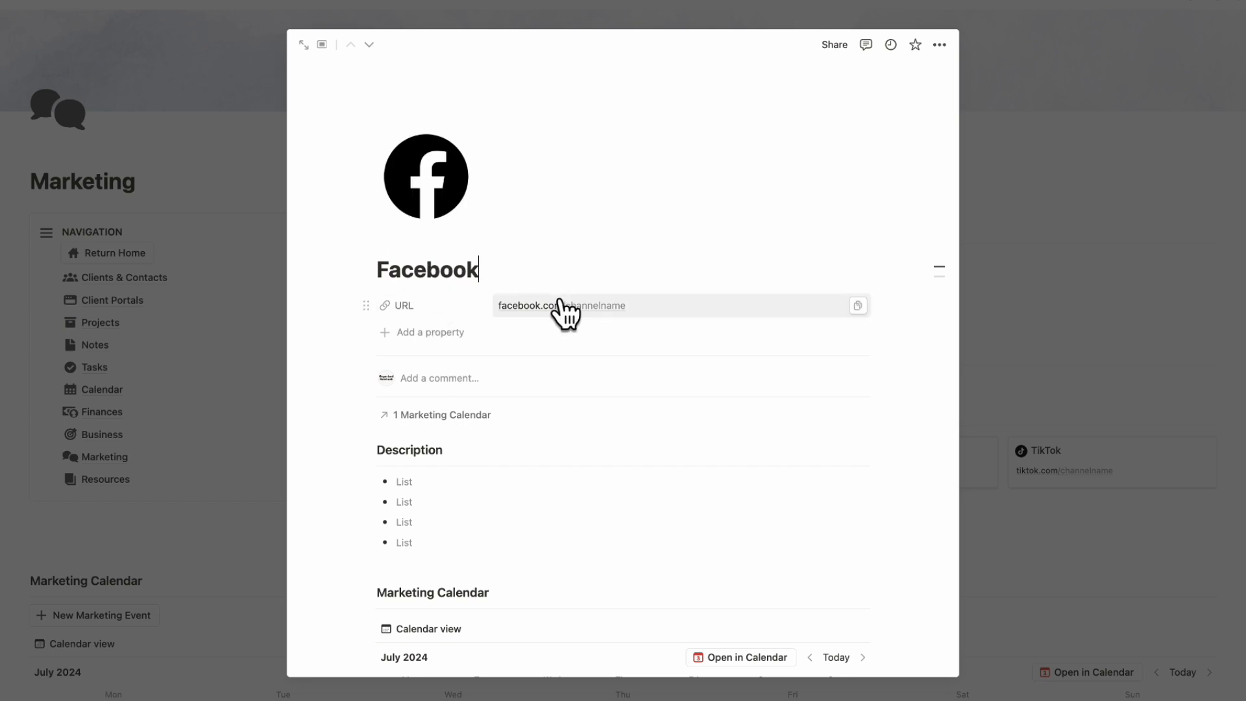
scroll(554, 476, "down", 3)
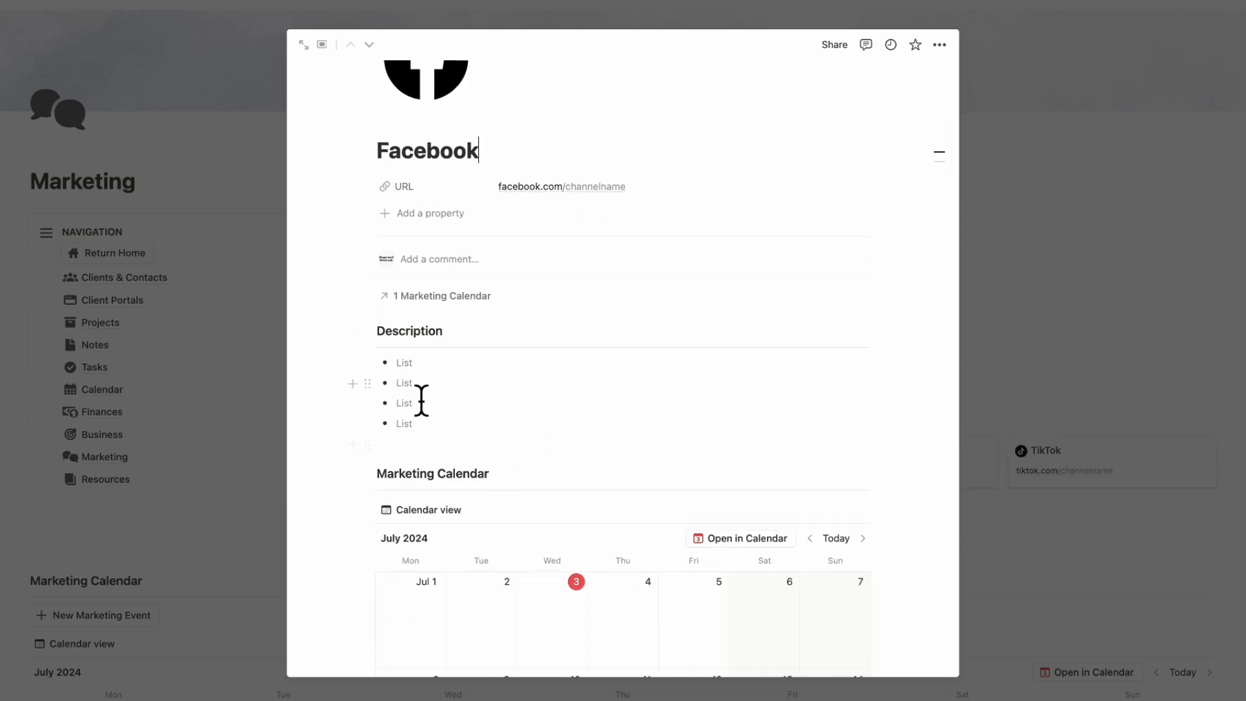
scroll(421, 400, "down", 4)
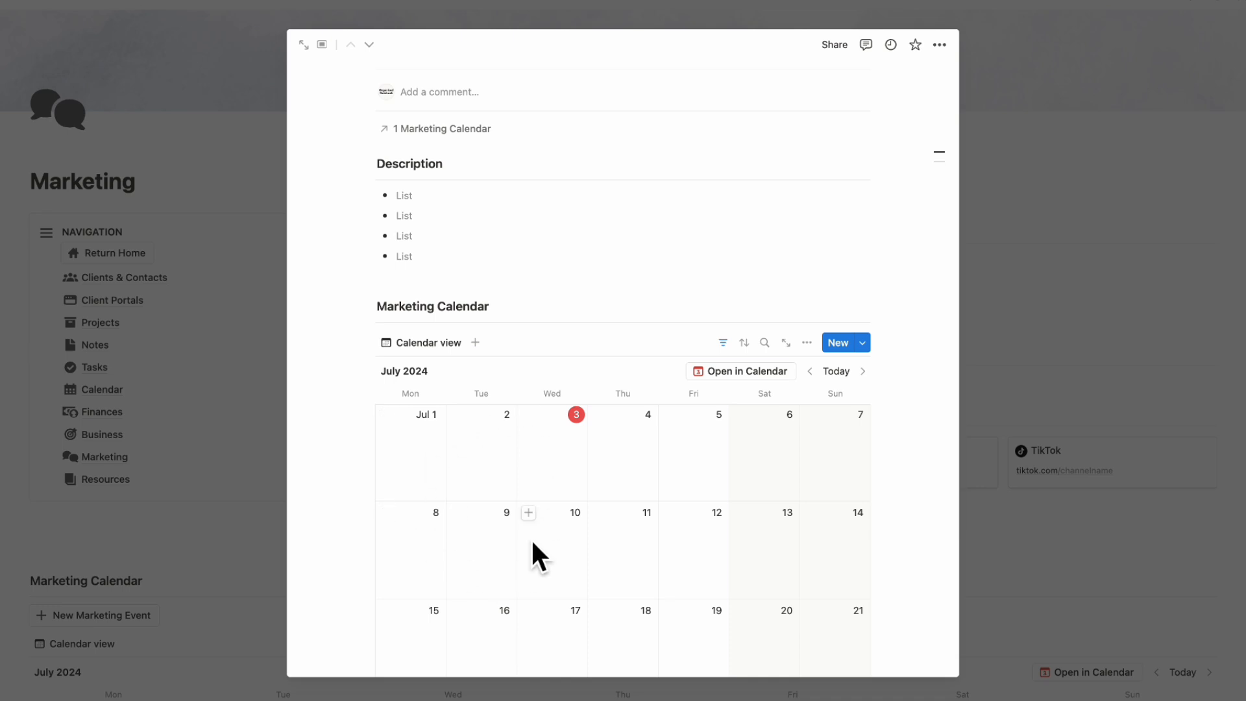
scroll(531, 553, "down", 5)
scroll(532, 549, "up", 10)
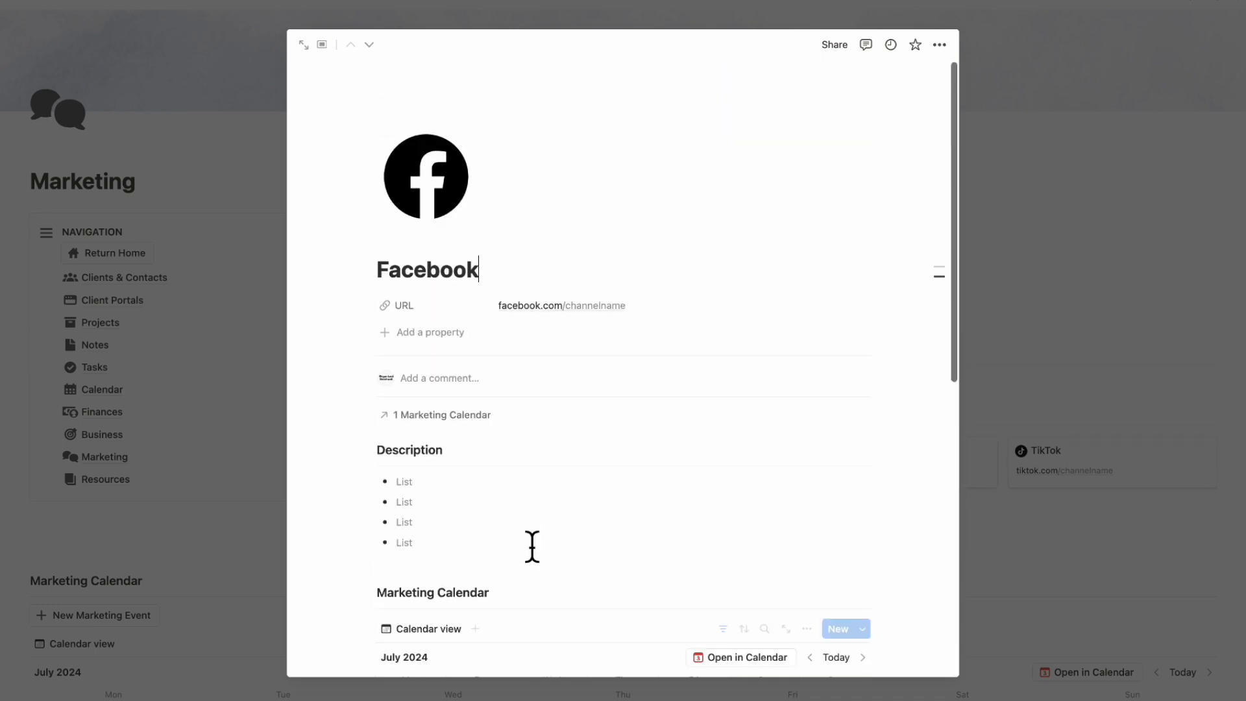
left_click(1036, 377)
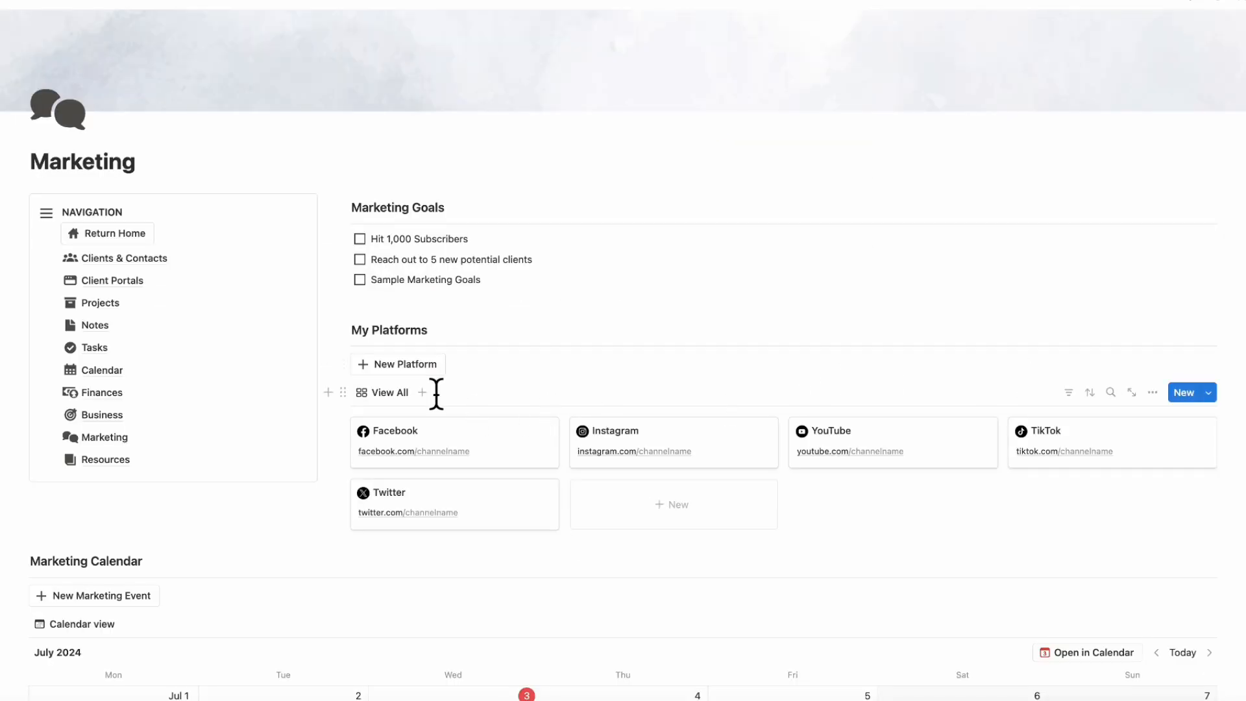
Step: Create a marketing platform titled New Platform, look over its description and calendar sections, and close its page
left_click(406, 365)
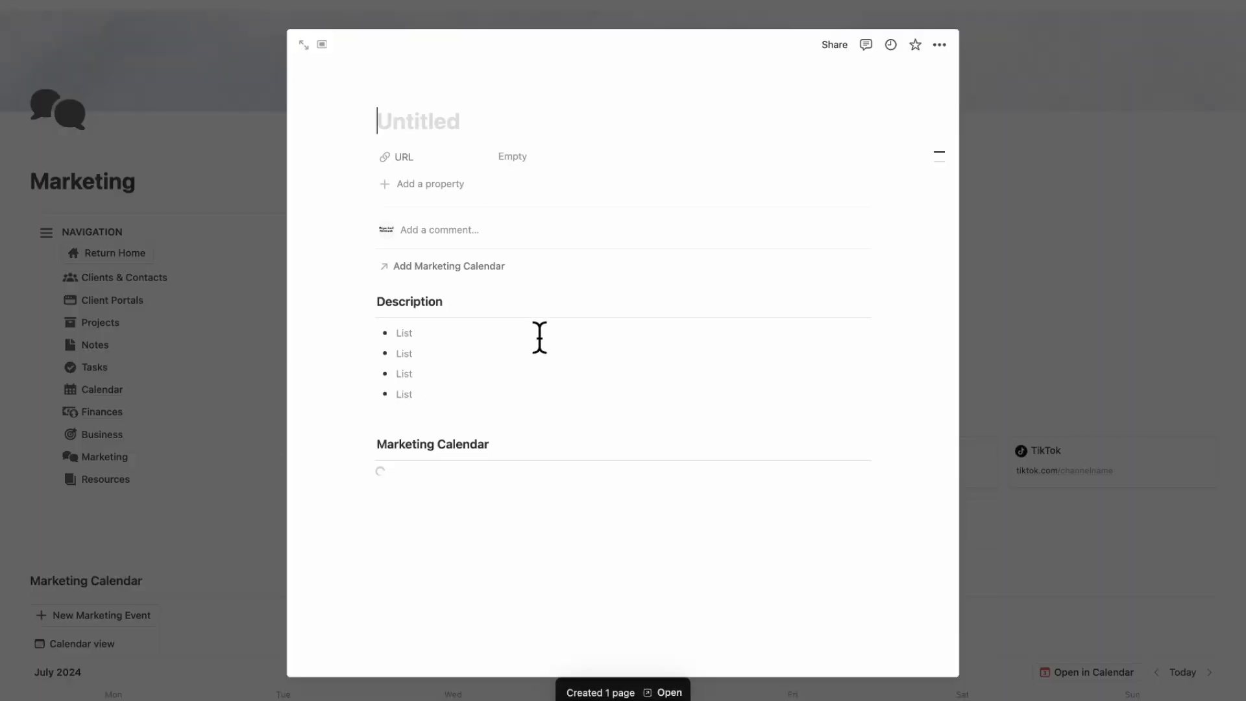
type("New Platform")
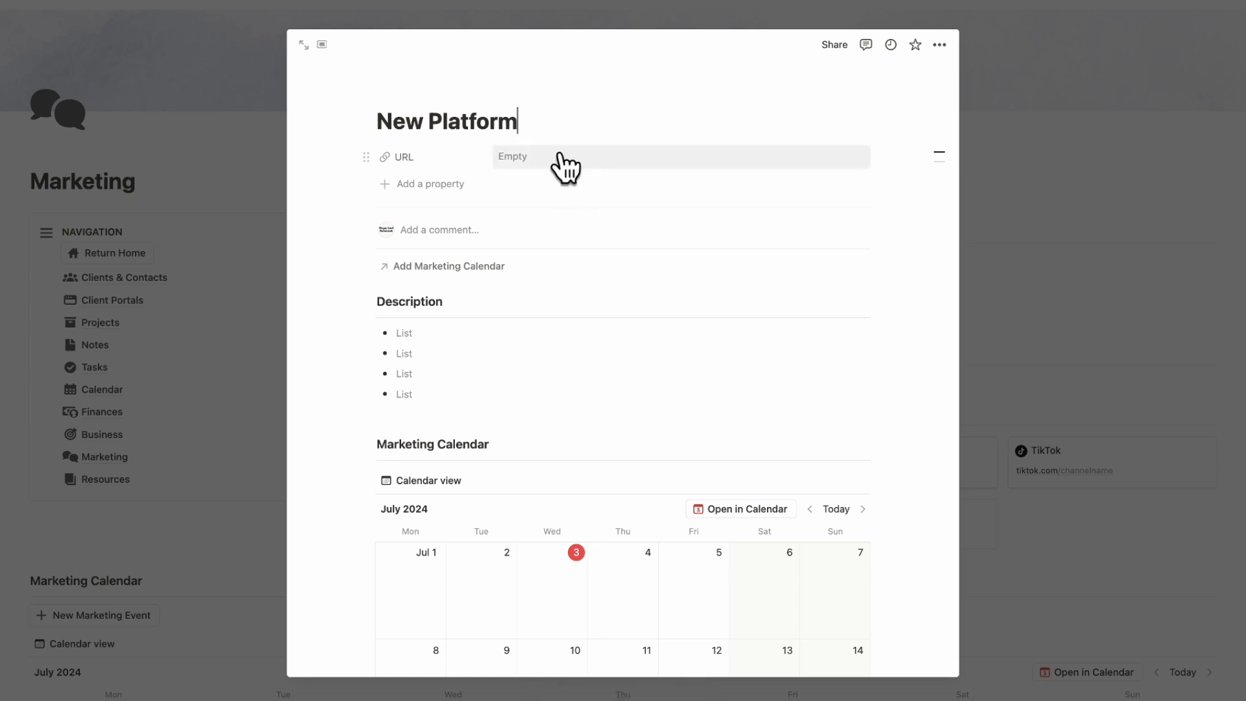
scroll(581, 368, "down", 1)
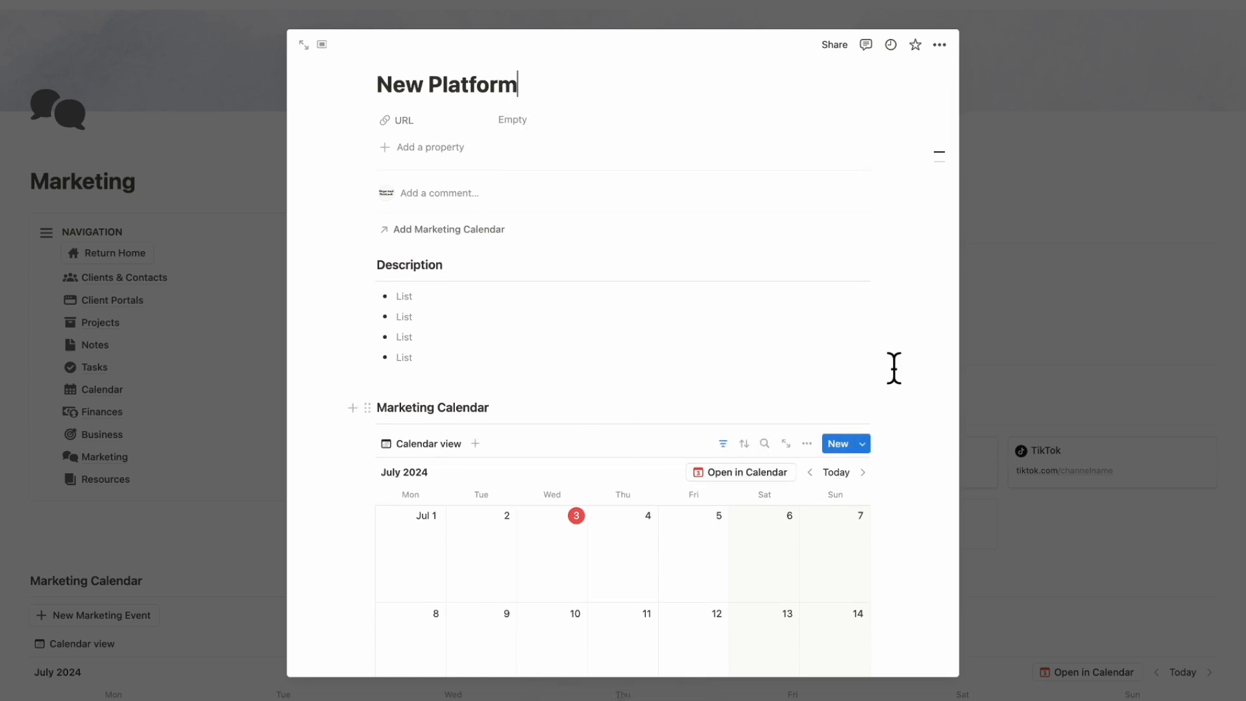
left_click(998, 353)
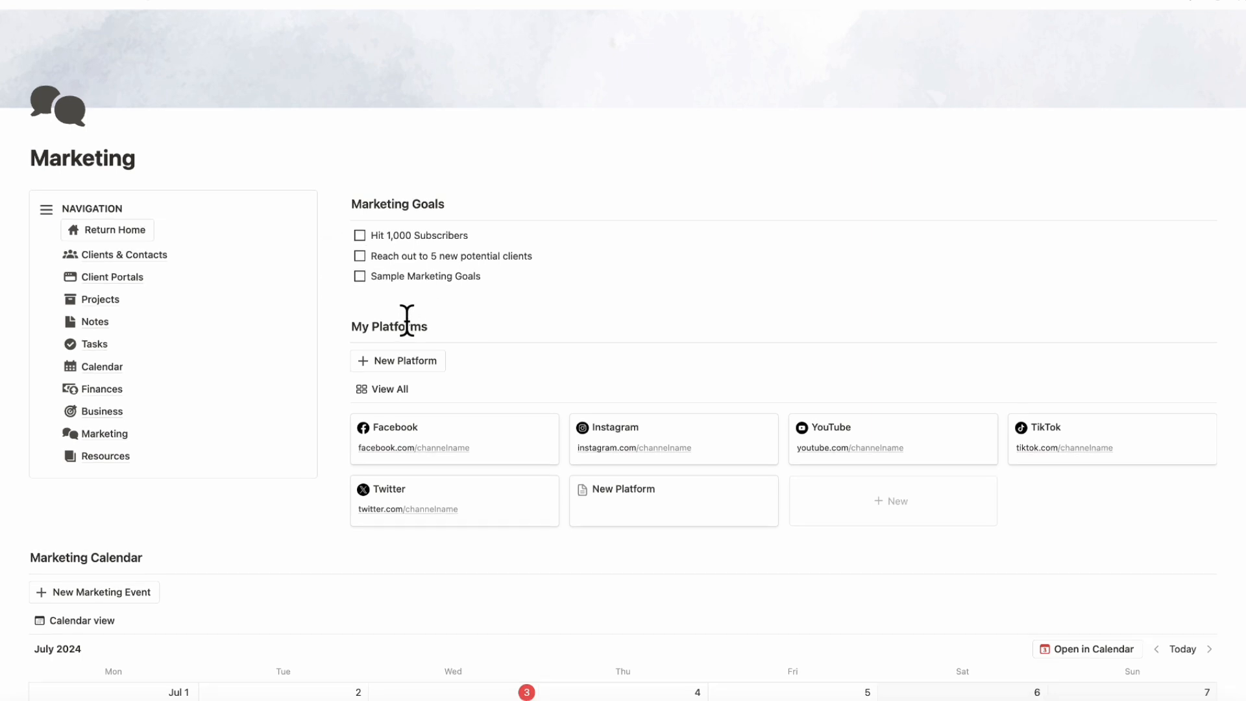
Step: Create a marketing event titled Social Media Post and set its date to July 3, 2024
scroll(405, 322, "down", 6)
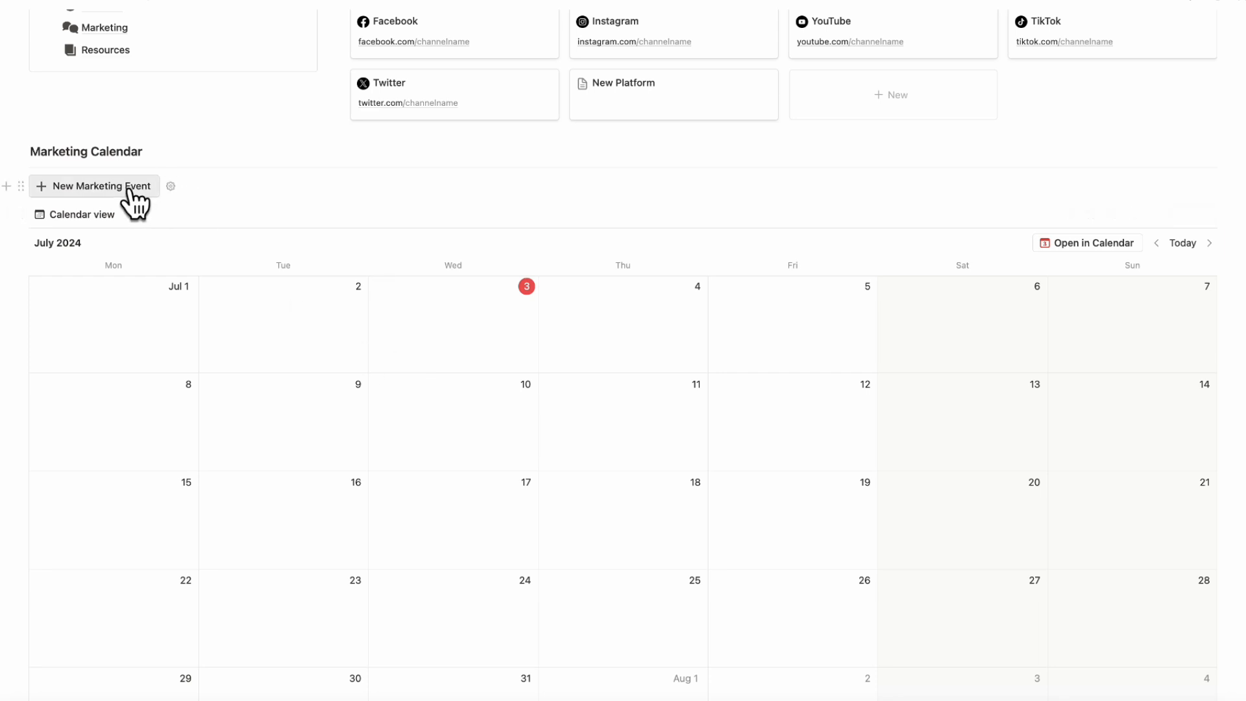
left_click(98, 185)
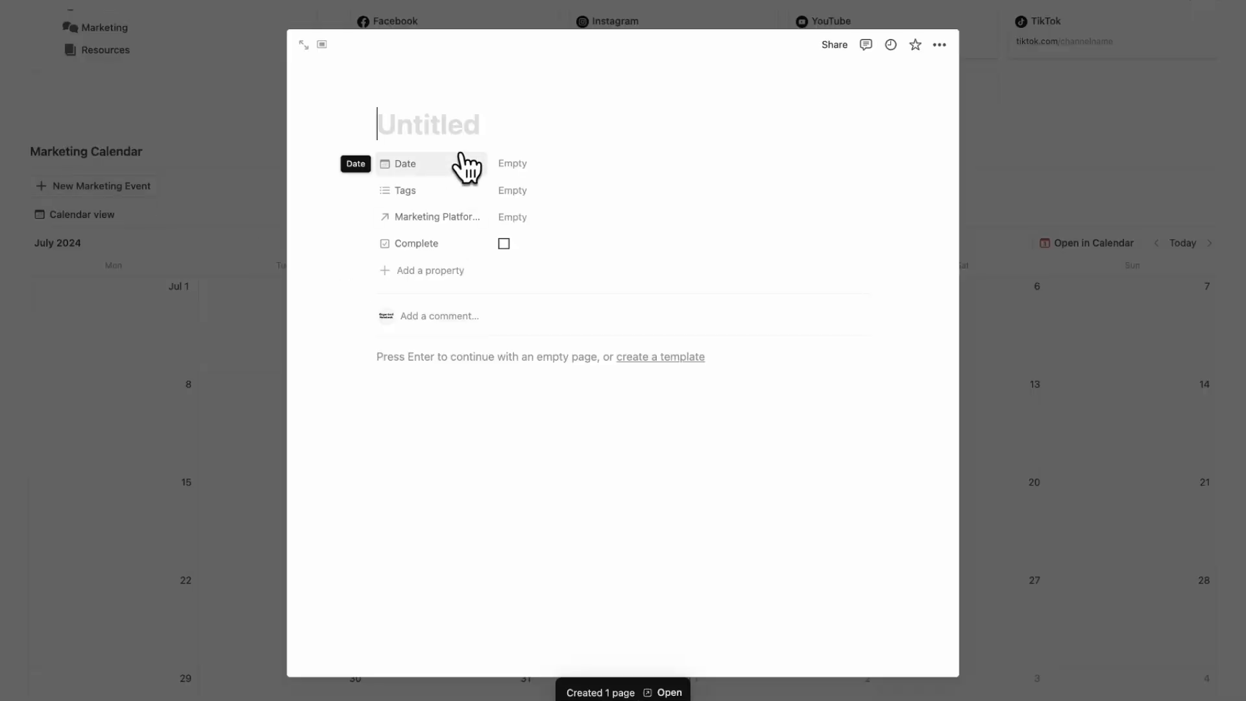
type("Soc")
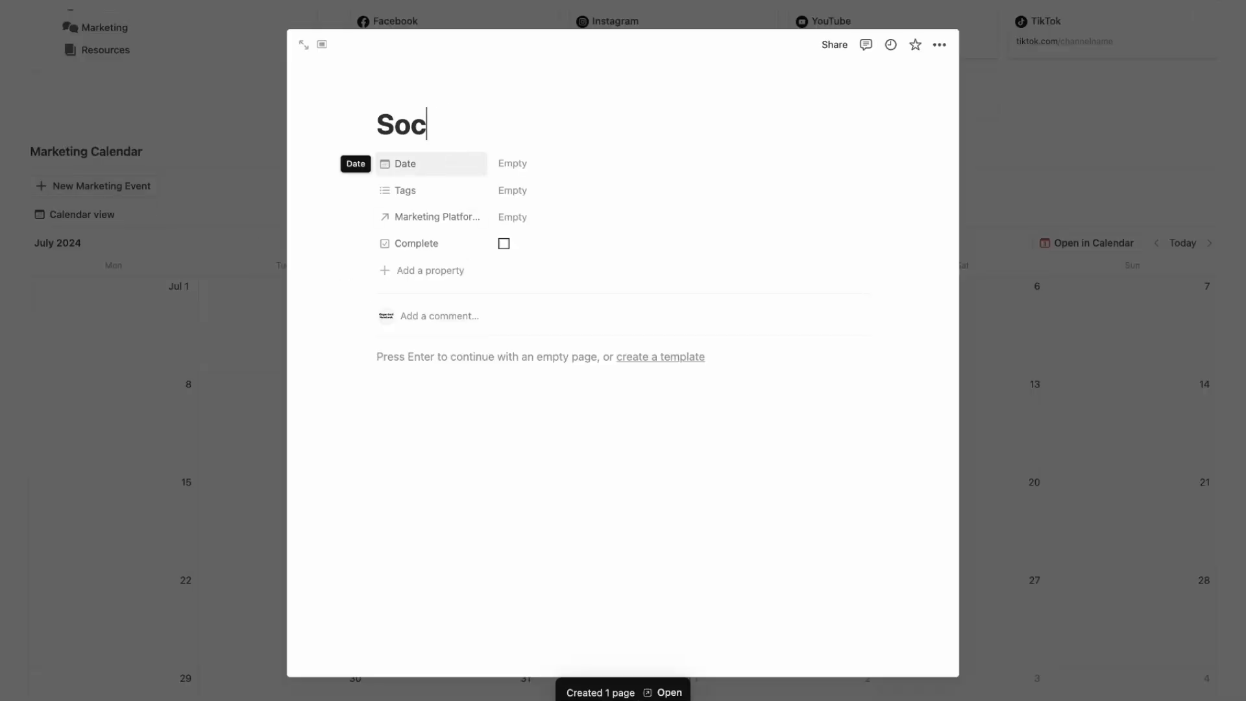
type("ial Media Post")
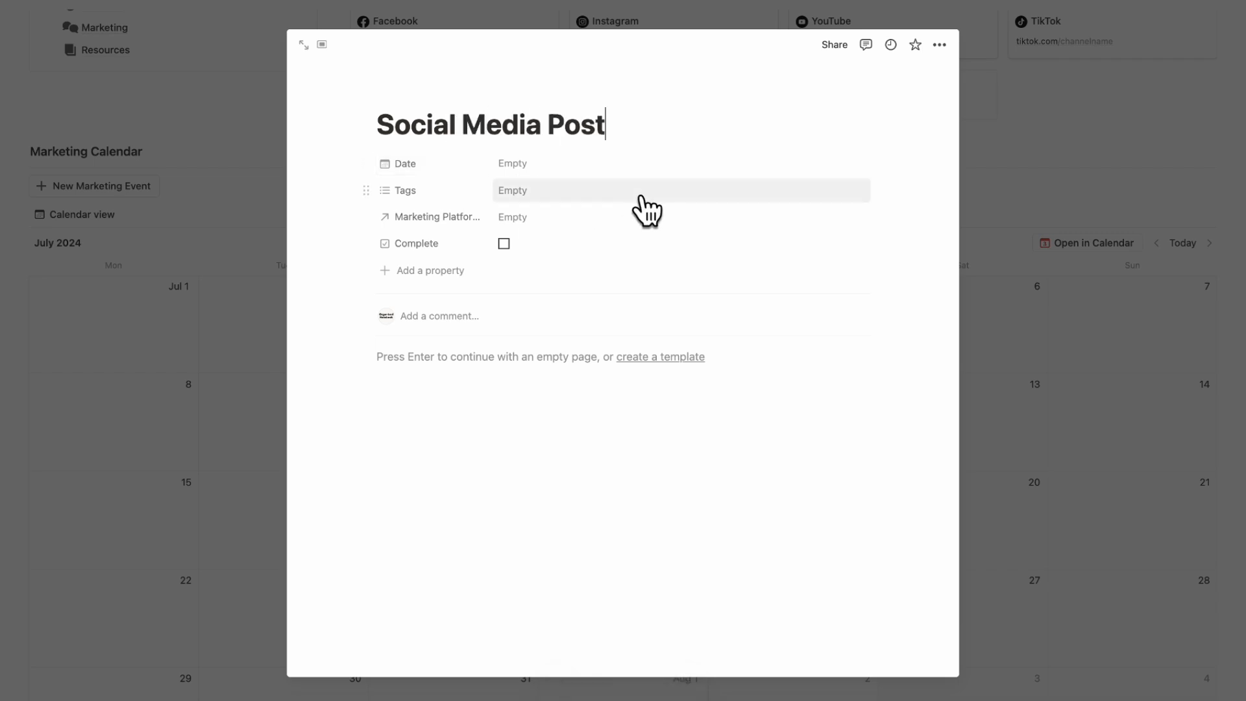
left_click(633, 165)
left_click(564, 264)
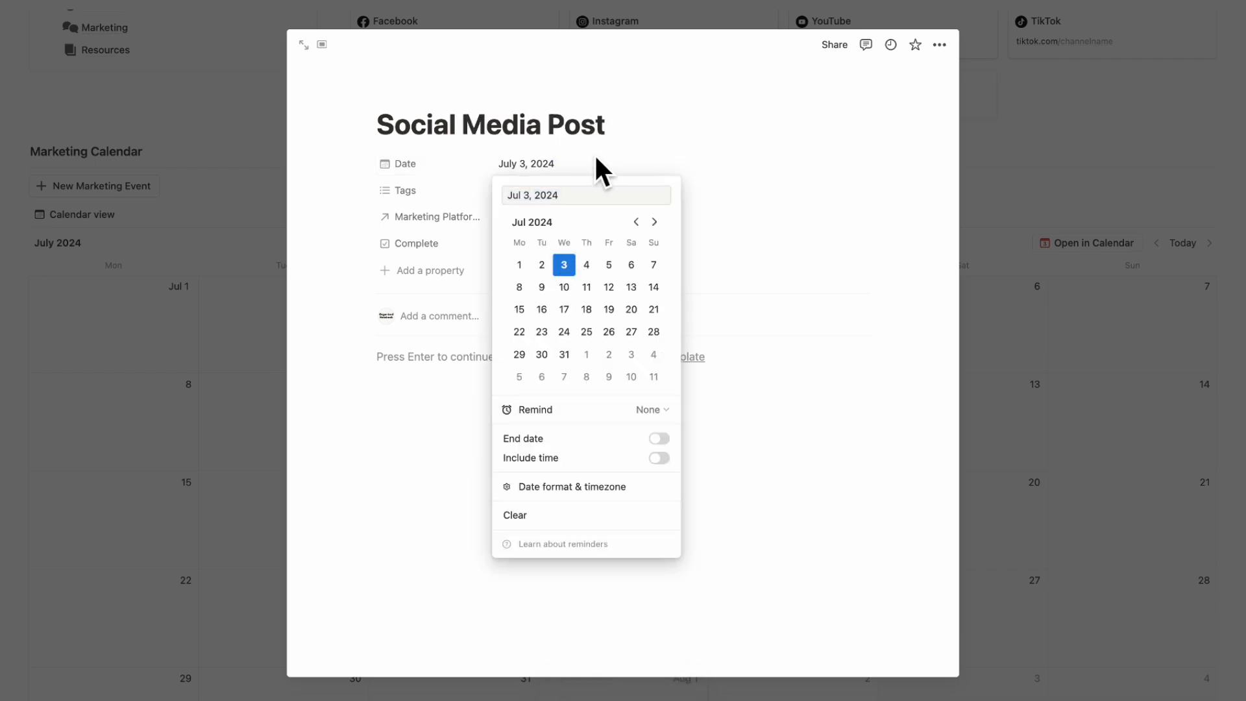
left_click(594, 155)
Step: Tag the marketing event as Social Media Post and link it to the Instagram and Facebook platforms
left_click(579, 194)
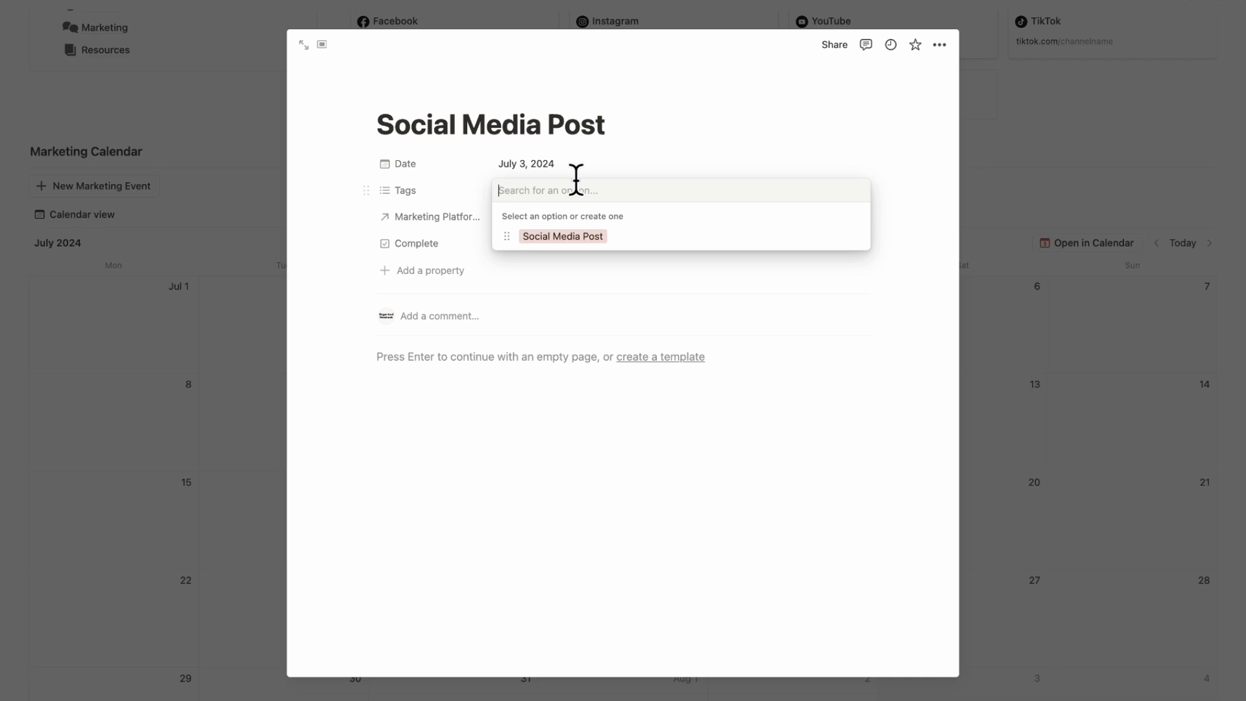
left_click(611, 231)
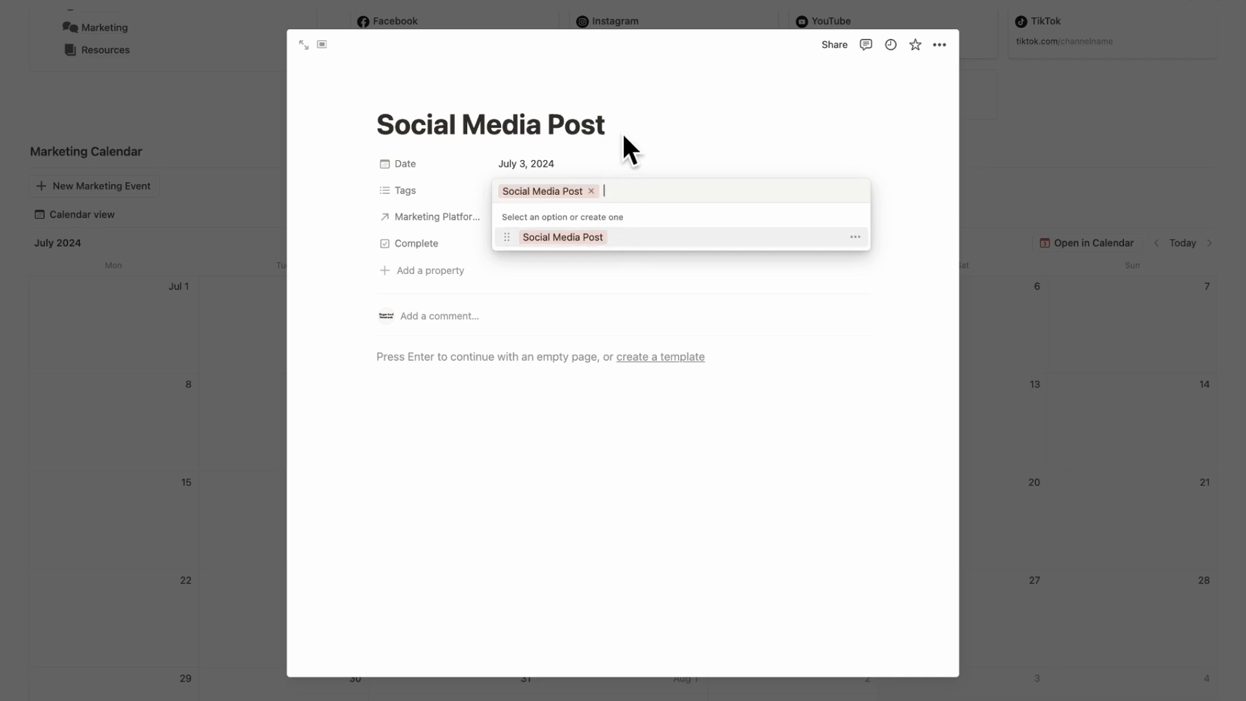
left_click(641, 149)
left_click(587, 216)
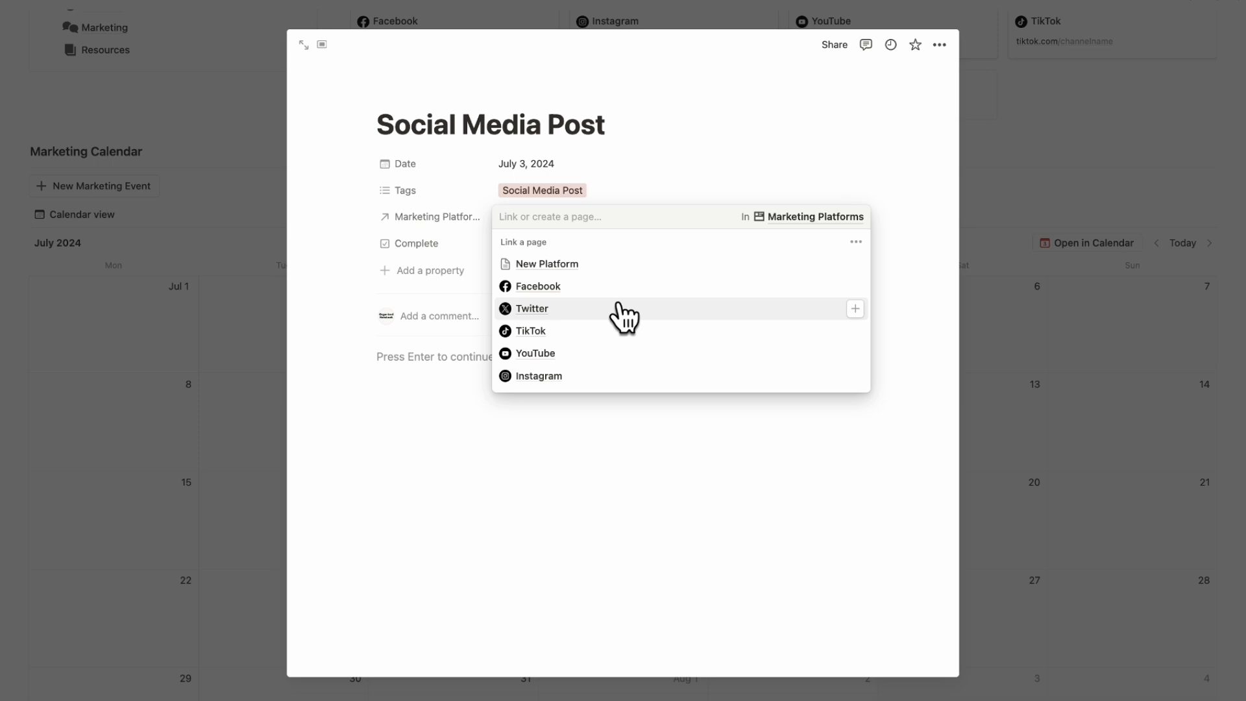
left_click(619, 376)
left_click(617, 335)
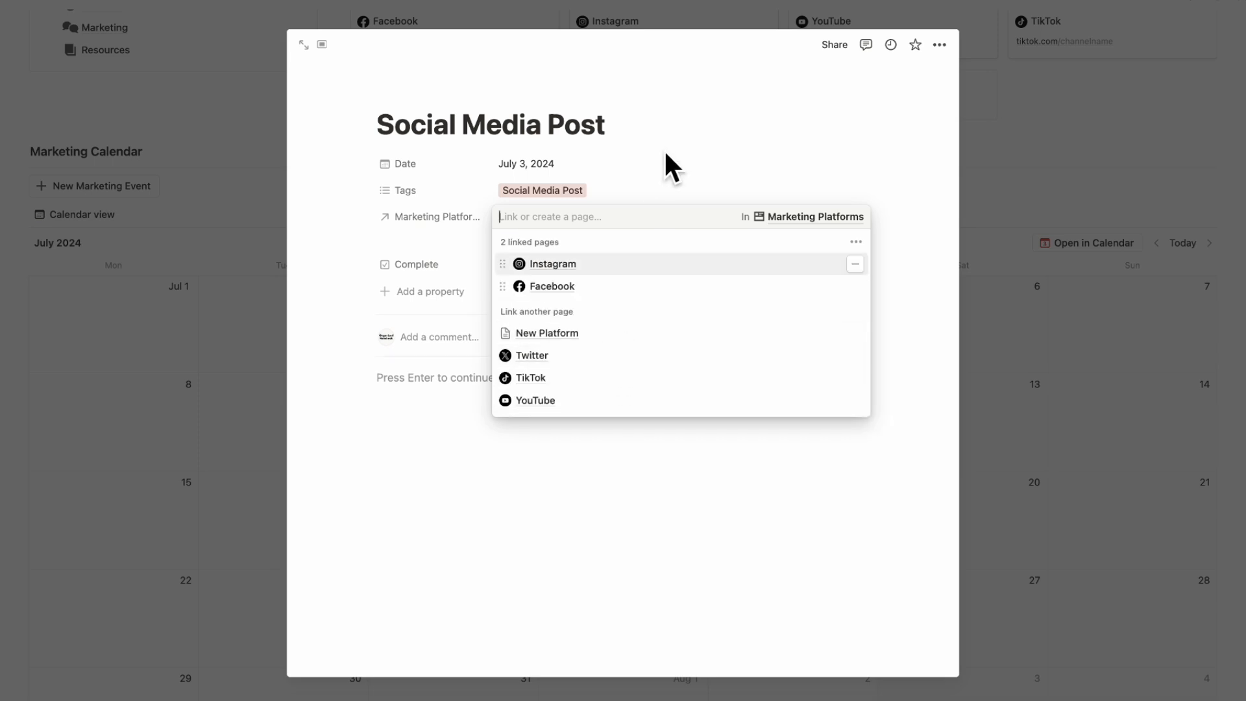
left_click(664, 166)
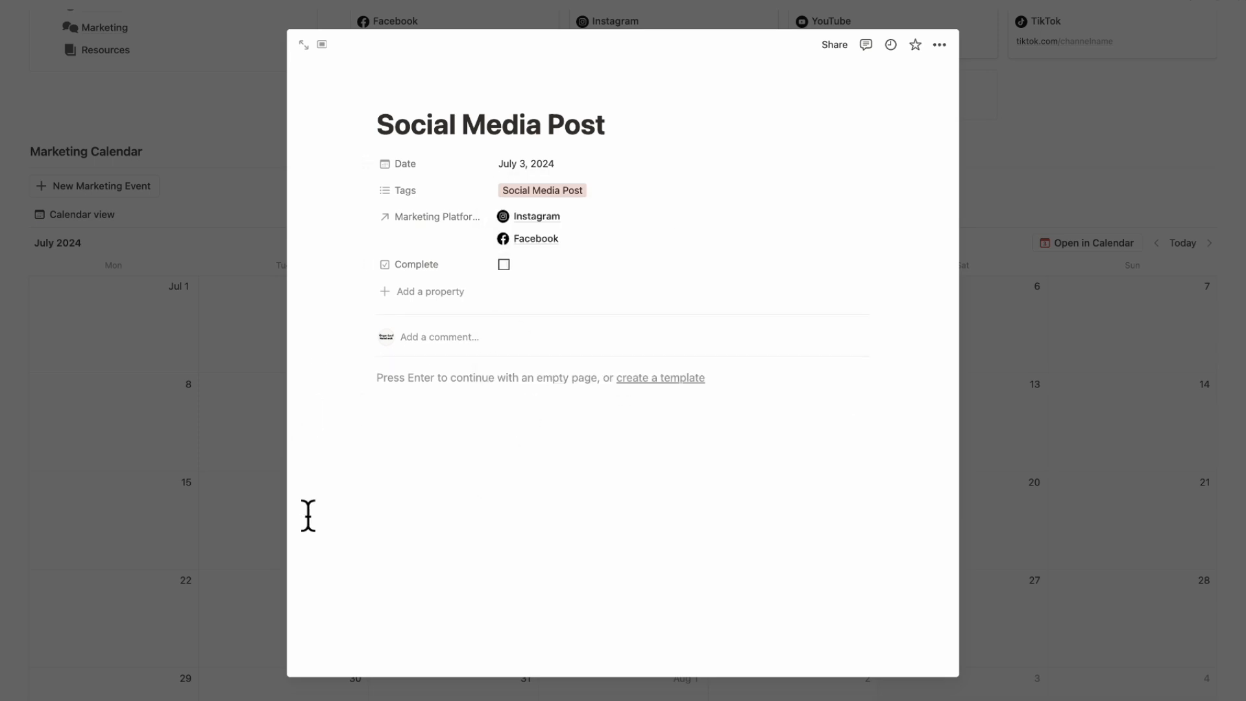
Step: Start the event's empty page body, close the page and mark the event complete in the marketing calendar
left_click(406, 381)
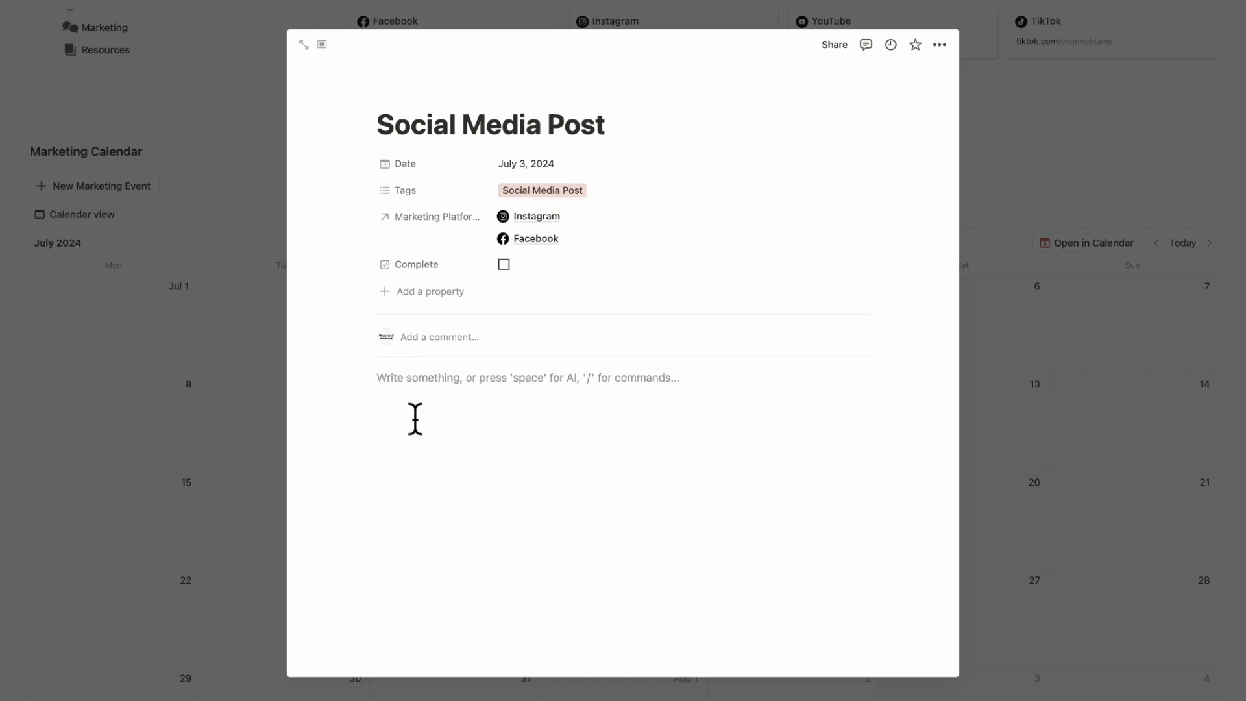
left_click(259, 361)
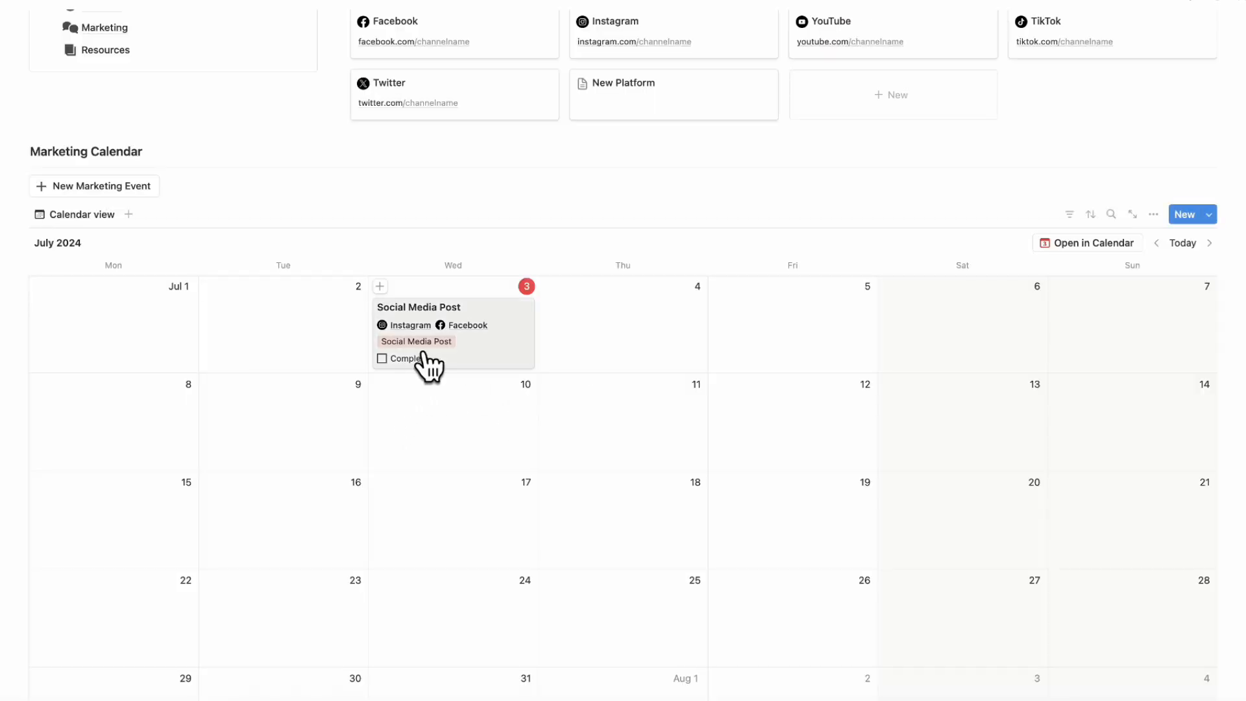
left_click(382, 358)
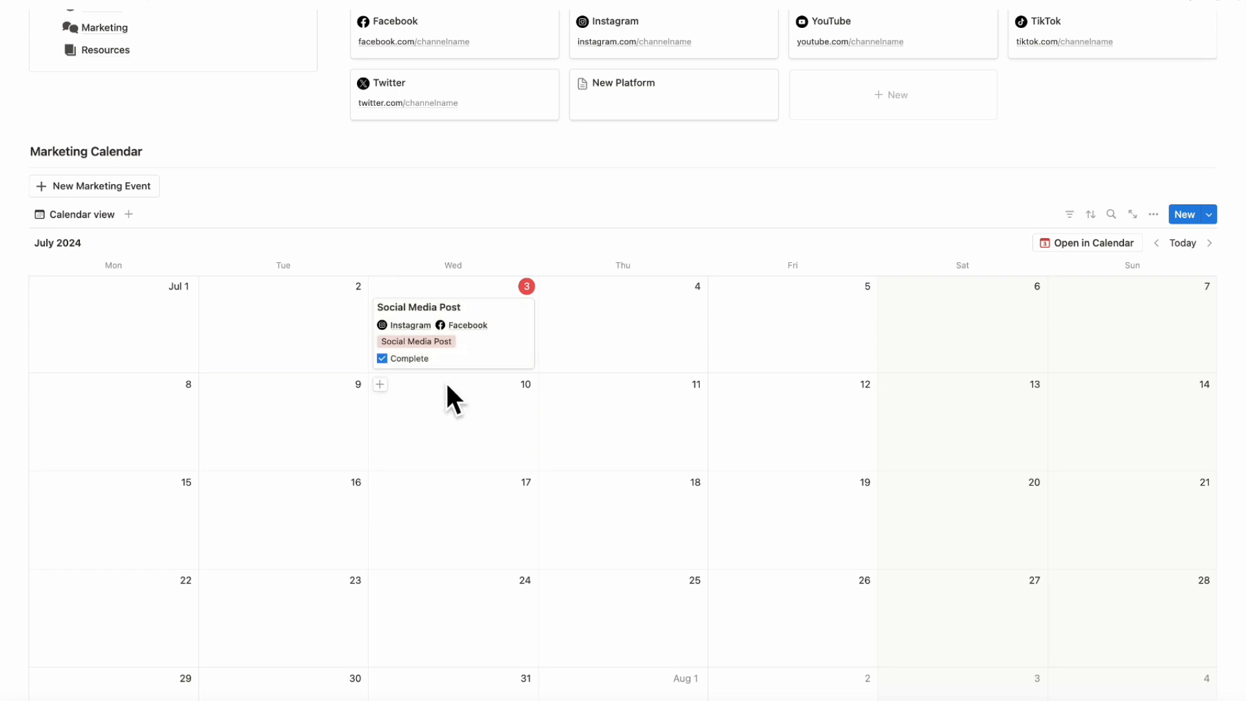
Step: Open the Resources page and create a resource titled Book about business
scroll(445, 389, "up", 5)
mouse_move(146, 290)
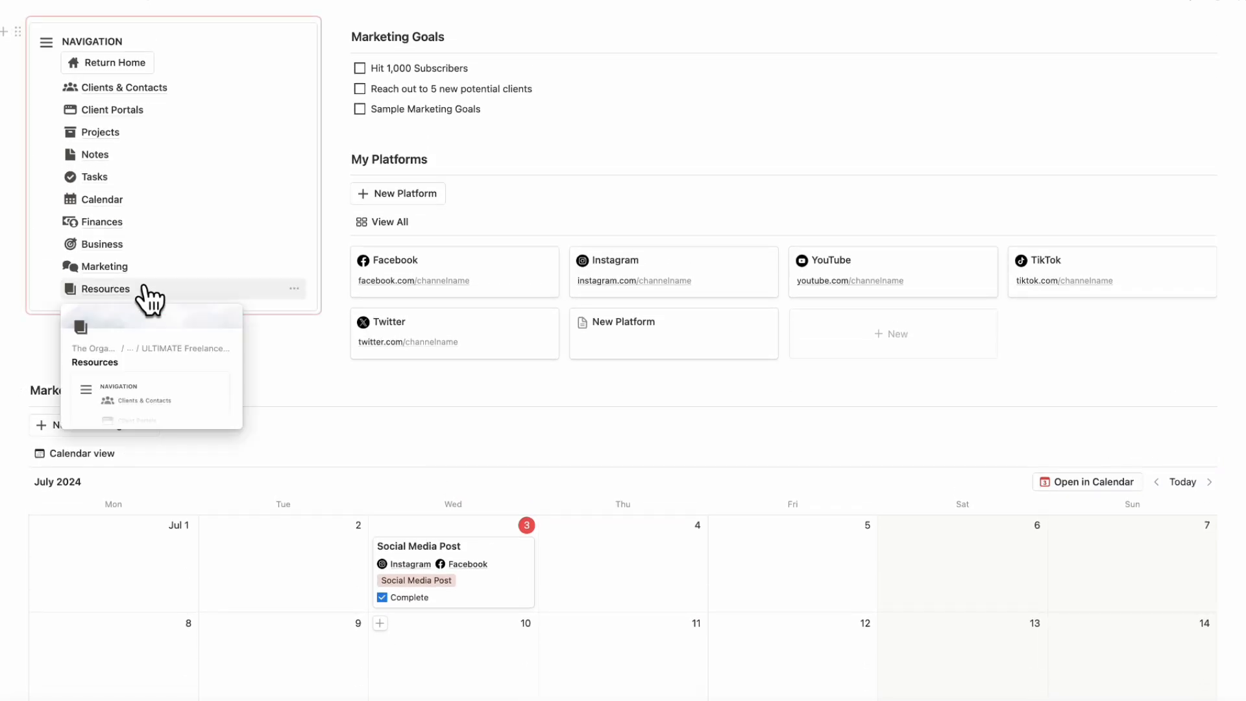
left_click(107, 289)
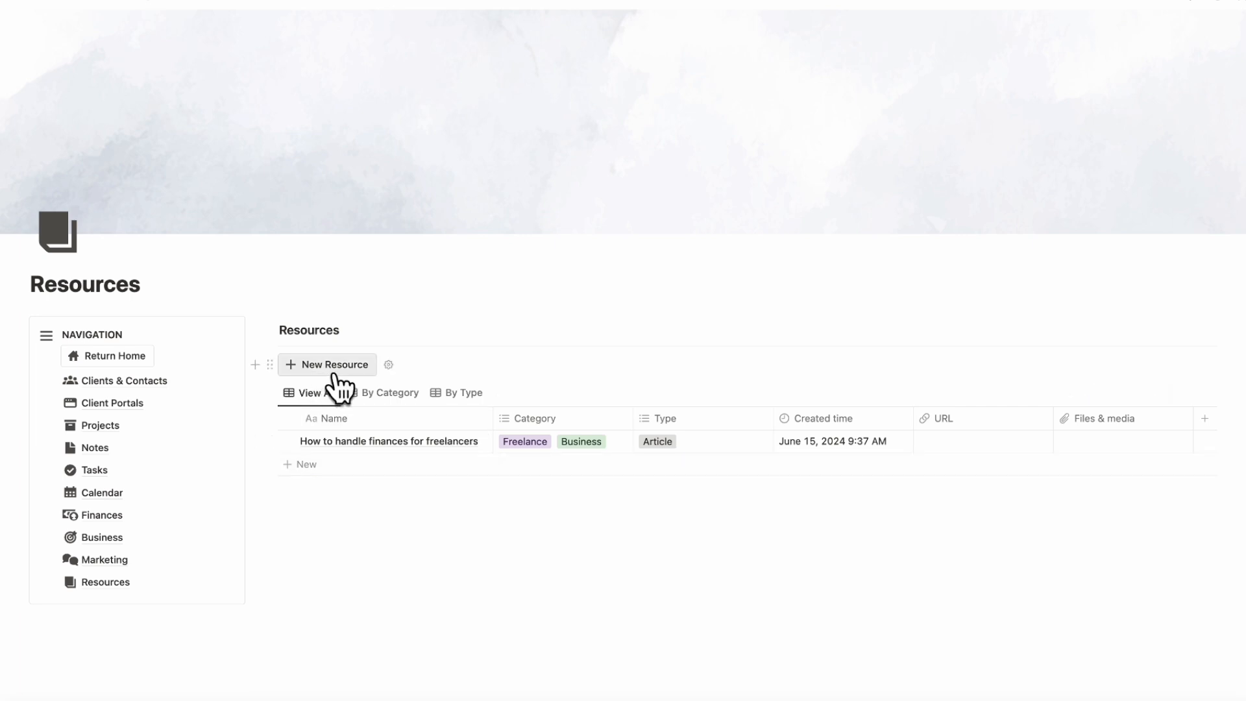
left_click(349, 371)
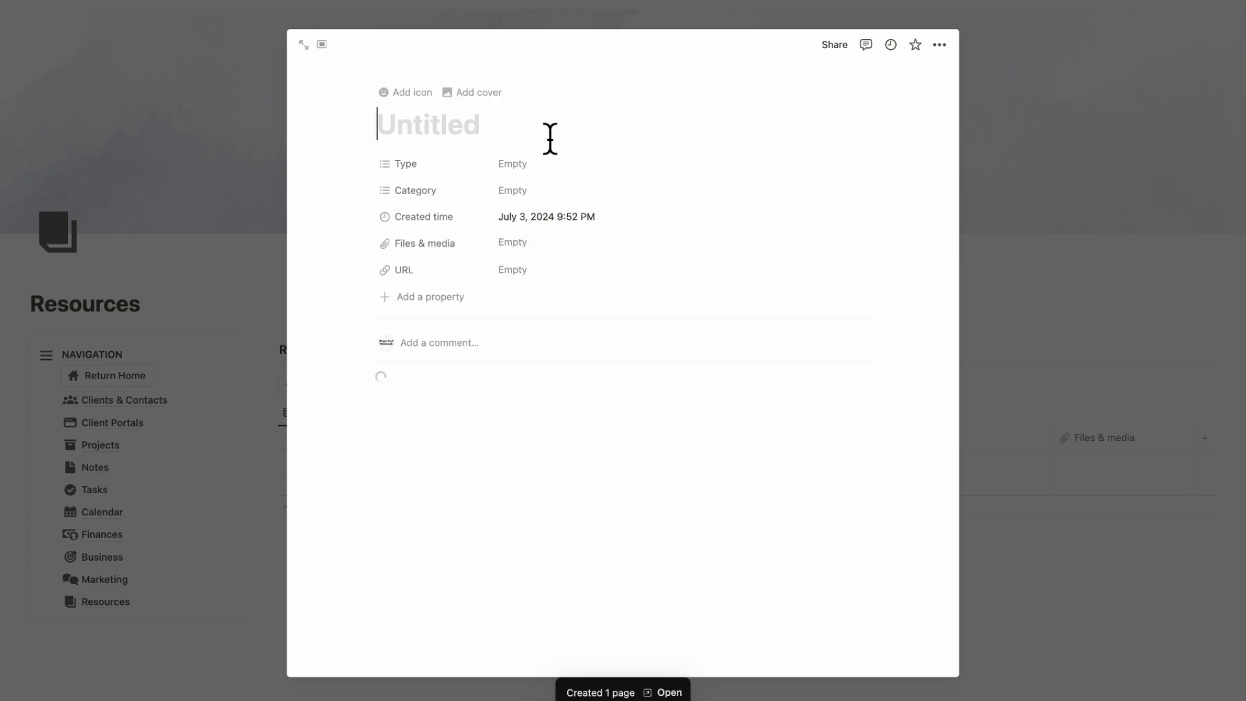
type("Book about business")
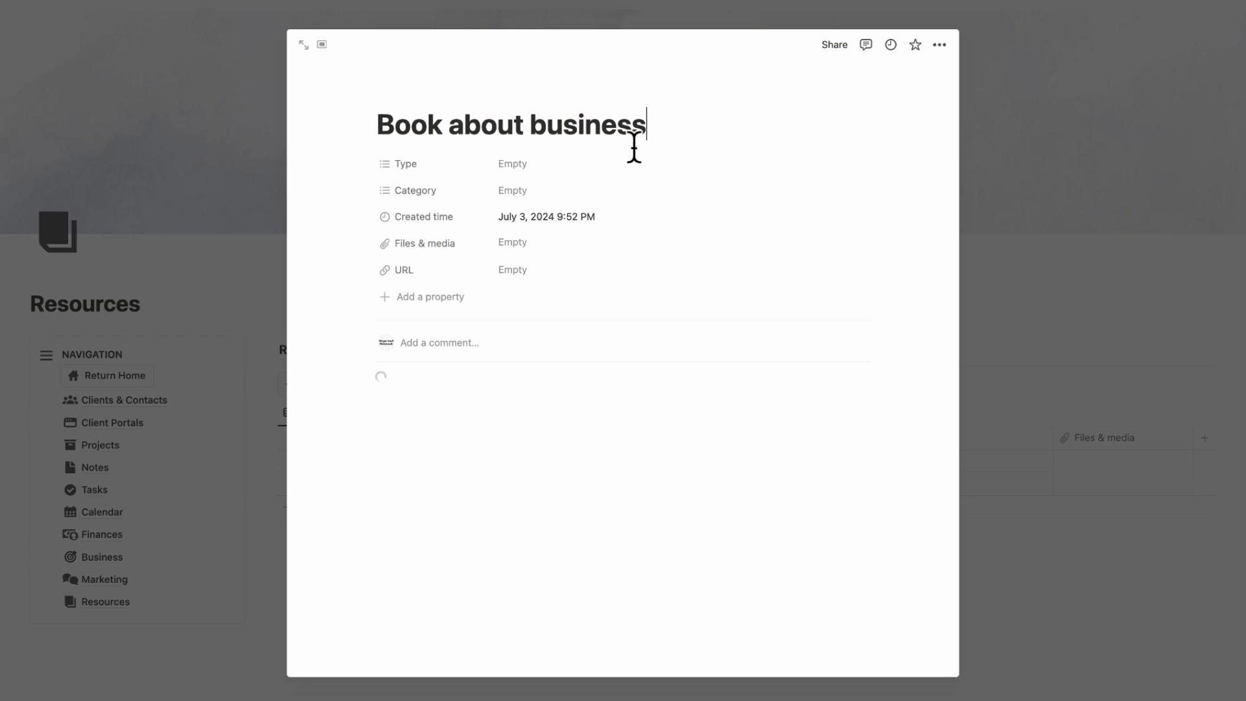
Step: Set the resource's type to Book and its category to Business, and close its page
left_click(652, 165)
left_click(636, 251)
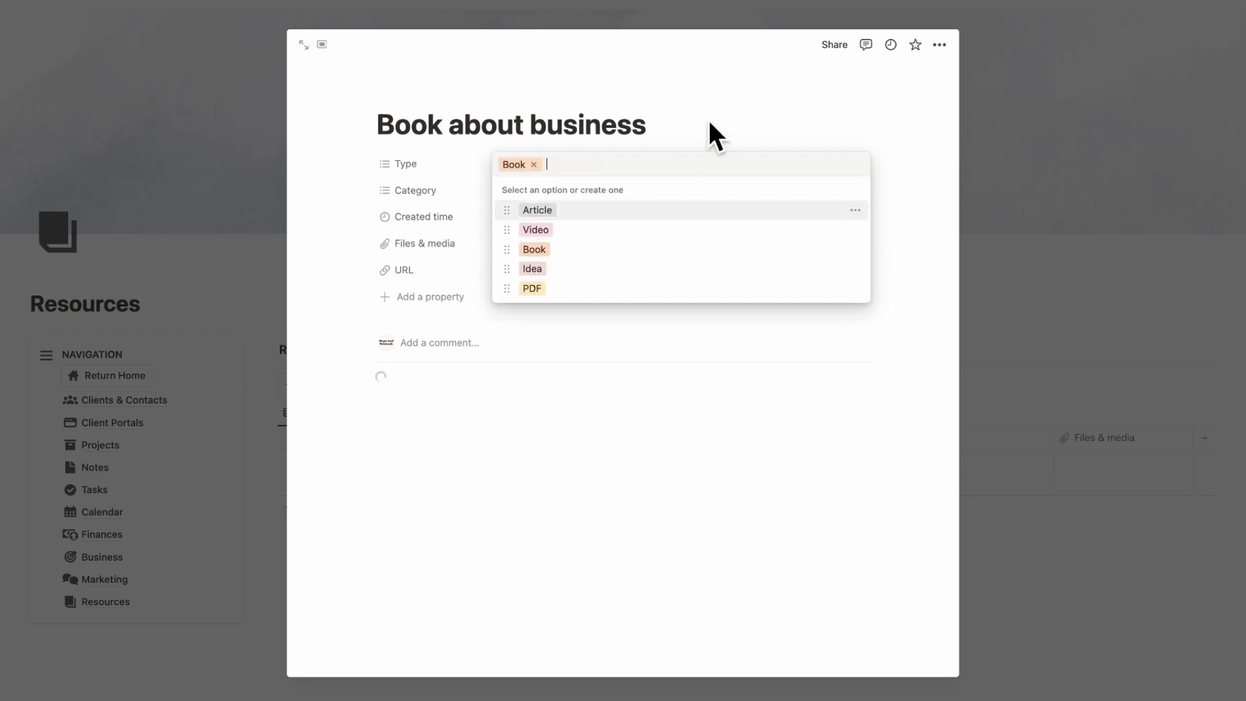
left_click(716, 135)
left_click(576, 190)
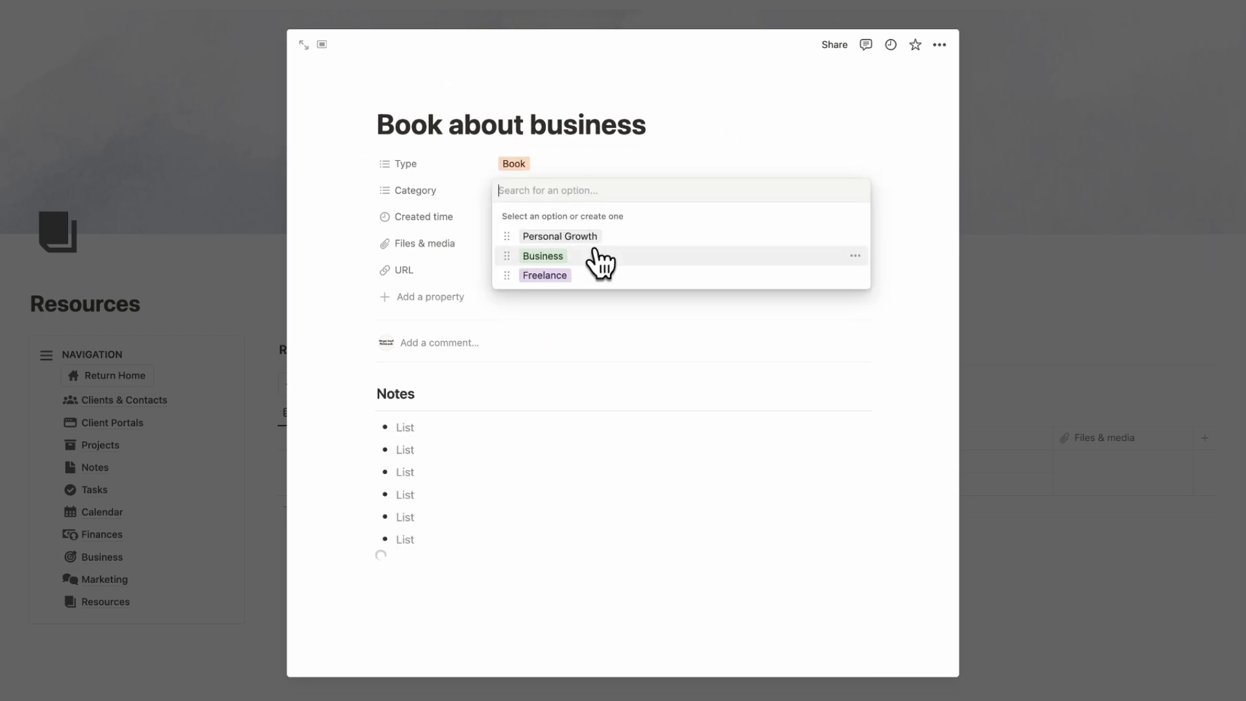
left_click(600, 259)
left_click(634, 139)
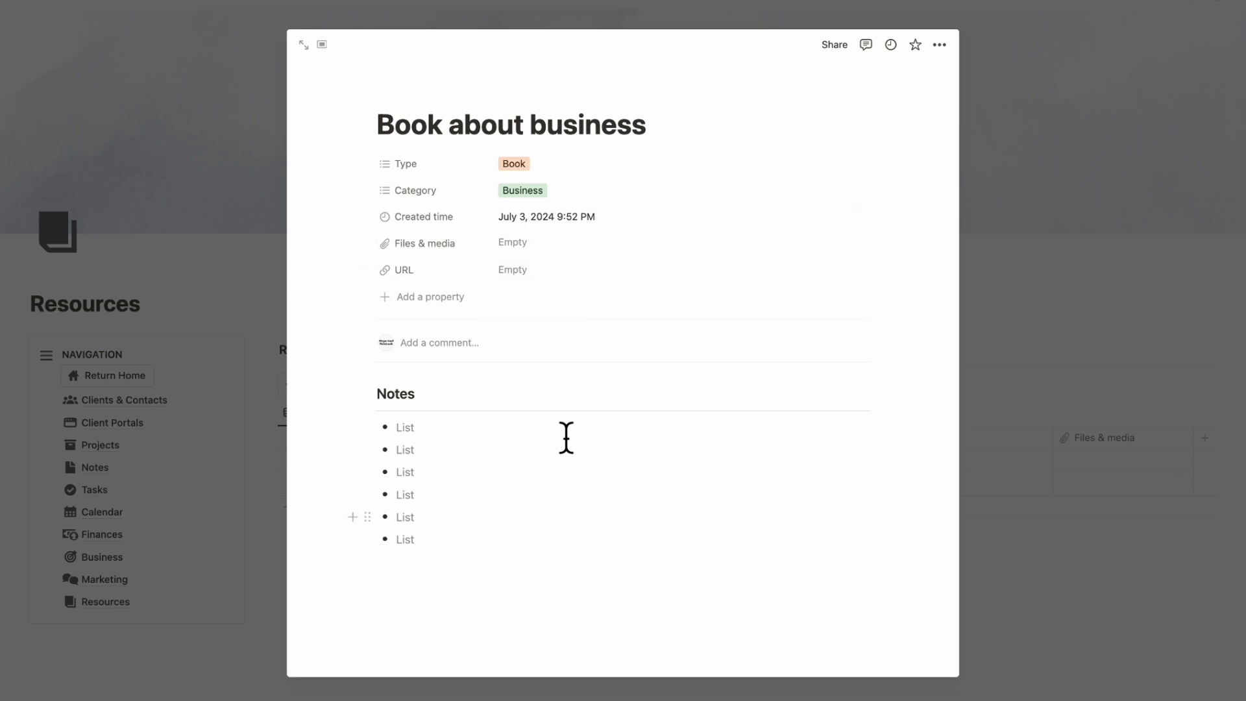
left_click(1043, 337)
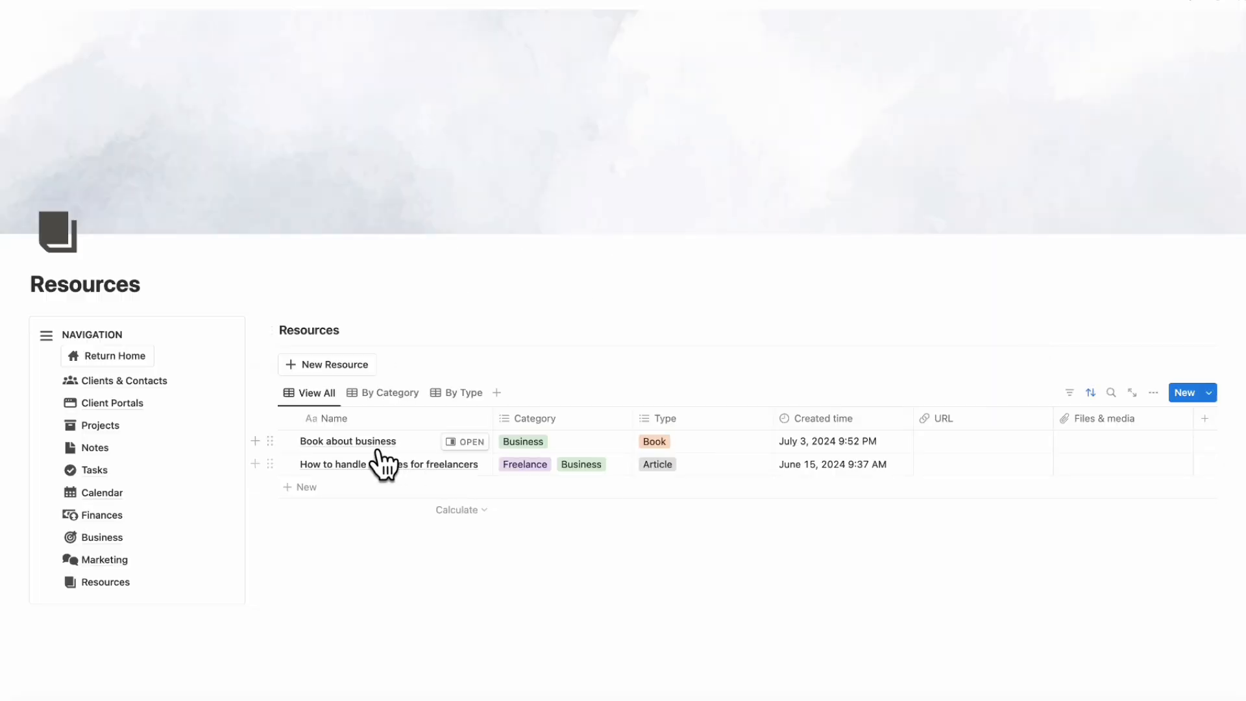
Step: View the resources grouped by category and by type, and return to the full list
left_click(397, 393)
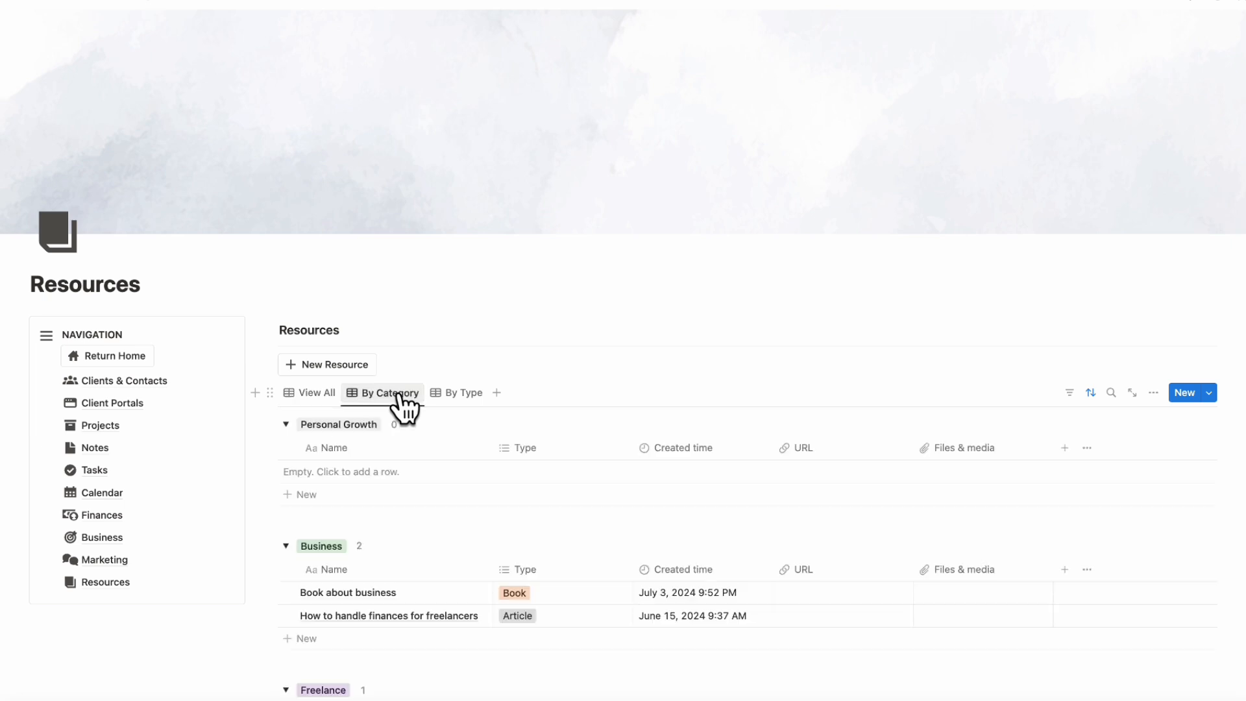
left_click(452, 393)
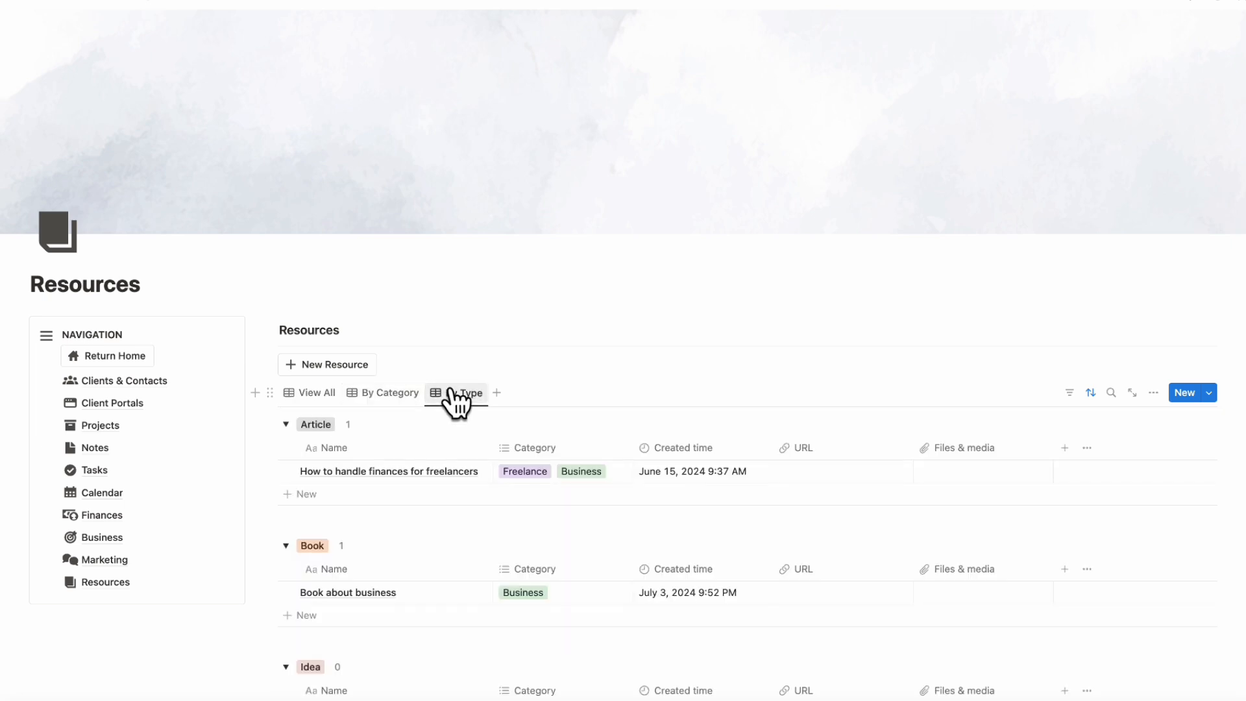
left_click(317, 394)
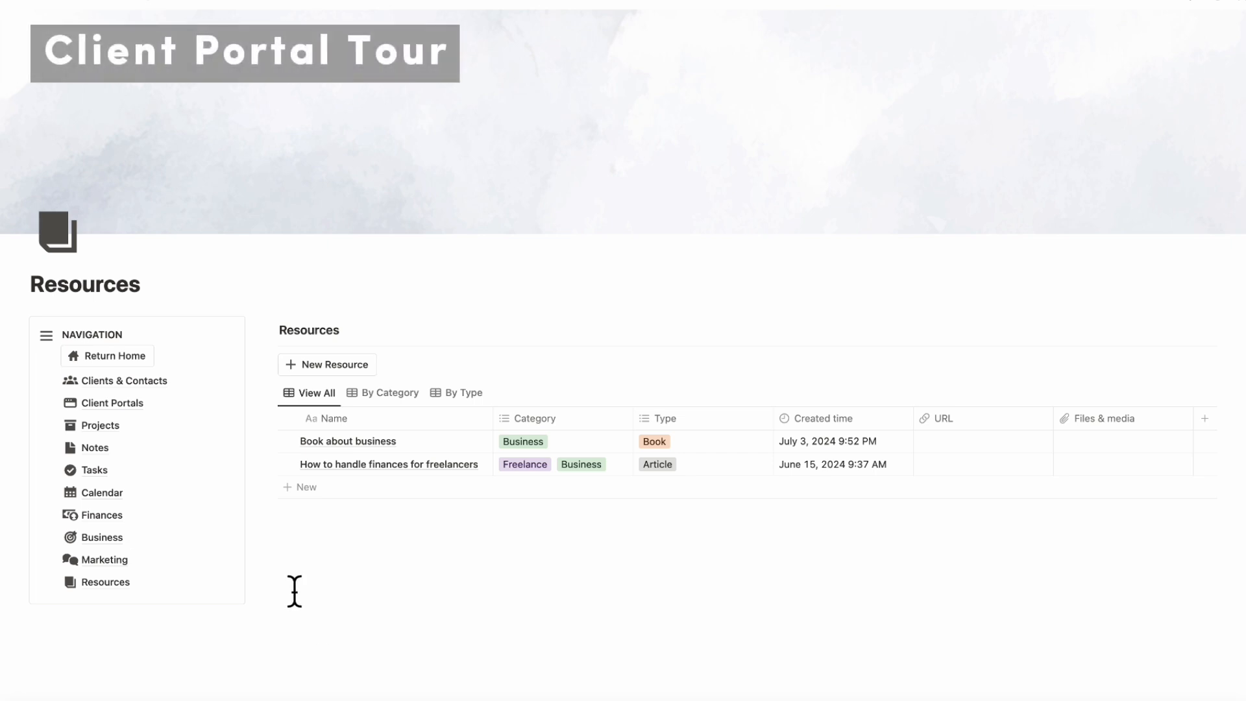
Step: Open the New Client Portal Home portal as a full page and examine its properties, welcome message, navigation, tasks and project flow
left_click(128, 403)
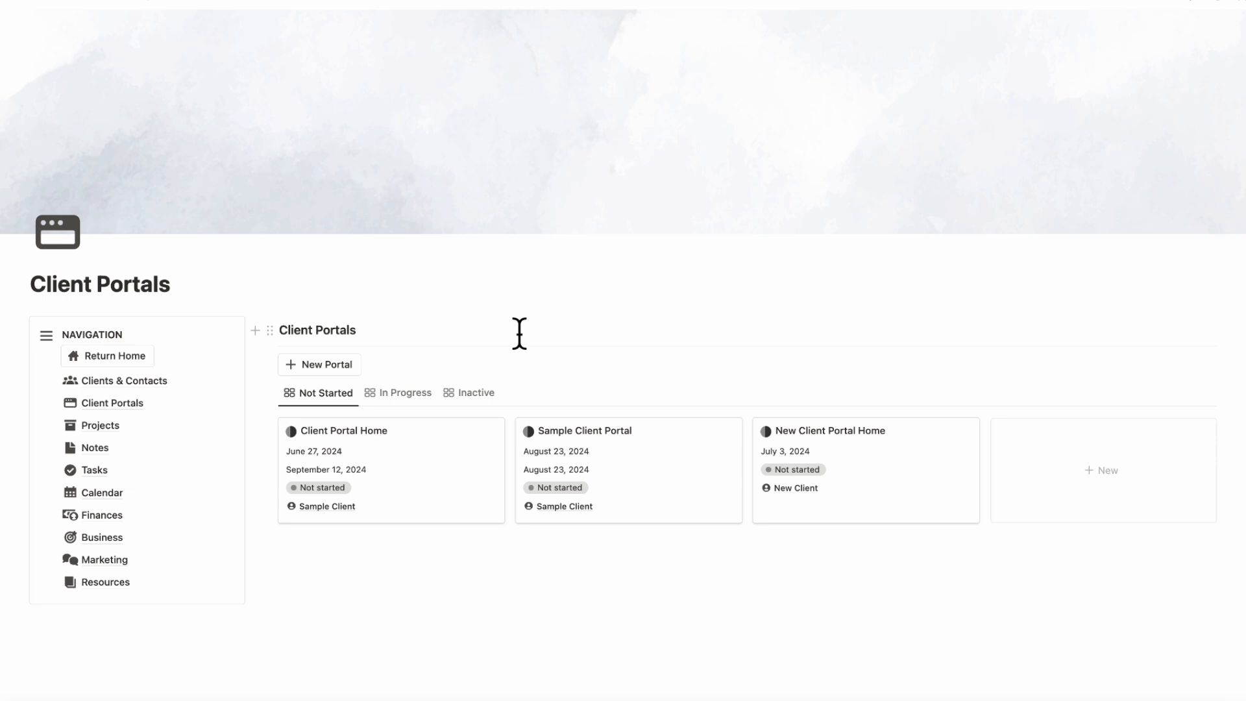
left_click(922, 472)
left_click(302, 46)
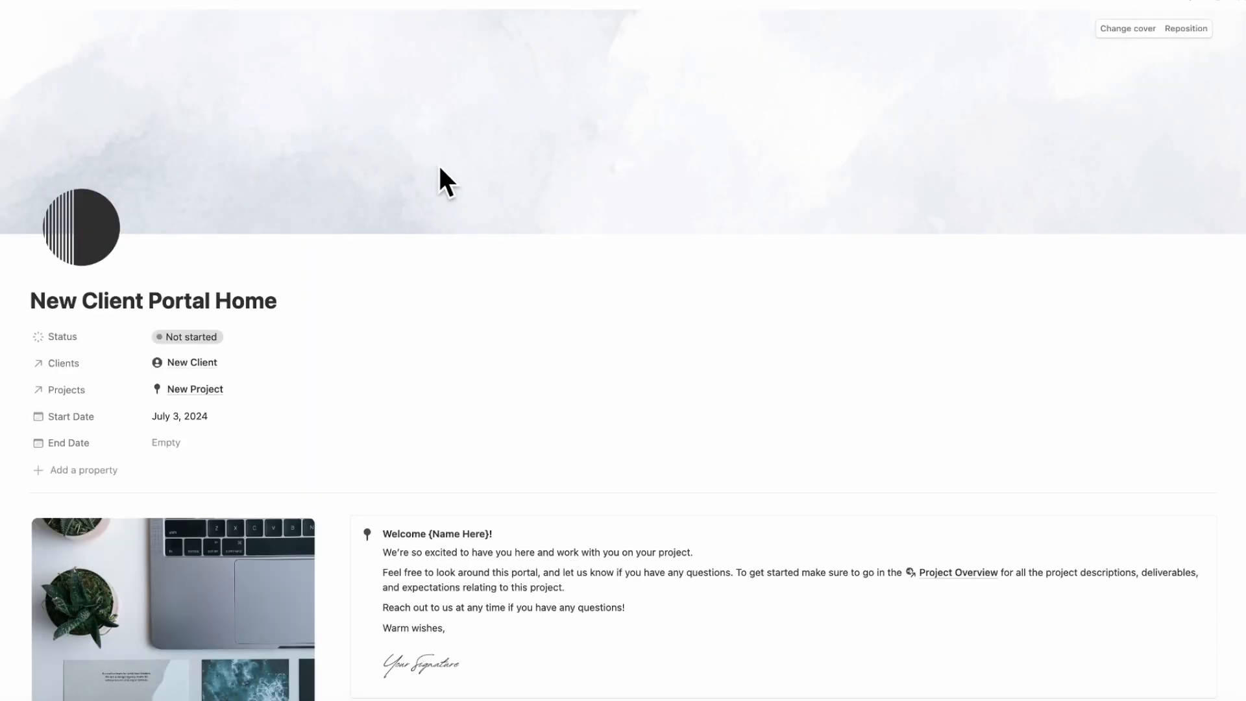
scroll(440, 170, "down", 3)
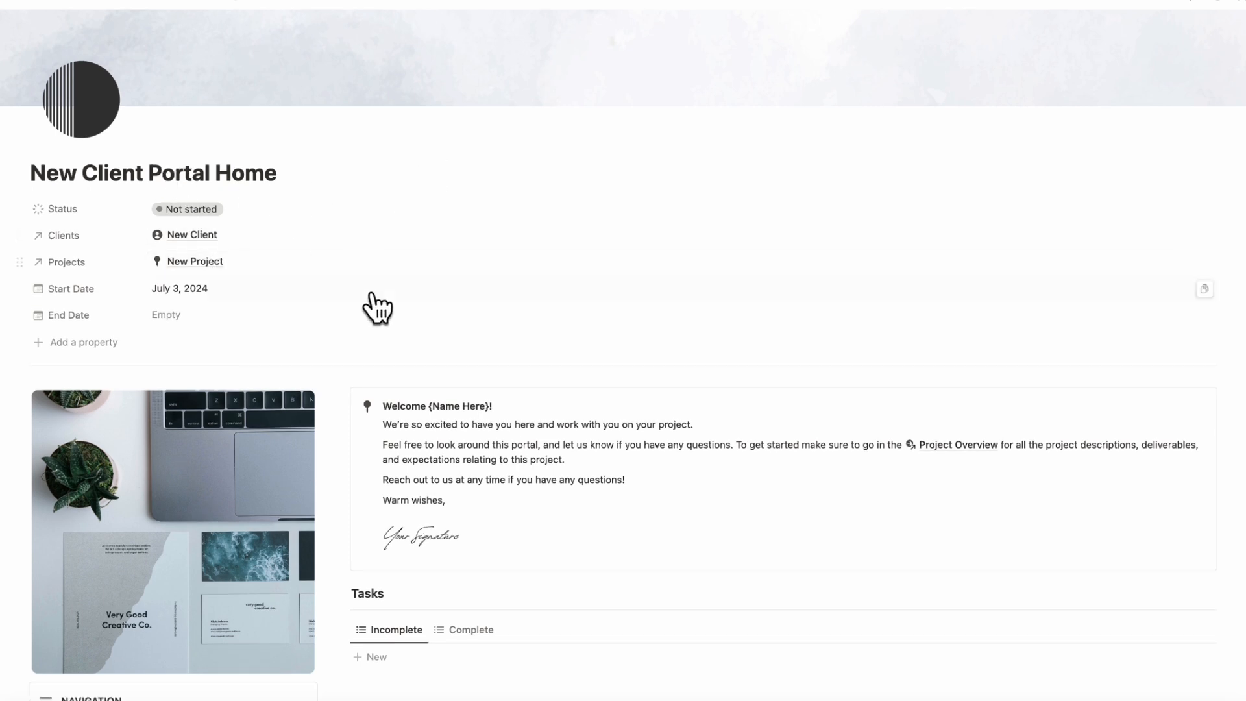
mouse_move(256, 398)
scroll(255, 398, "down", 1)
scroll(256, 398, "down", 5)
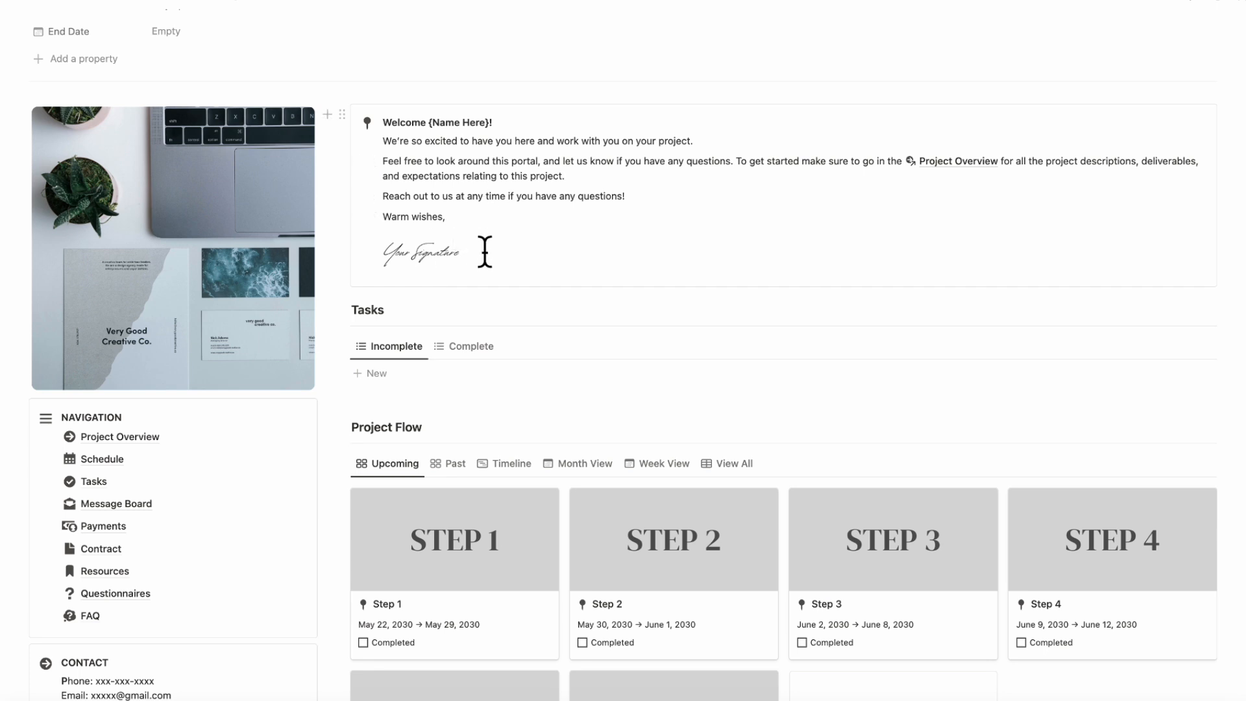
scroll(472, 436, "down", 1)
scroll(472, 436, "down", 2)
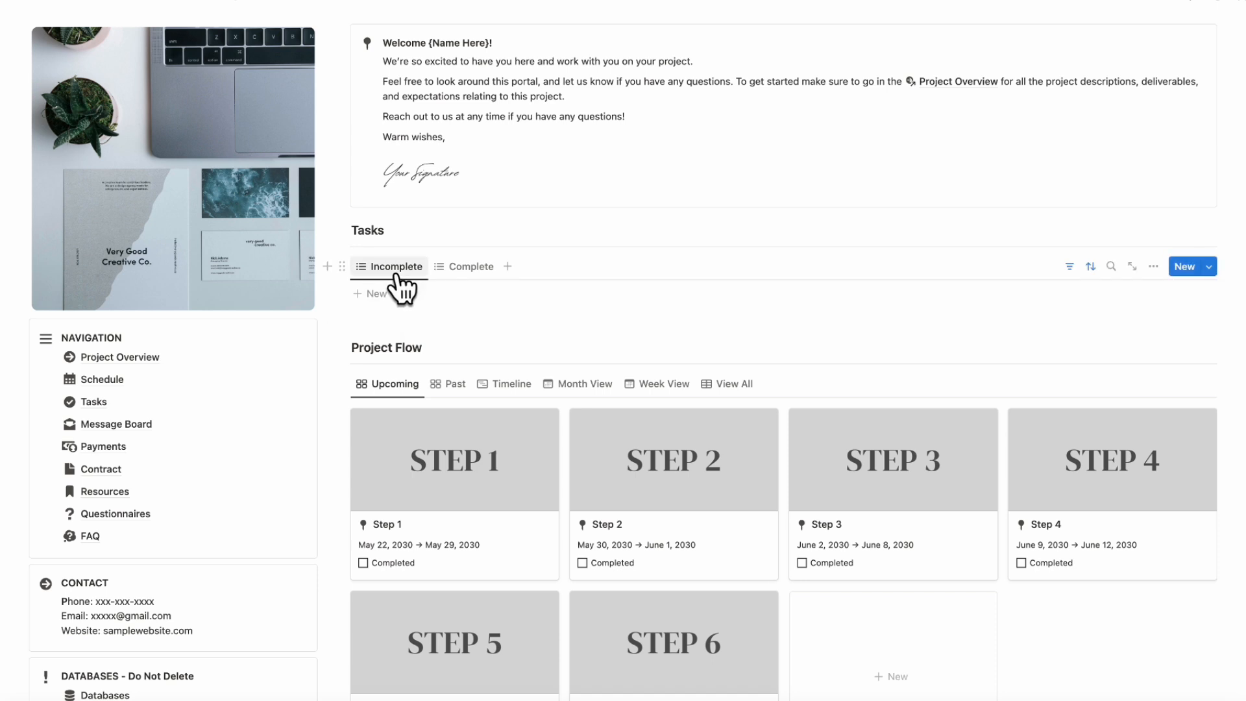
Step: Add a task titled Complete Onboarding to the client portal's incomplete tasks
left_click(449, 297)
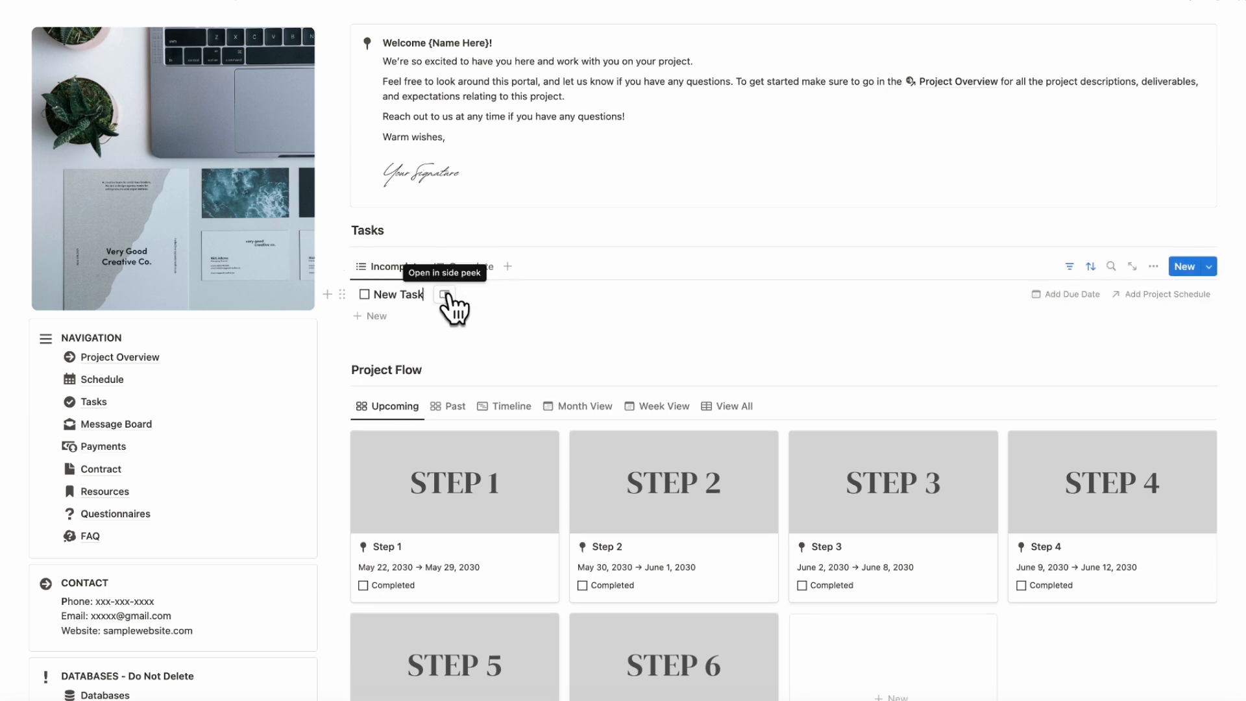
key("BackSpace")
key("BackSpace")
key("BackSpace")
key("BackSpace")
type("ding")
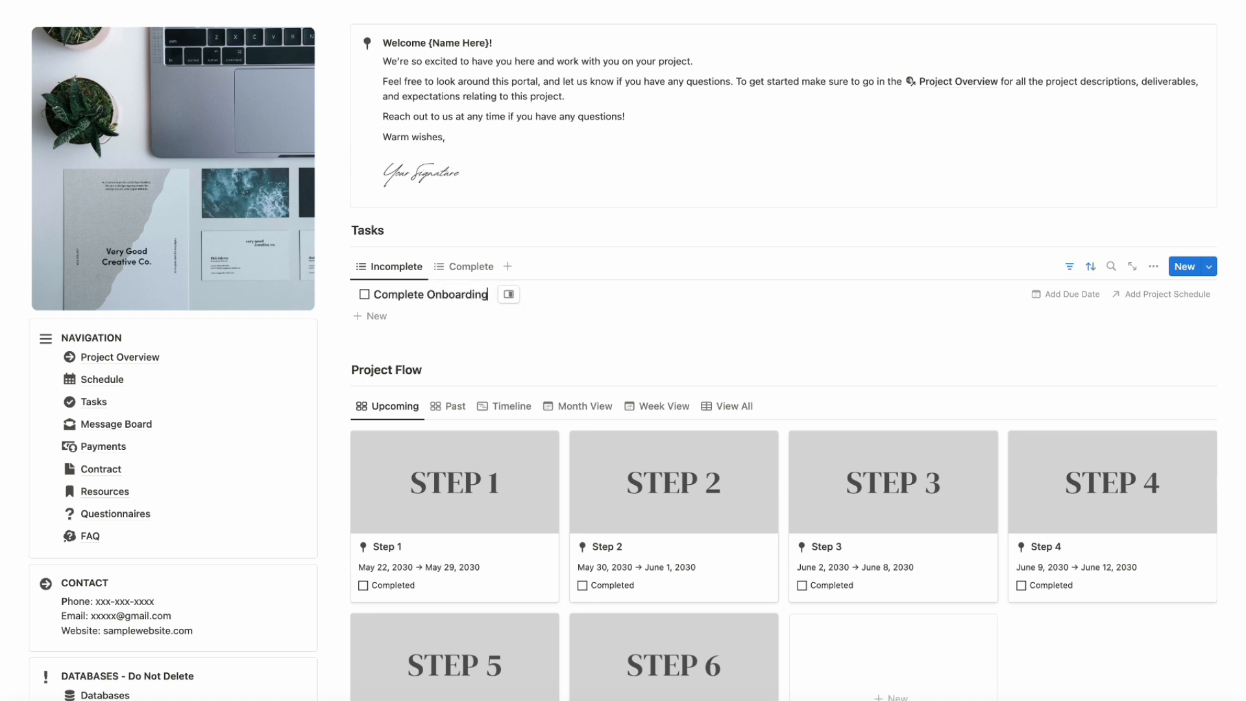
Step: Add a second task titled Make first payment, check the completed tasks and return to the incomplete ones
left_click(445, 318)
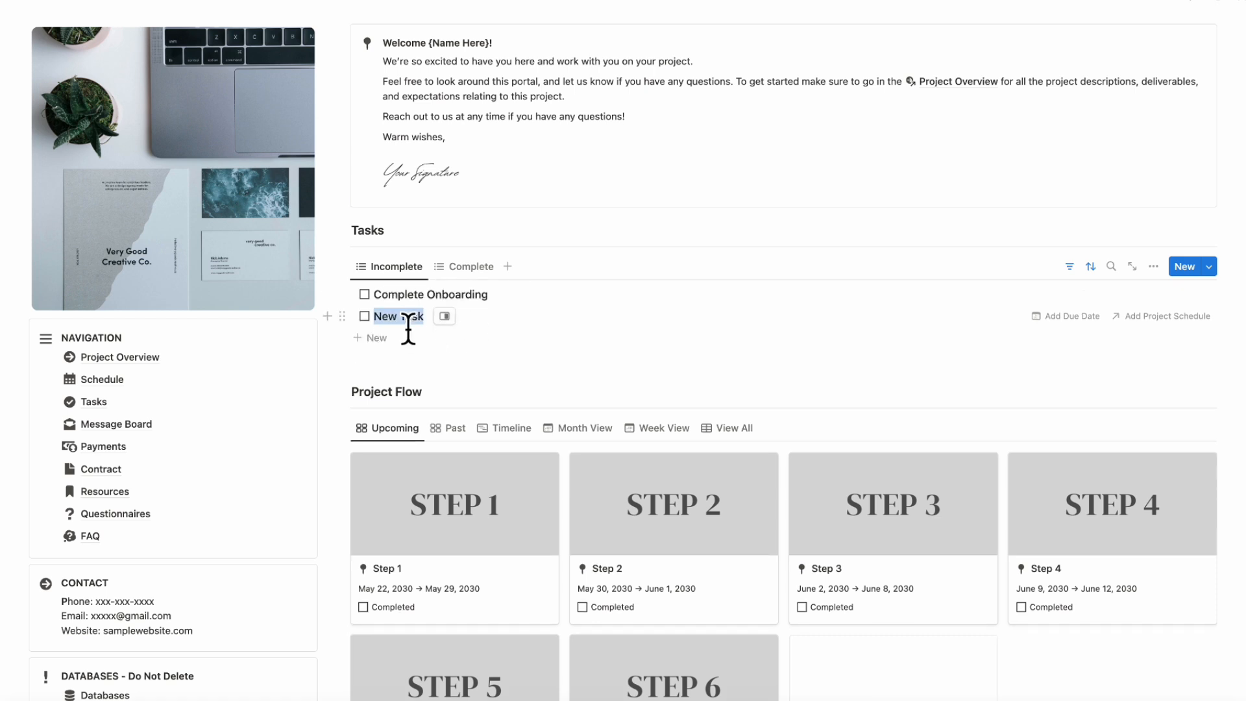
type("Make first payment")
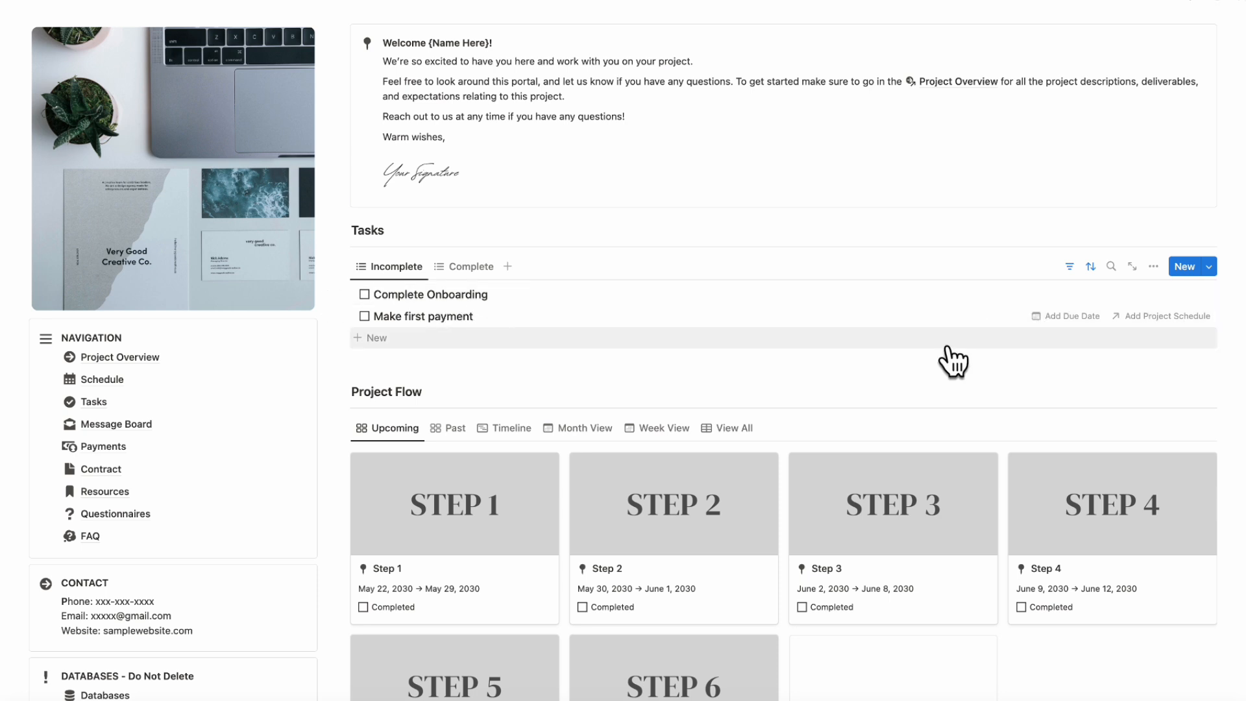
scroll(844, 440, "down", 1)
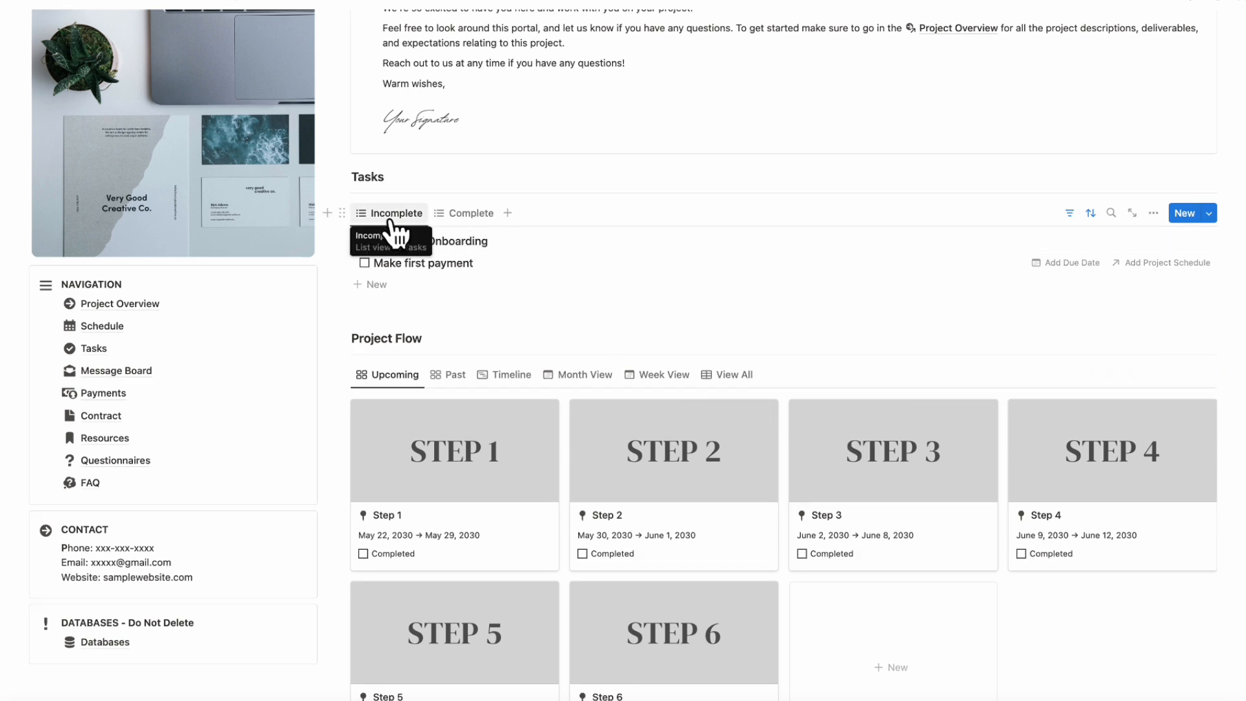
left_click(457, 214)
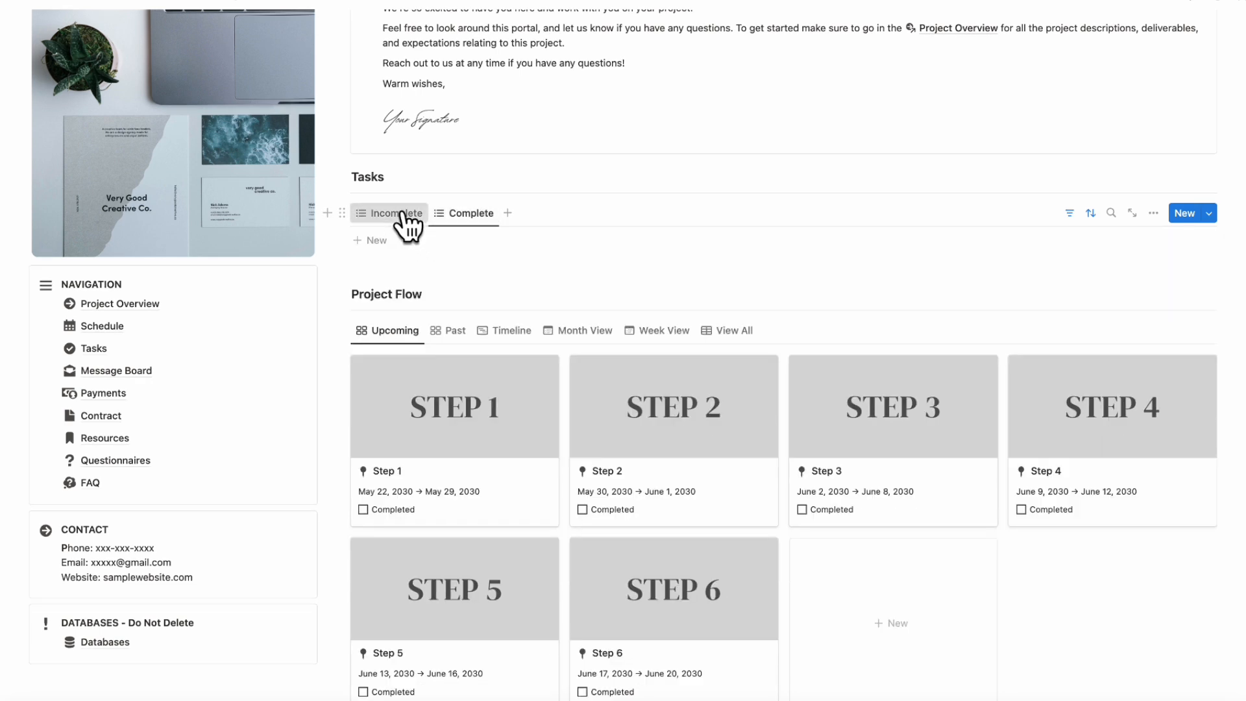
left_click(409, 216)
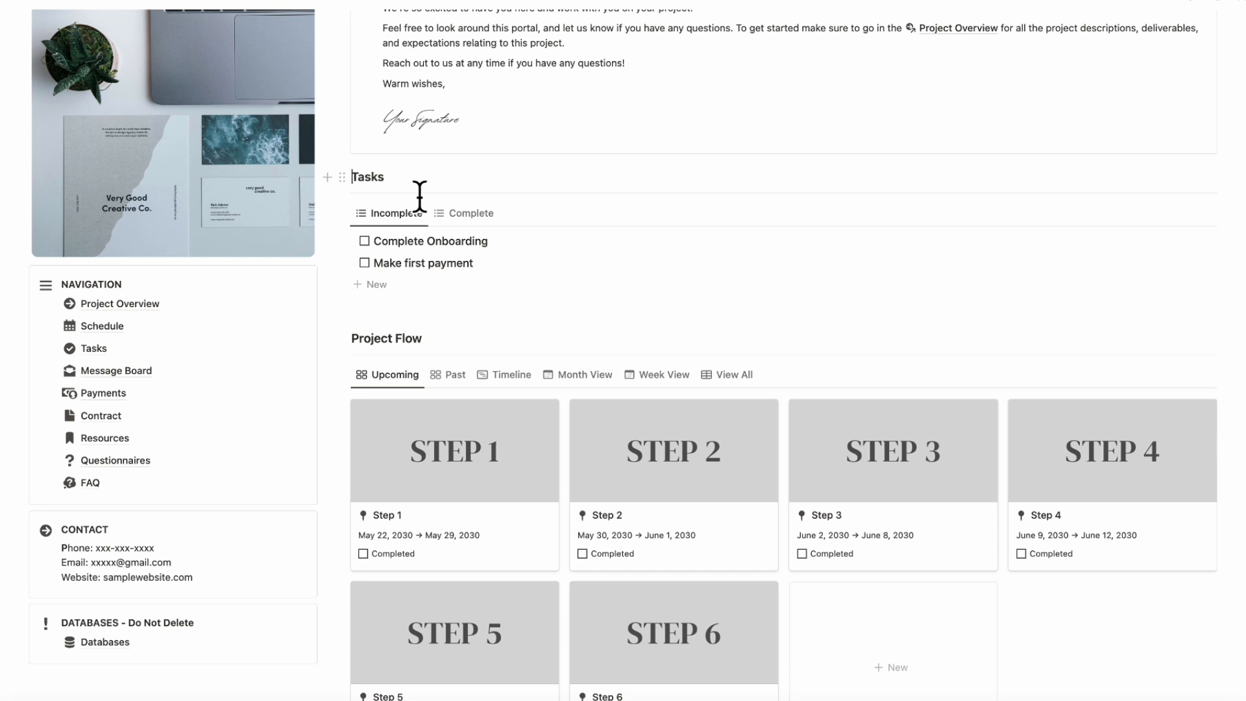
Step: Open Step 1 of the project flow, examine its properties, navigation, deliverables, notes and tasks, and close it
scroll(415, 194, "down", 3)
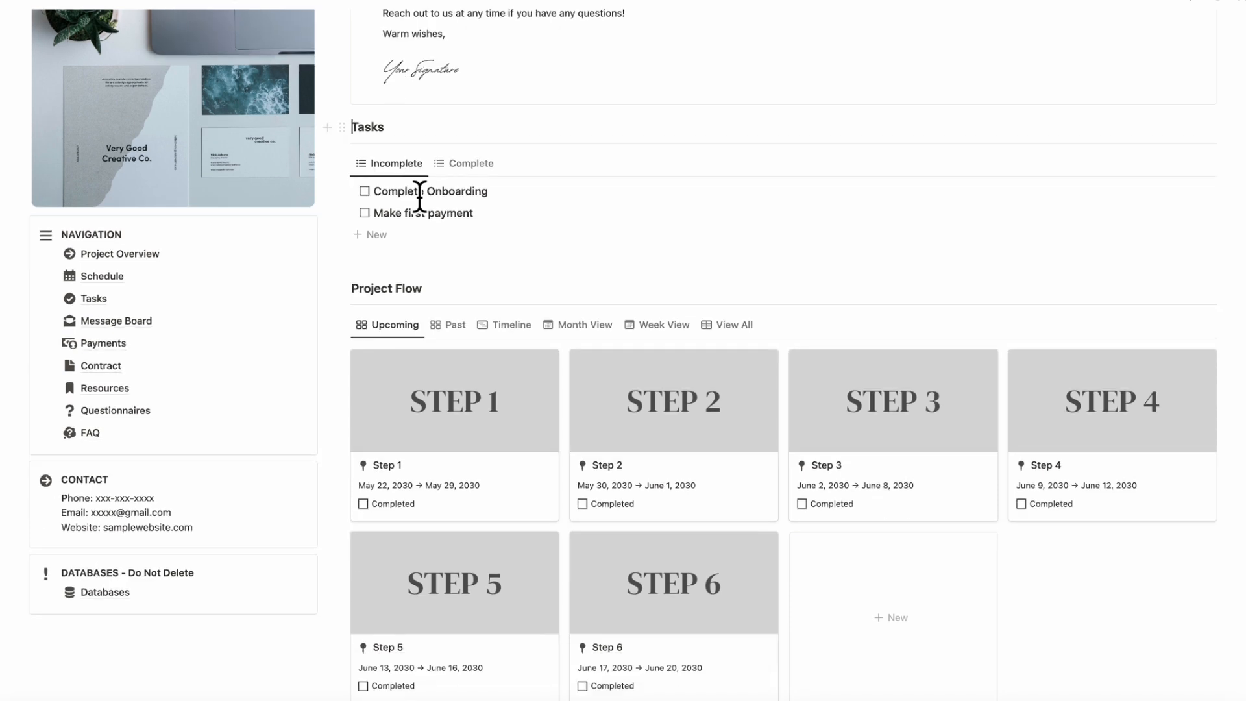
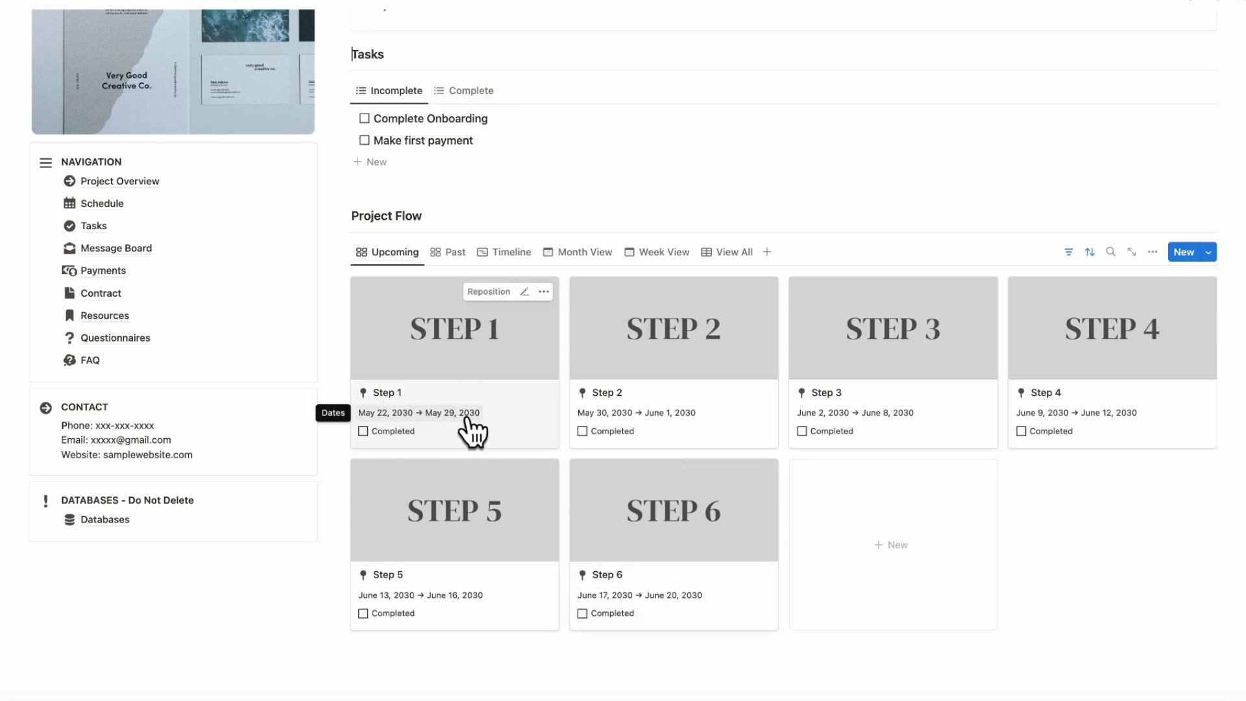
left_click(542, 438)
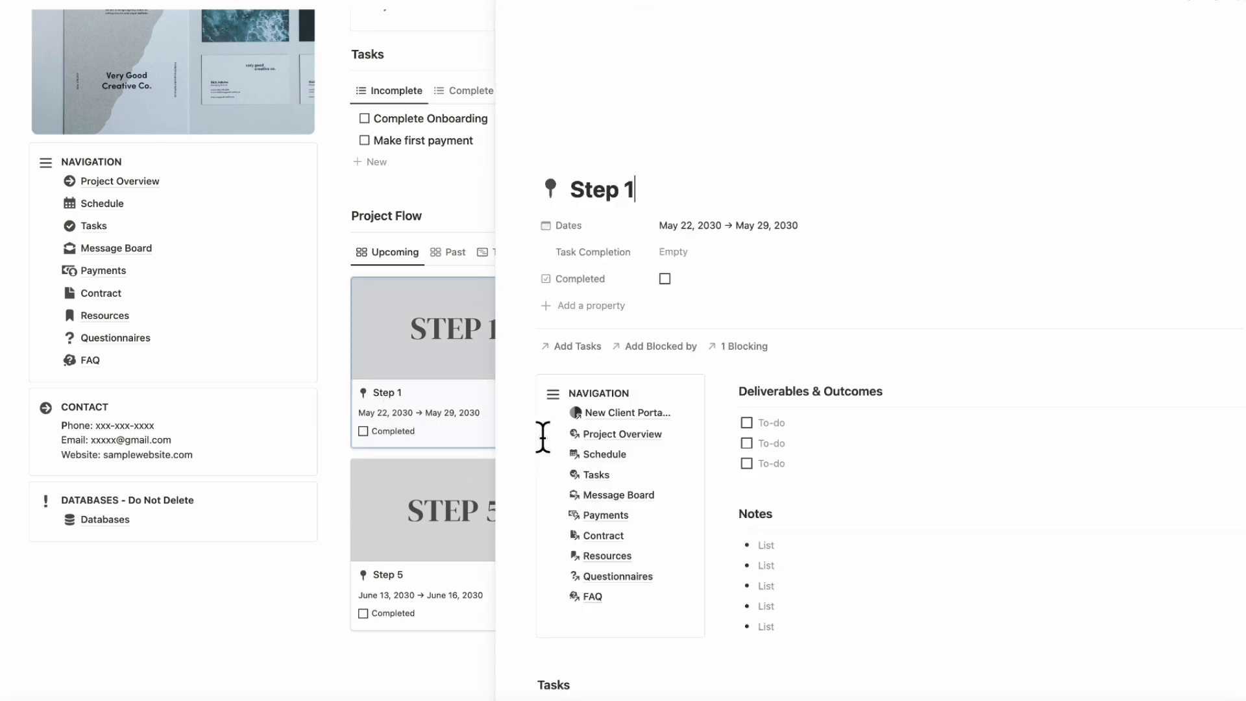
scroll(575, 468, "down", 1)
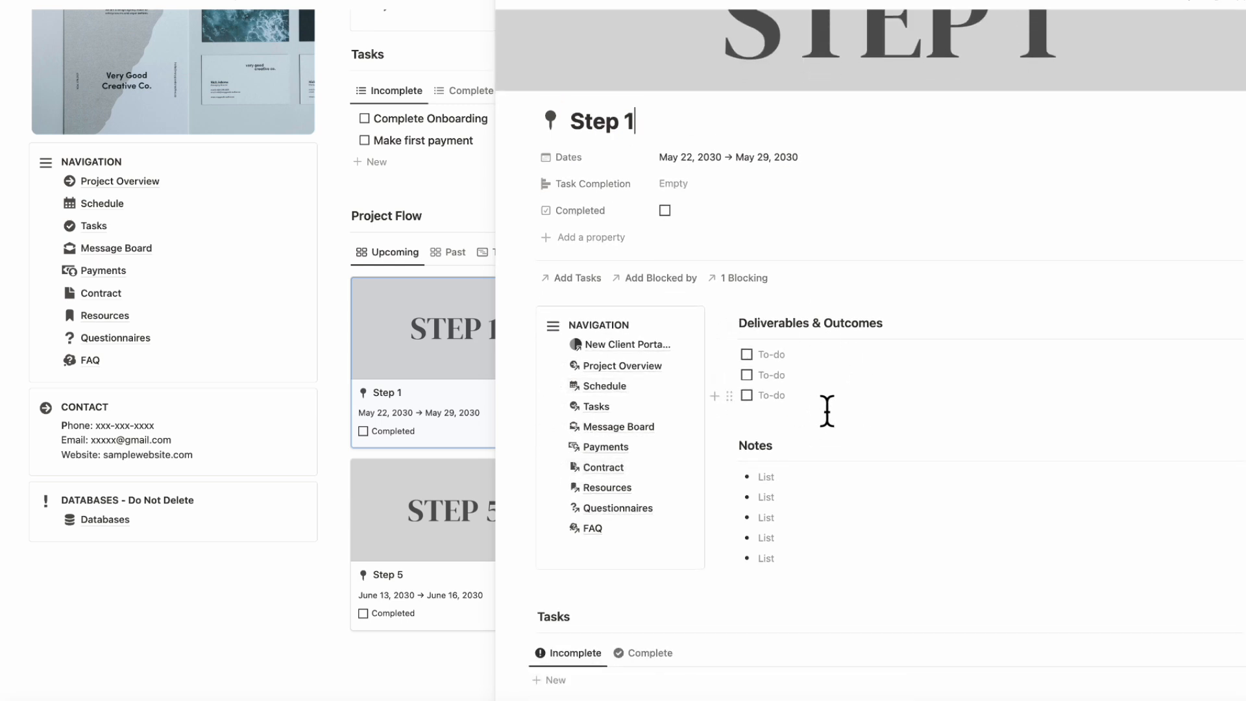
scroll(826, 411, "down", 1)
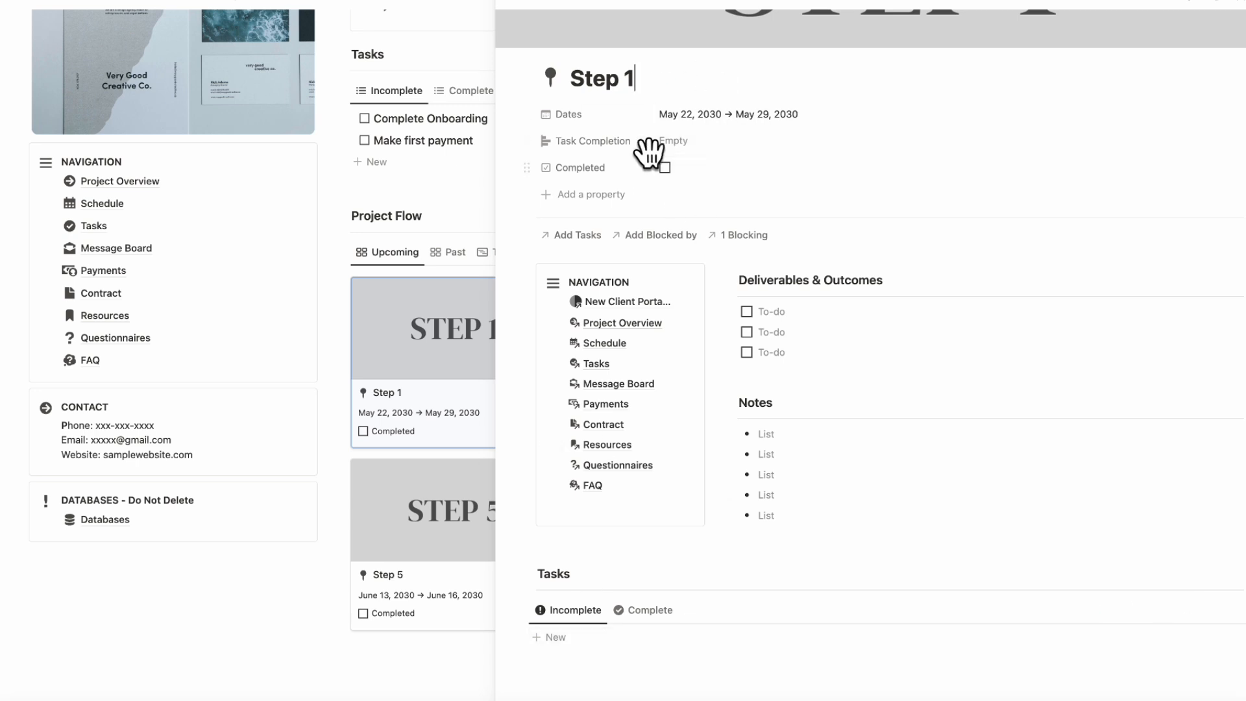
left_click(509, 9)
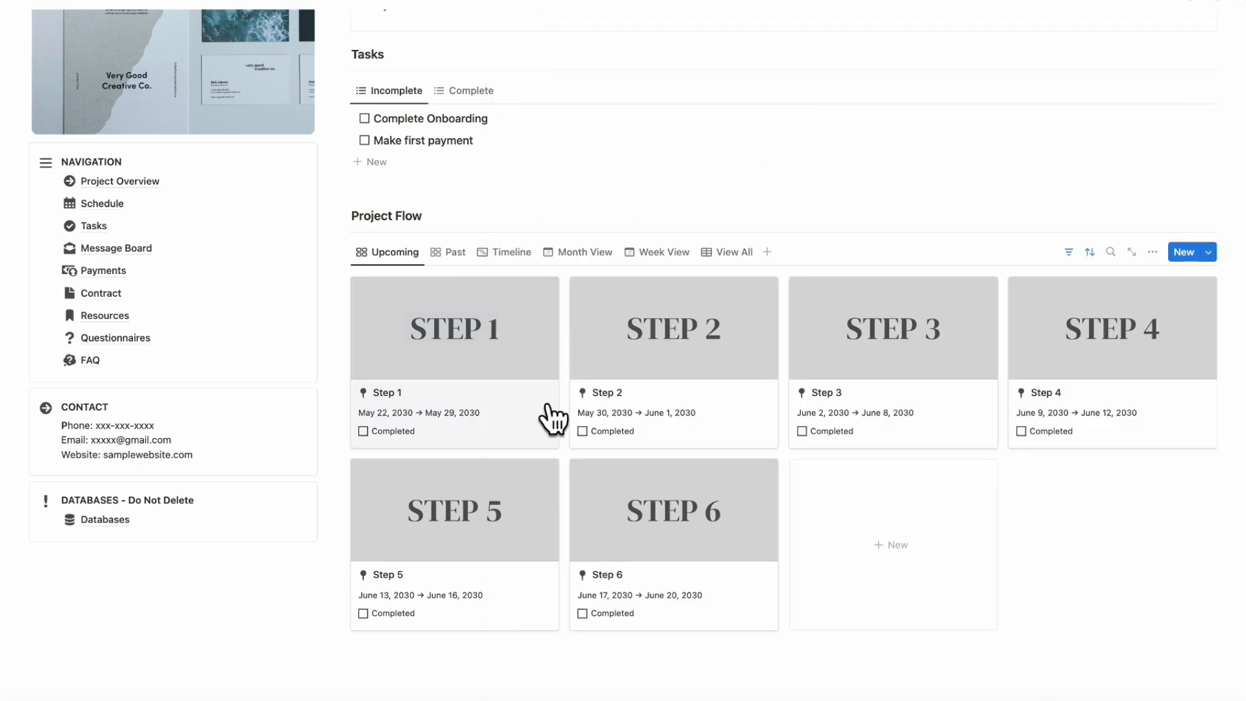
Step: View the project flow as past steps, a timeline at Step 1, month and week calendars and a full table, and return to the upcoming steps
left_click(457, 253)
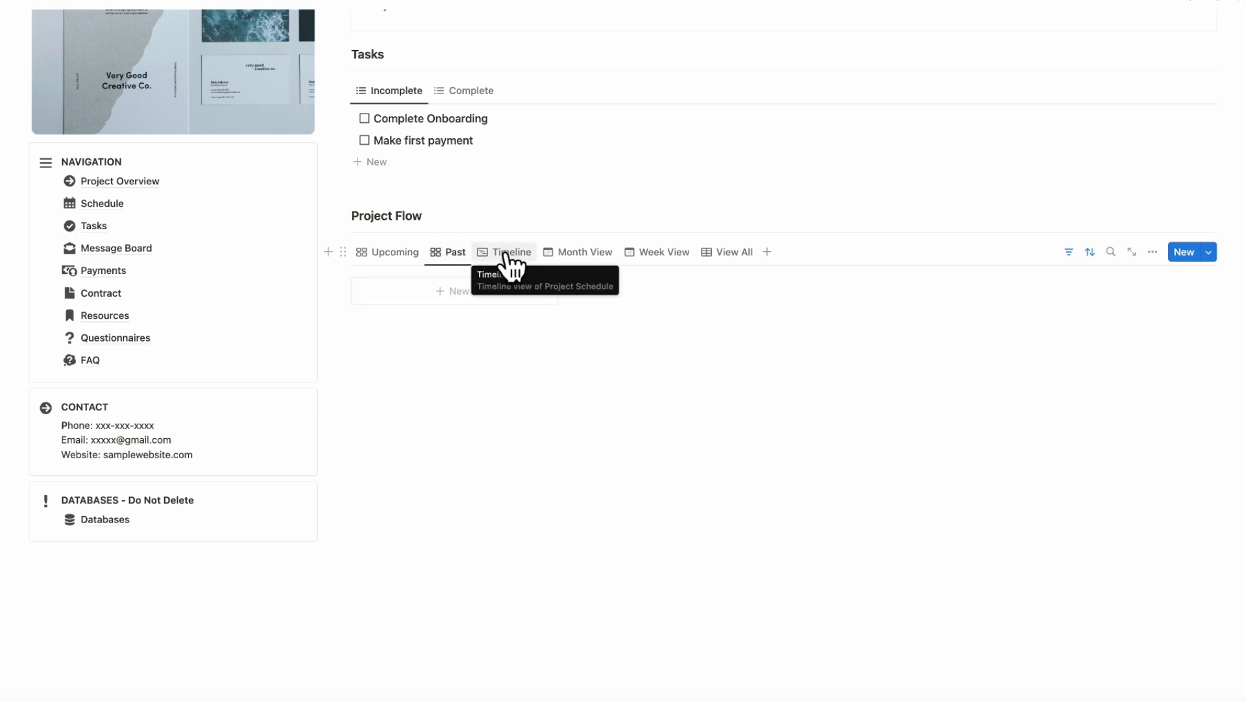
left_click(506, 255)
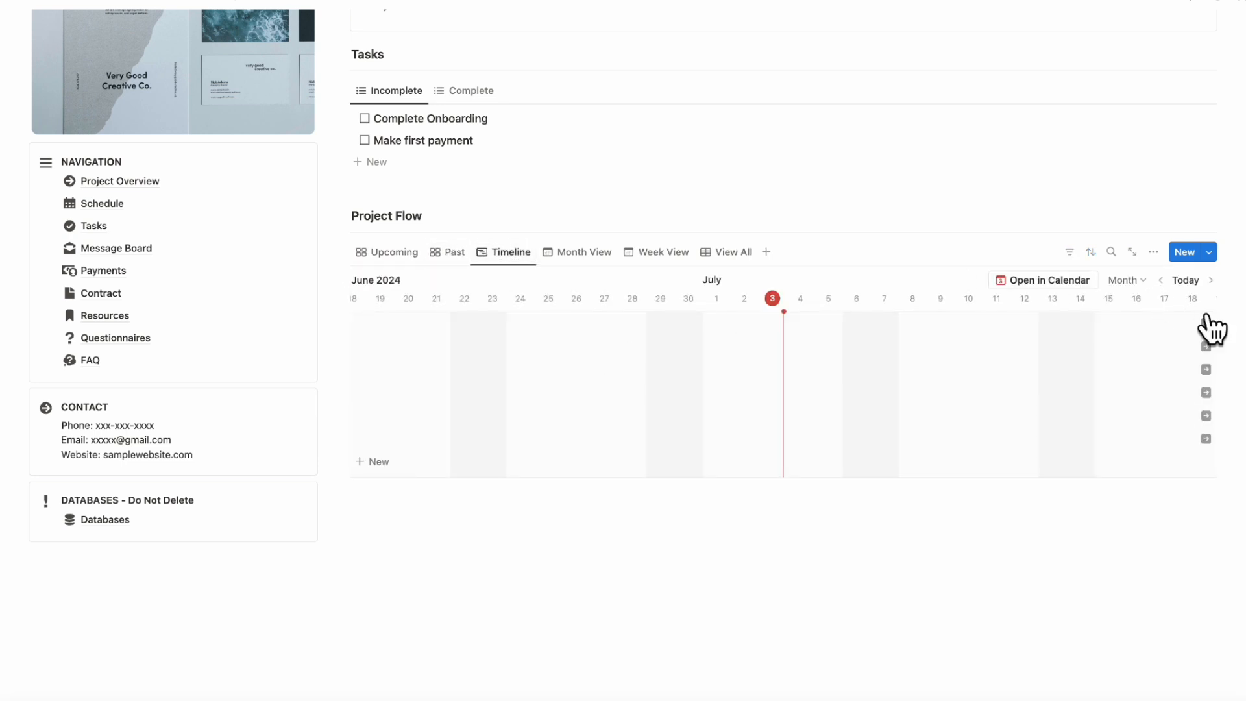
left_click(1206, 322)
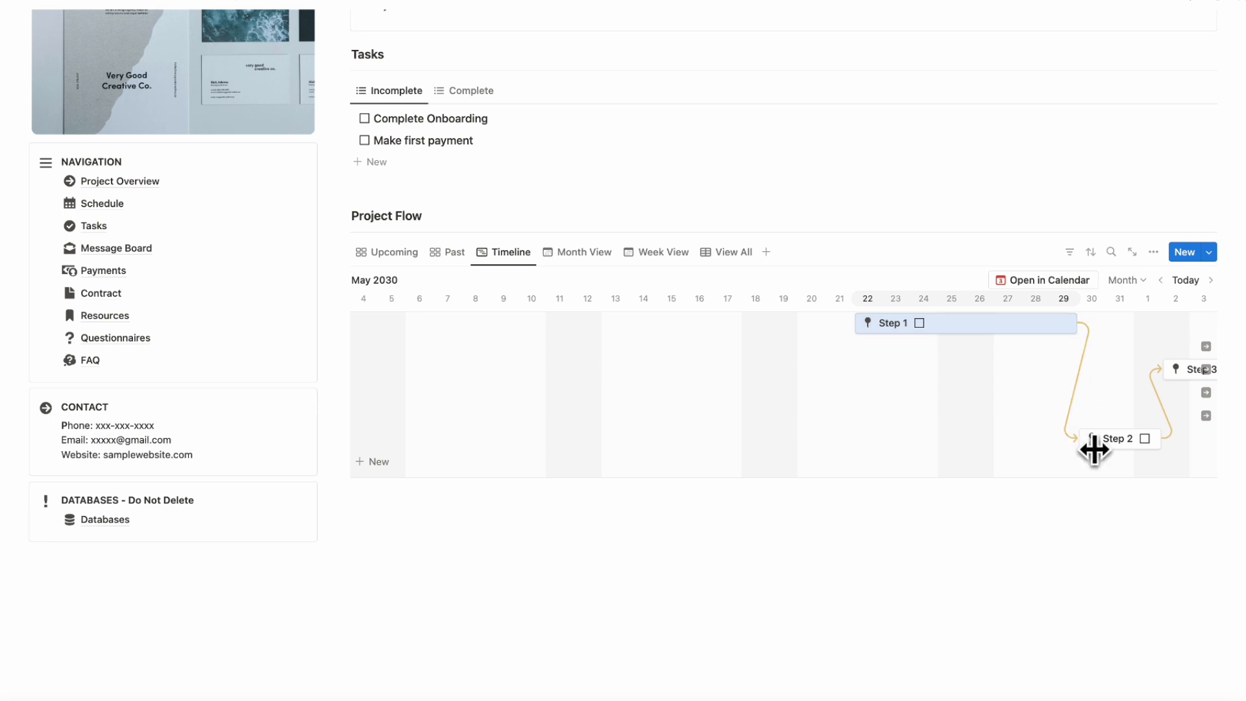
left_click(600, 254)
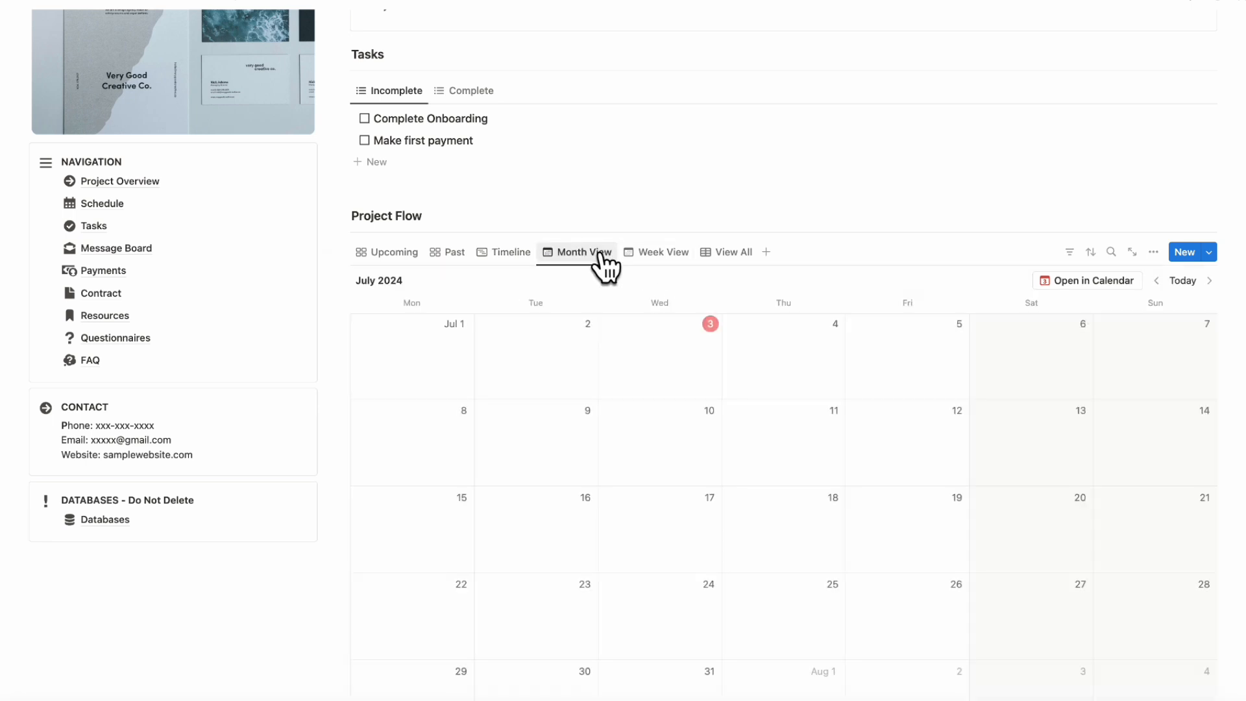
left_click(656, 254)
left_click(723, 253)
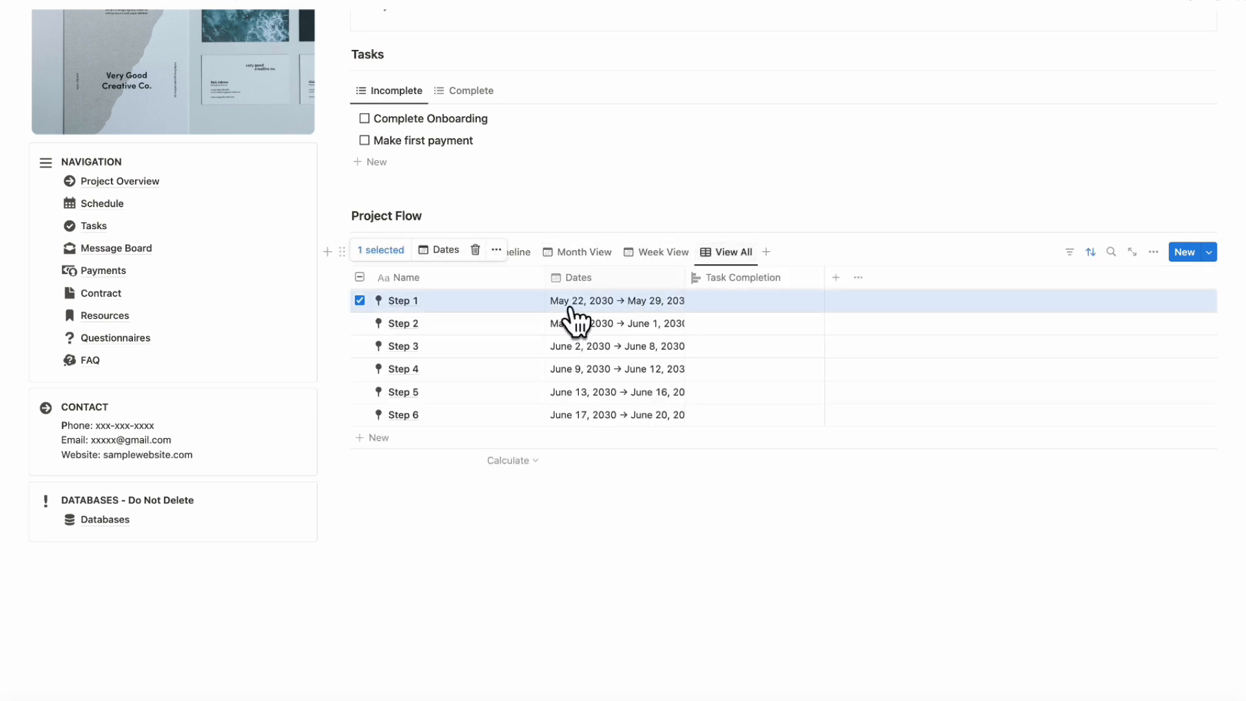
left_click(395, 253)
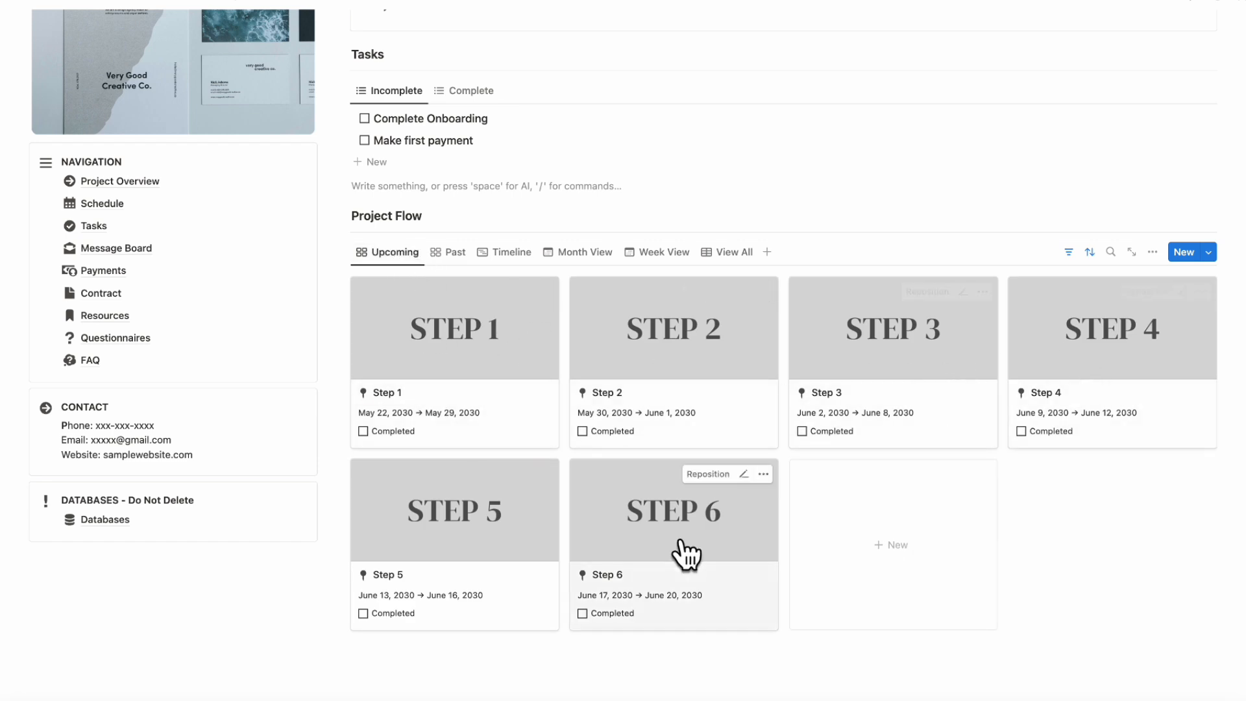
Step: Open the portal's Project Overview page and read its welcome message, project description, deliverables, portal guide and contact section
scroll(686, 553, "up", 1)
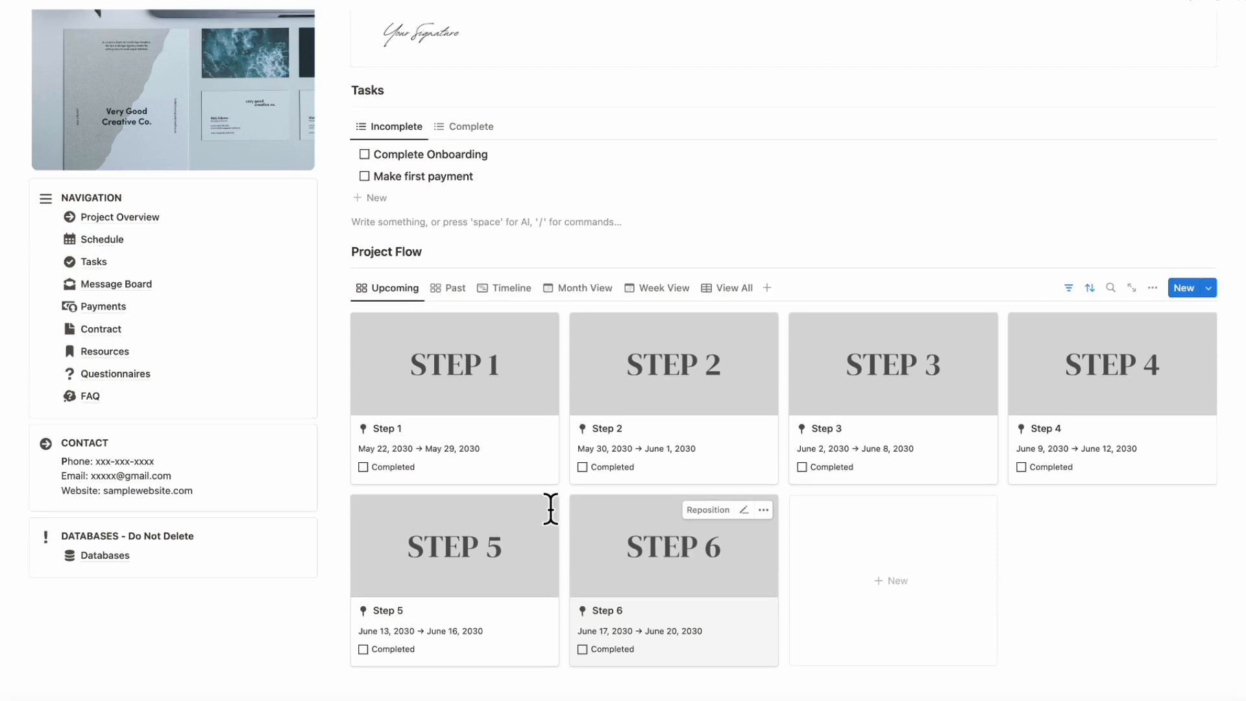
left_click(144, 219)
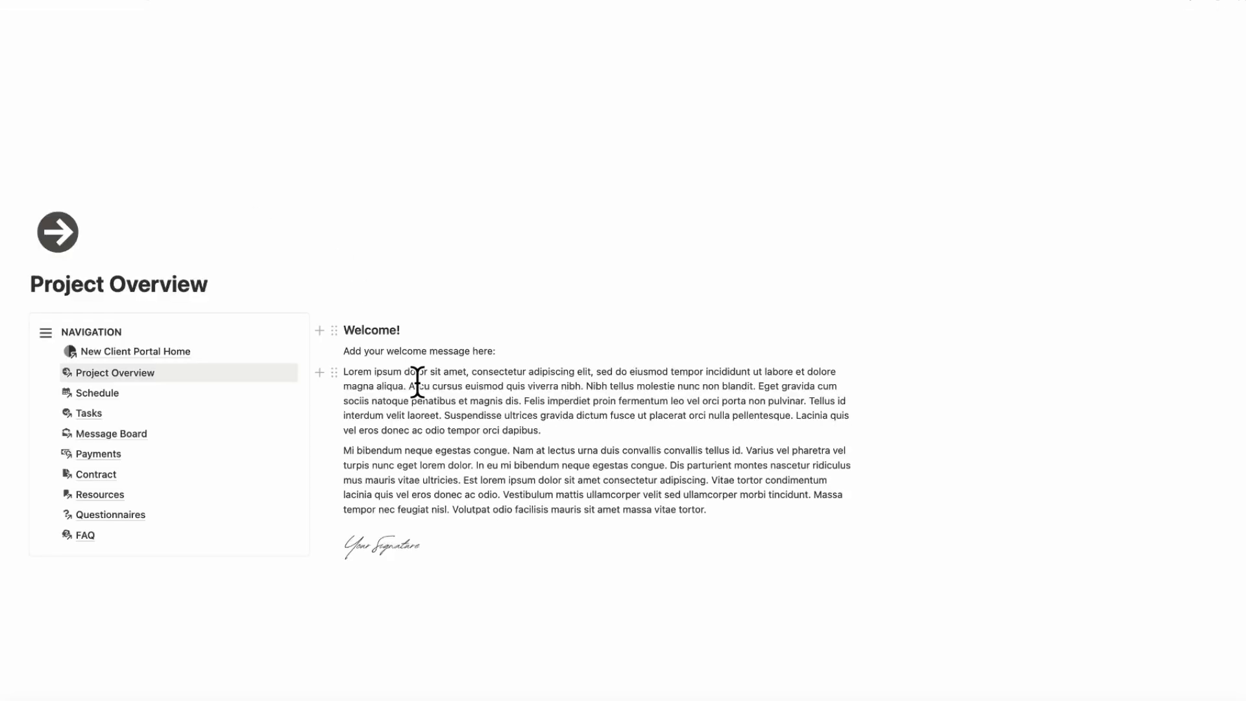
scroll(418, 382, "down", 5)
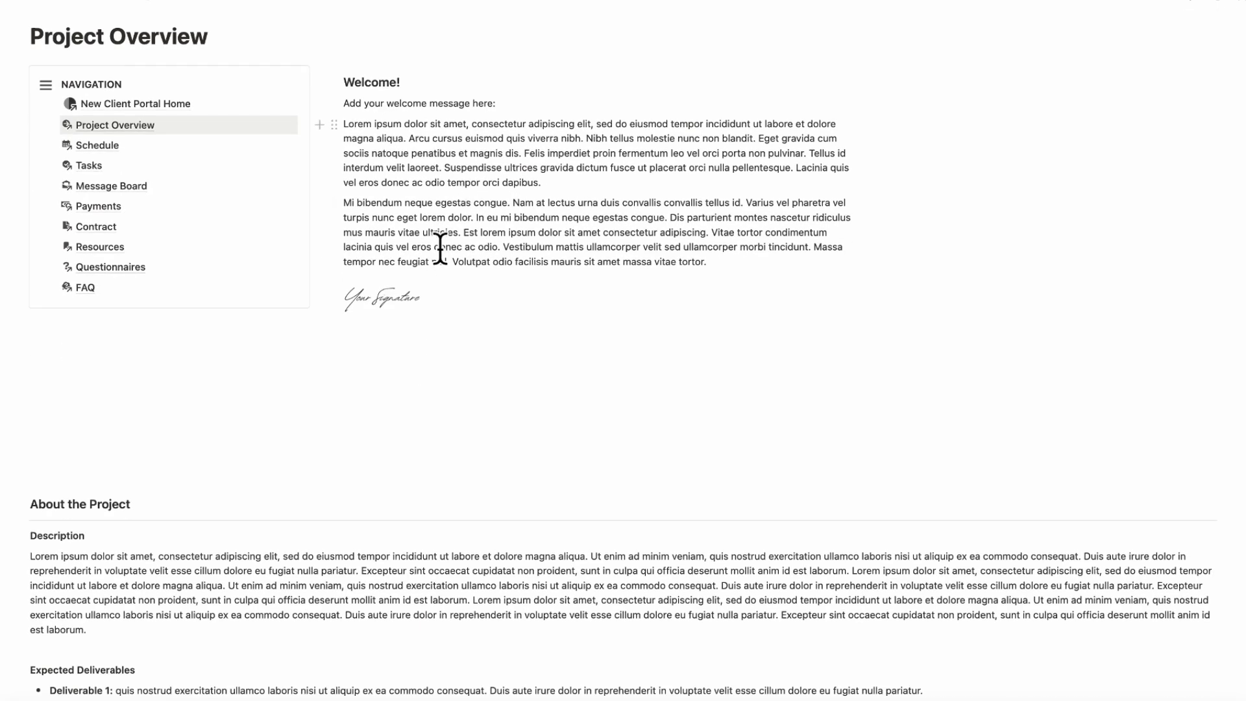
scroll(433, 221, "down", 7)
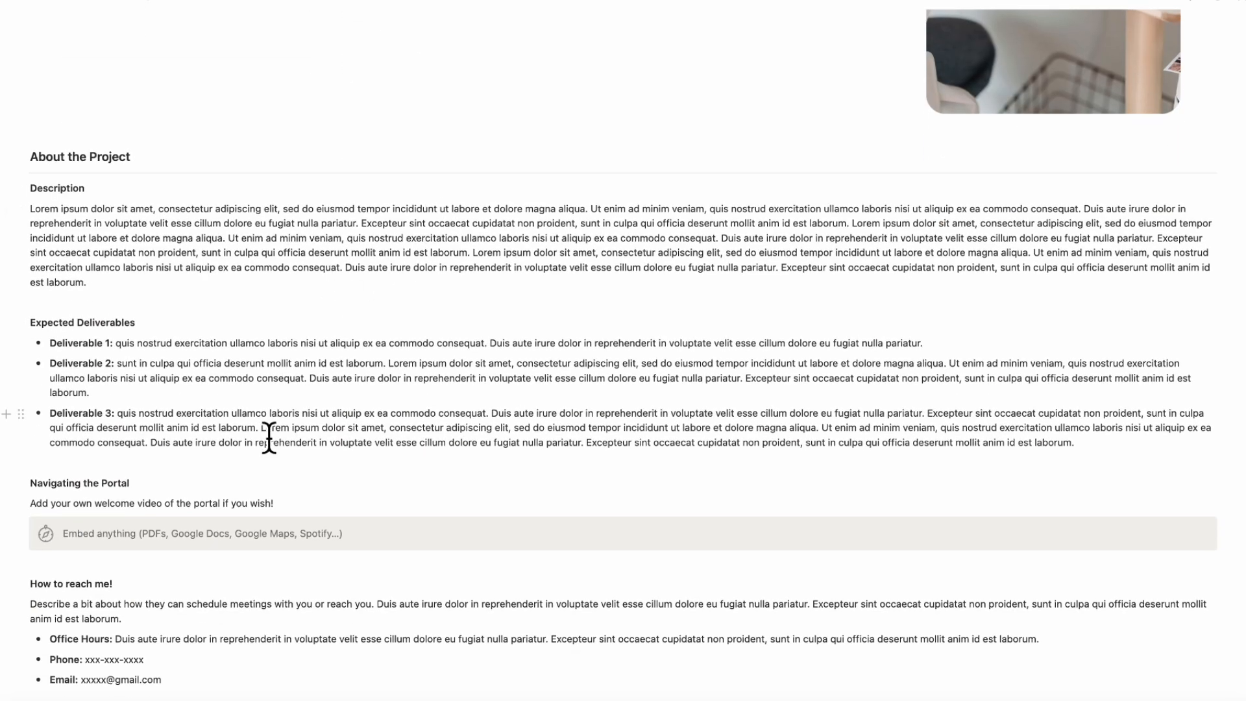
scroll(267, 436, "down", 3)
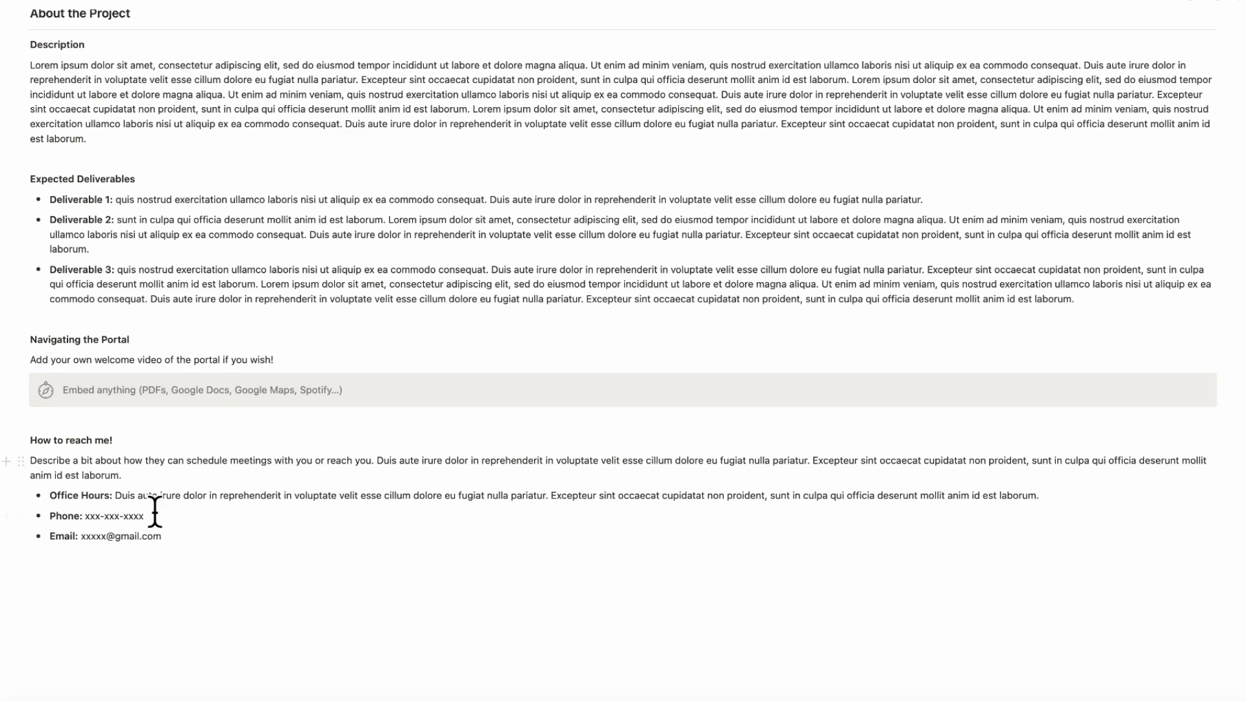
Step: Review the Schedule page's project steps, booking instructions and meeting calendar, and open the portal's Tasks page
scroll(155, 468, "up", 10)
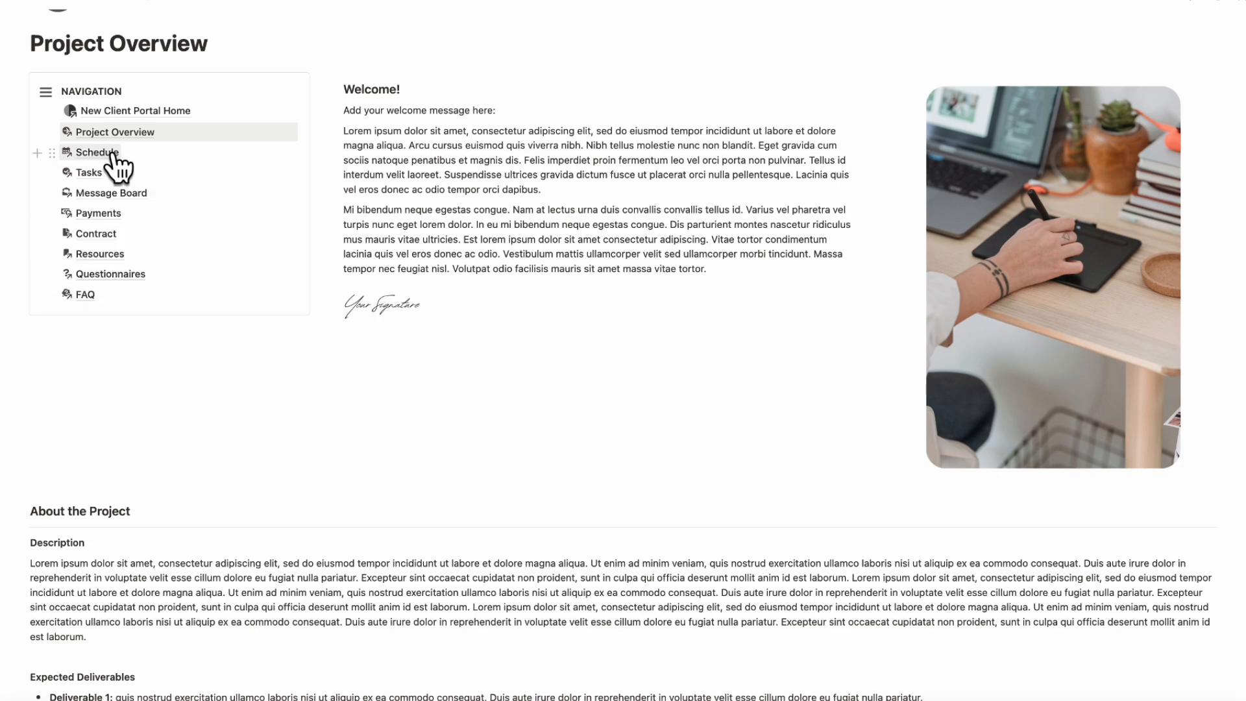
left_click(43, 163)
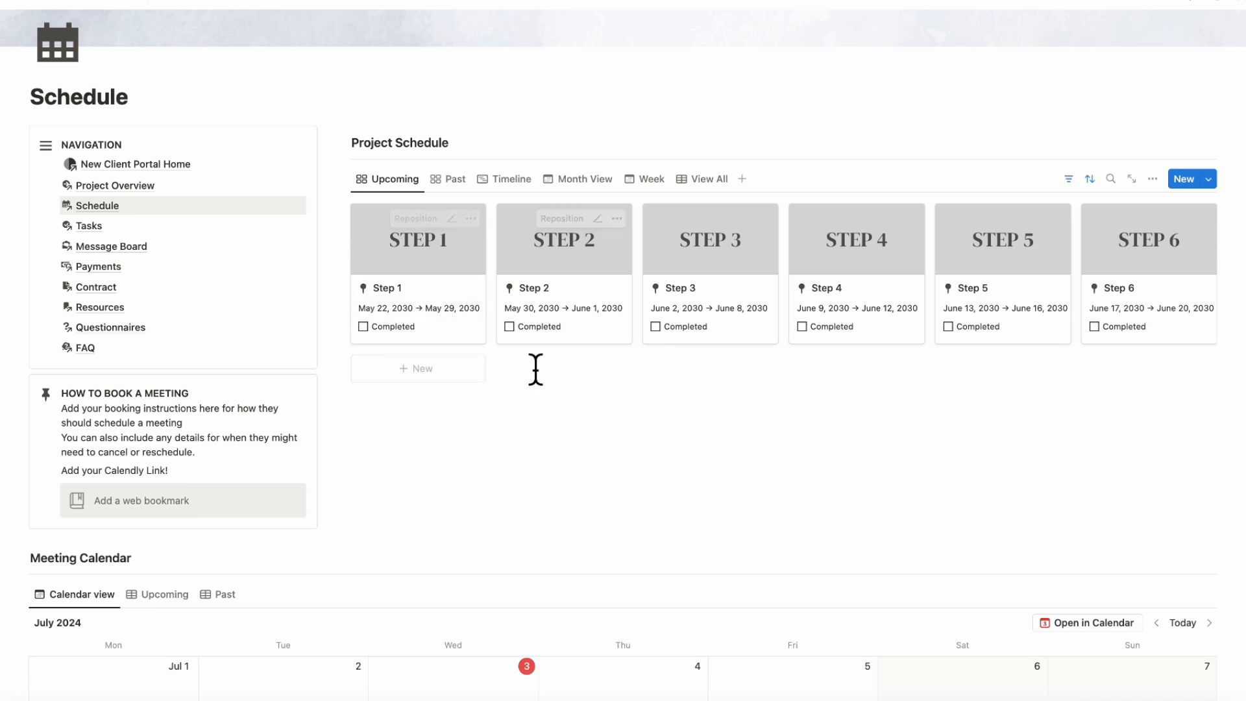
scroll(870, 495, "down", 3)
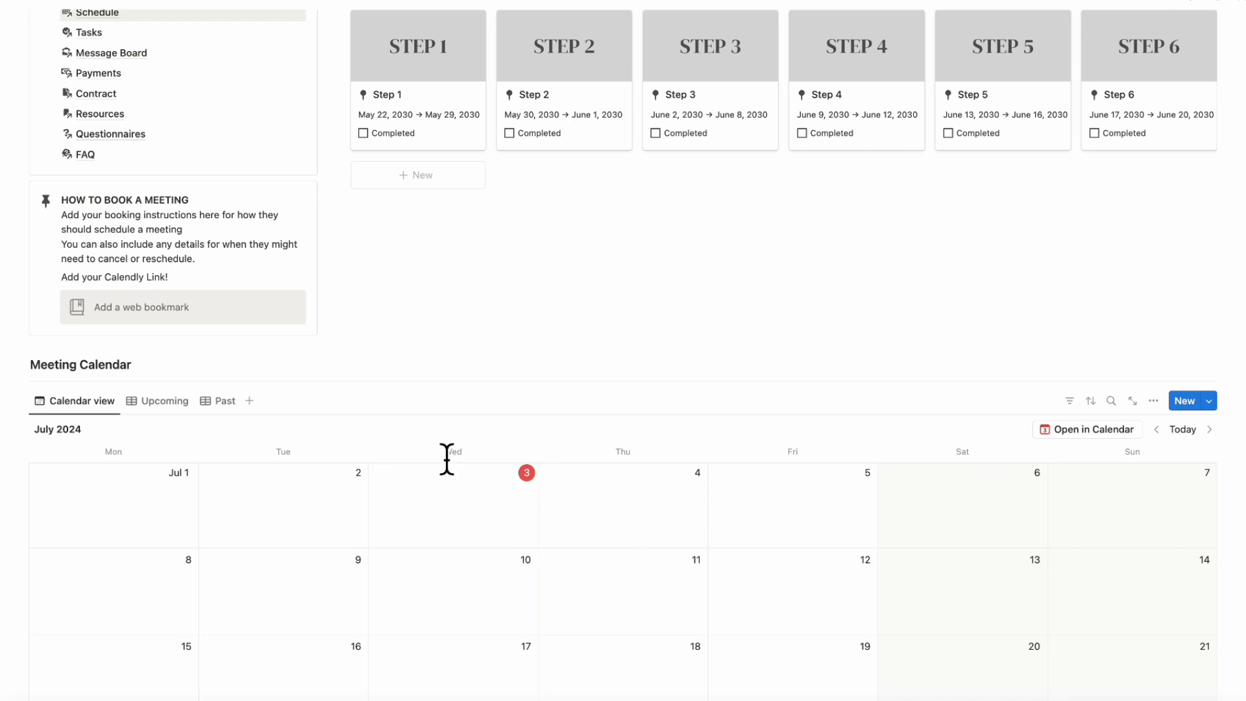
scroll(394, 513, "down", 1)
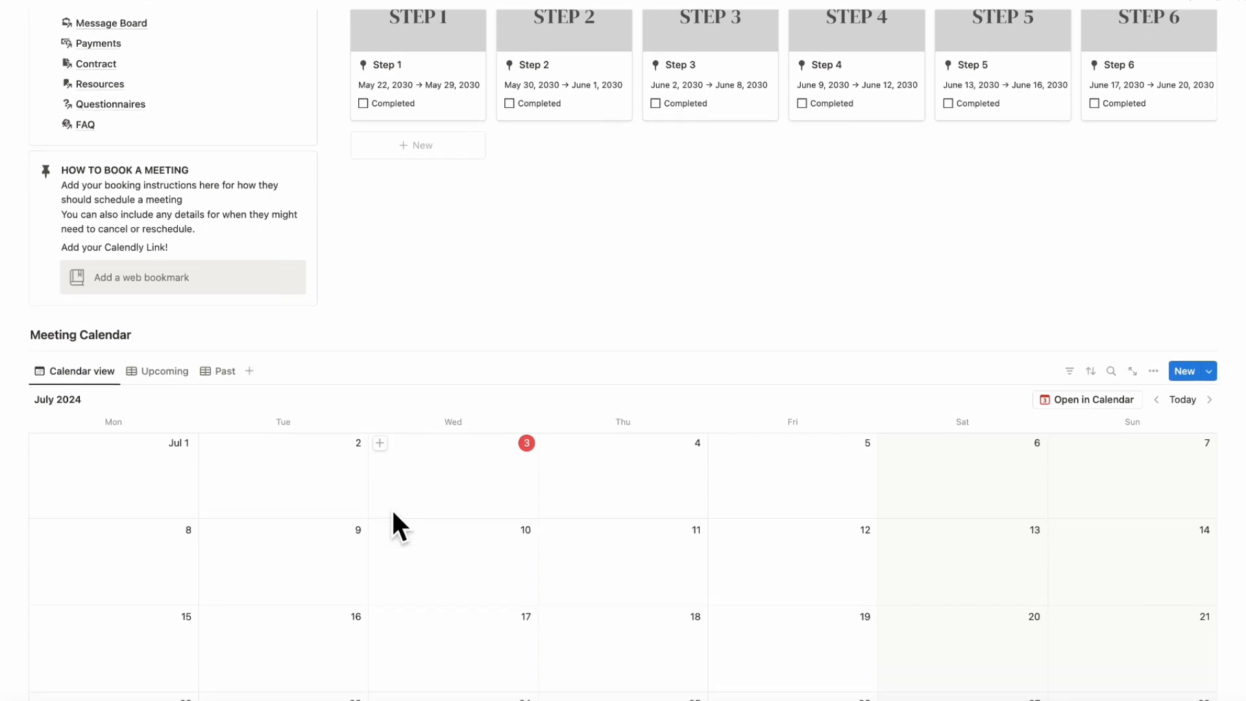
scroll(391, 508, "up", 10)
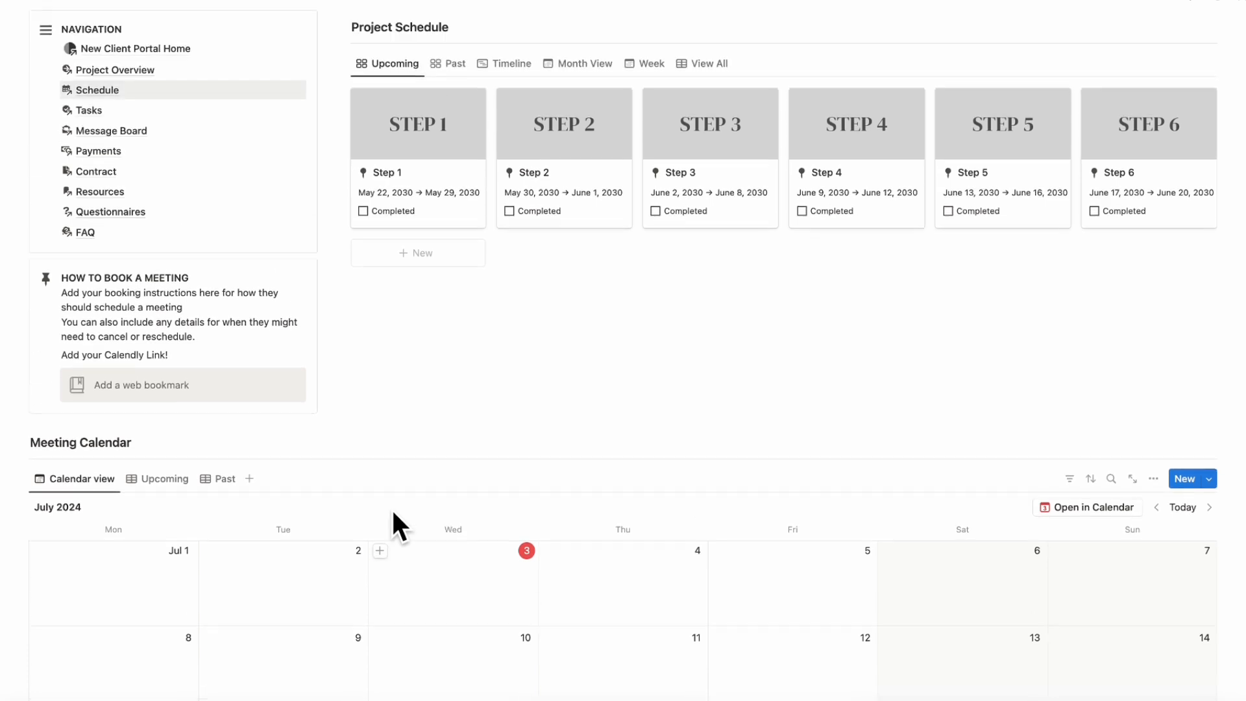
left_click(98, 416)
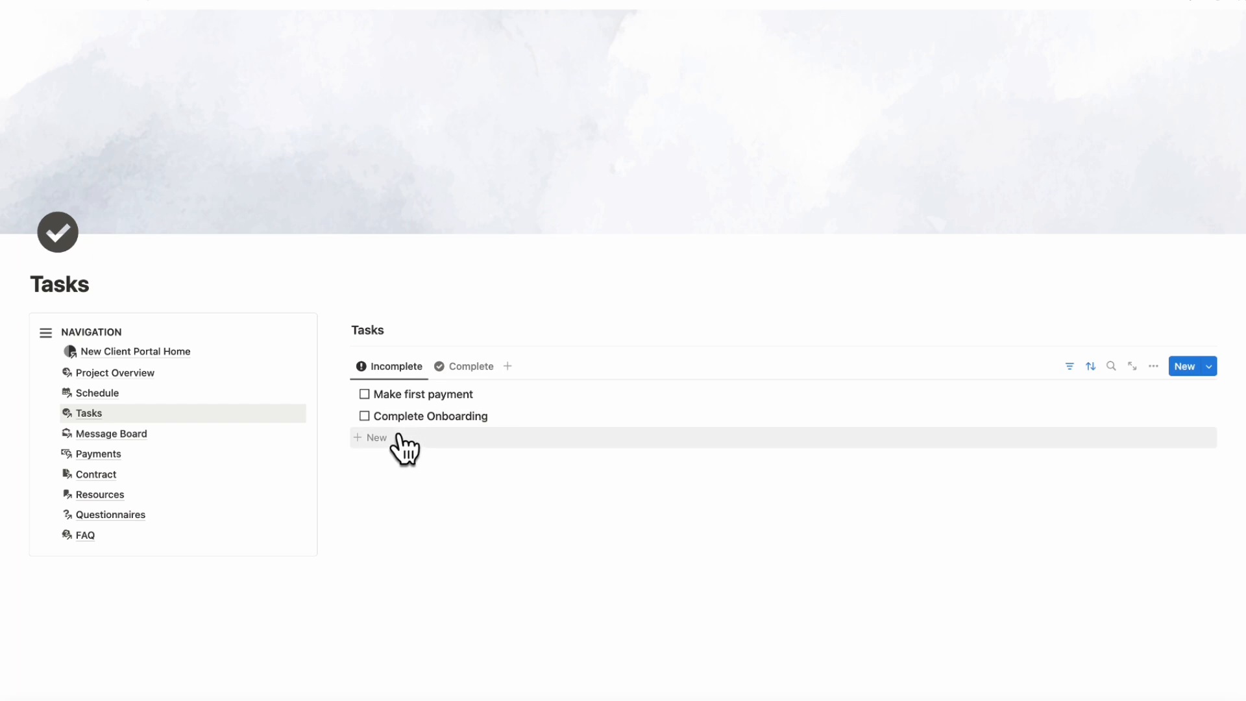
Step: Create a new message on the portal's Message Board titled Need help with the client Portal
left_click(120, 434)
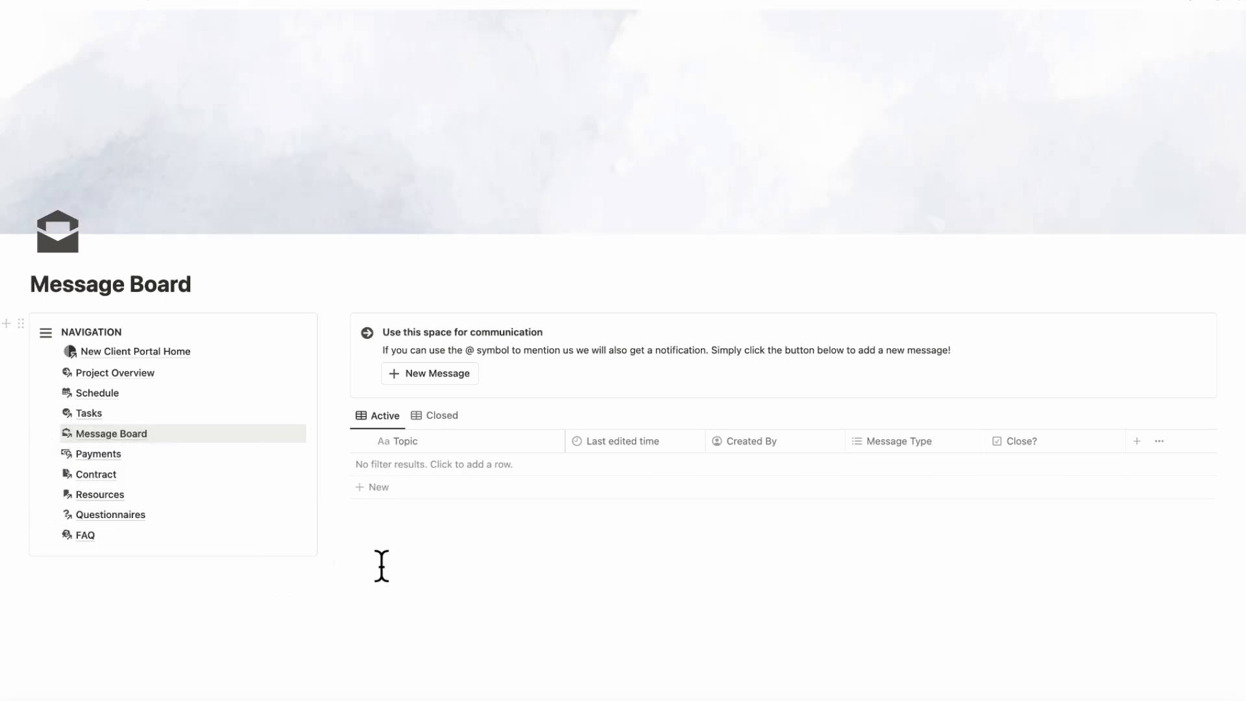
scroll(382, 565, "down", 2)
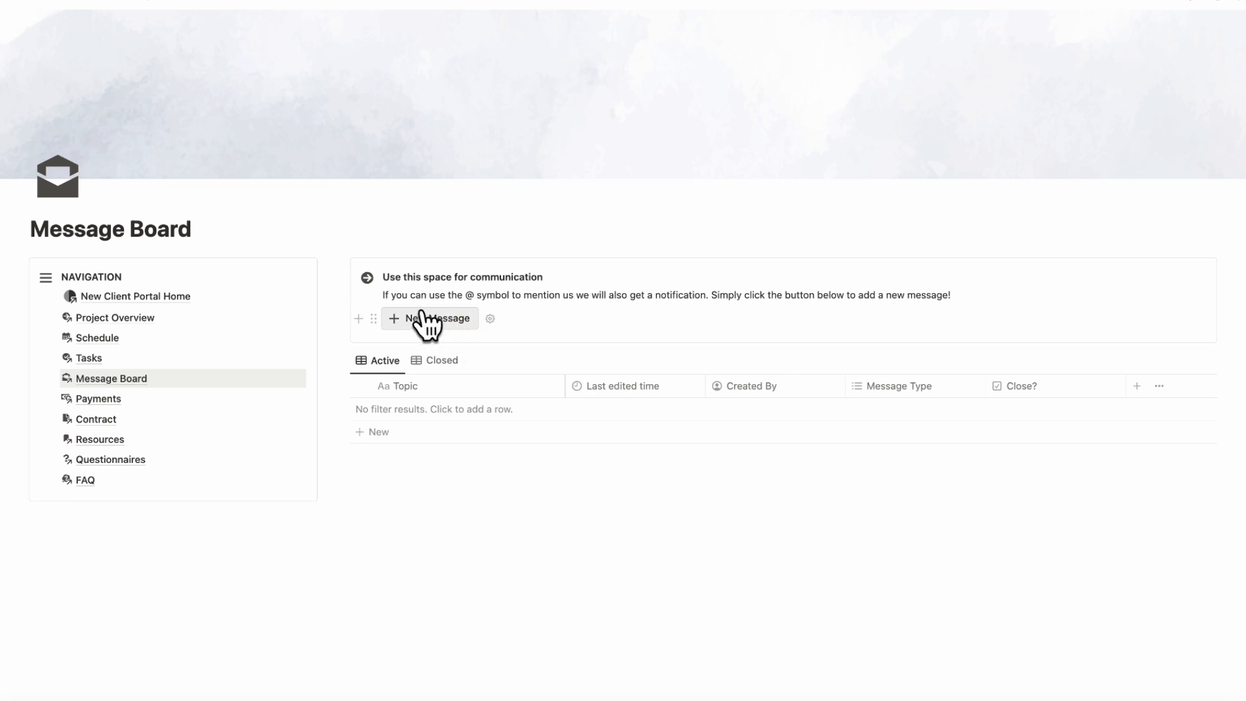
left_click(457, 324)
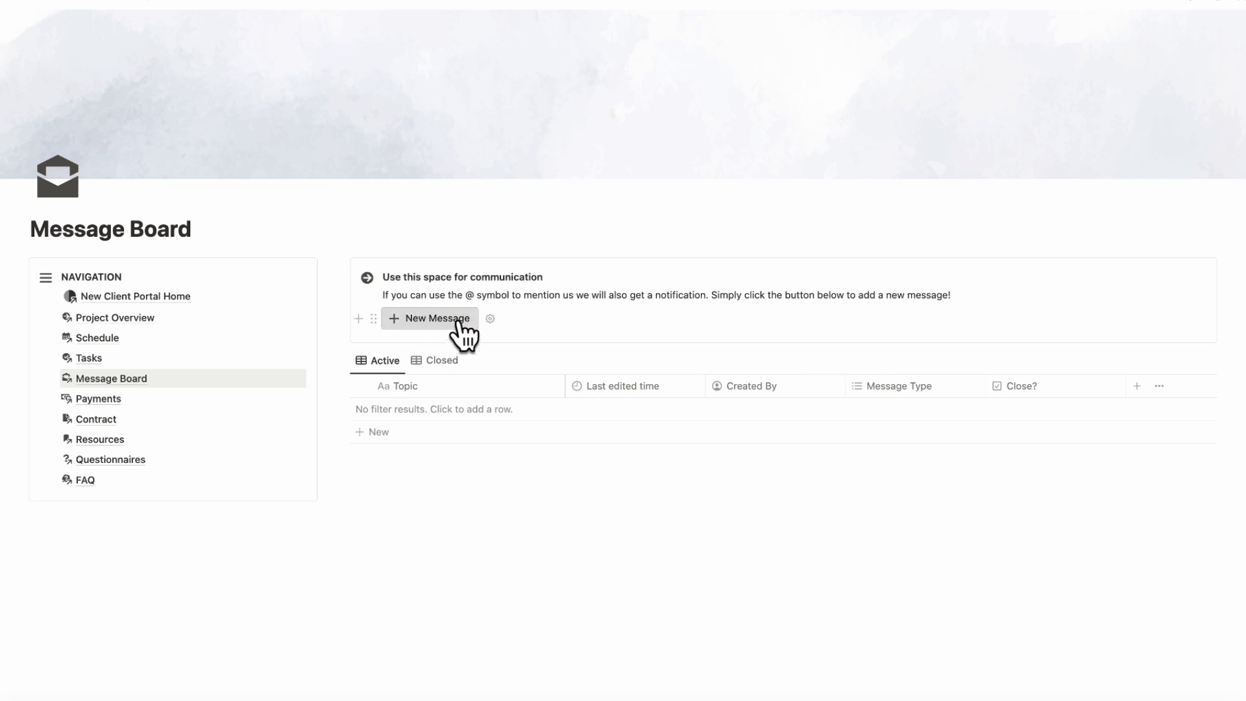
type("Ne")
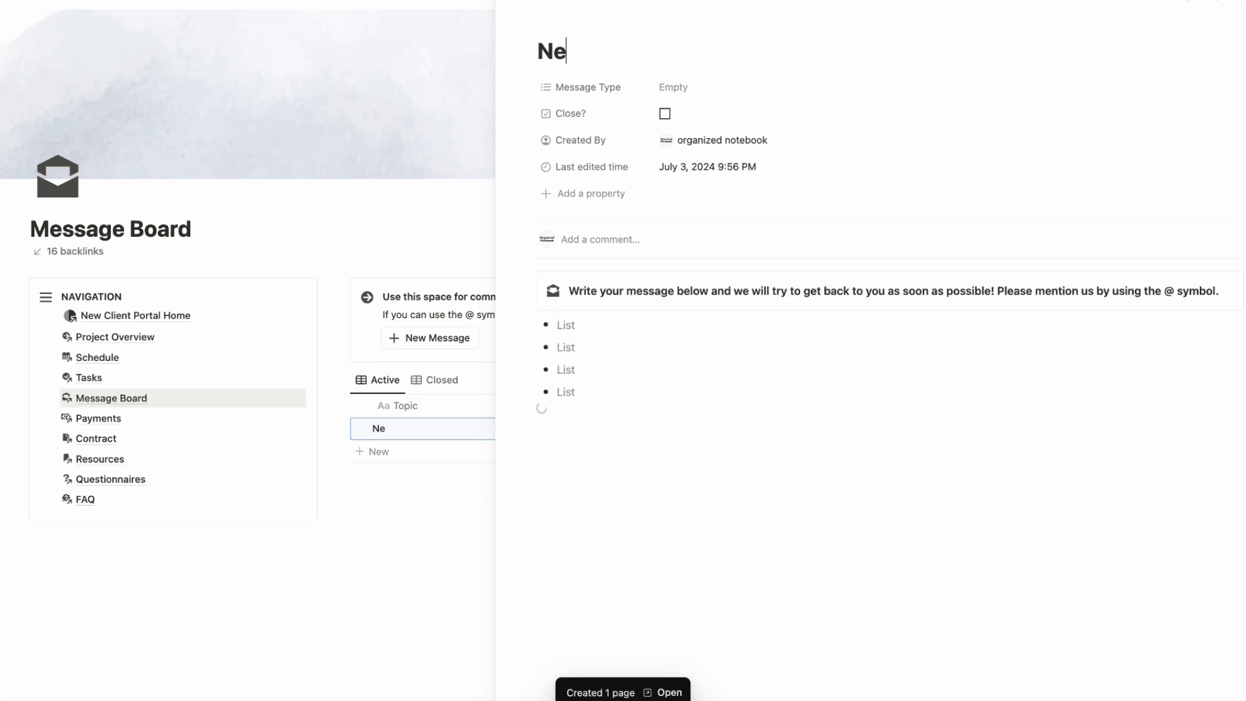
type("ed help with the")
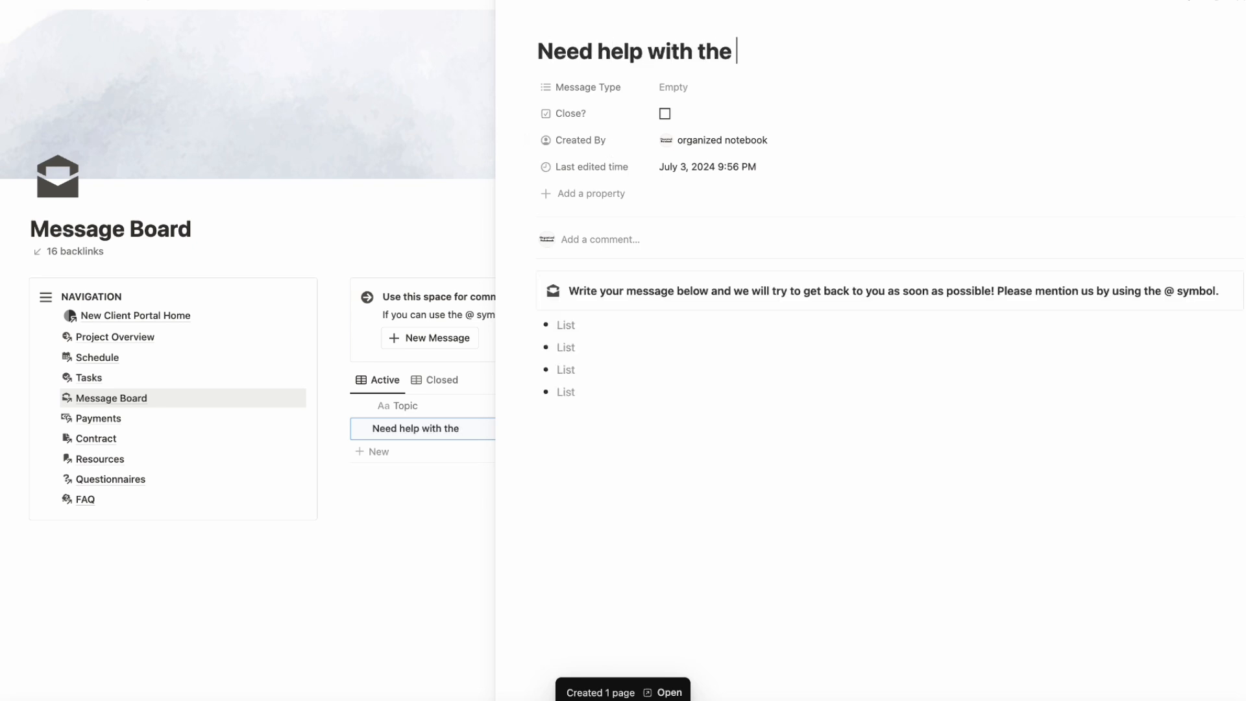
key("BackSpace")
key("BackSpace")
key("BackSpace")
key("BackSpace")
key("BackSpace")
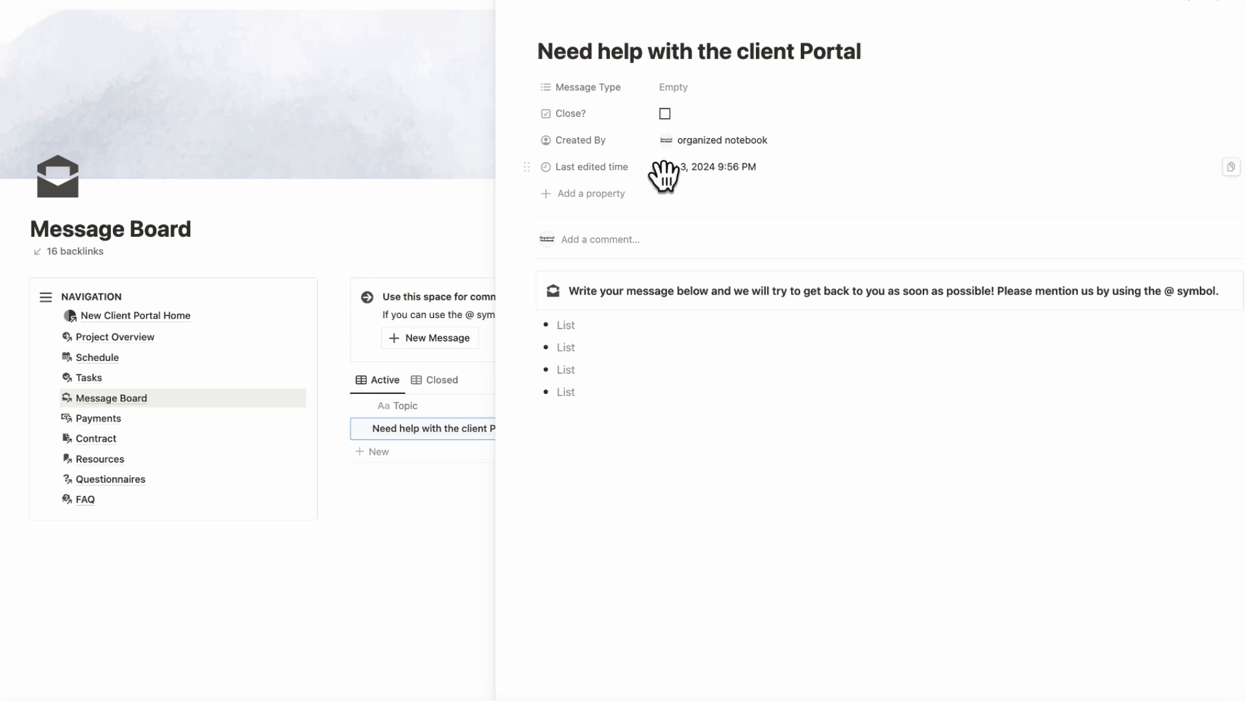
Step: Set the new message's type to General Questions
left_click(731, 89)
left_click(783, 135)
left_click(753, 60)
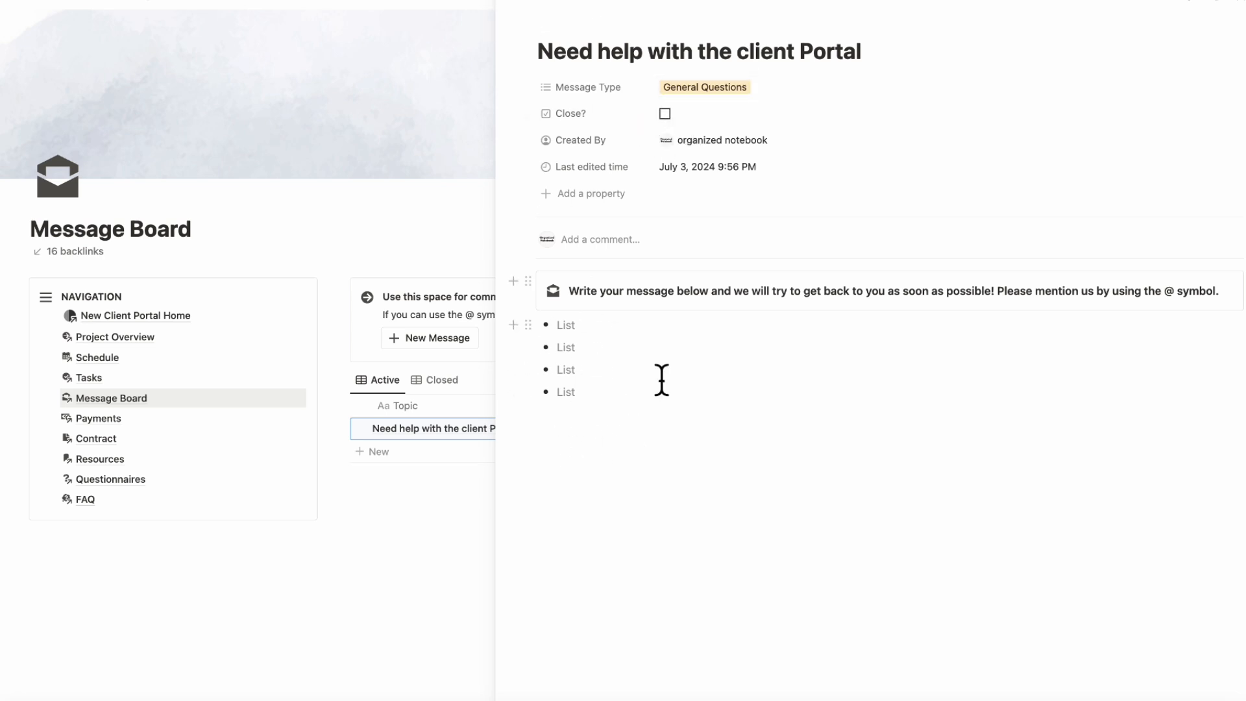
Step: Close the message and open the portal's Payments page to review its payment policies and accepted payment methods
left_click(512, 5)
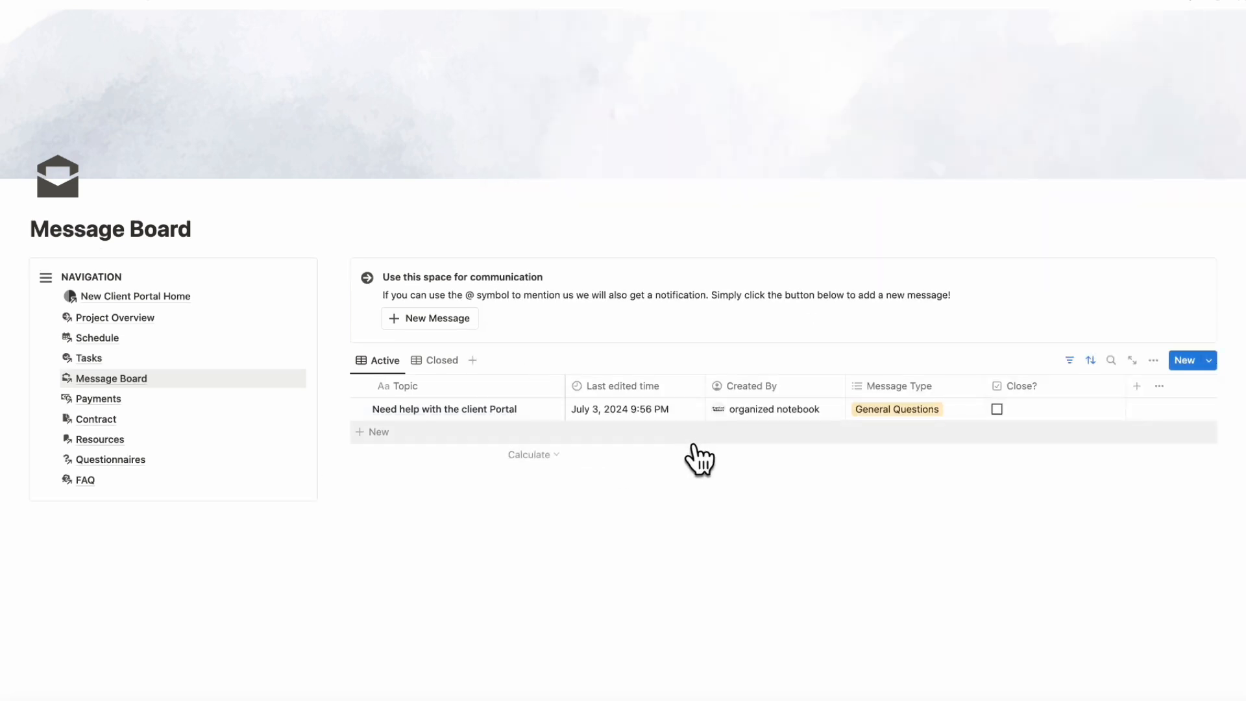
left_click(113, 399)
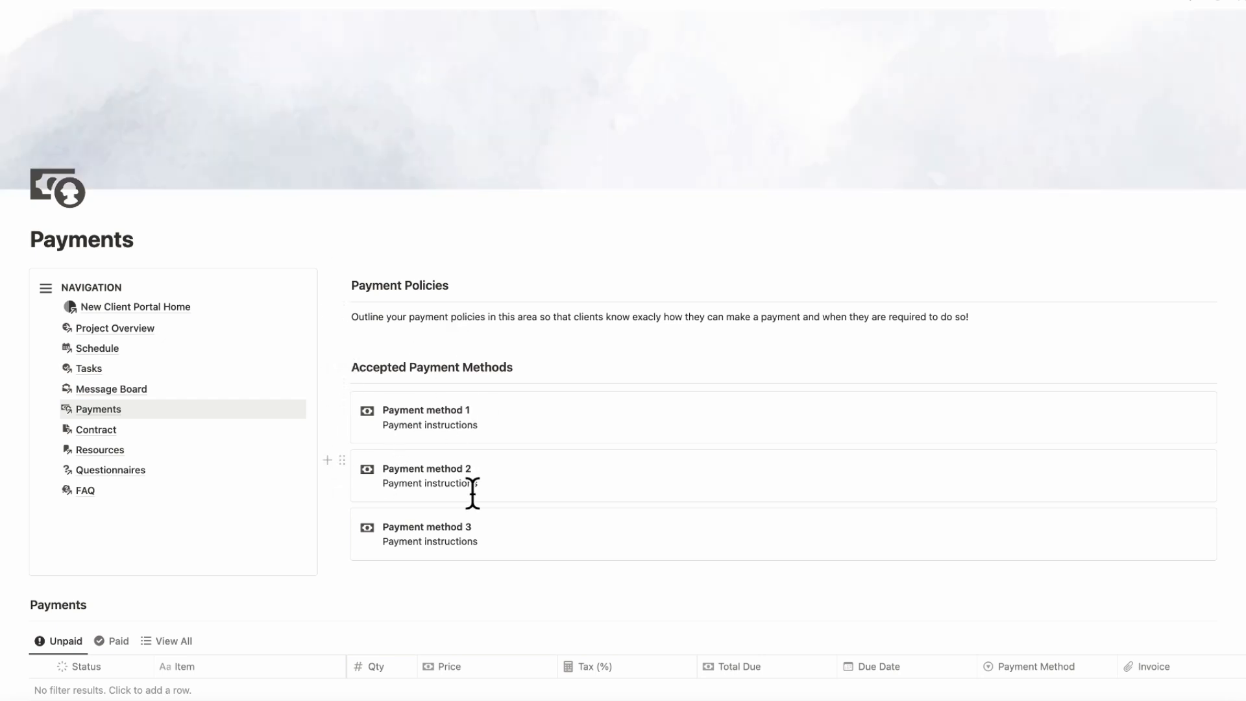
scroll(472, 491, "down", 2)
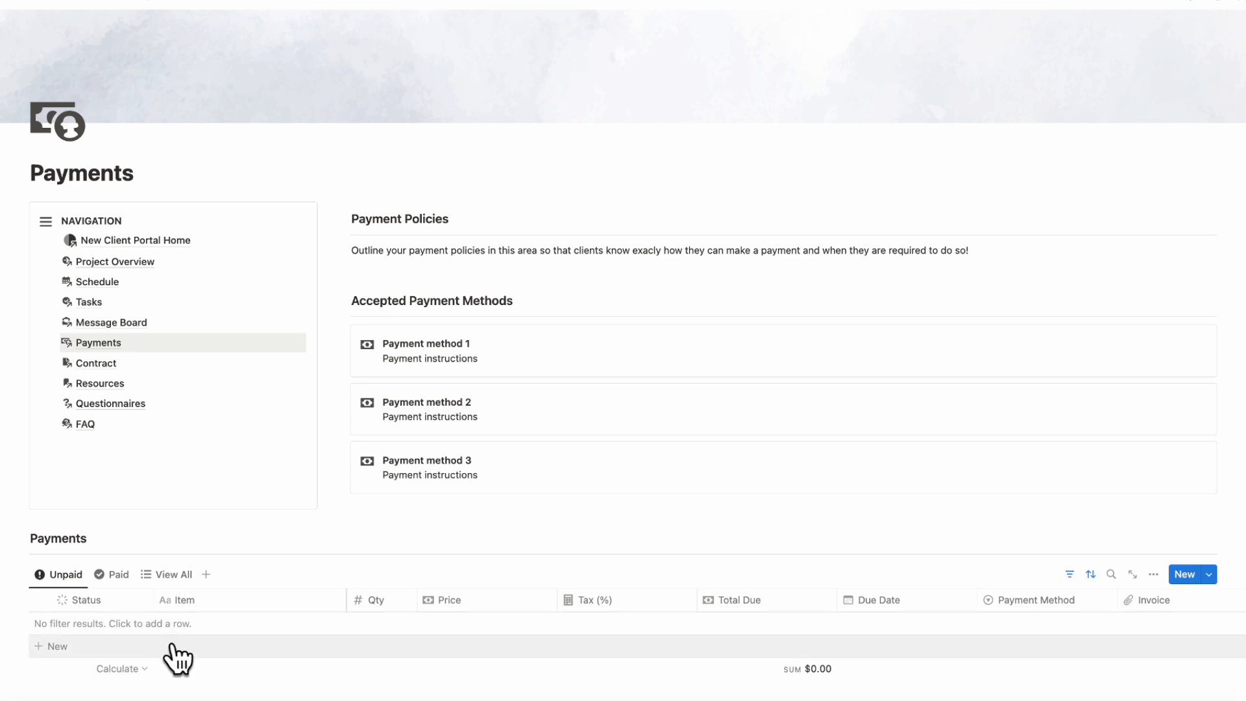
Step: Add an unpaid payment item named First installment with quantity 1 and a price of $100, leaving the tax empty
left_click(174, 646)
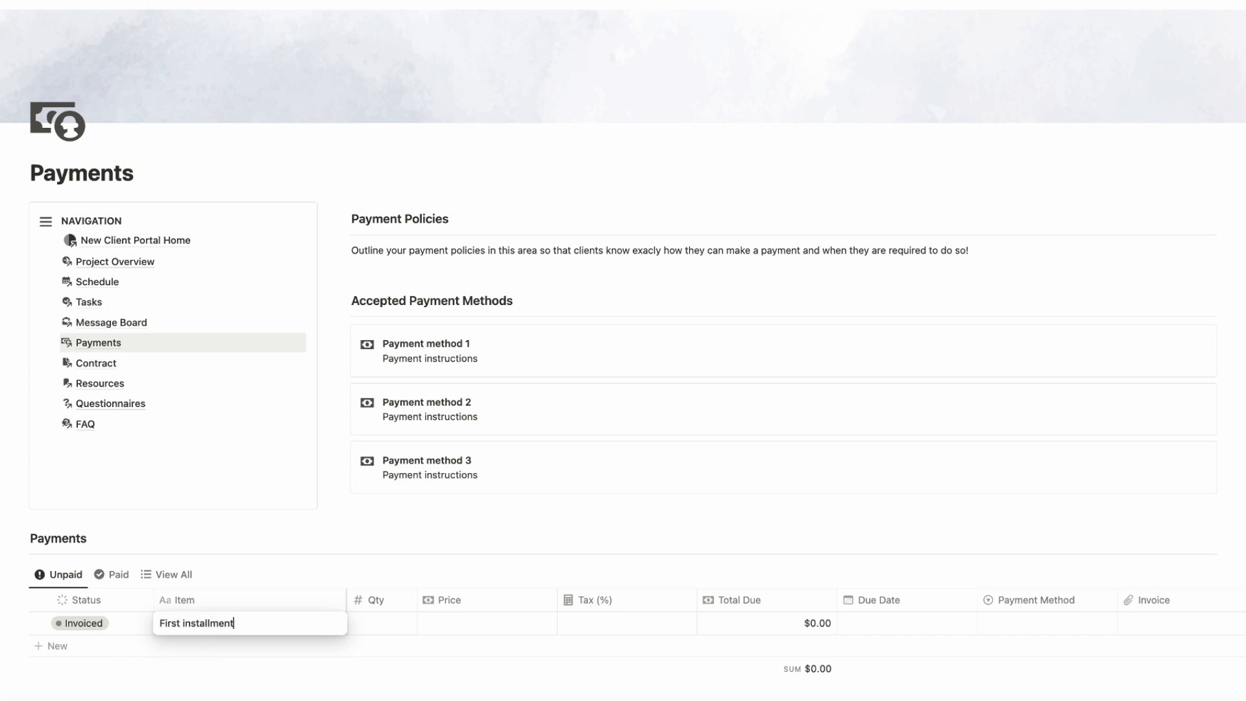
left_click(384, 635)
type("1")
key("Return")
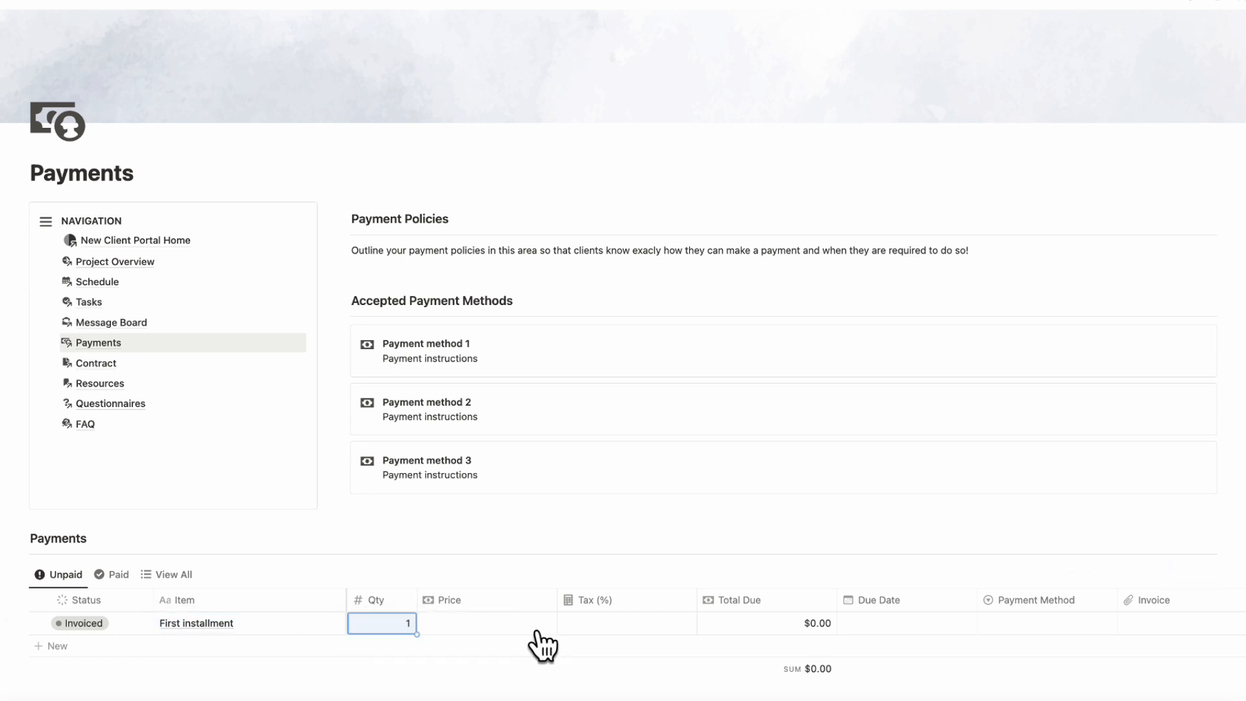
left_click(536, 636)
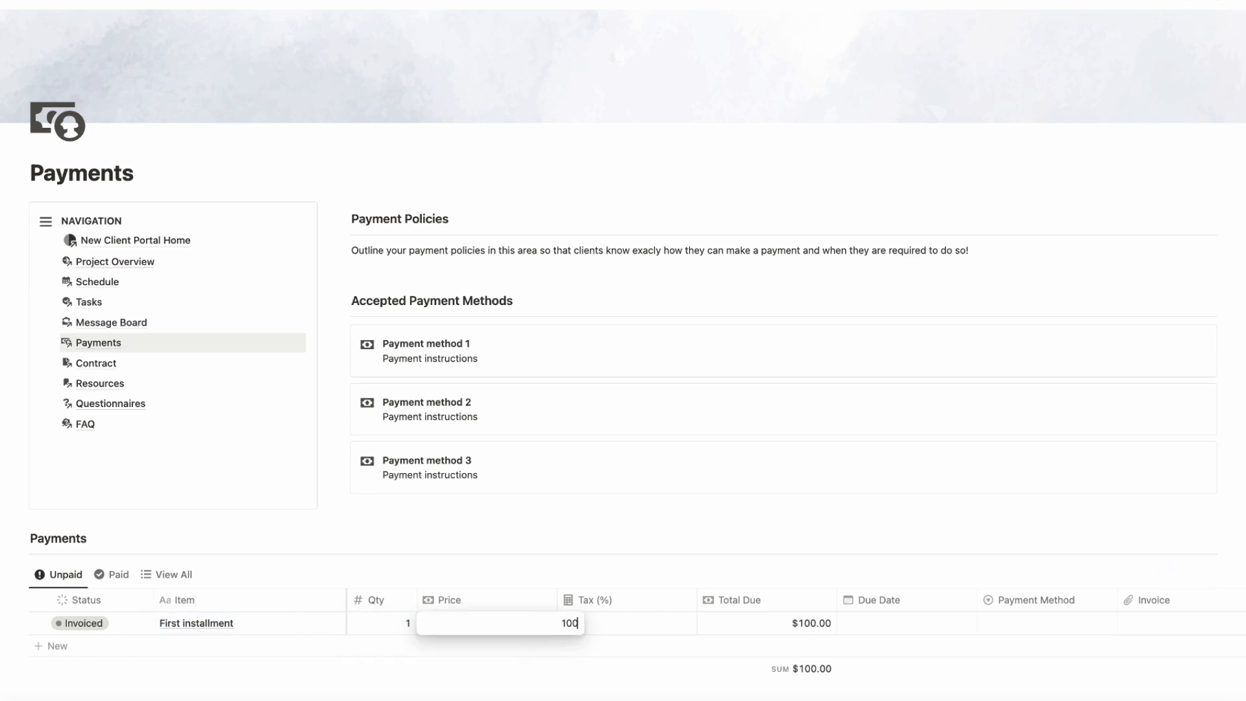
key("Return")
left_click(649, 627)
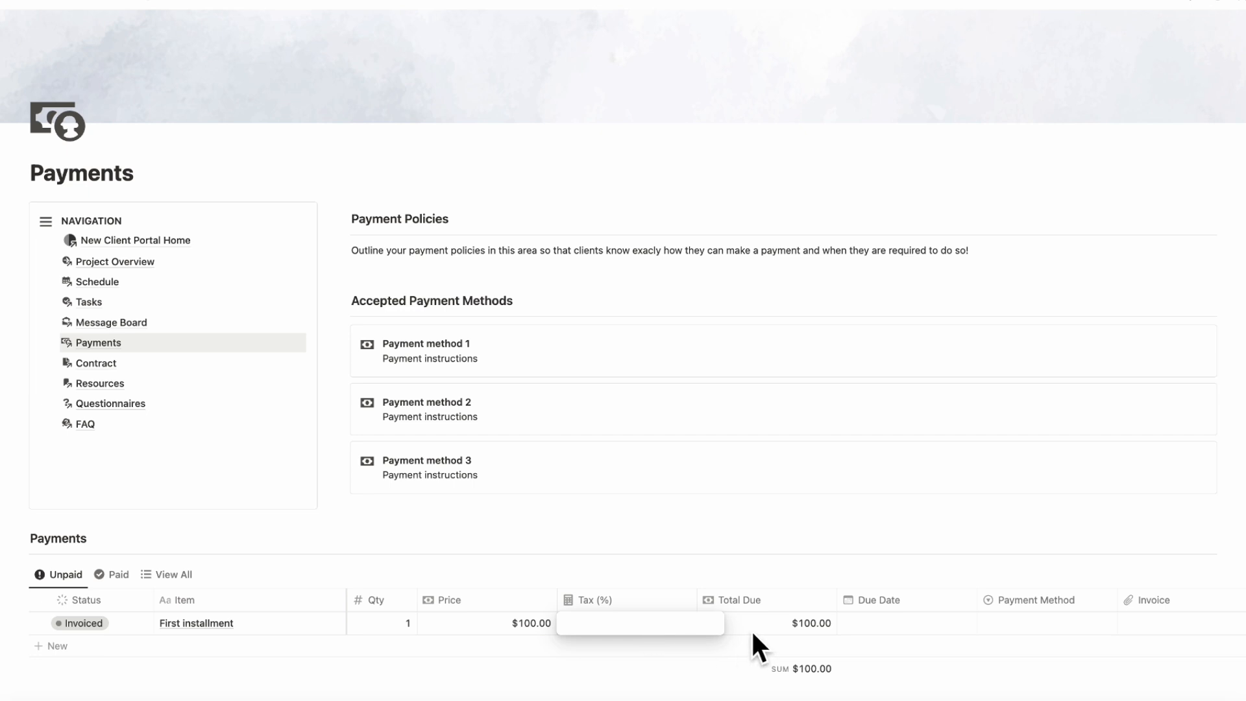
key("Escape")
Step: Set the First installment payment's due date to July 3, 2024 and its payment method to Check
left_click(867, 627)
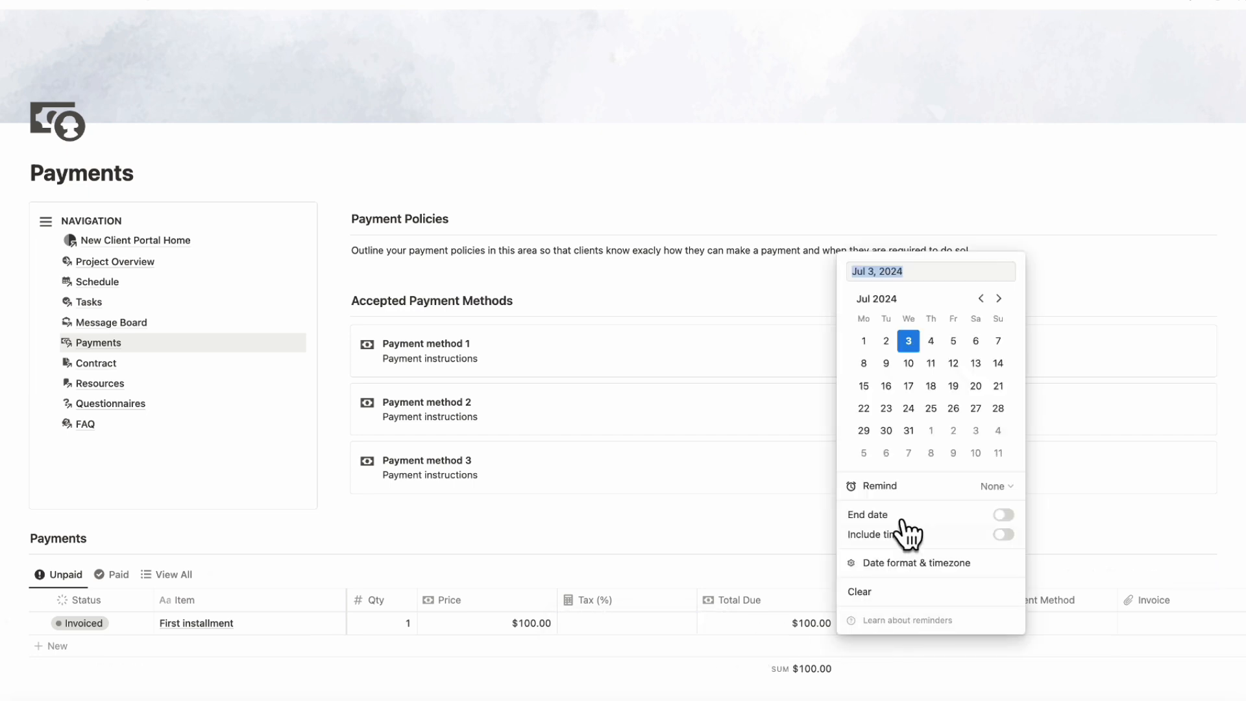
left_click(909, 341)
left_click(1061, 624)
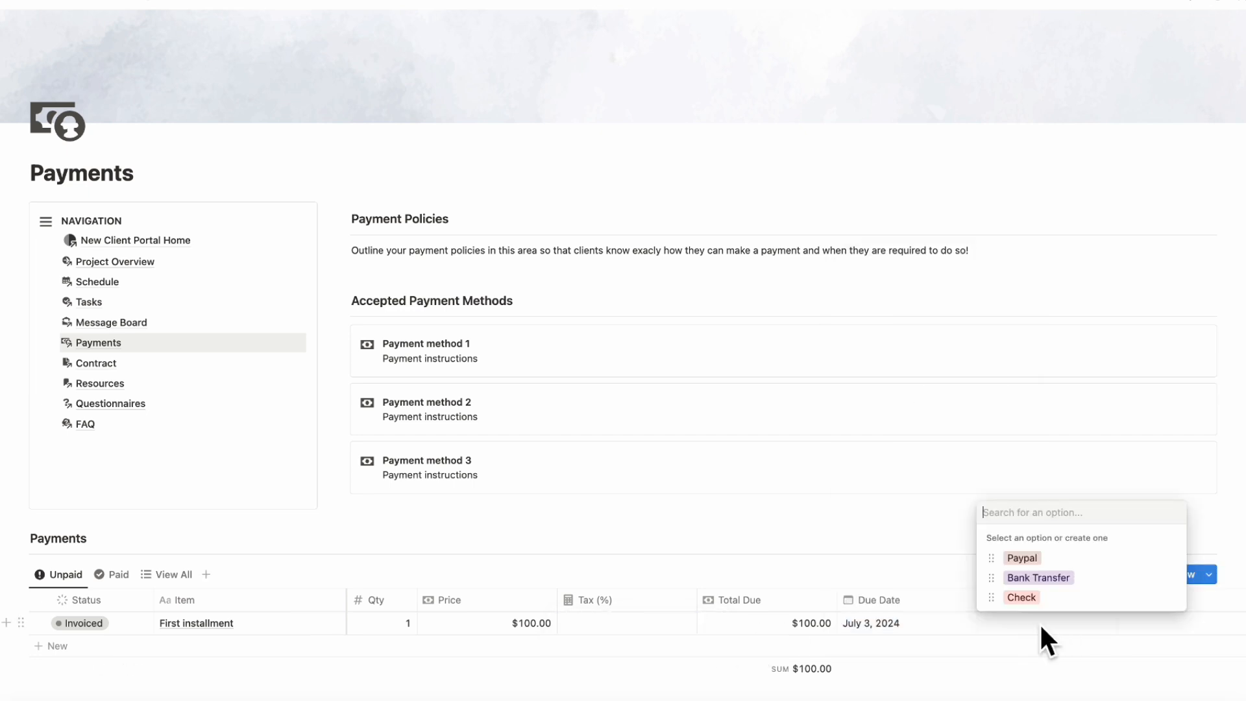
left_click(1038, 594)
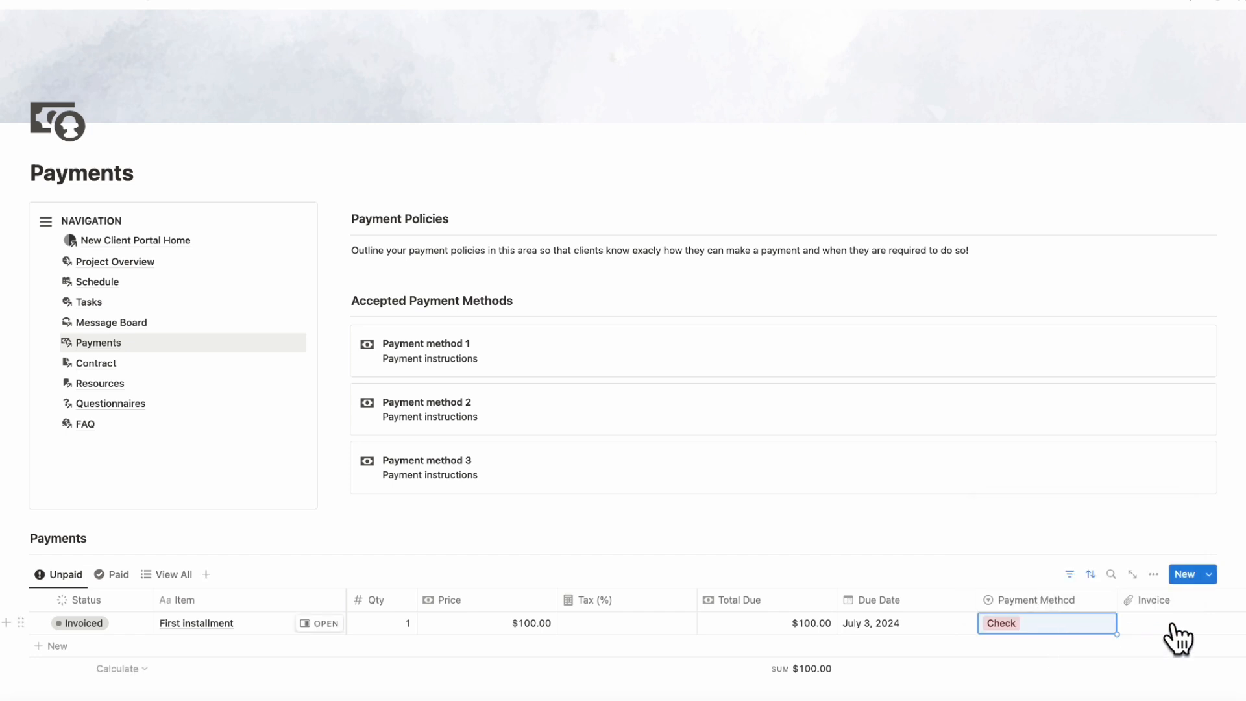
Step: Look over the payment table's remaining columns and the status options for the First installment item
scroll(1174, 621, "right", 3)
scroll(1099, 640, "left", 3)
left_click(122, 629)
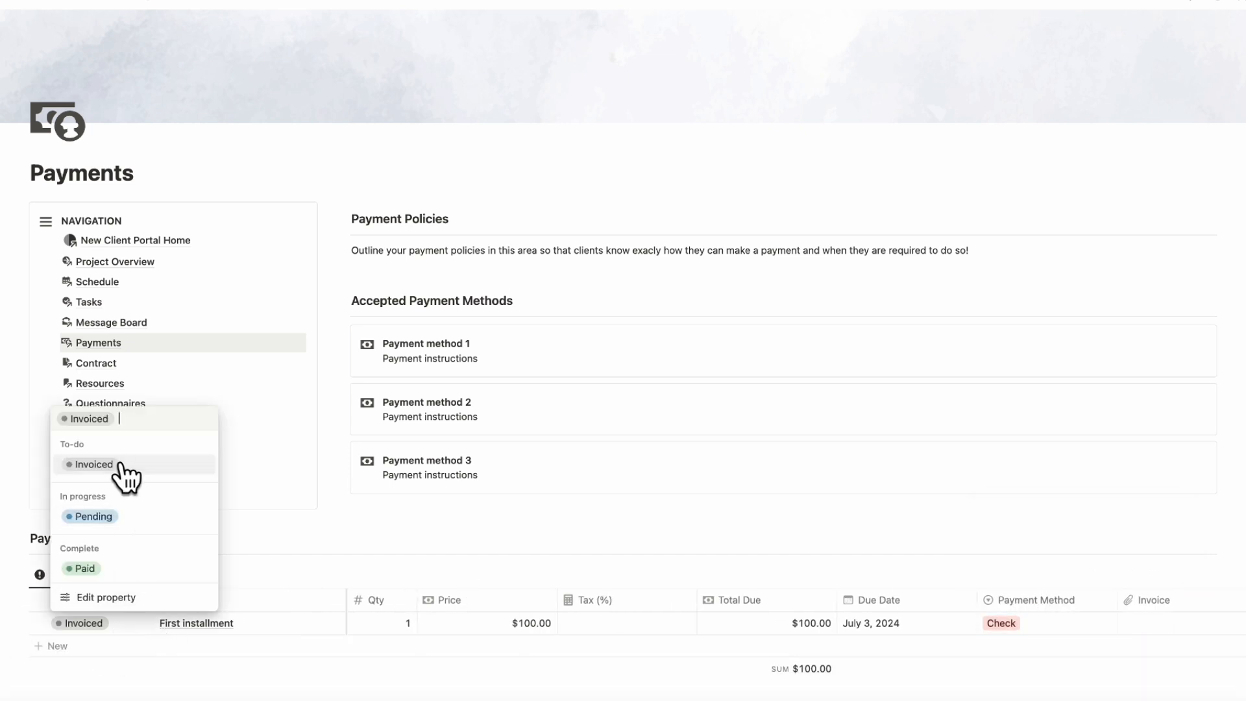
left_click(436, 531)
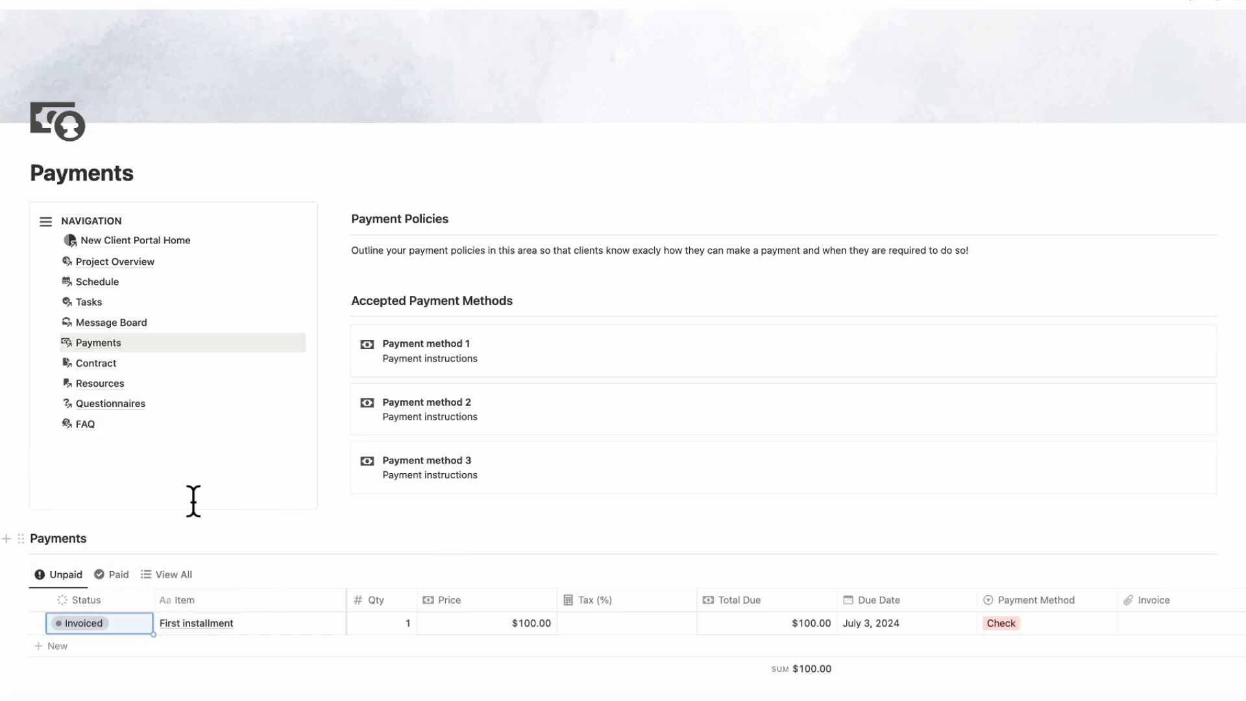
Step: Review the portal's Contract and Resources pages, and check which templates the Questionnaires page offers
left_click(96, 363)
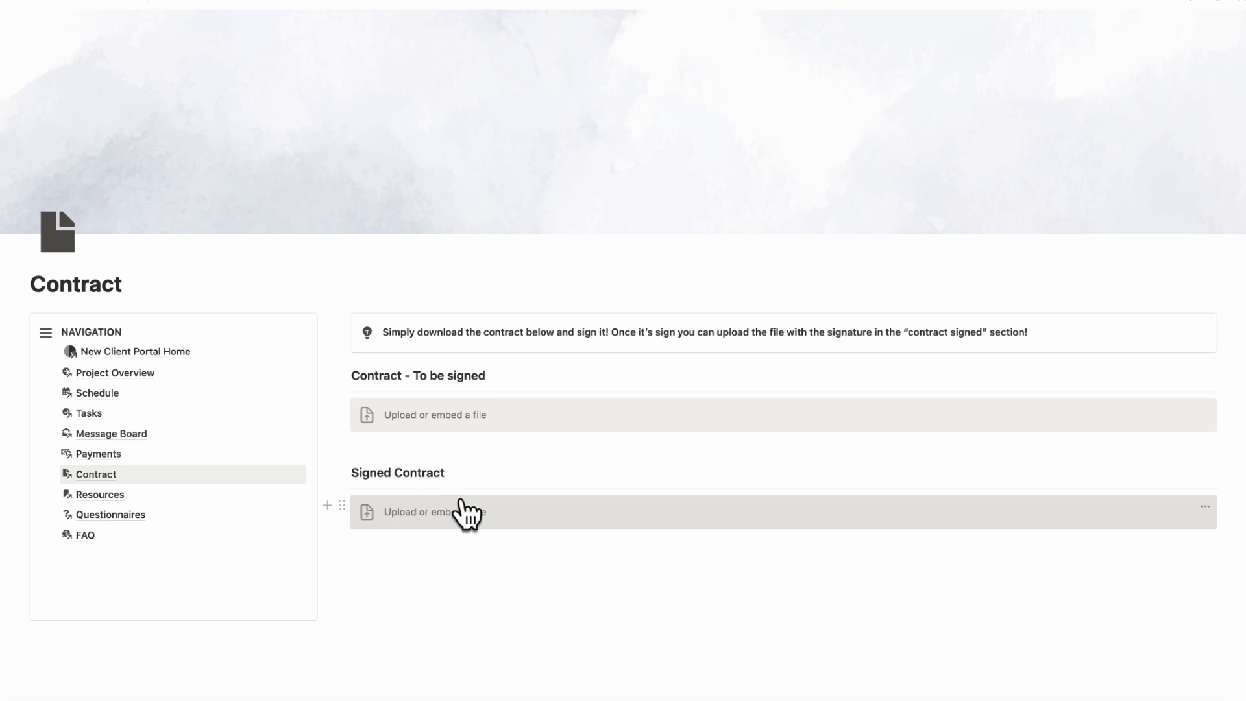
left_click(102, 495)
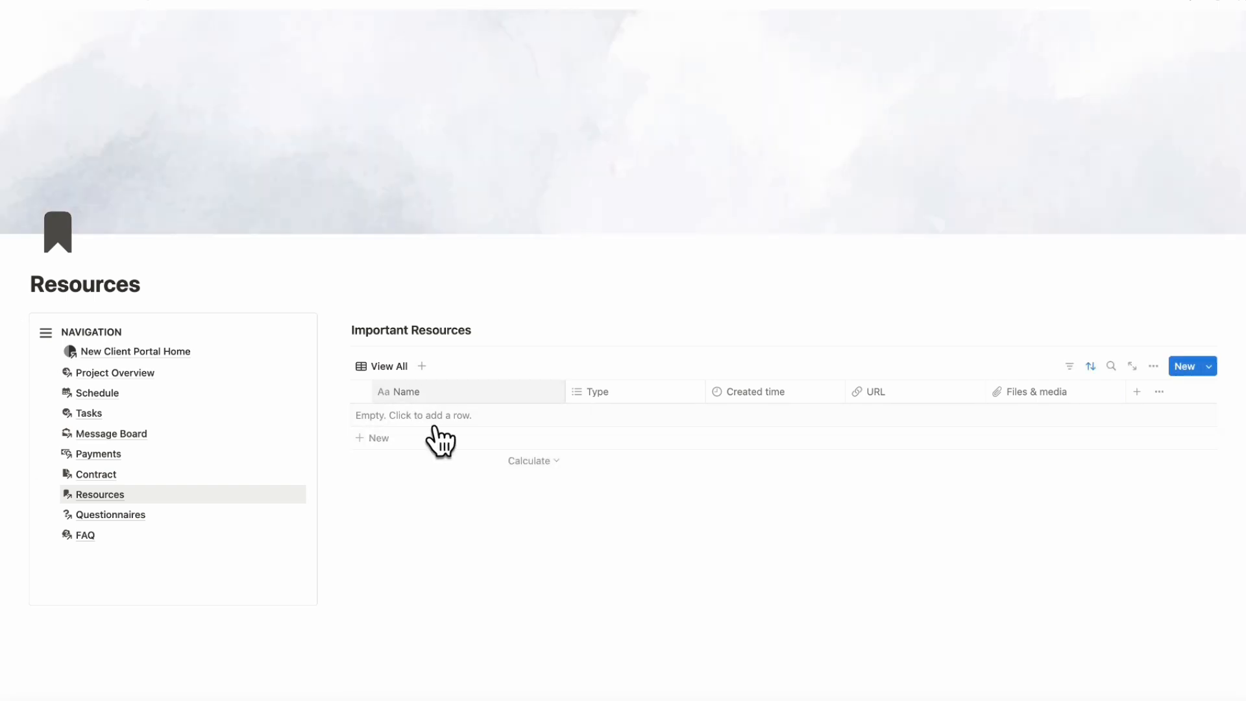
left_click(124, 515)
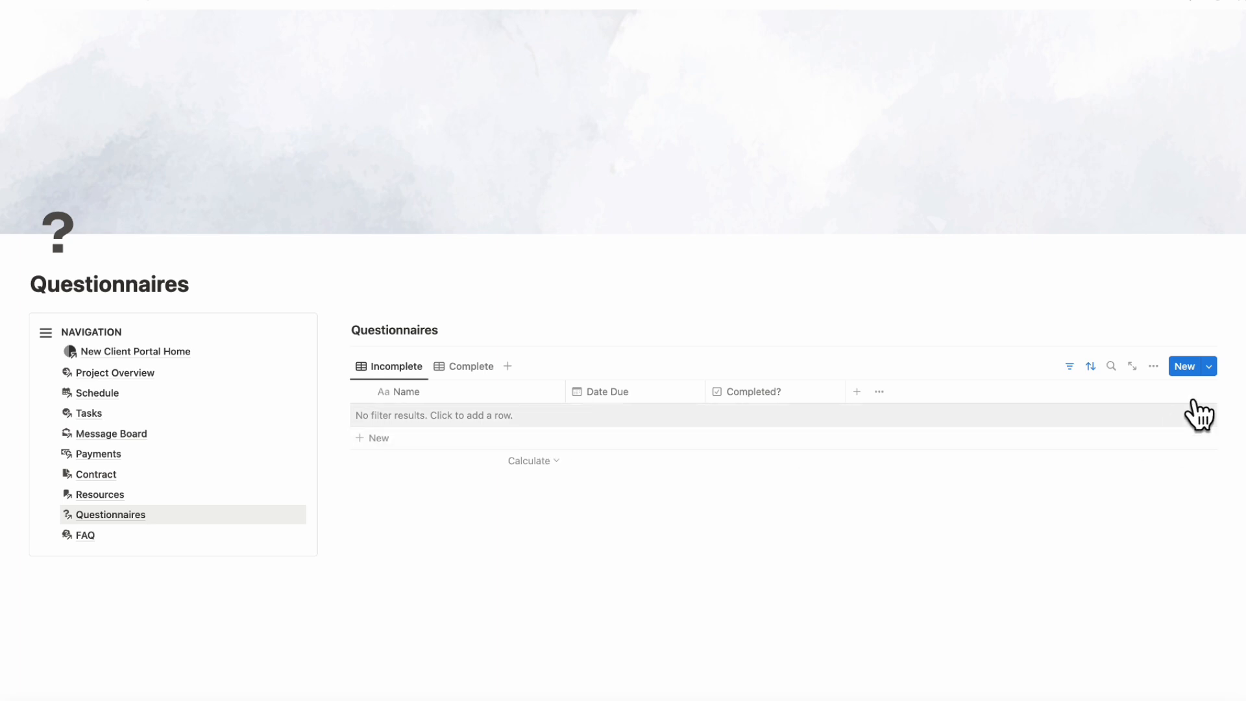
left_click(1210, 368)
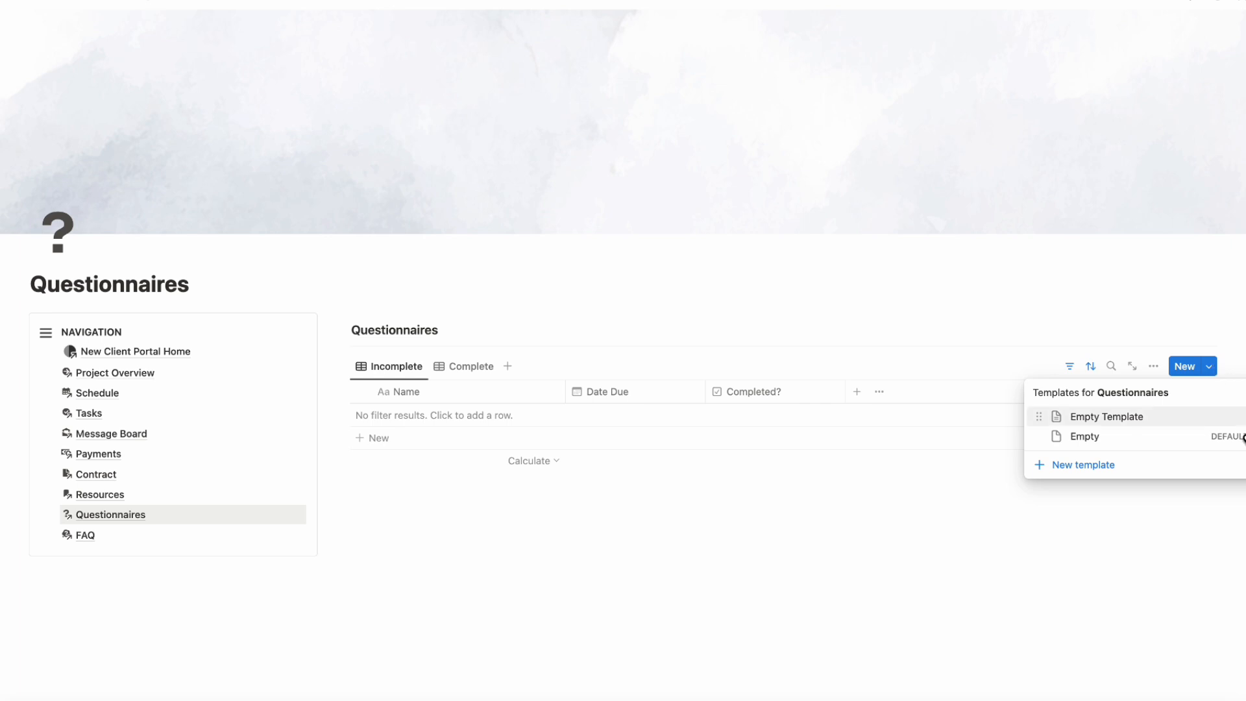
left_click(744, 506)
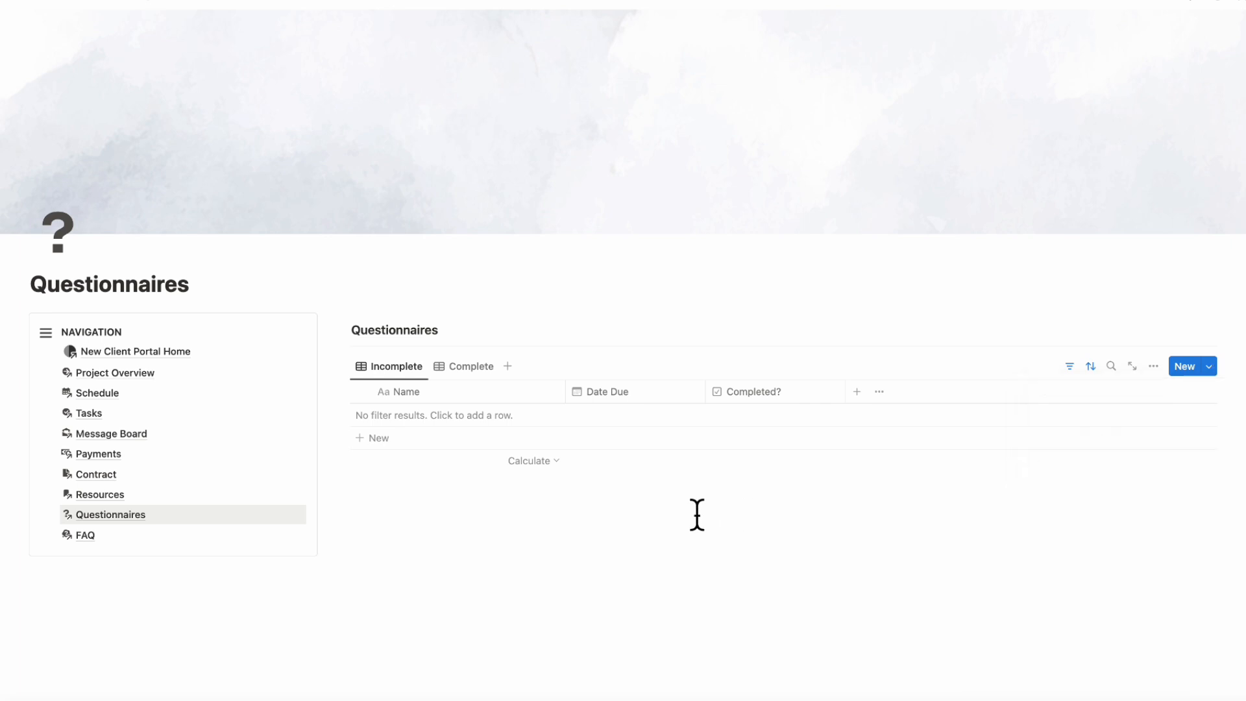
Step: Add a questionnaire based on the Empty Template and review its question and answer blocks
left_click(454, 438)
key("Escape")
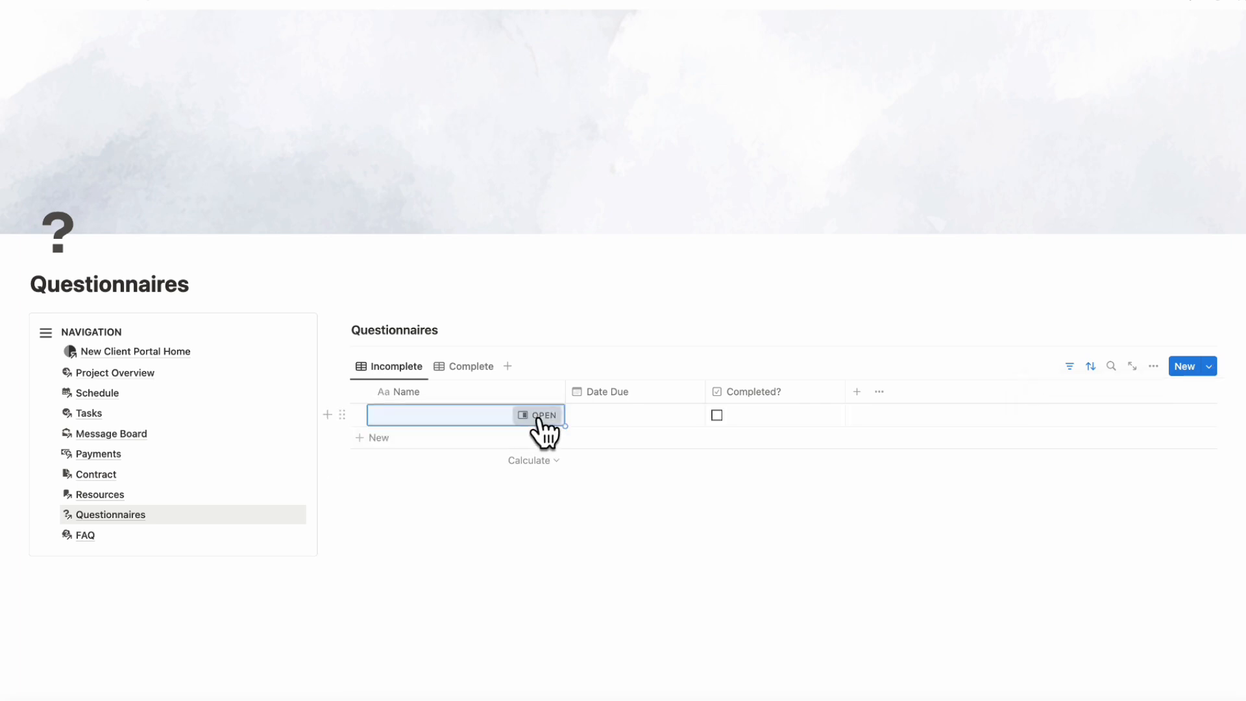
left_click(539, 416)
left_click(626, 266)
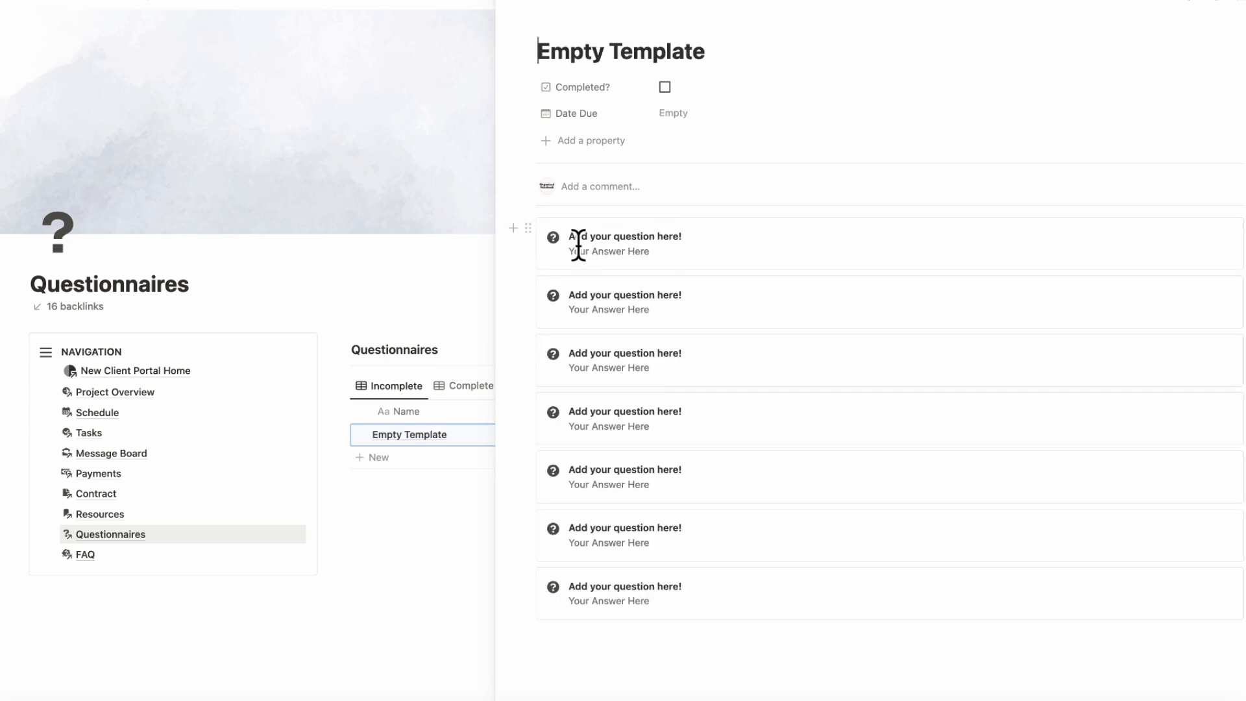
left_click_drag(572, 266, 615, 271)
left_click(605, 263)
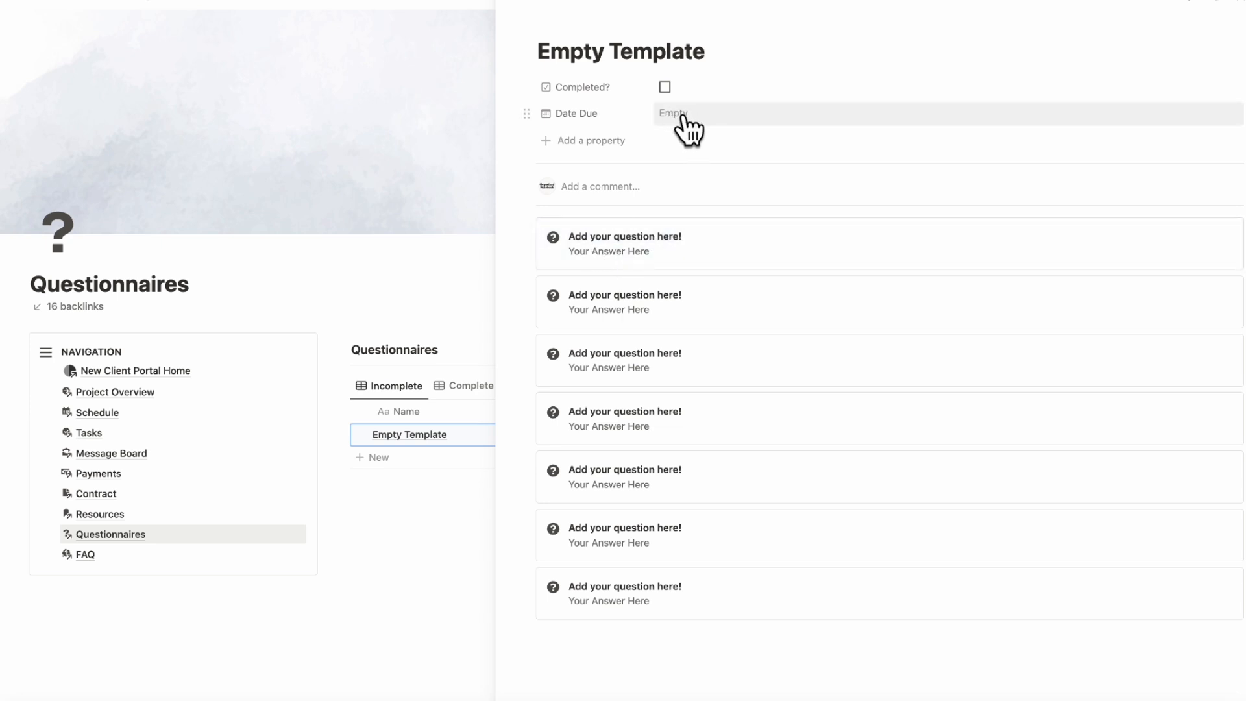
left_click(500, 13)
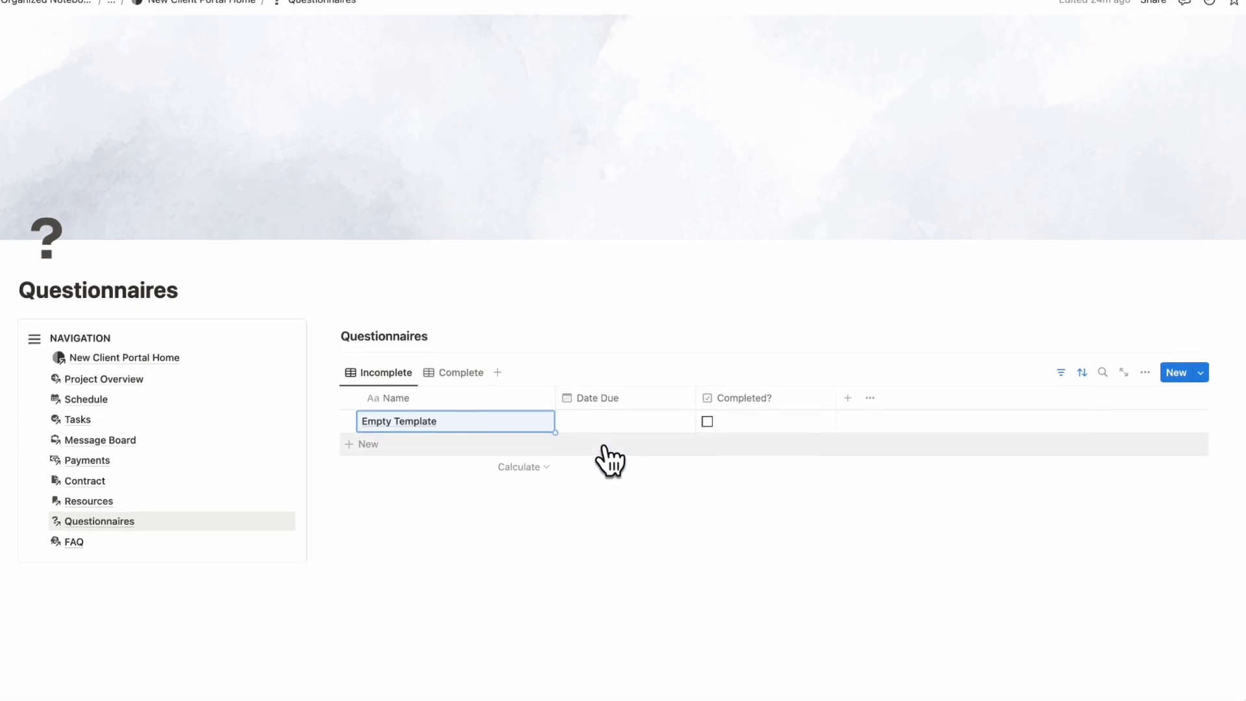
Step: Open the questionnaires' Empty Template for editing, look through its question blocks and close it
left_click(1198, 375)
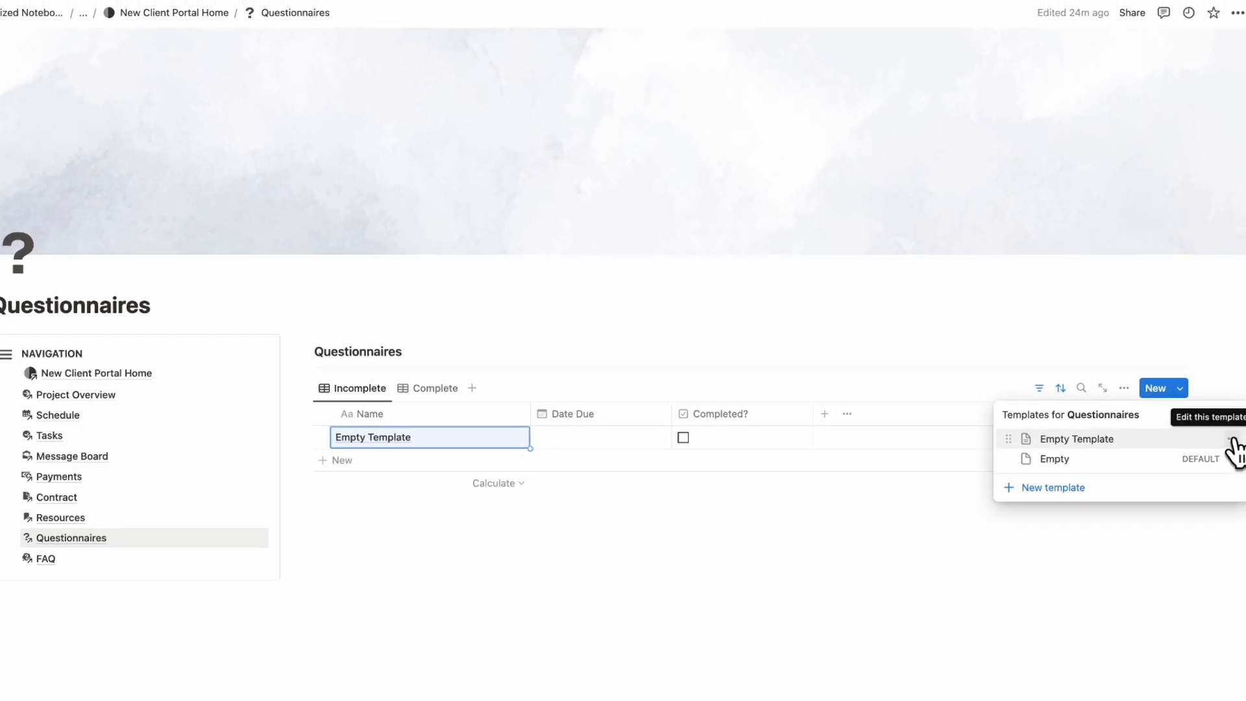
left_click(1239, 433)
left_click(1171, 439)
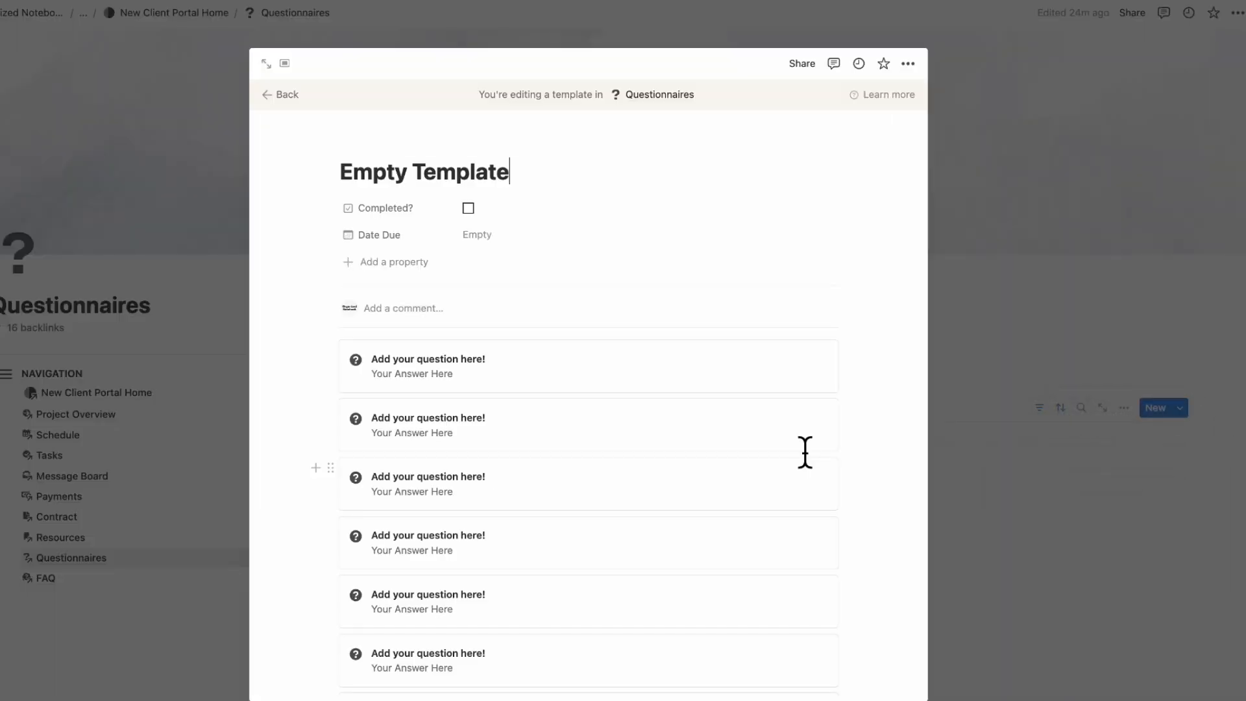
scroll(688, 522, "down", 3)
scroll(687, 520, "up", 3)
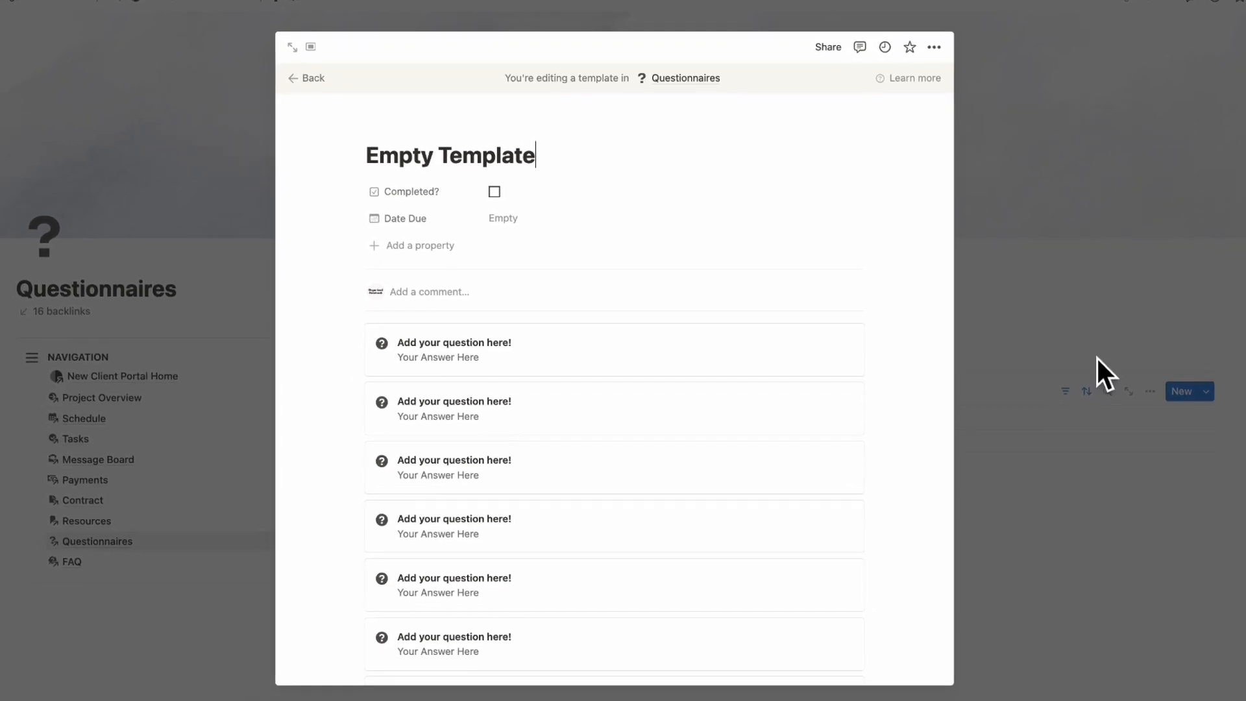
left_click(1025, 292)
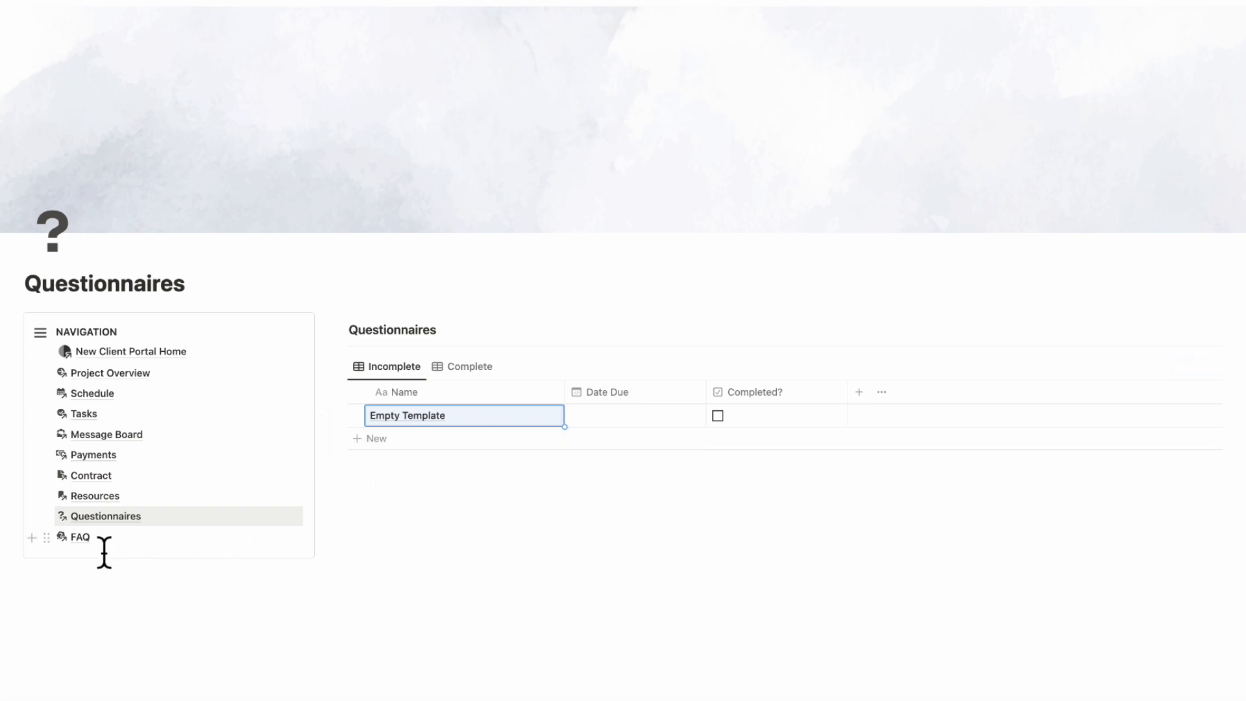
Step: Review the FAQ page and the New Client Portal Home page, and open the portal's sharing options
left_click(80, 537)
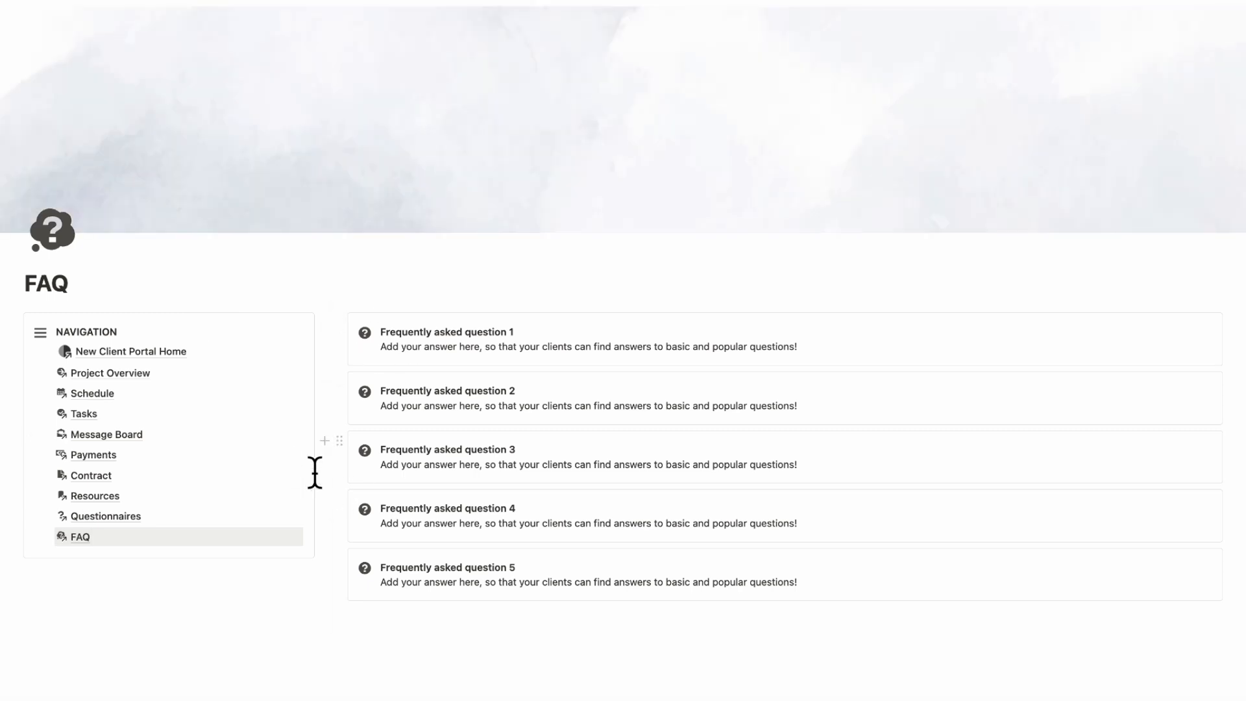
left_click(127, 351)
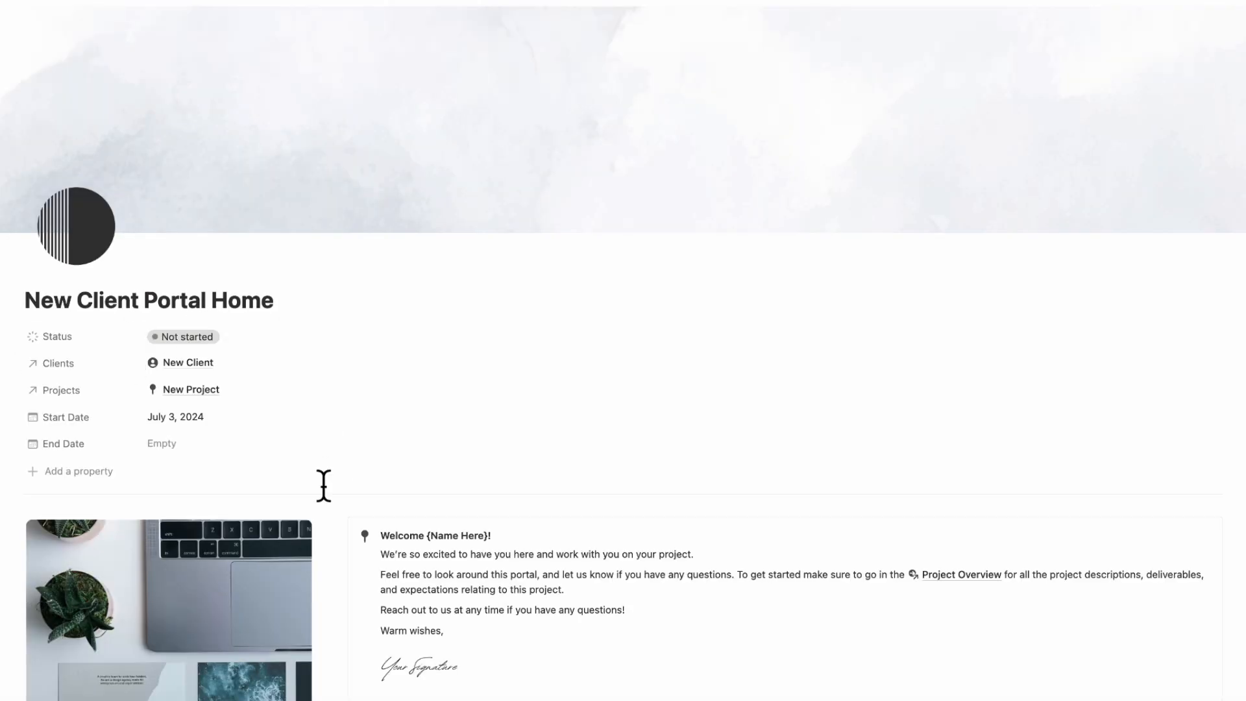
scroll(324, 485, "down", 10)
scroll(324, 486, "up", 10)
scroll(324, 486, "down", 10)
scroll(324, 486, "up", 10)
mouse_move(971, 144)
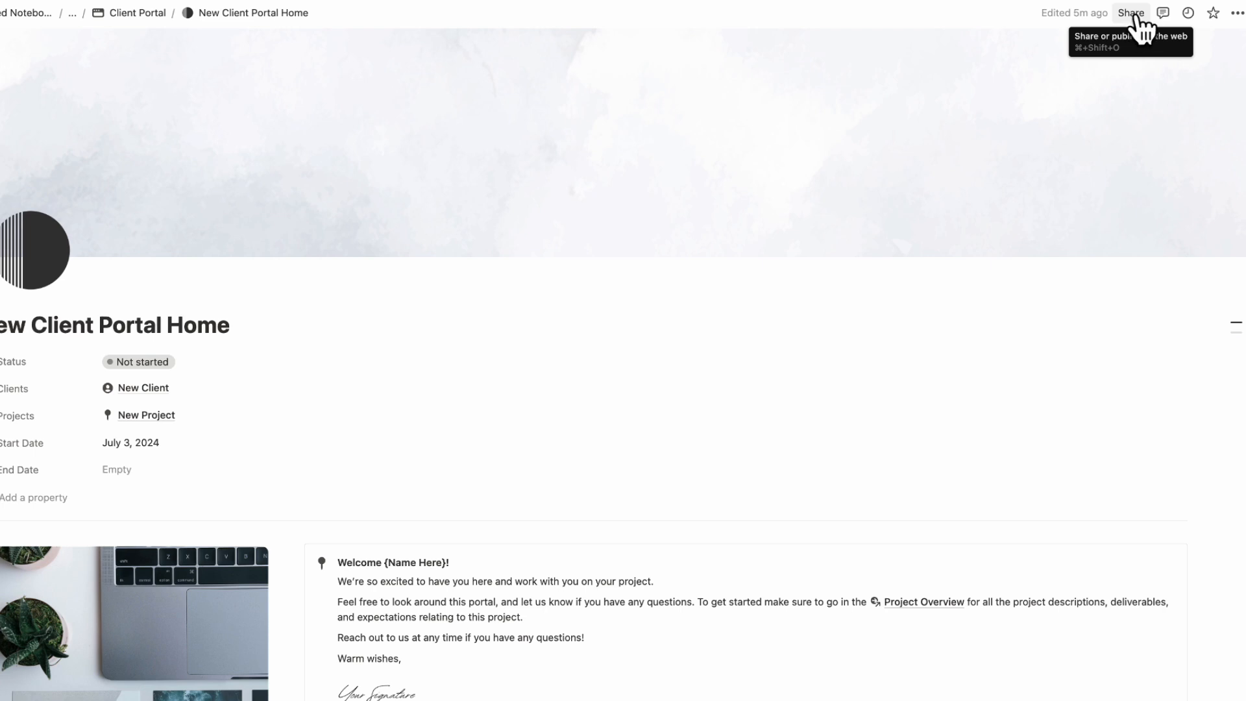
left_click(1137, 18)
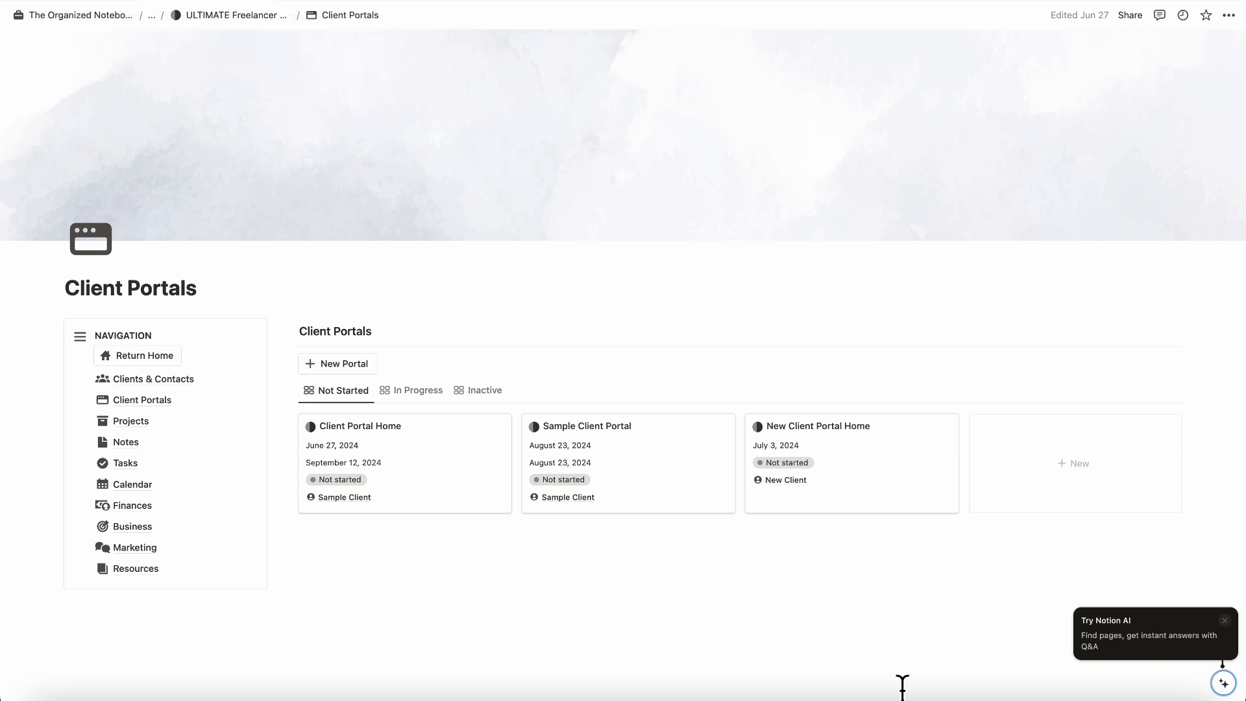
Step: On the Client Portals page, open the default Client Portal Home template for editing as a full page
mouse_move(1168, 394)
left_click(1174, 390)
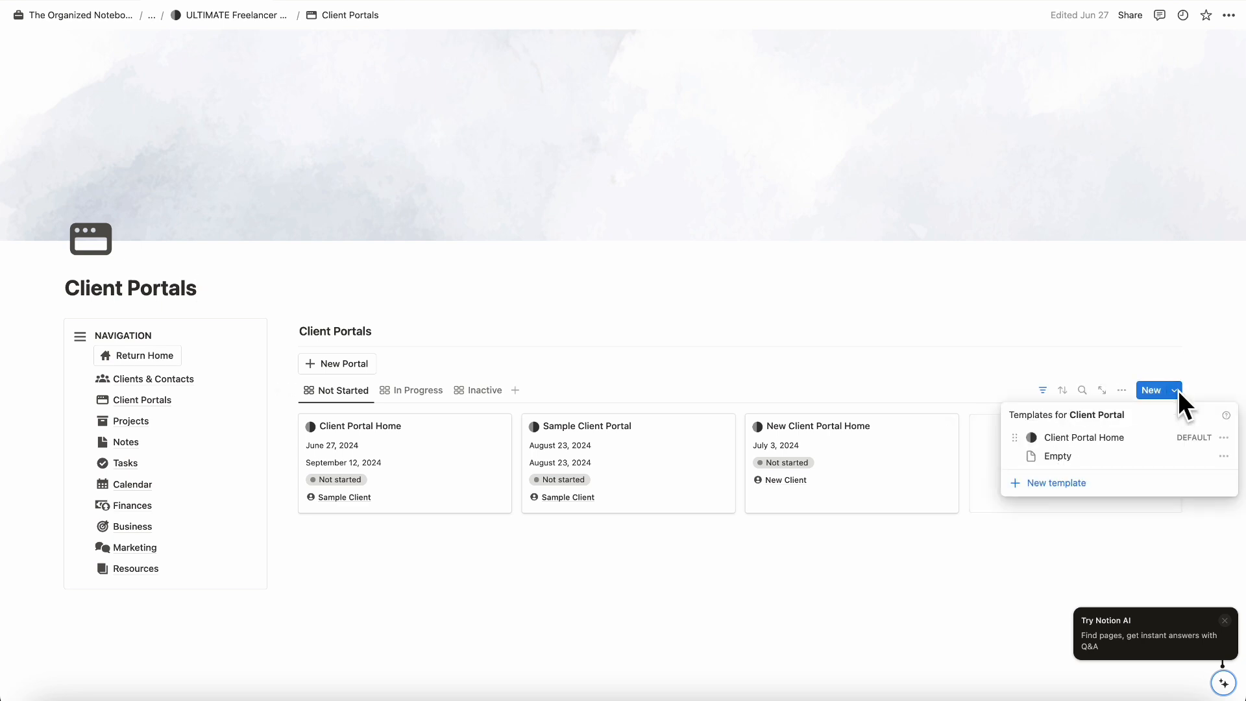
left_click(1222, 438)
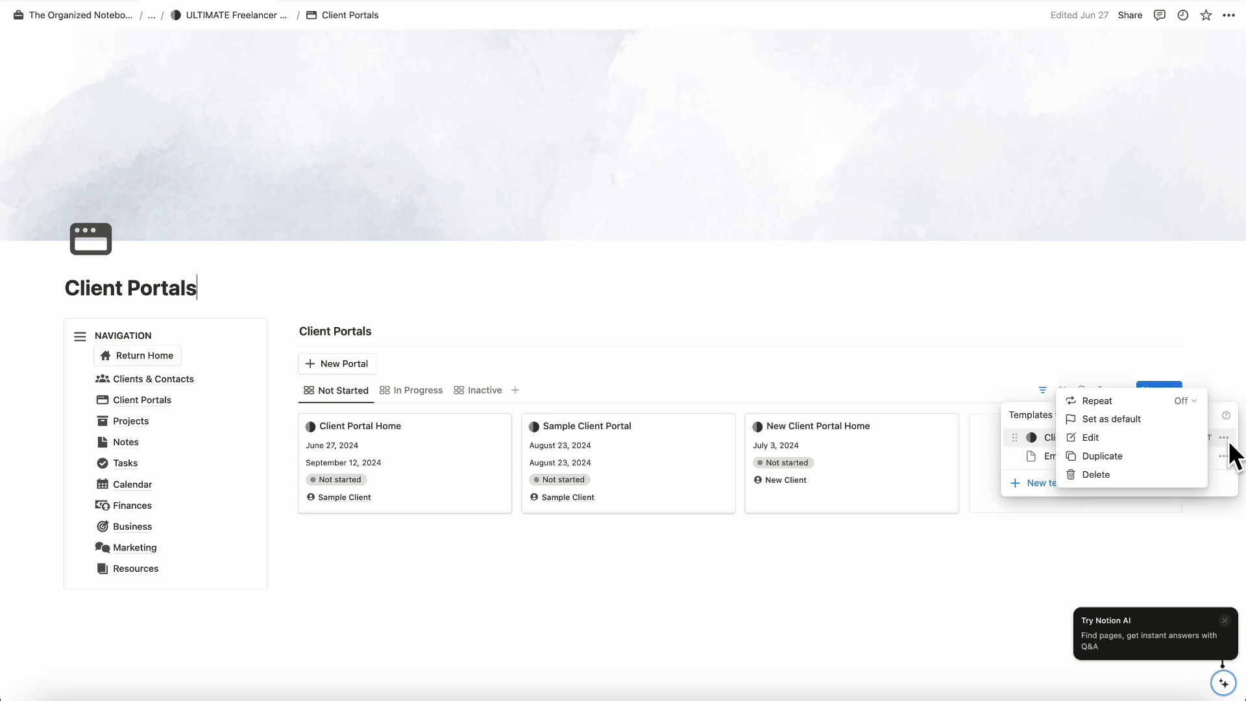
left_click(1141, 439)
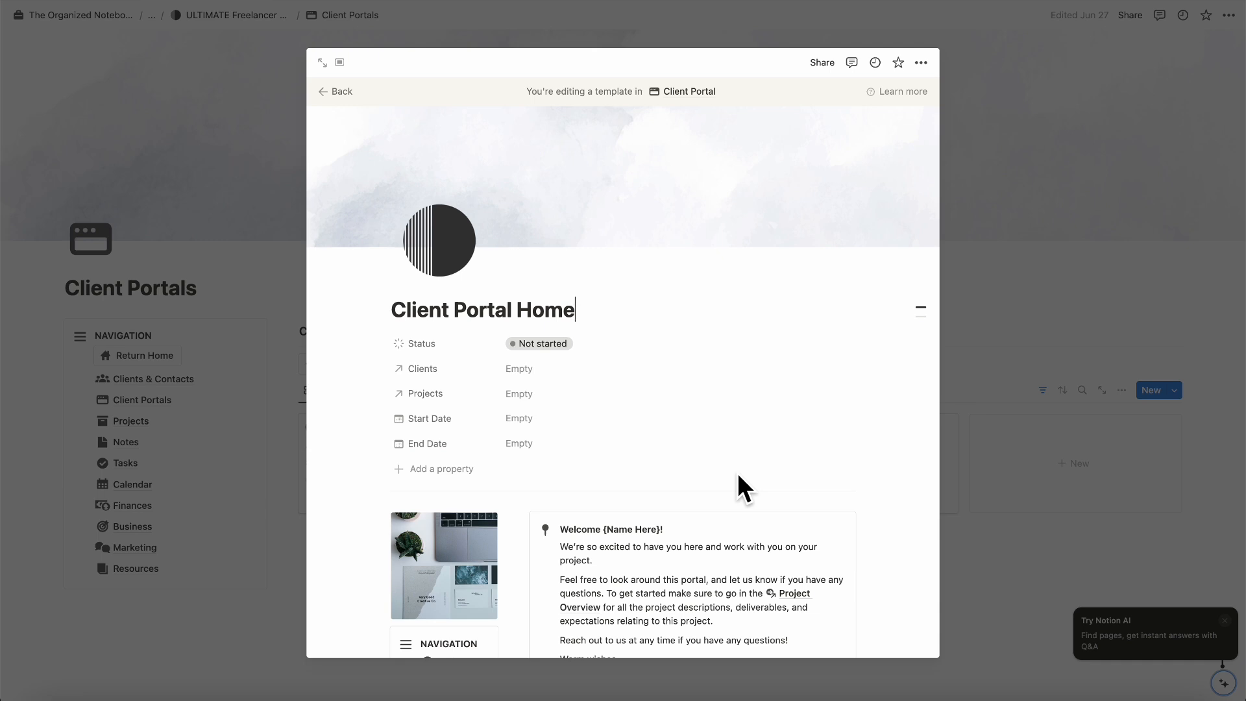
left_click(321, 63)
Step: Review the portal template's welcome message, tasks, project flow and navigation links, and return to the Client Portals page
scroll(412, 428, "down", 4)
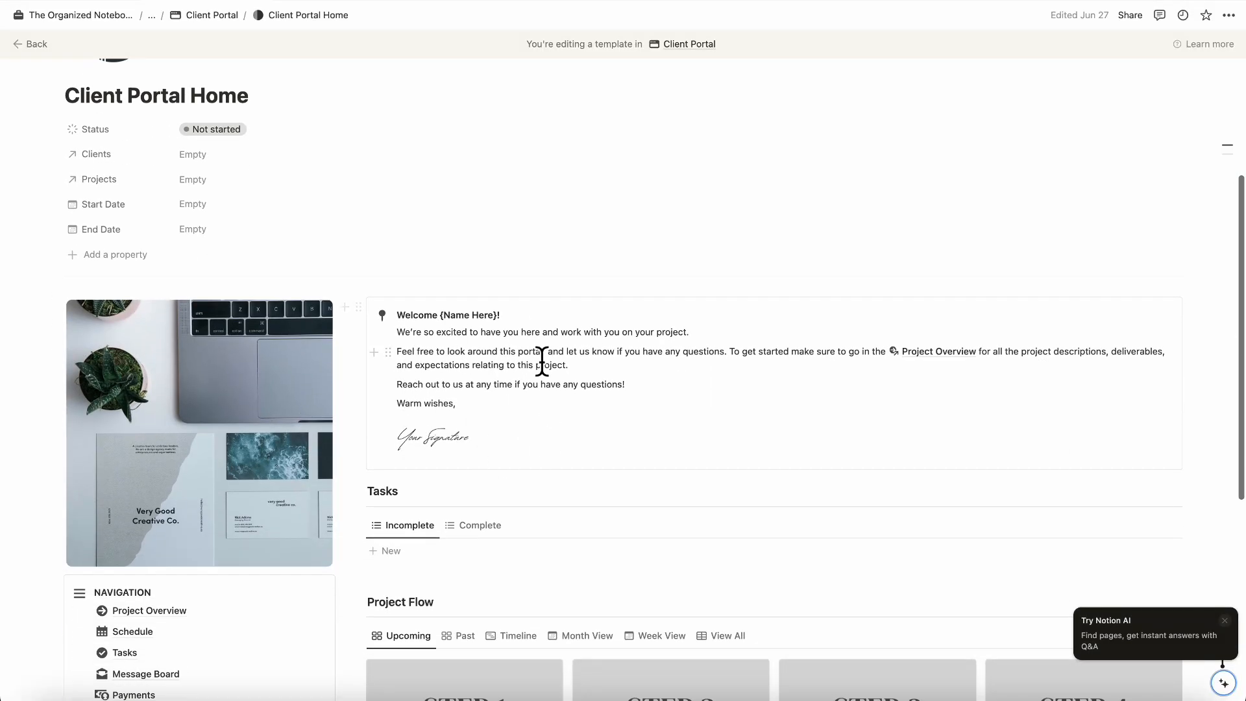
scroll(545, 375, "down", 6)
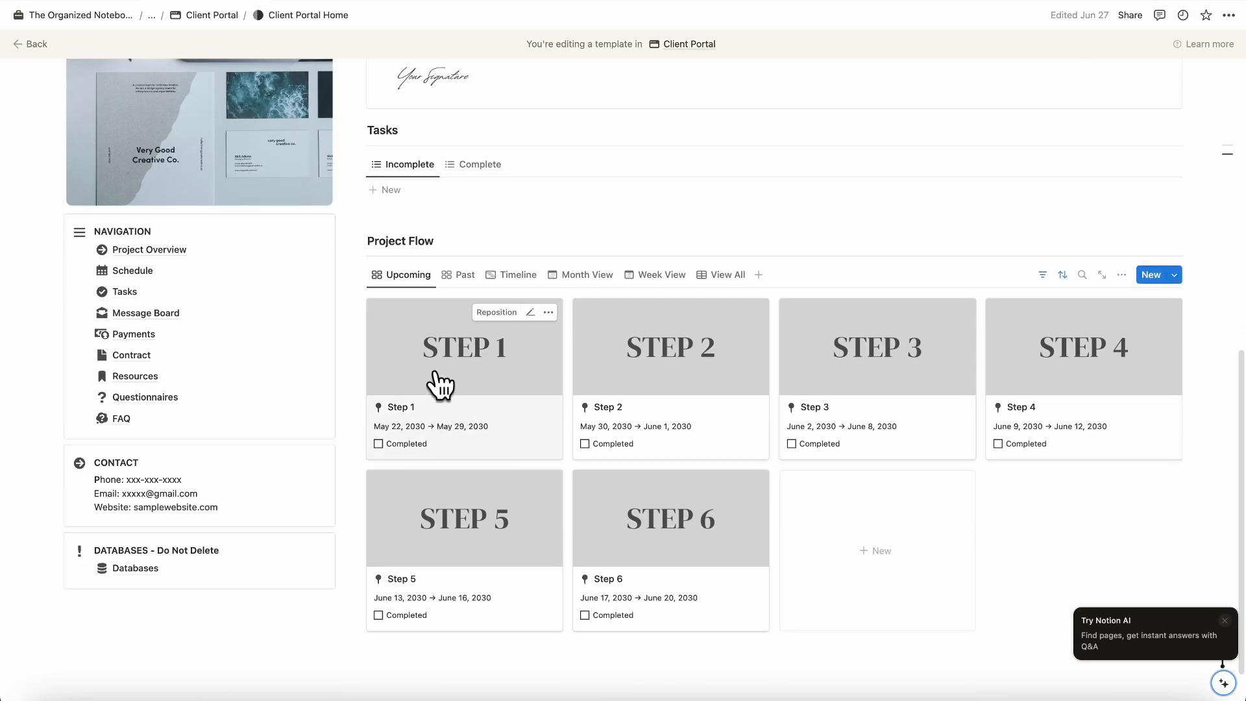
mouse_move(172, 250)
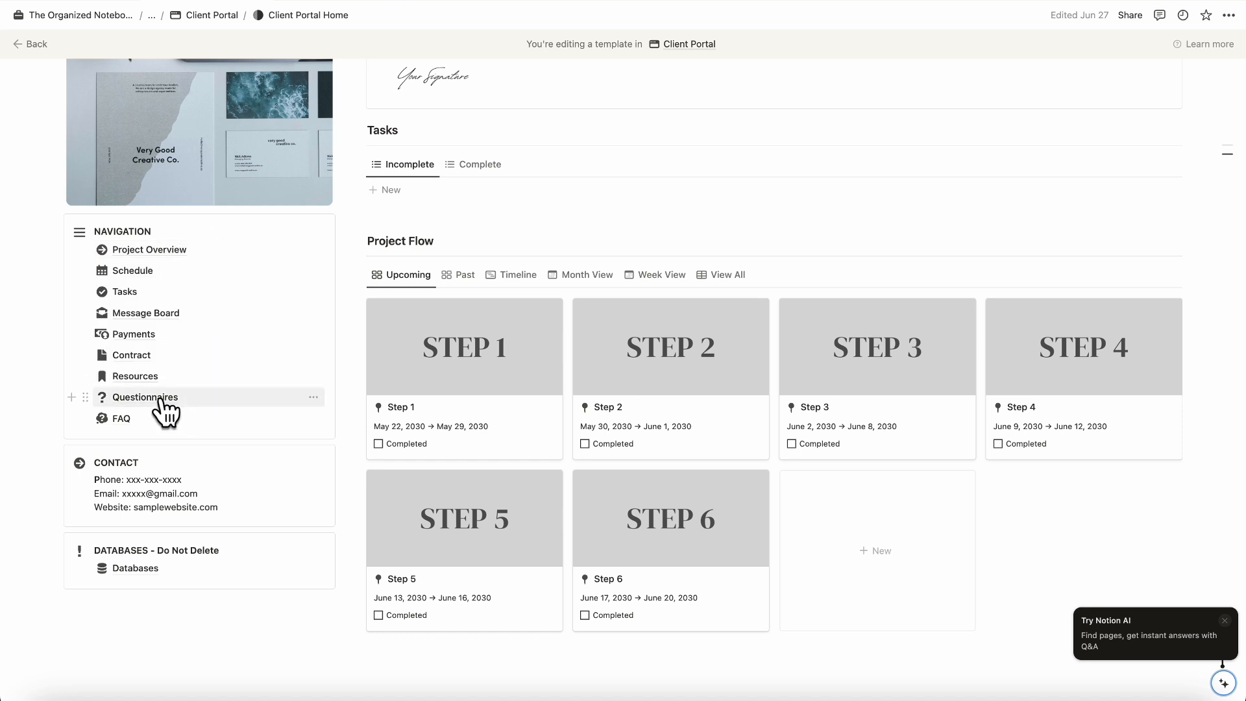
mouse_move(197, 374)
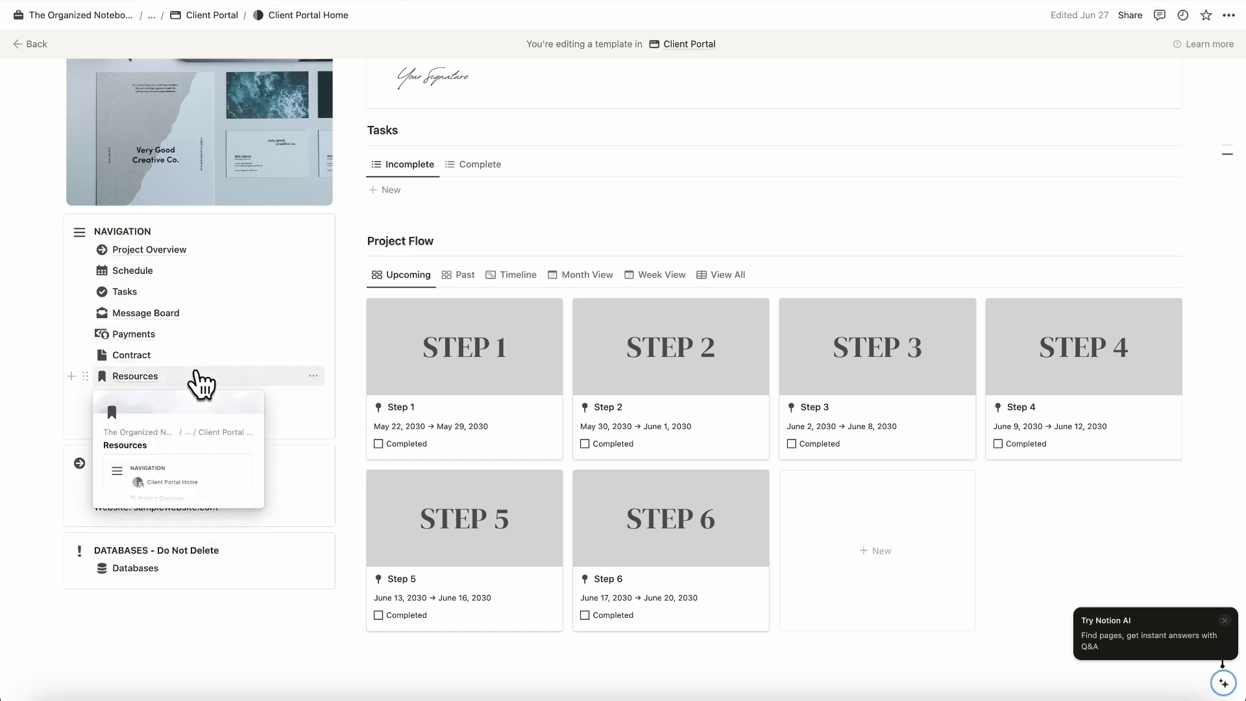
scroll(270, 387, "up", 6)
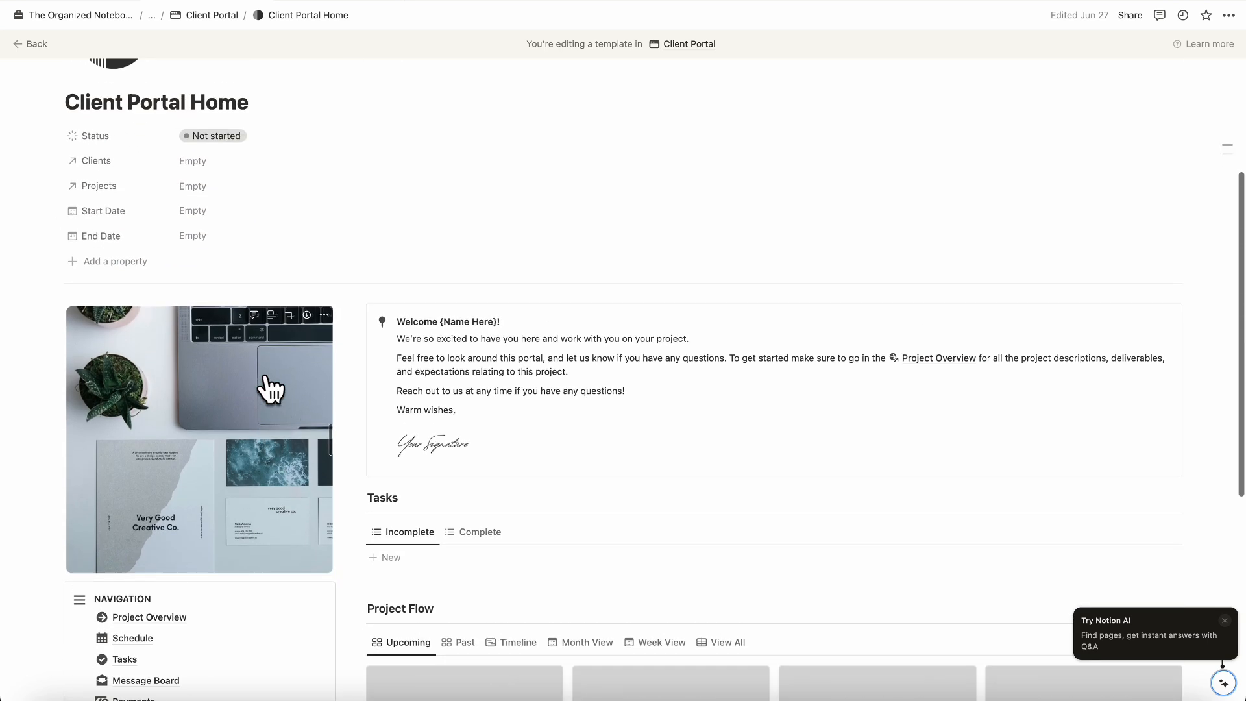
scroll(271, 388, "up", 3)
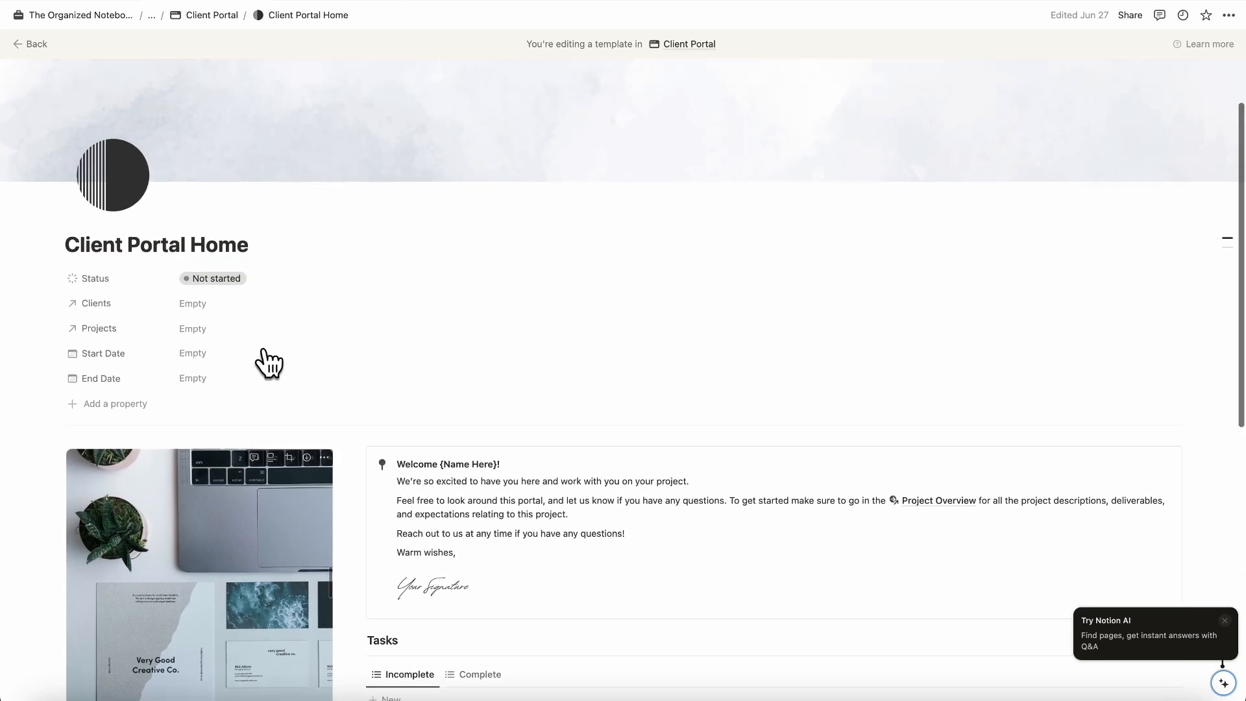
left_click(36, 44)
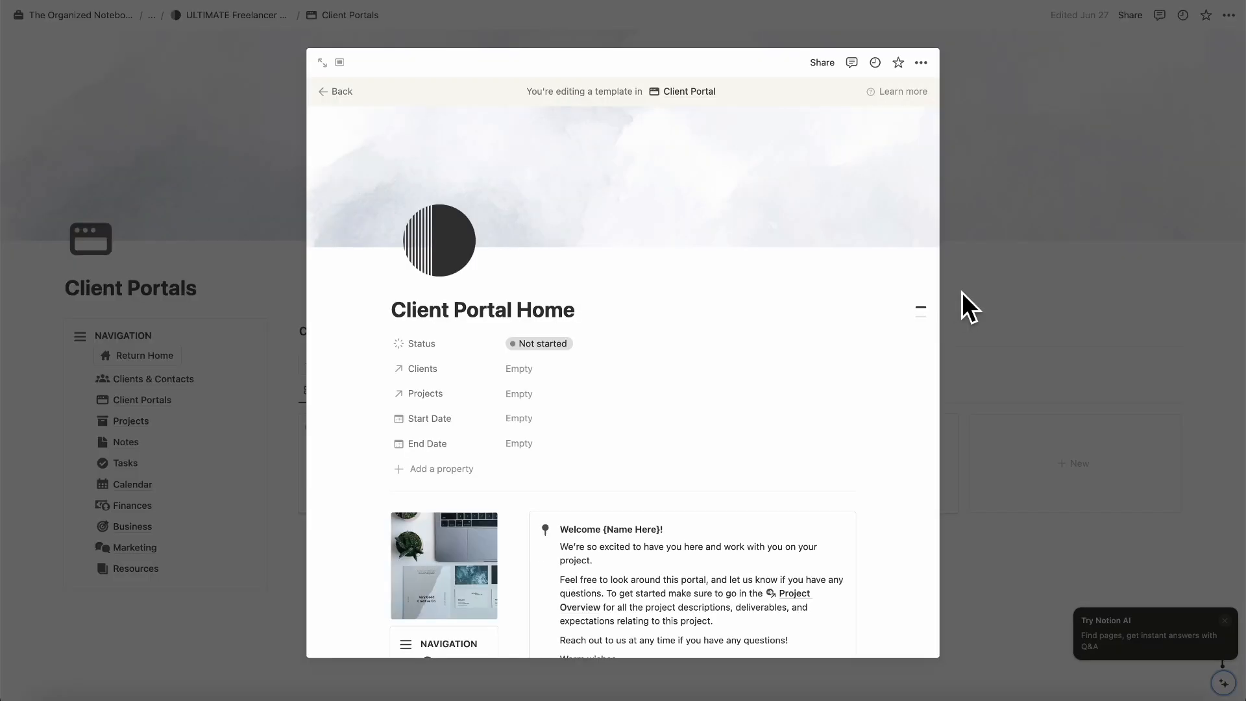
left_click(995, 292)
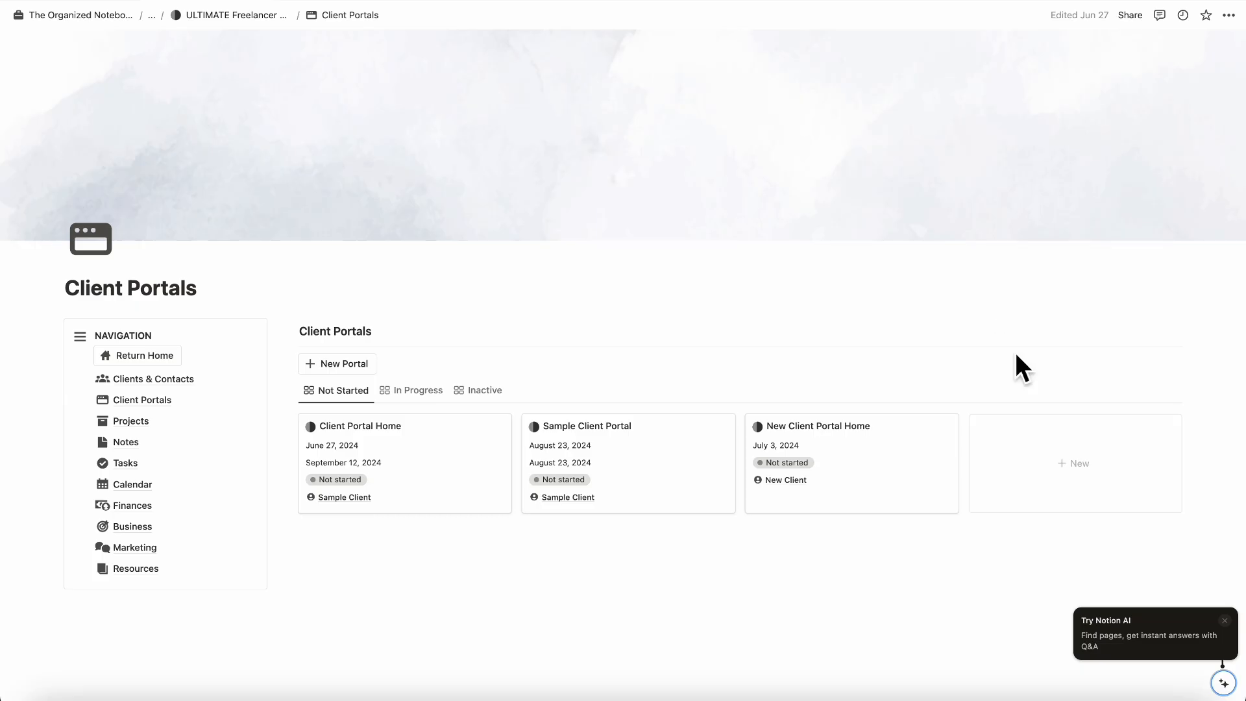